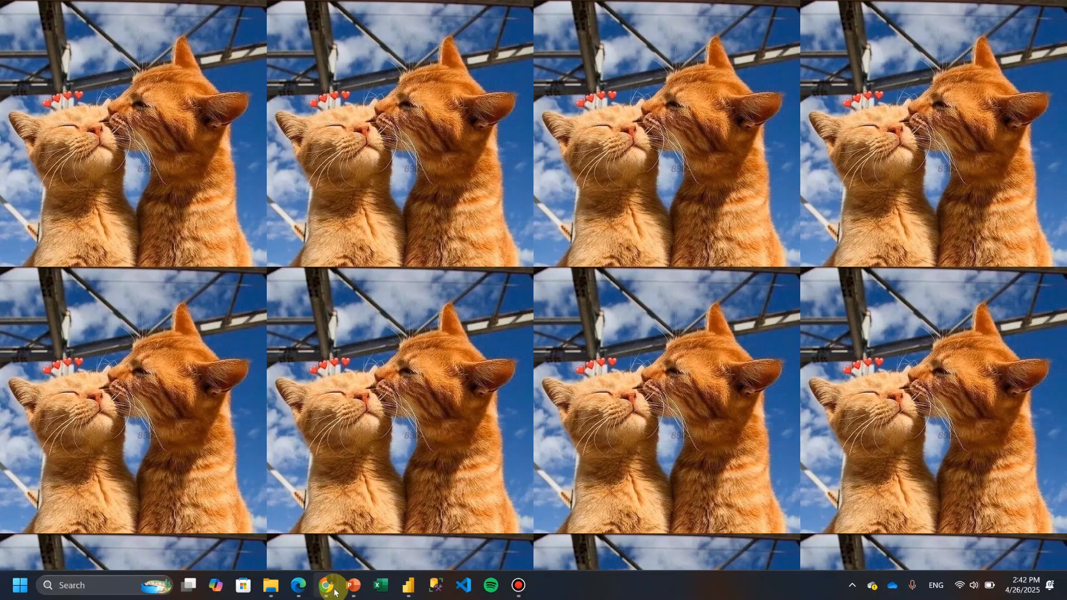
- Switch to Chrome and search Google for "list of countries in south america" in a new tab
mouse_move(327, 585)
left_click(382, 543)
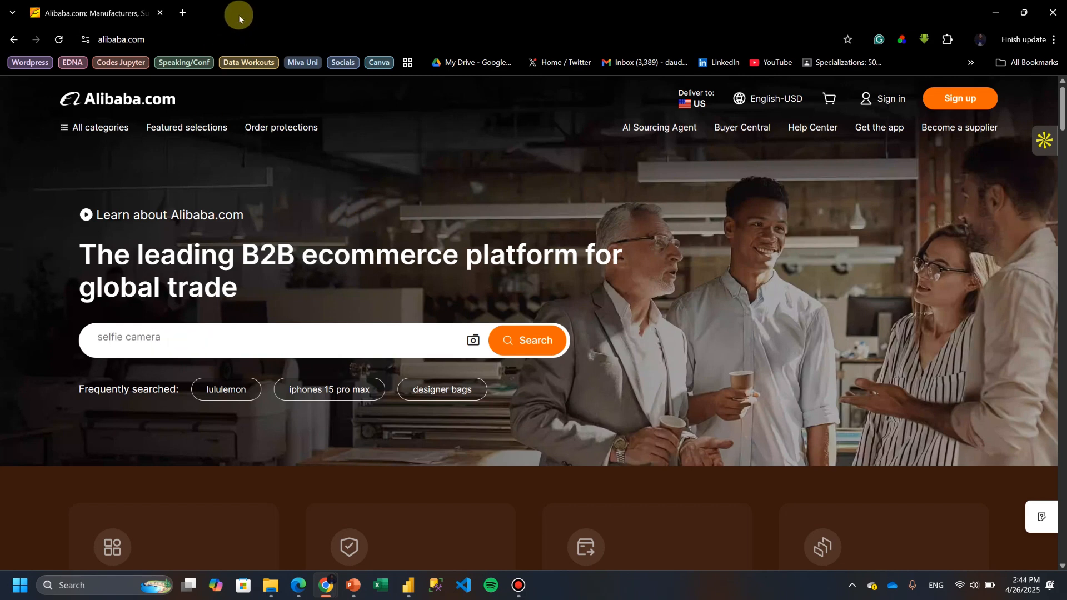
left_click(184, 12)
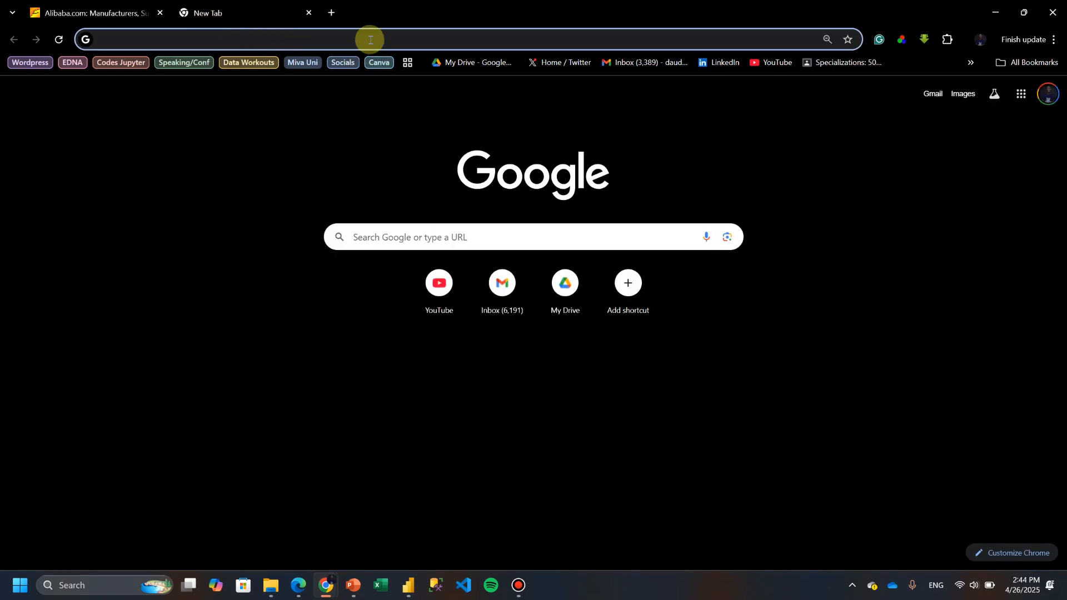
type("lis")
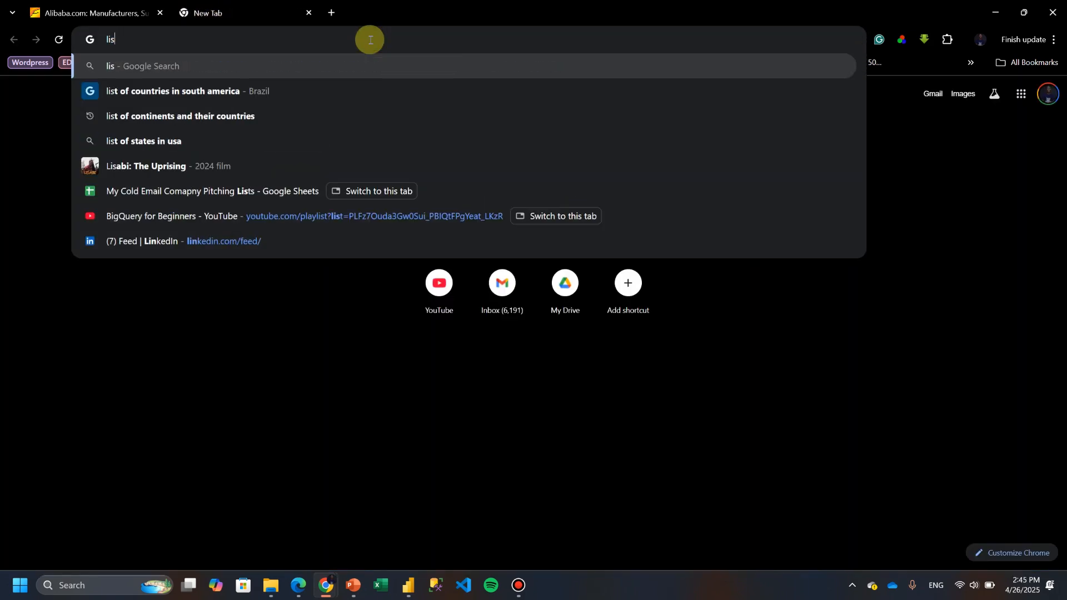
key("Down")
key("Return")
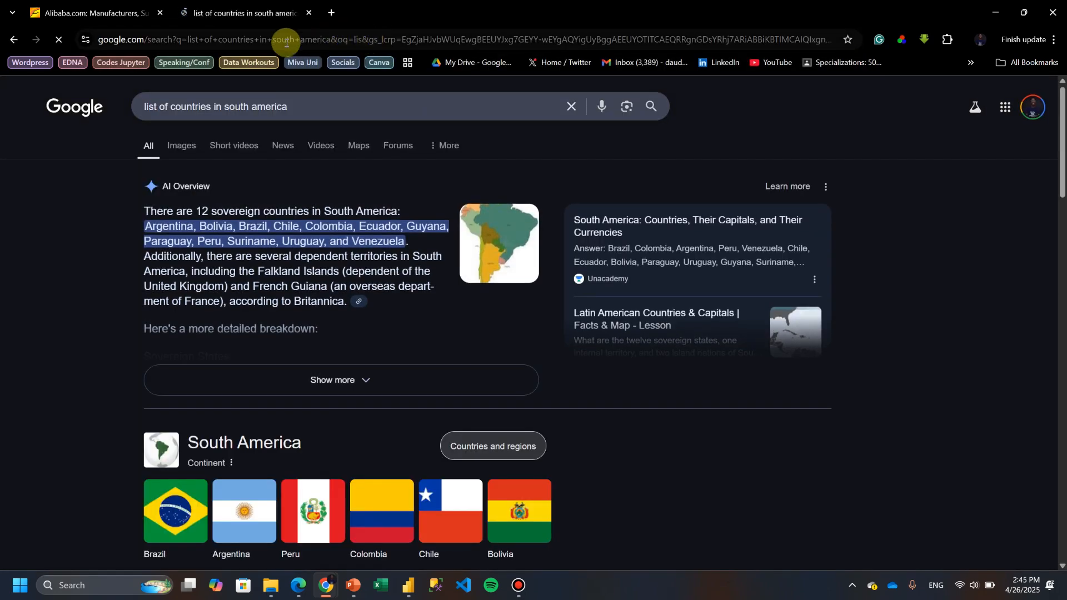
- Open the Wikipedia result "List of South American countries by population" and find its country population table
scroll(215, 199, "down", 10)
scroll(214, 206, "down", 2)
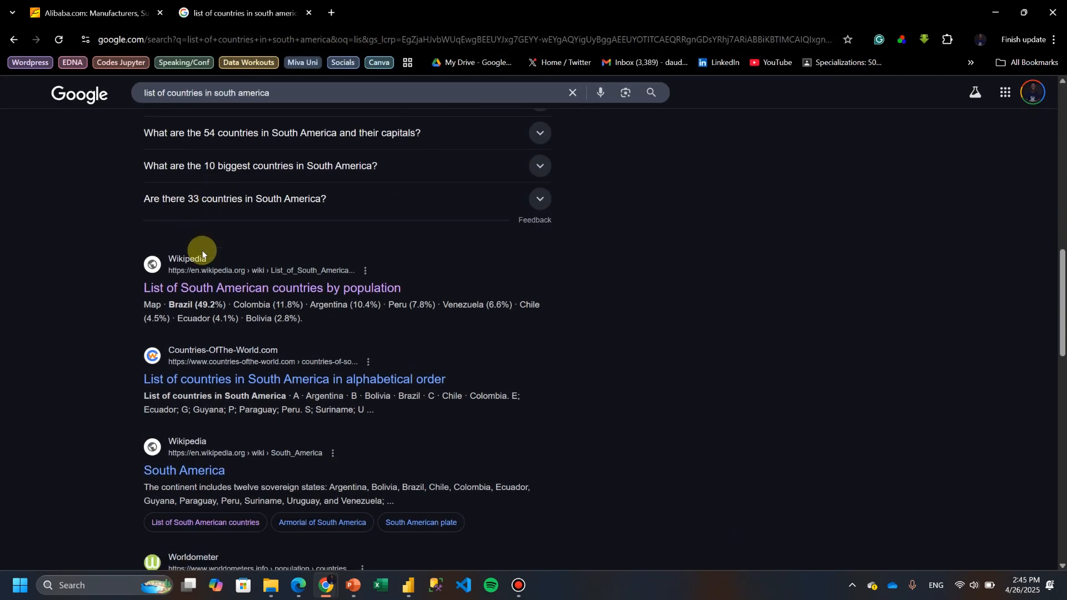
left_click(272, 287)
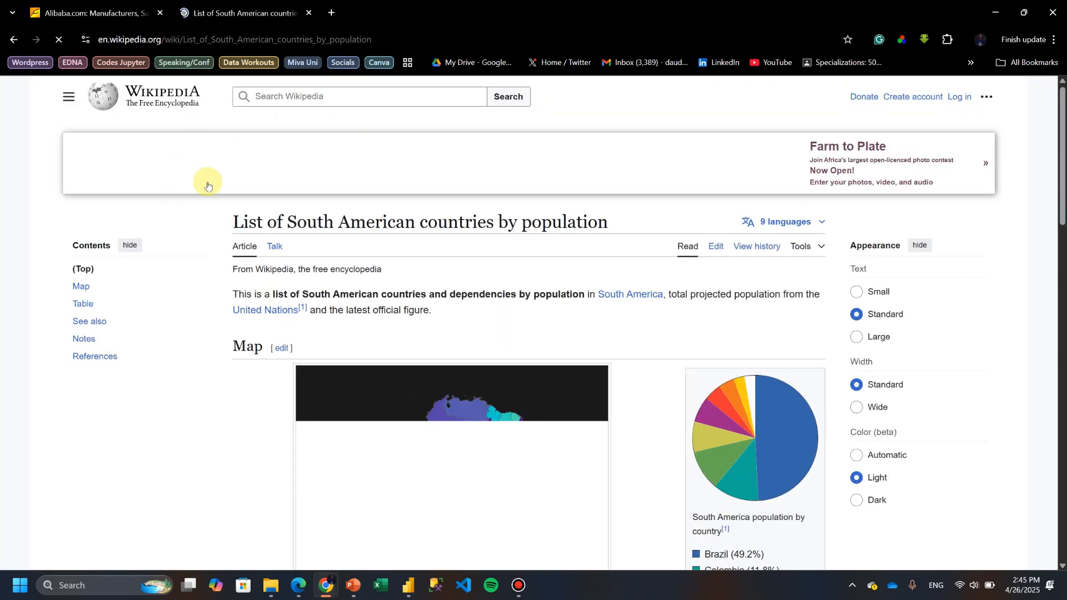
scroll(398, 280, "down", 8)
scroll(398, 280, "down", 4)
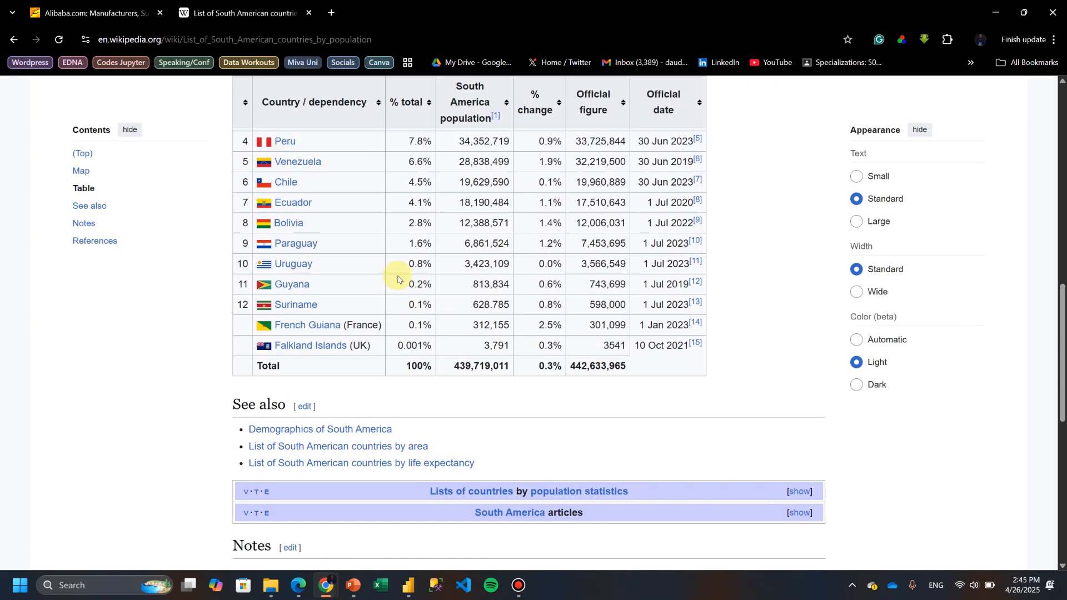
scroll(397, 278, "up", 1)
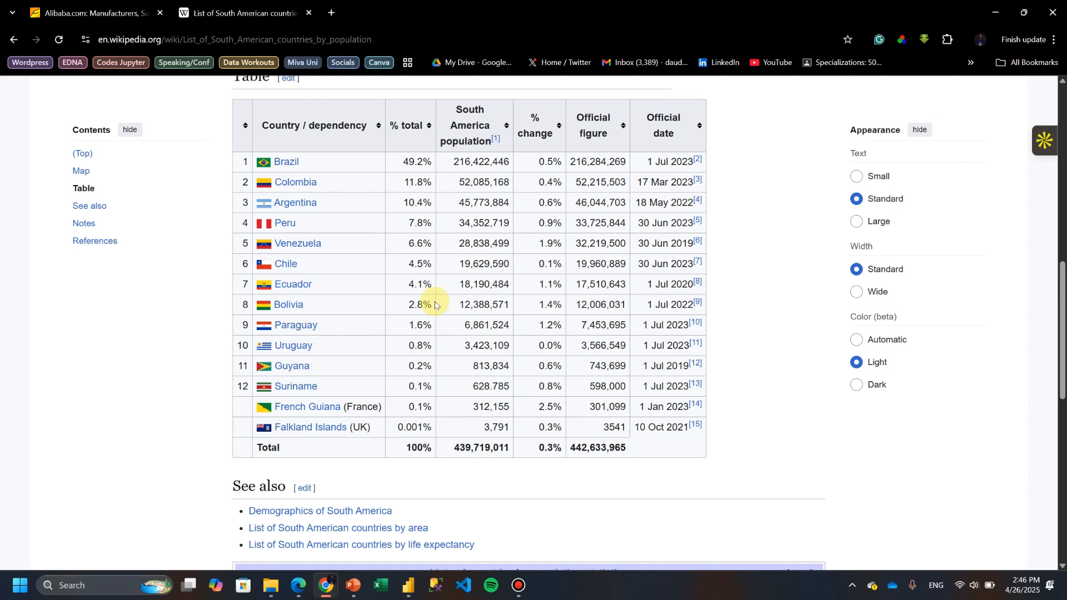
- Copy the Wikipedia page's URL and submit it as a basic Web data source in Power BI Desktop
left_click(392, 40)
key("ctrl+c")
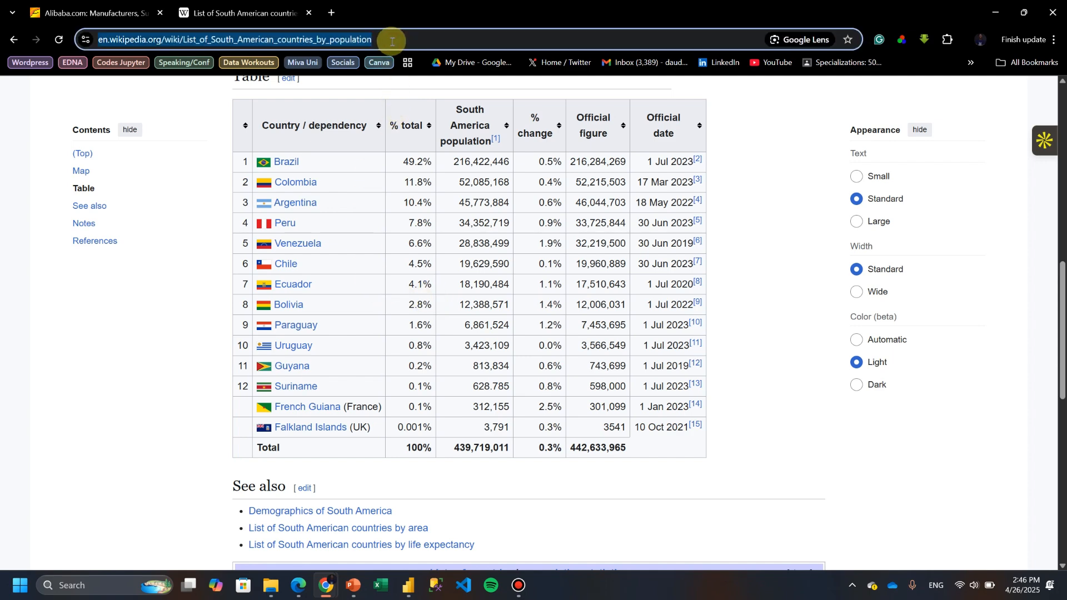
left_click(410, 590)
left_click(126, 97)
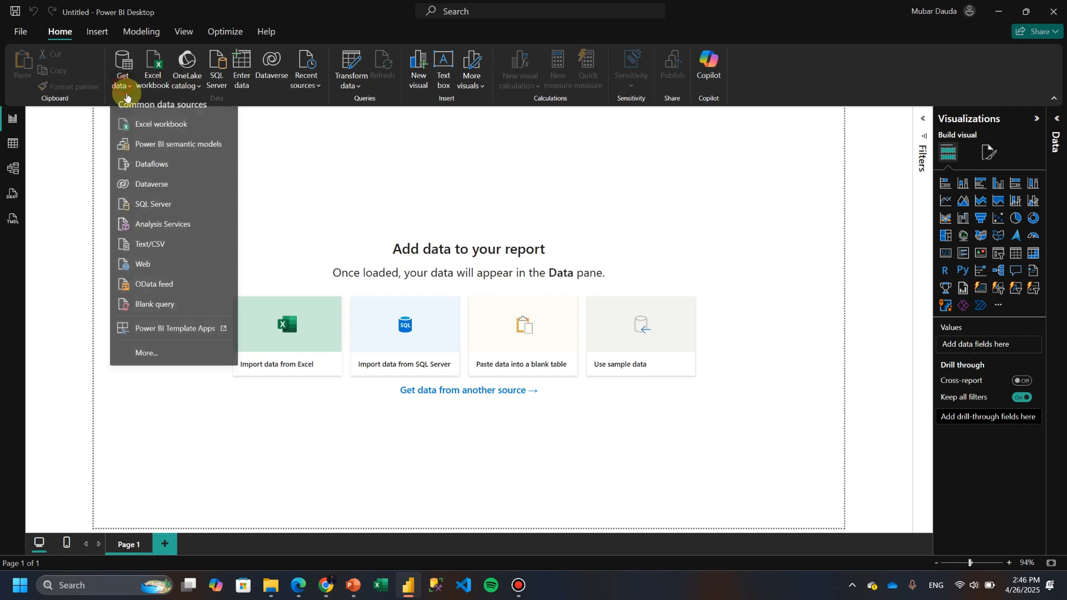
left_click(148, 265)
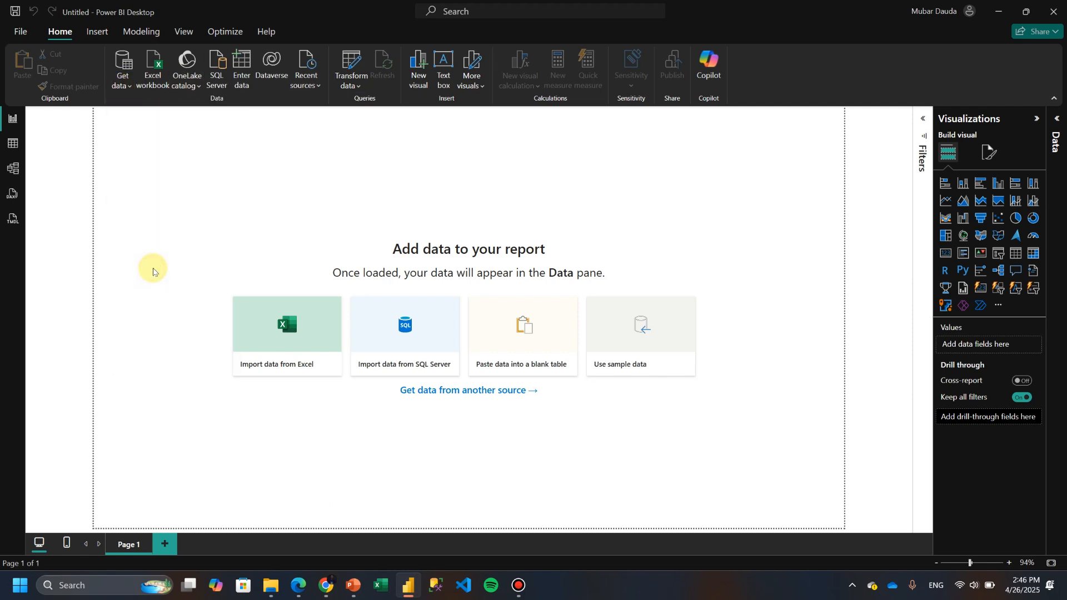
key("ctrl+v")
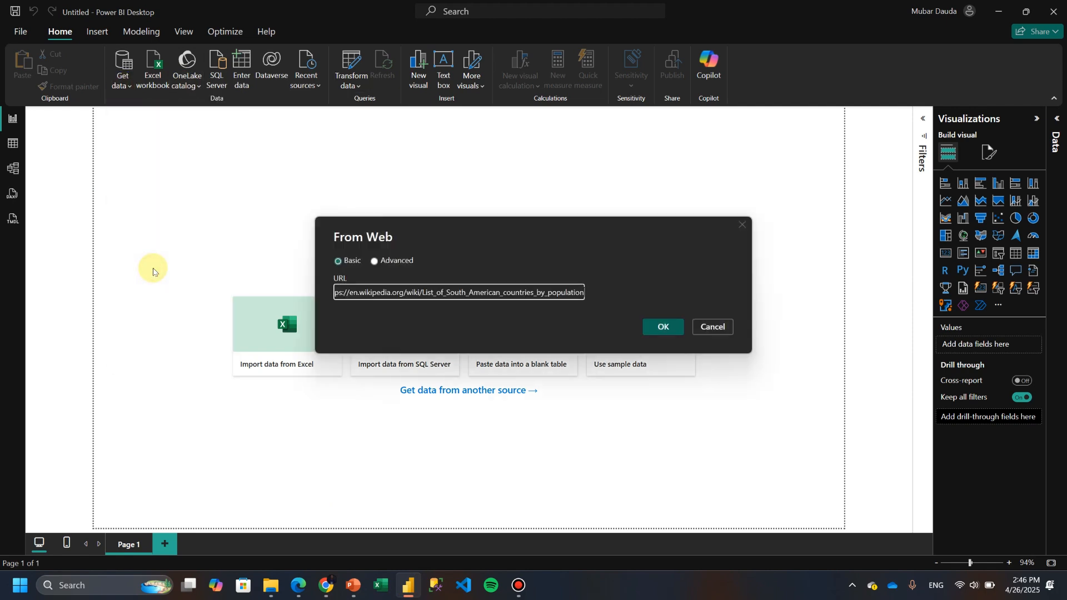
left_click(654, 328)
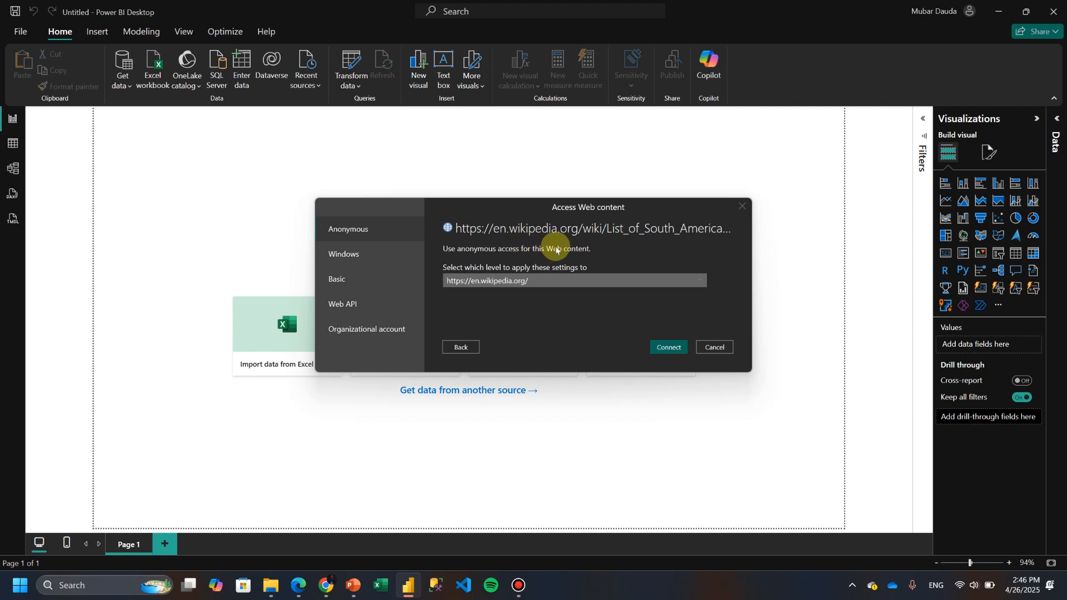
- Review the Windows, Basic, Web API and Organizational account access methods, and connect to the page with Anonymous access
left_click(383, 257)
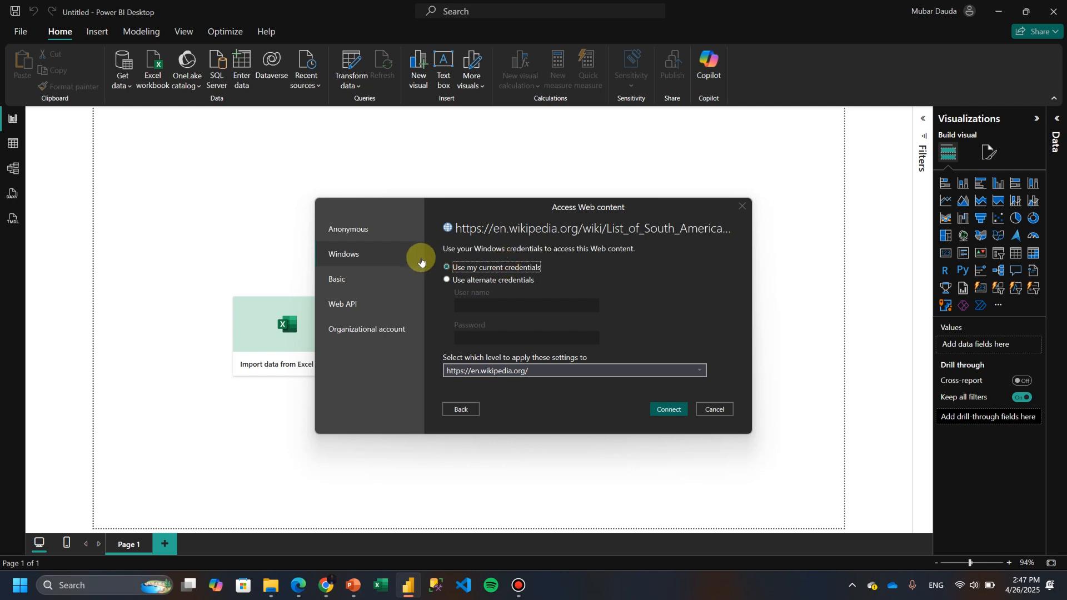
left_click(353, 277)
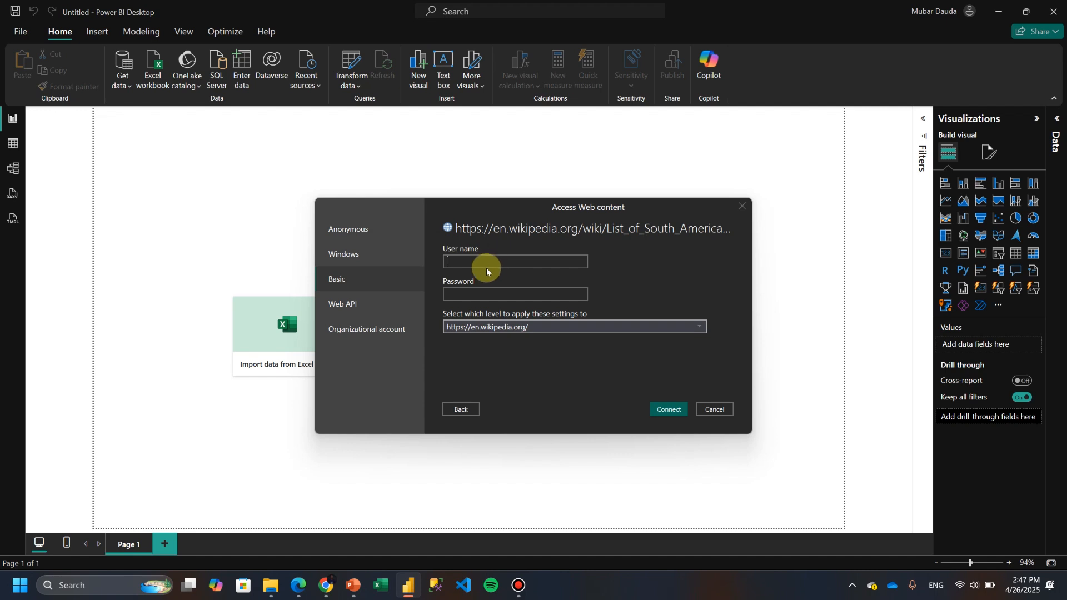
left_click(481, 262)
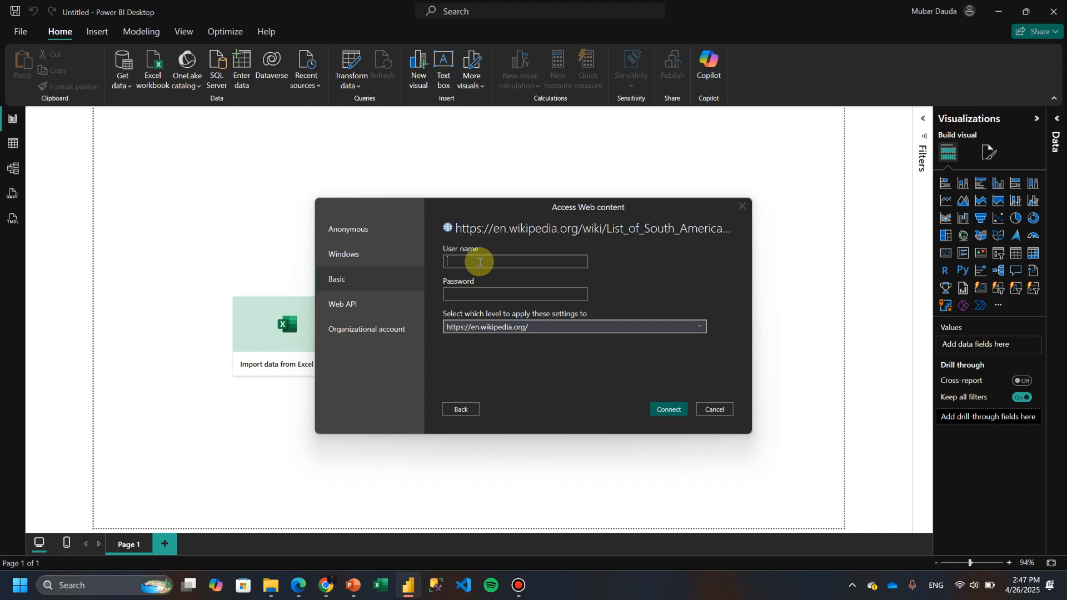
left_click(377, 304)
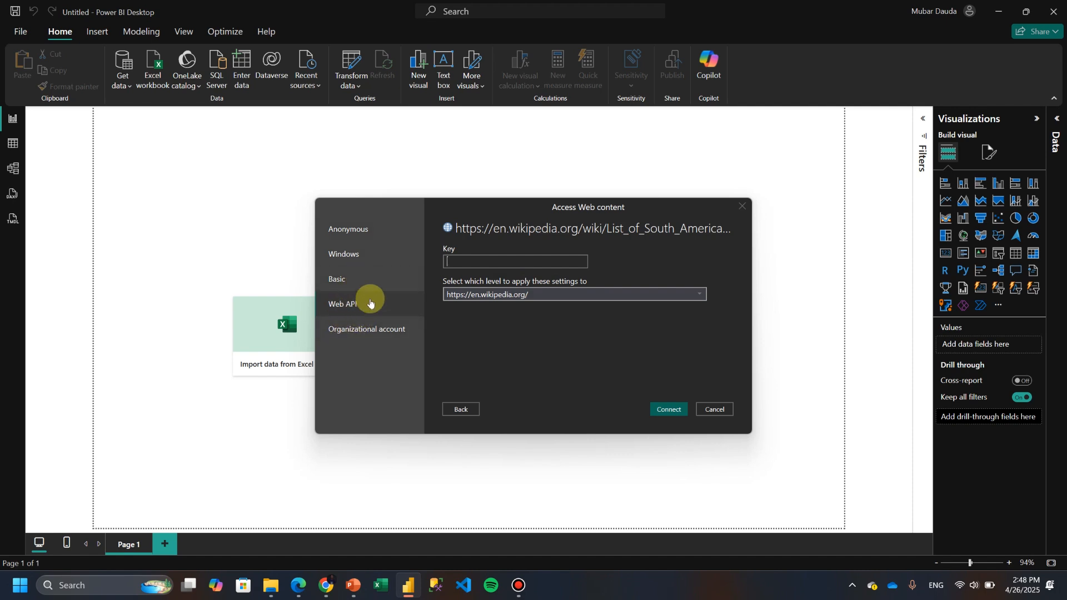
left_click(377, 333)
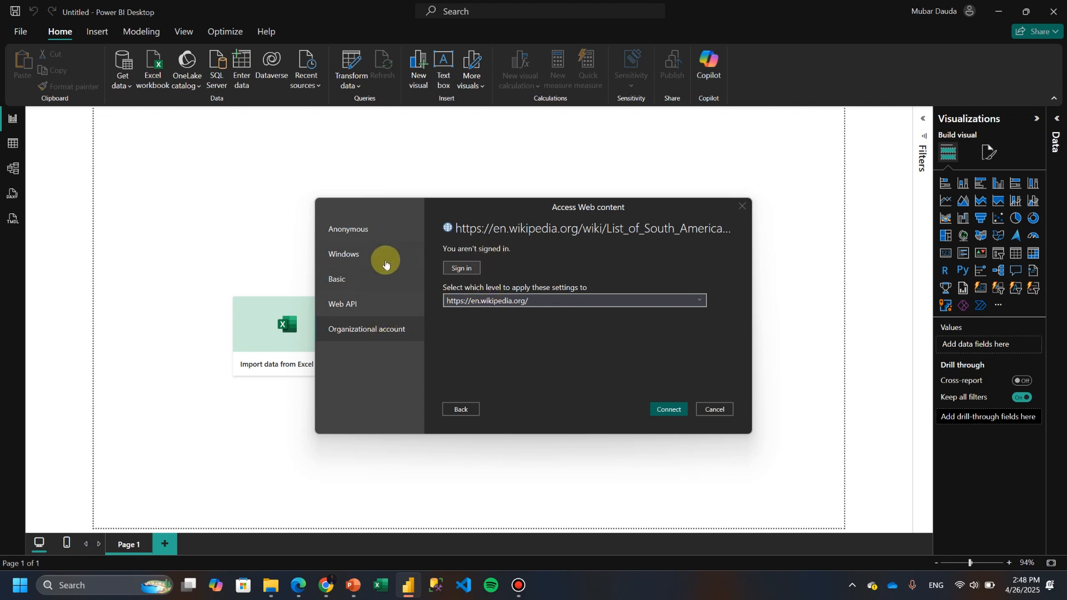
left_click(379, 234)
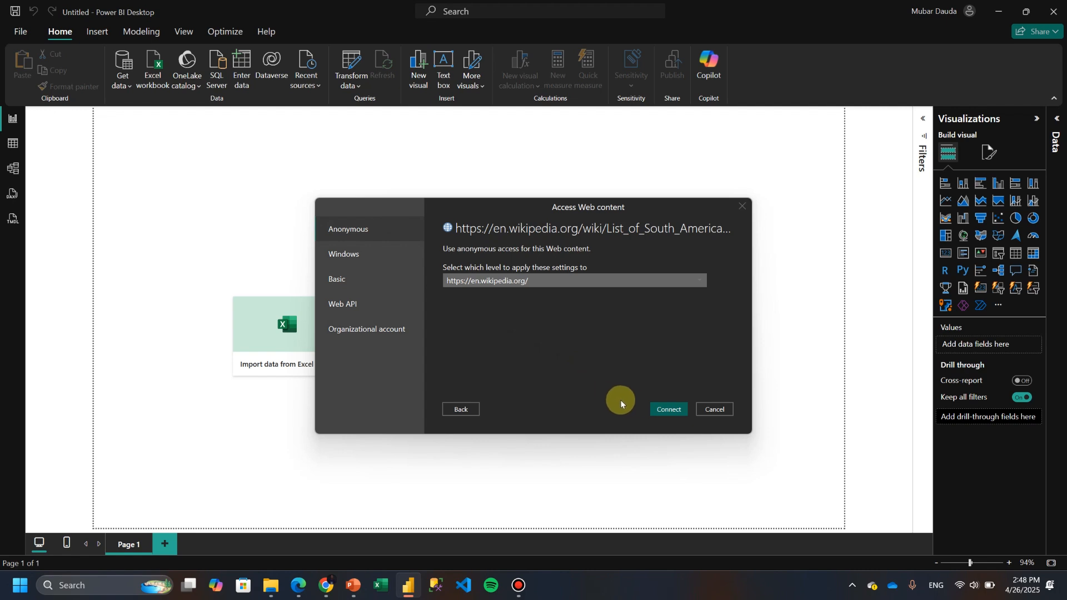
left_click(662, 410)
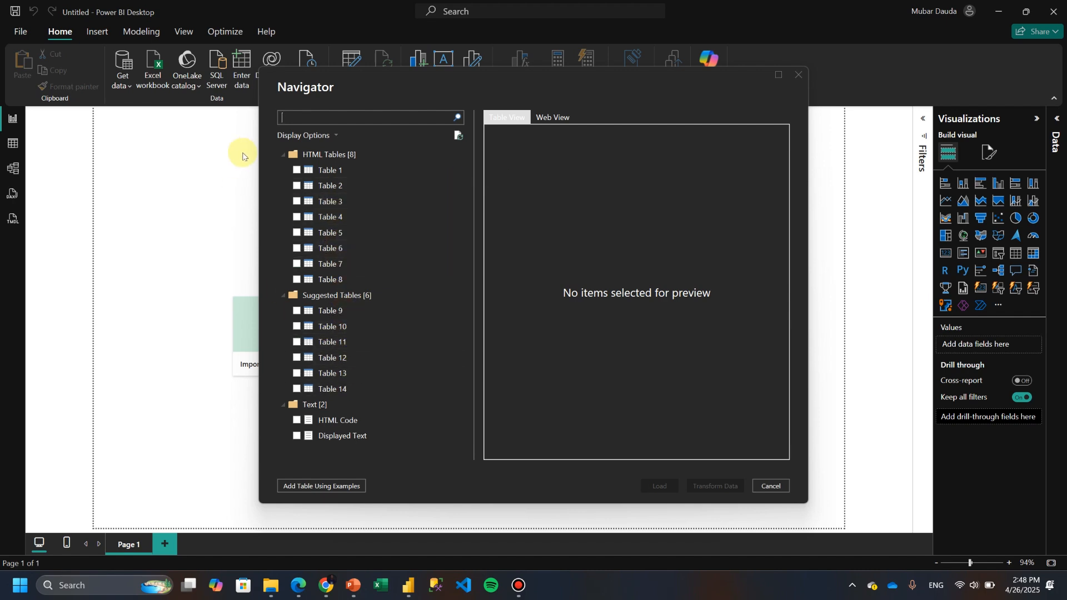
- Compare the population table in the Navigator's Web View with the Table View preview of Table 1
left_click(540, 118)
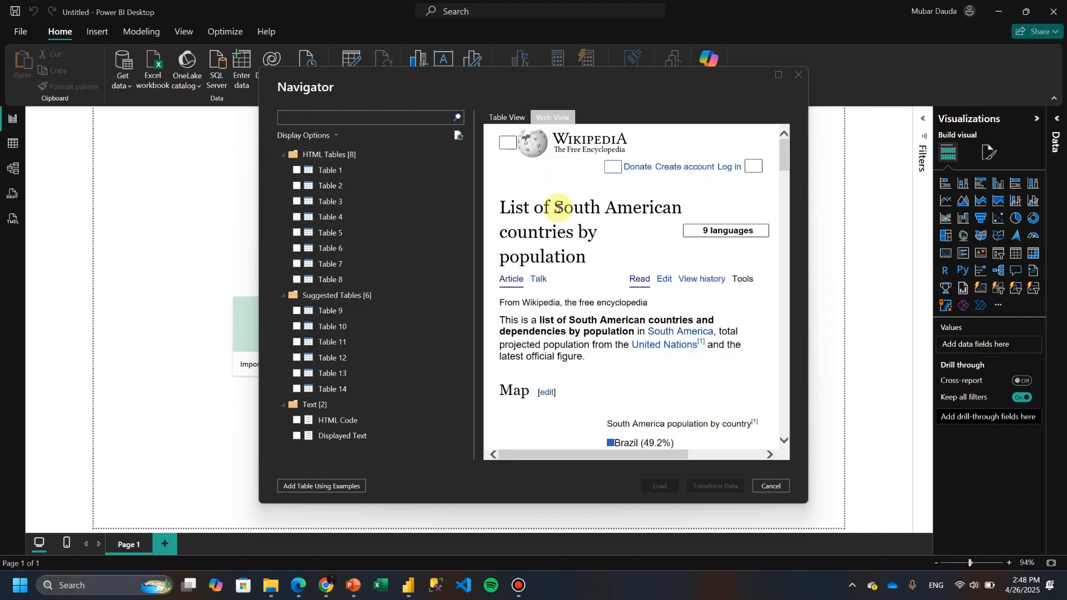
scroll(542, 301, "down", 3)
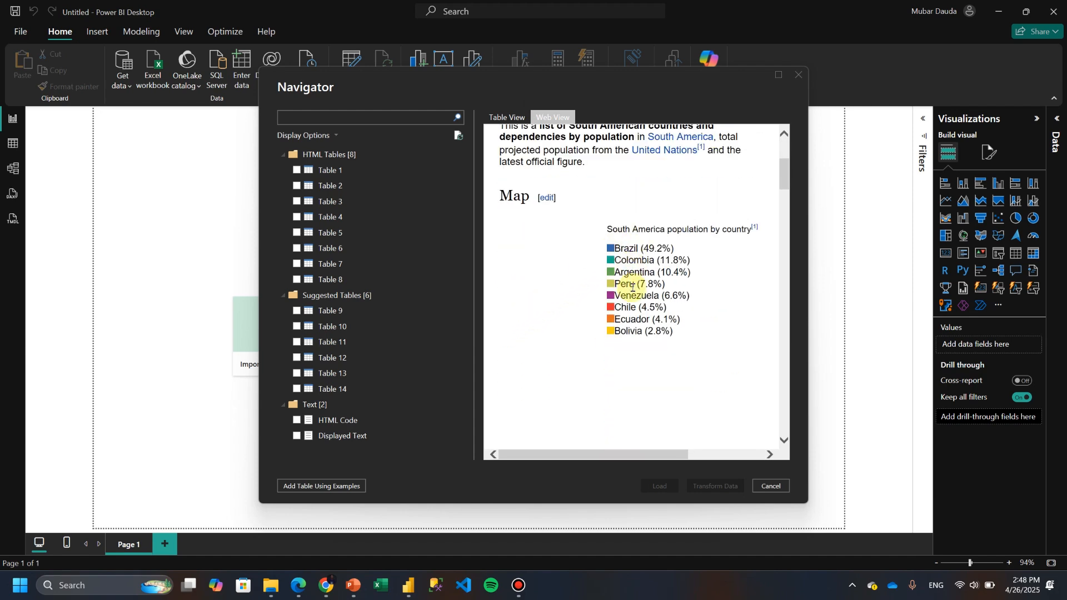
scroll(630, 292, "down", 3)
scroll(628, 286, "down", 4)
scroll(627, 272, "up", 1)
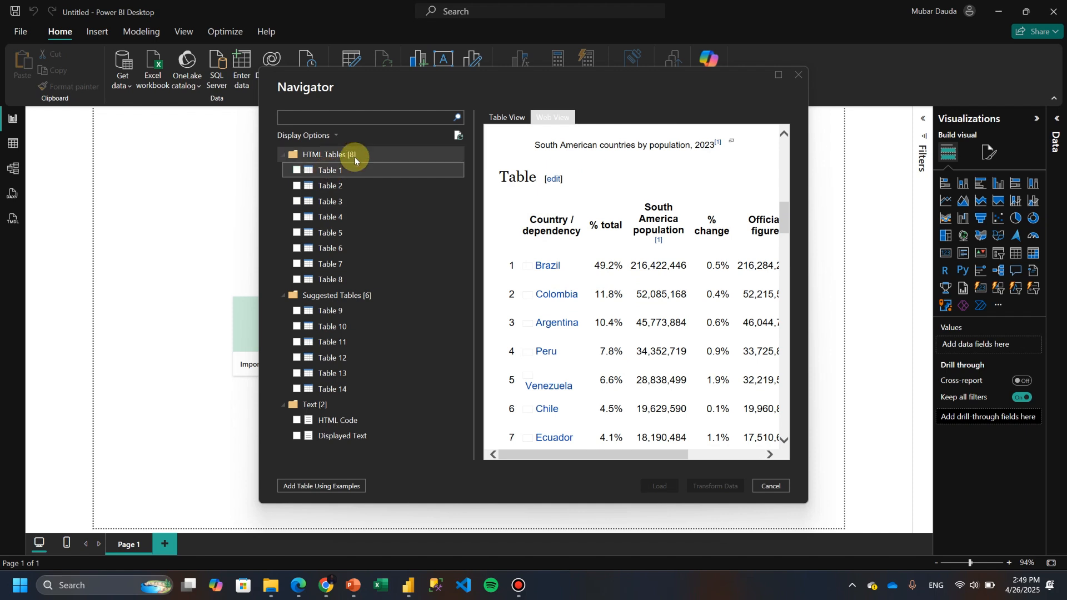
left_click(513, 117)
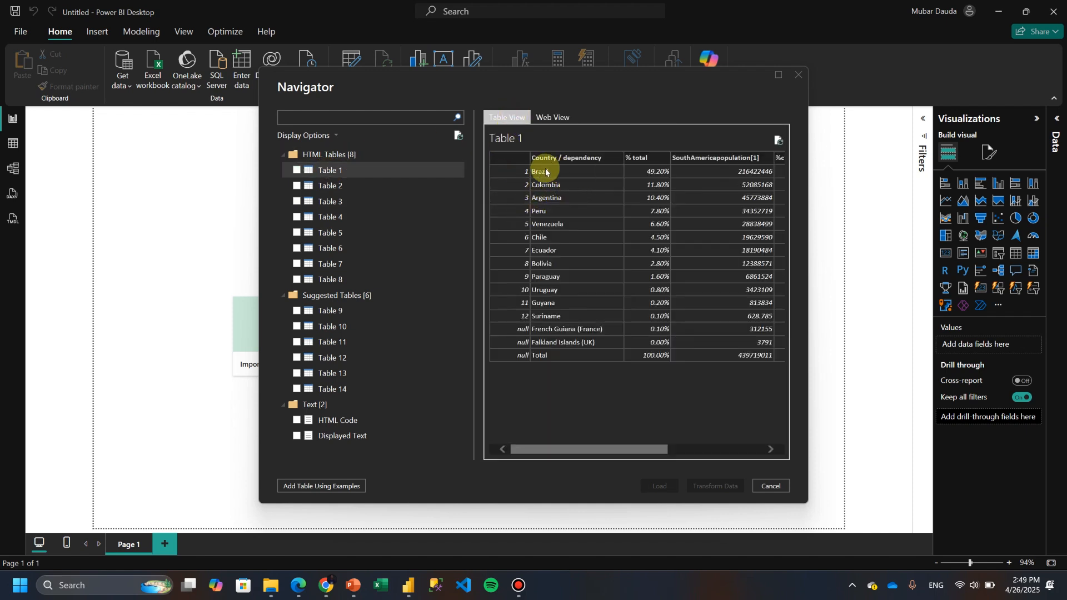
left_click_drag(539, 452, 488, 444)
- Open Add Table Using Examples and locate the country population table in the page preview
left_click(338, 487)
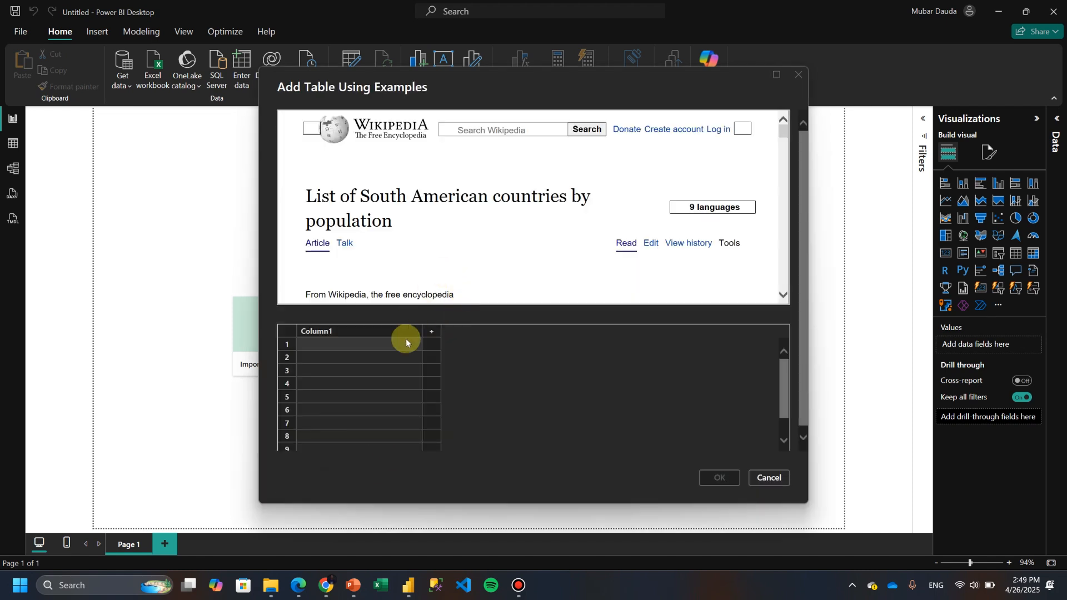
scroll(323, 212, "down", 6)
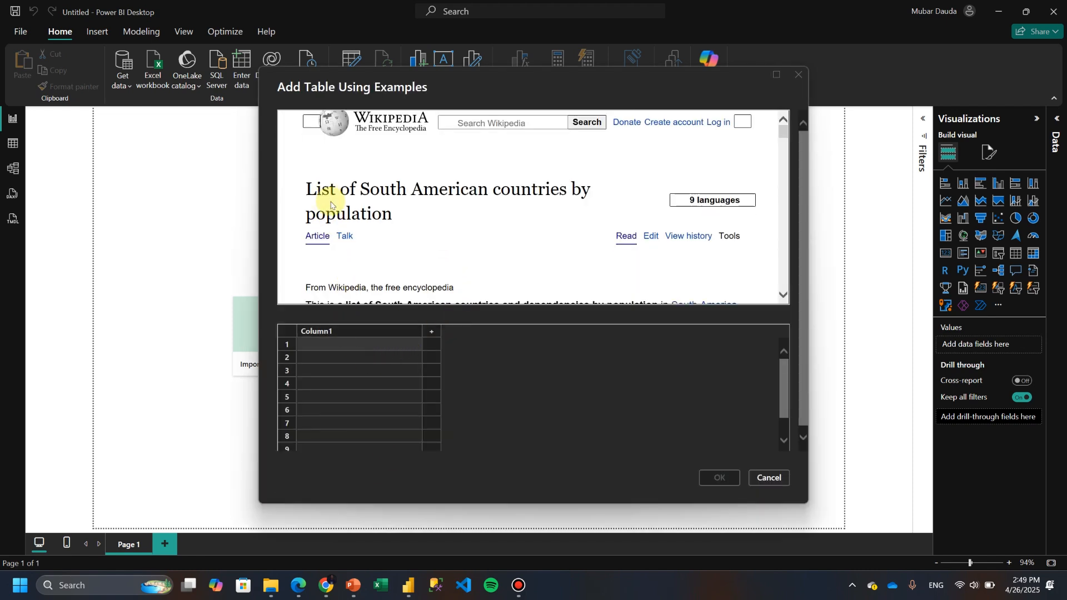
scroll(331, 205, "down", 3)
scroll(331, 205, "up", 6)
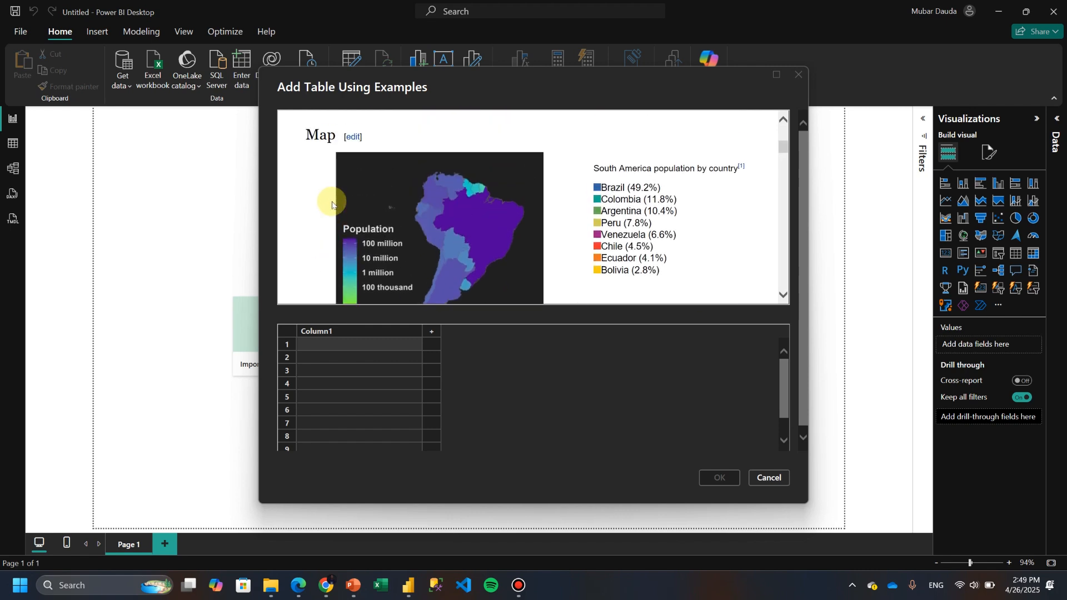
scroll(333, 206, "up", 1)
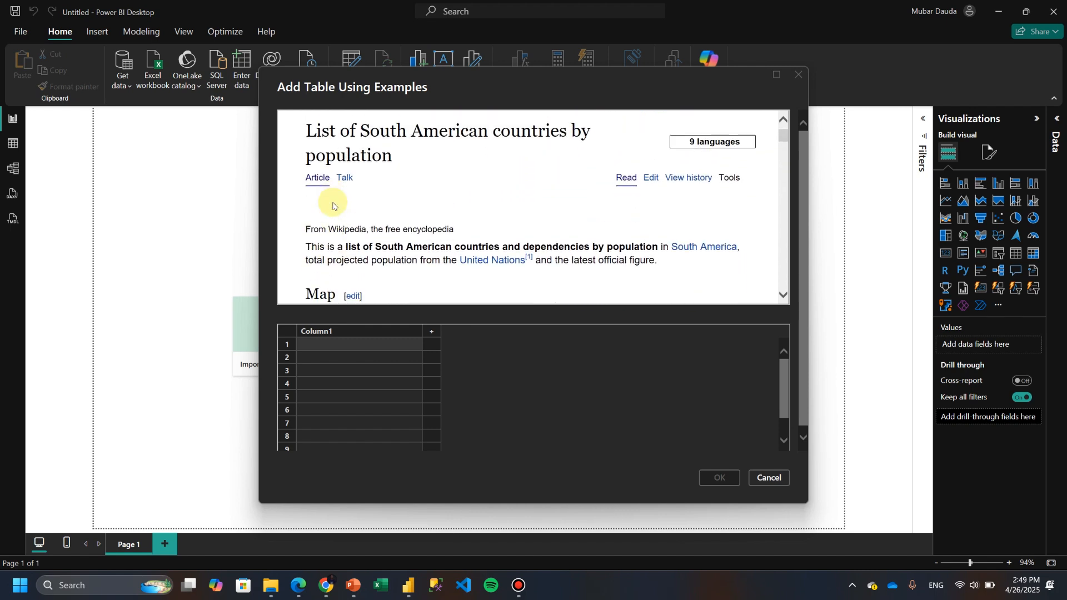
scroll(333, 206, "down", 6)
scroll(332, 207, "down", 2)
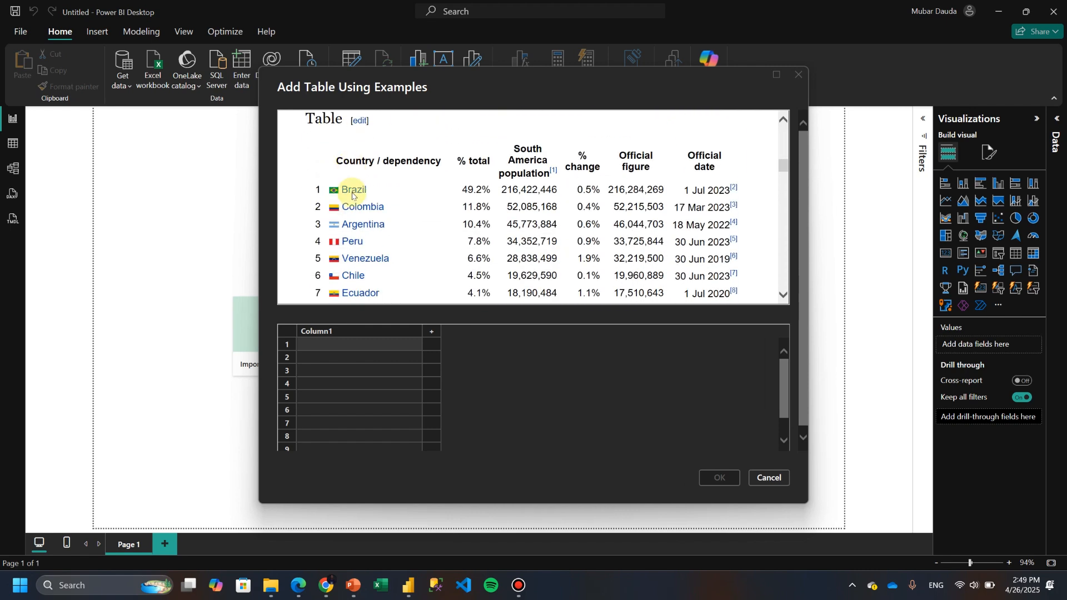
left_click(312, 346)
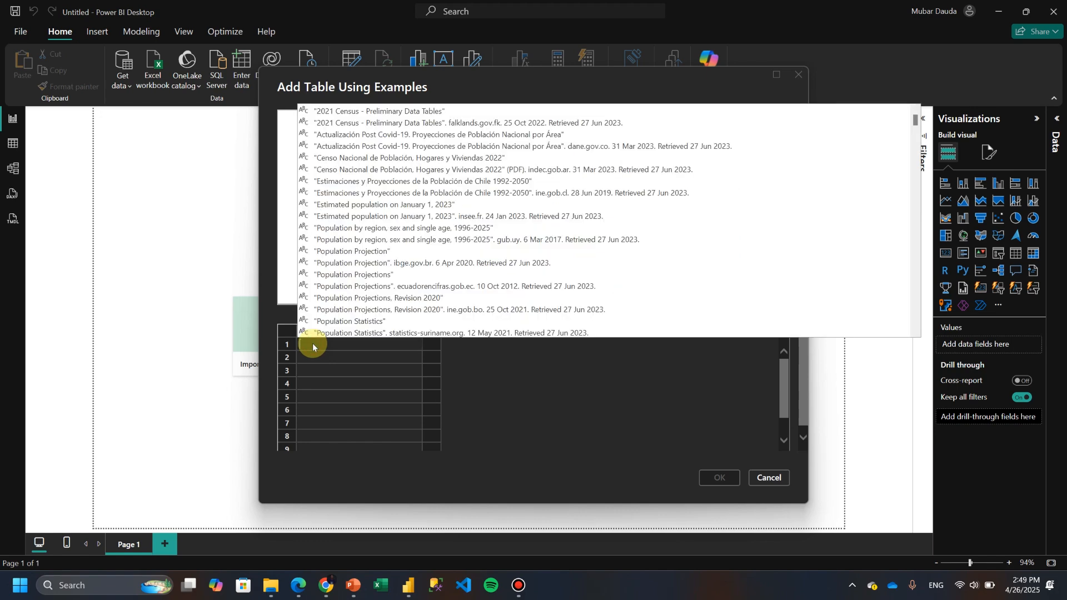
type("Bra")
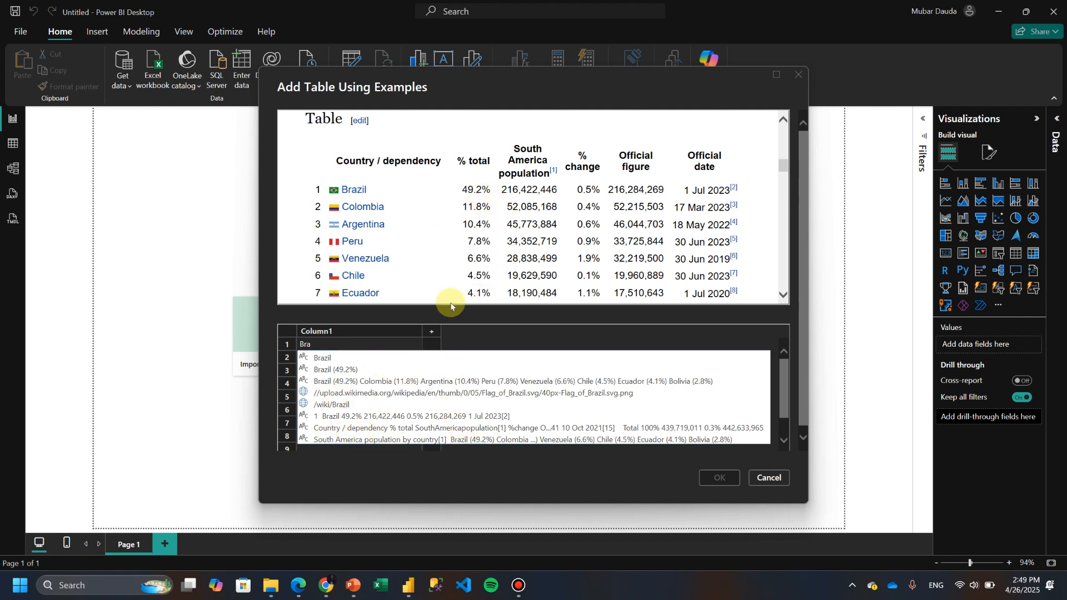
scroll(435, 255, "down", 5)
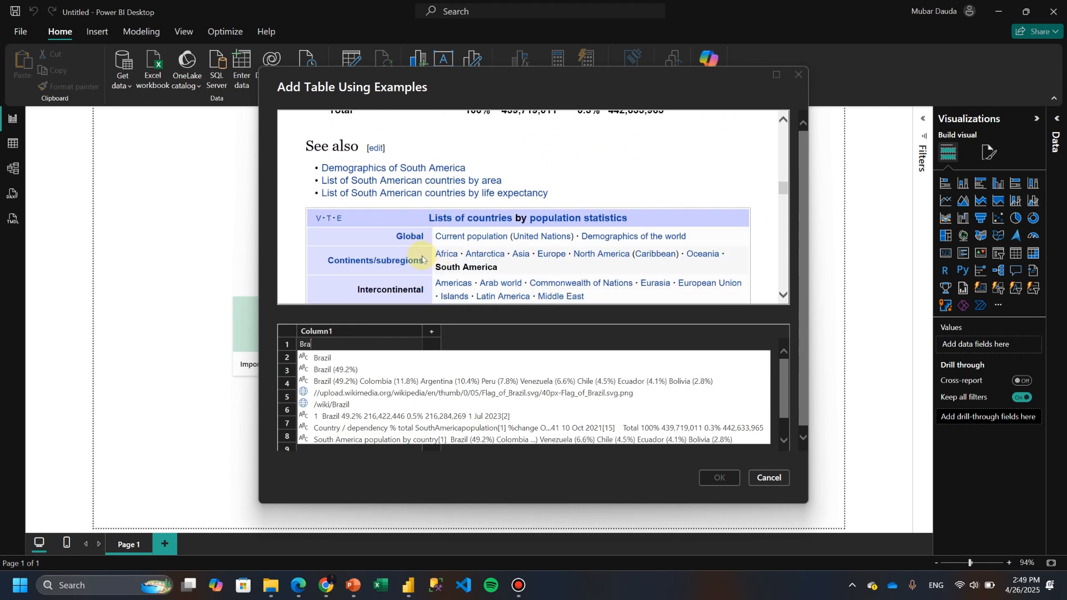
scroll(357, 166, "down", 5)
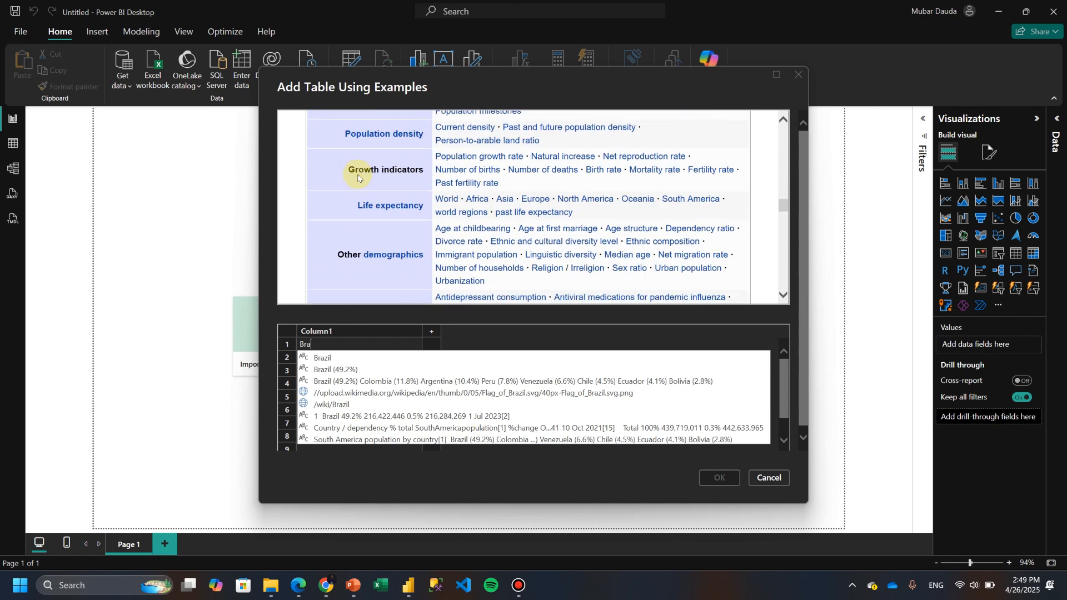
scroll(356, 169, "up", 3)
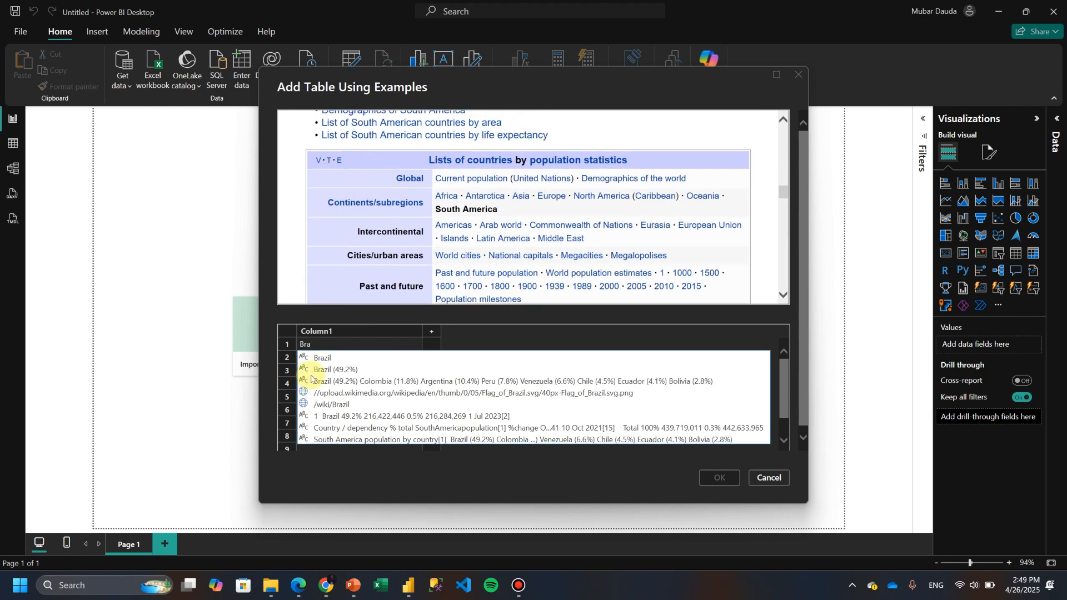
key("BackSpace")
key("BackSpace")
key("BackSpace")
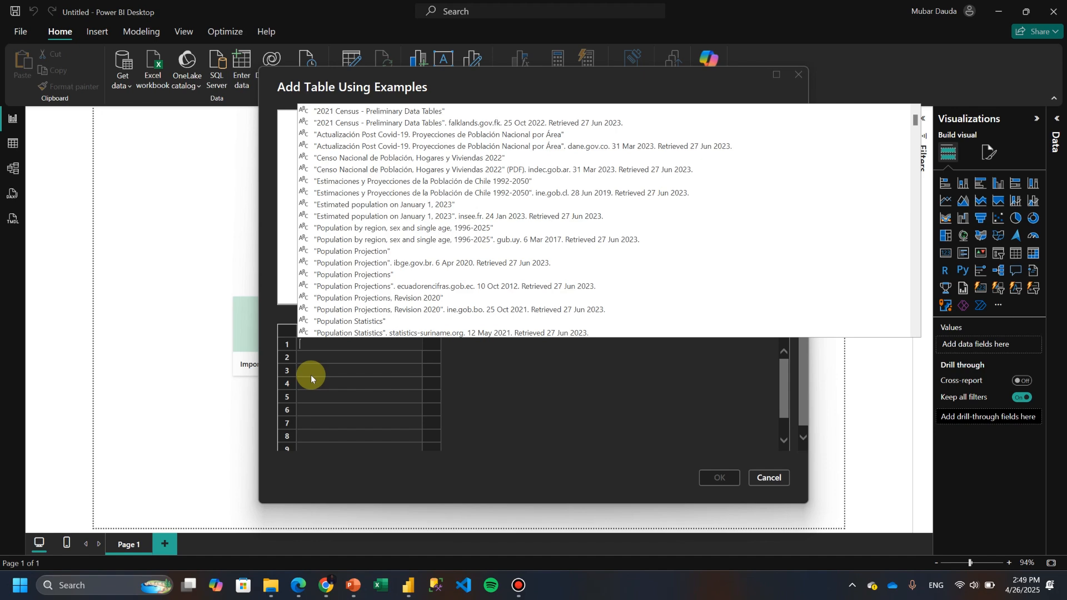
- Enter "Global" and "Continents/subregions" as the first two example values of Column1, matching the page's population statistics table
left_click(583, 379)
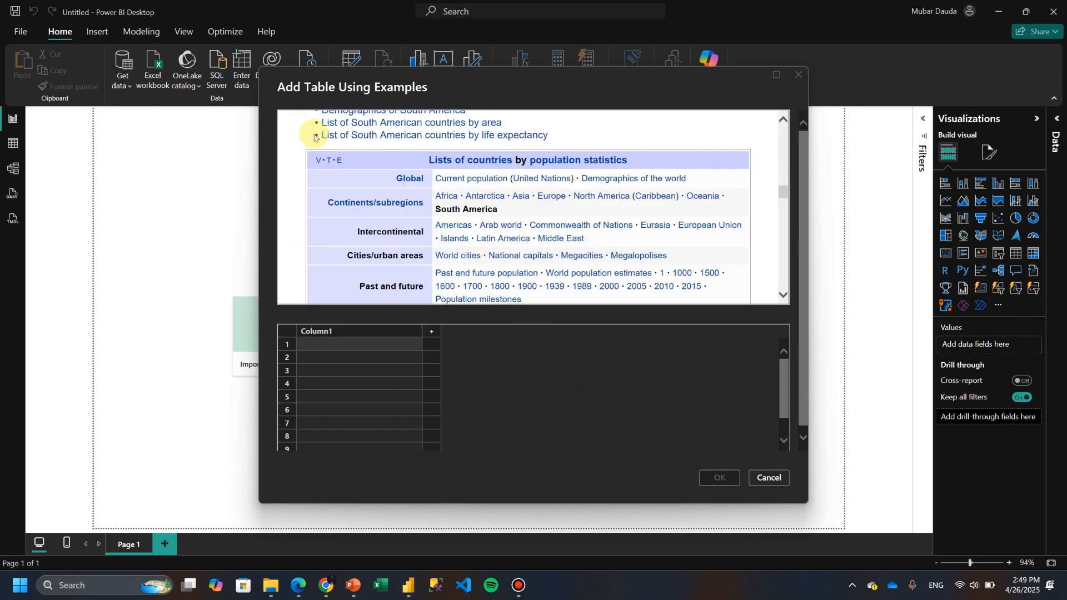
double_click(312, 348)
type("Global")
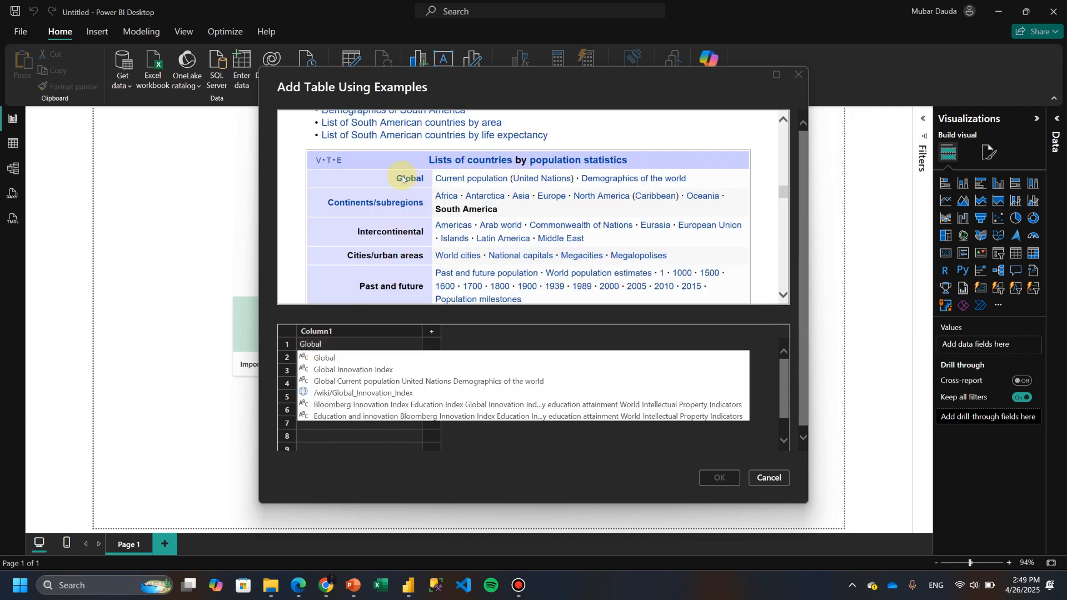
left_click(363, 360)
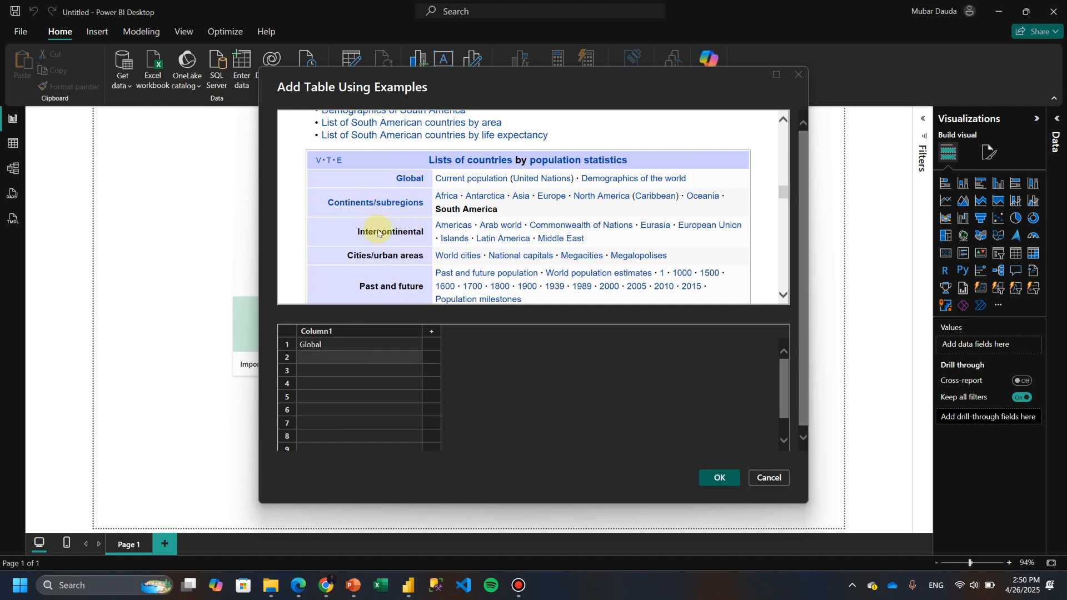
left_click(333, 359)
type("C")
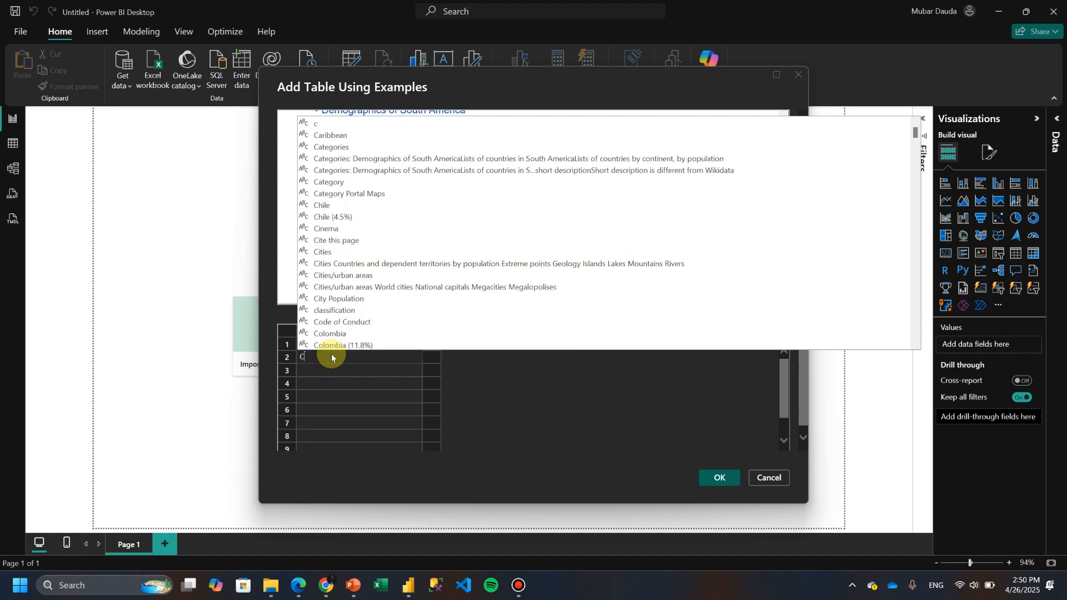
type("onti")
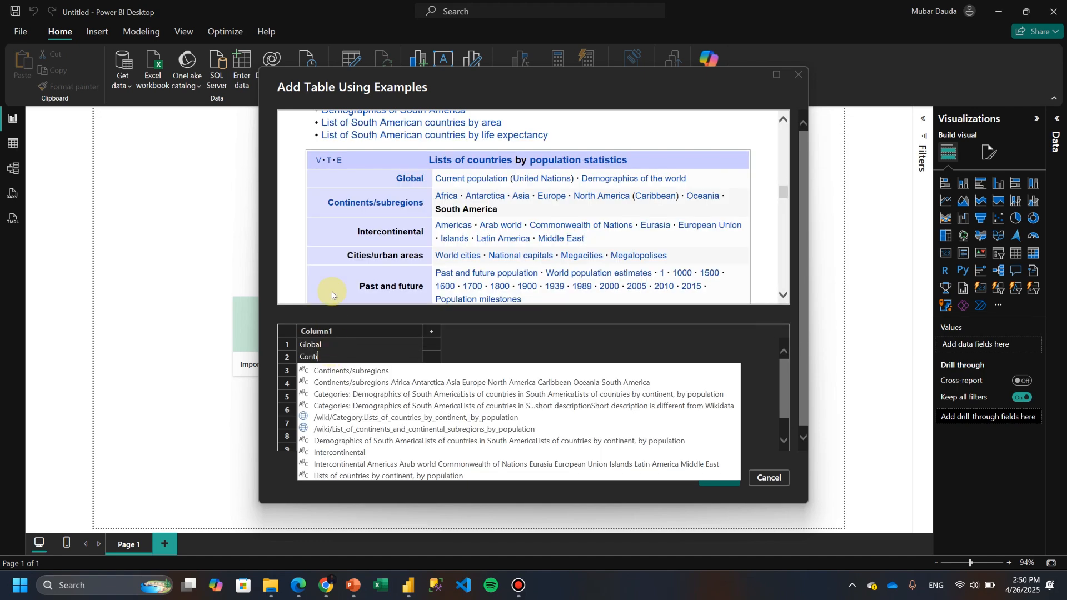
left_click(367, 375)
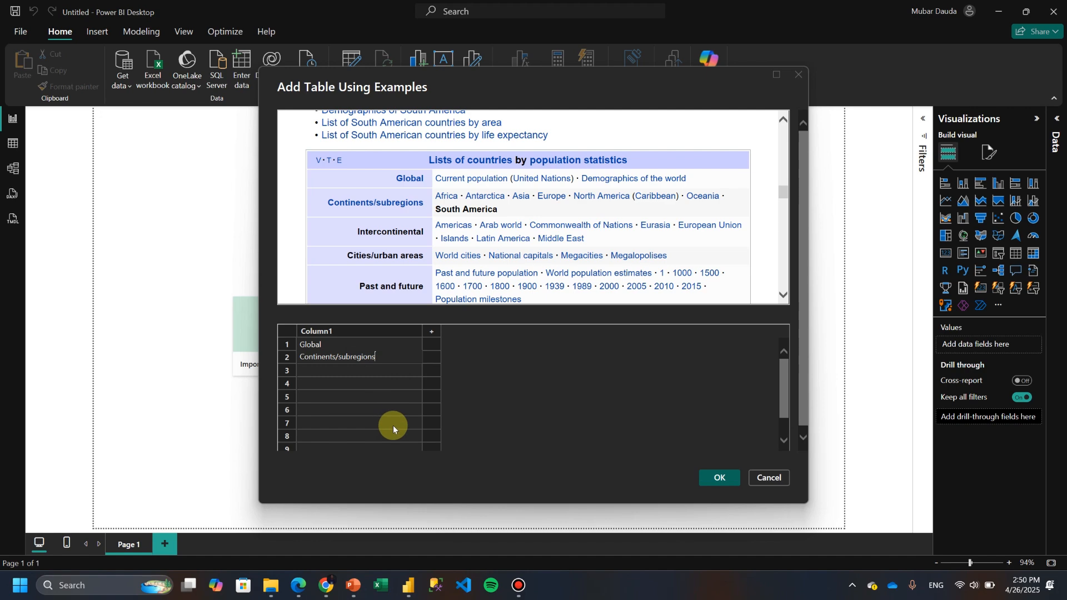
key("Return")
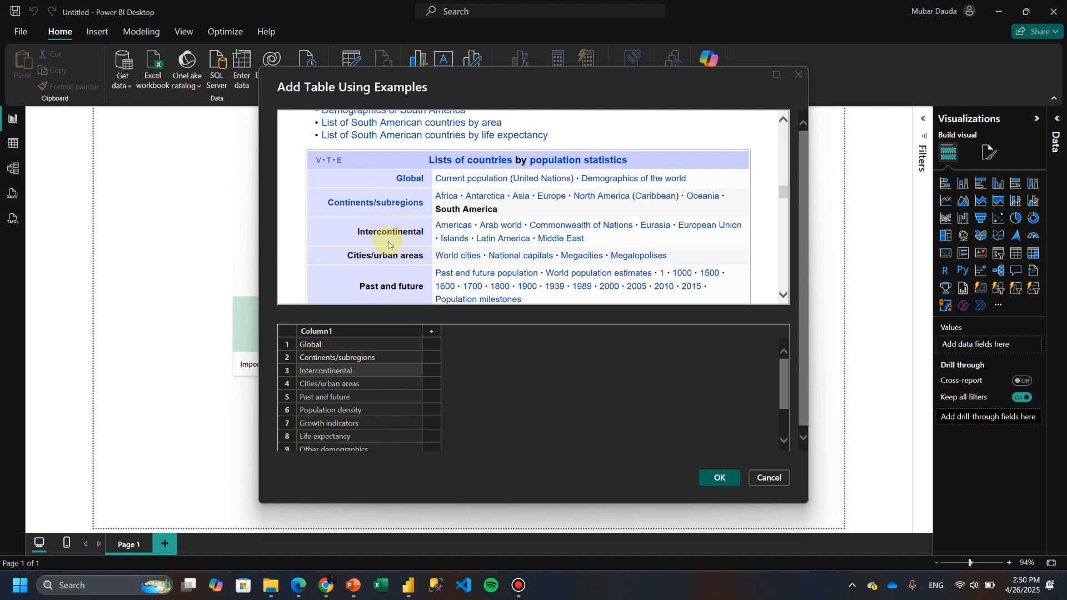
- Check the filled Column1 rows against the page, and add a second column with the example "Current population United Nations" beside "Past and future"
scroll(389, 245, "down", 2)
scroll(339, 374, "down", 2)
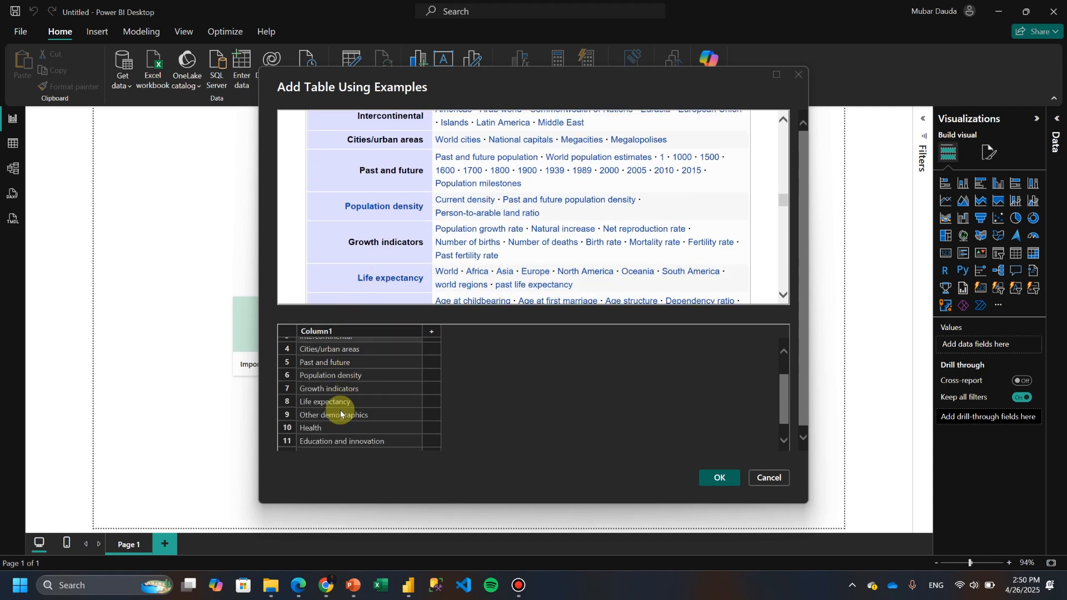
scroll(344, 260, "down", 4)
scroll(344, 260, "down", 7)
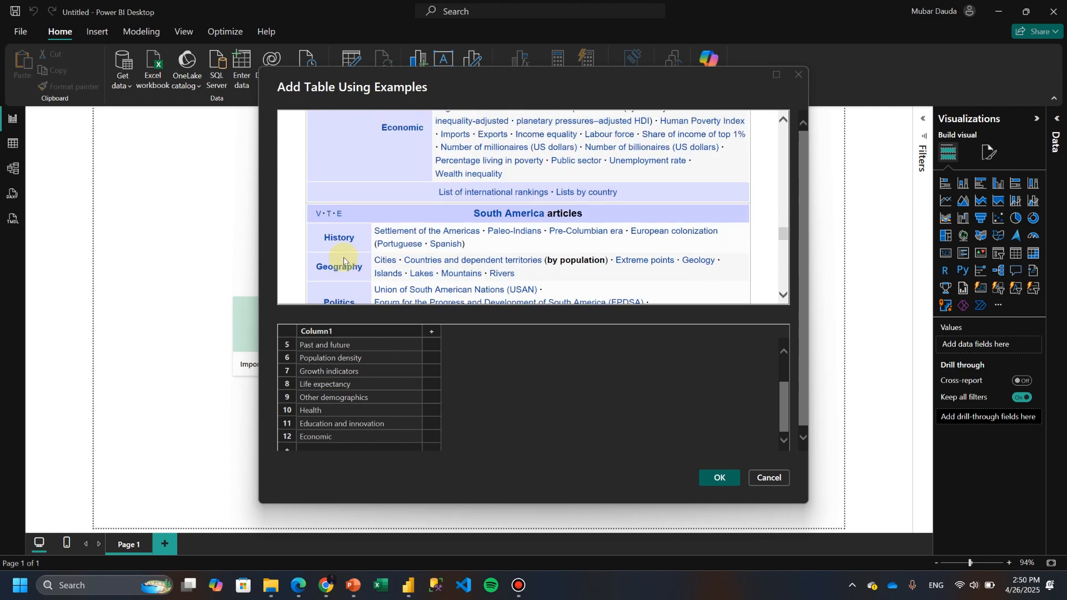
scroll(346, 258, "up", 9)
scroll(345, 257, "up", 6)
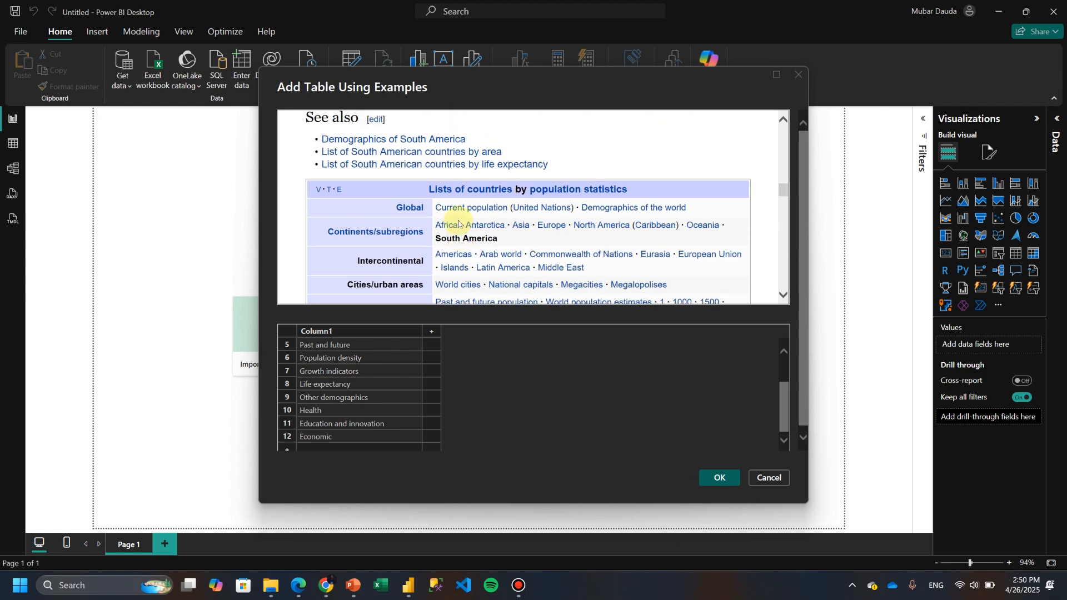
left_click(432, 332)
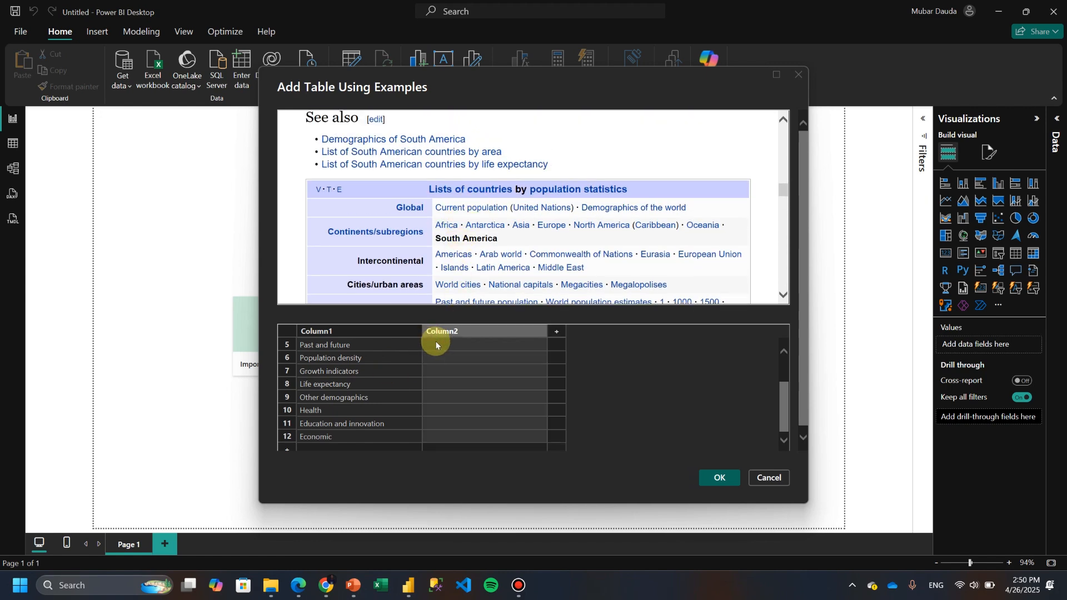
left_click(436, 345)
type("urre")
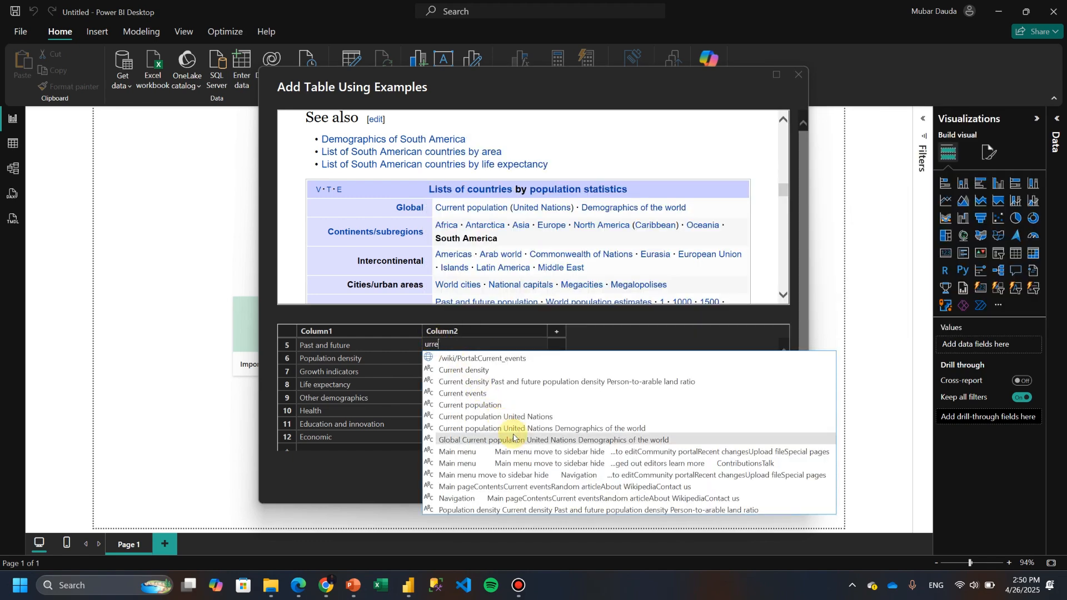
left_click(508, 416)
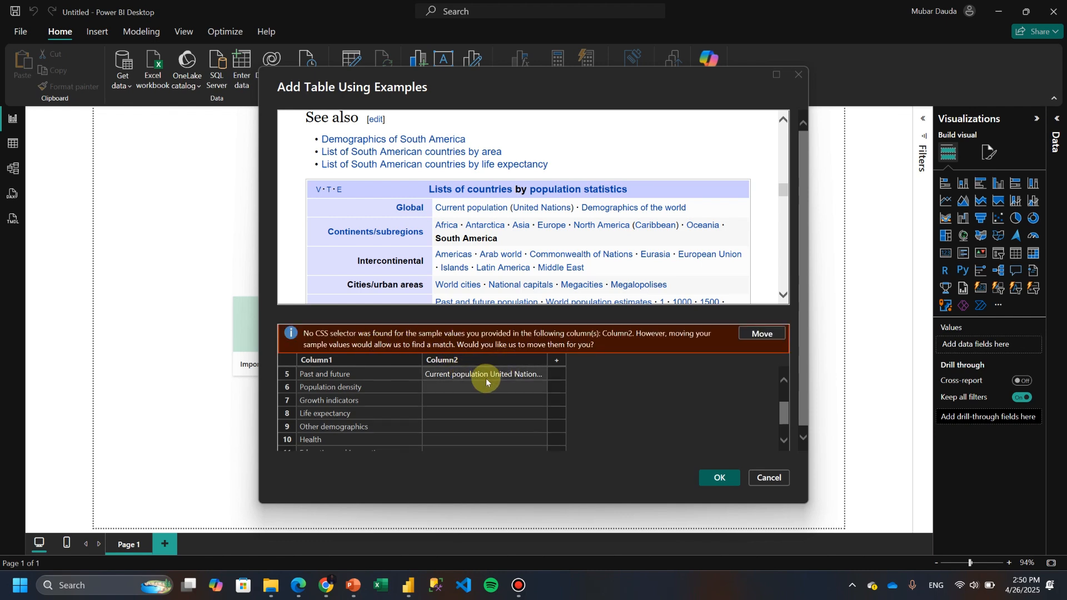
- Accept moving the Column2 sample value to its matching row, and cancel the example-based table
left_click(492, 382)
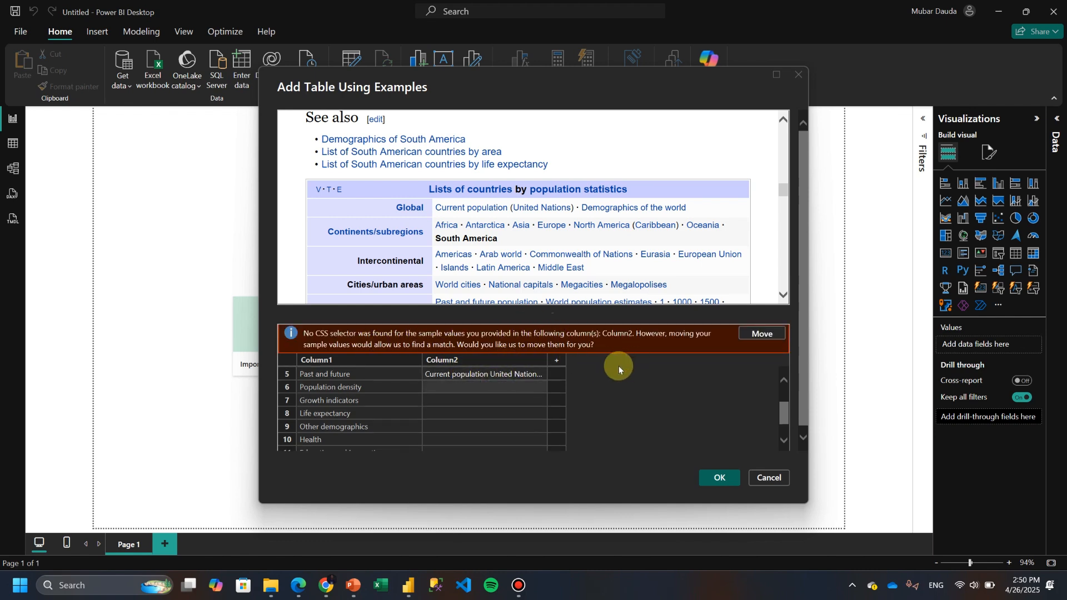
scroll(656, 372, "up", 2)
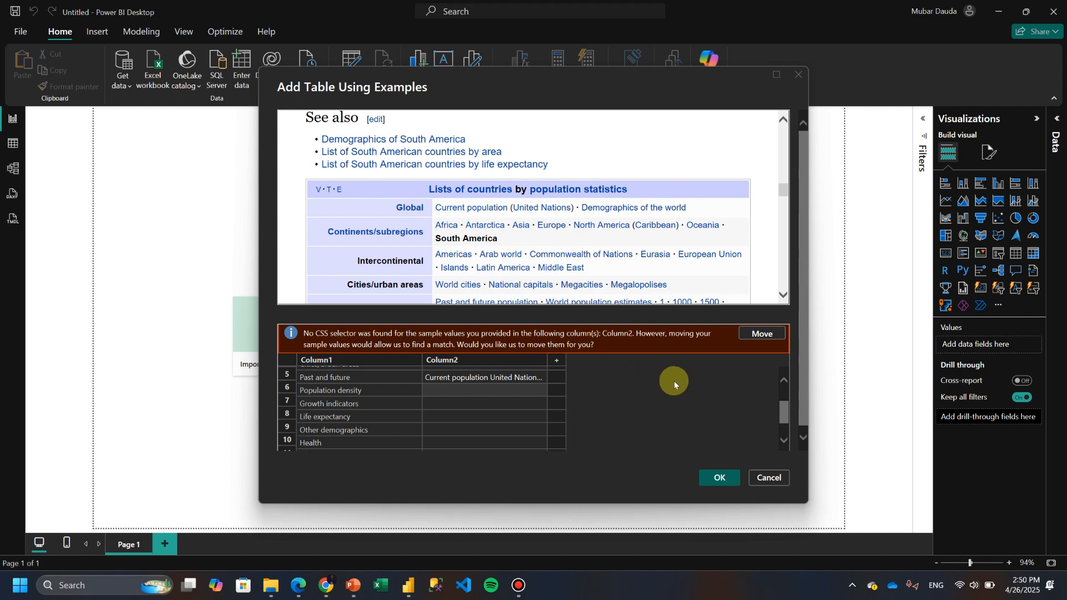
scroll(559, 247, "up", 15)
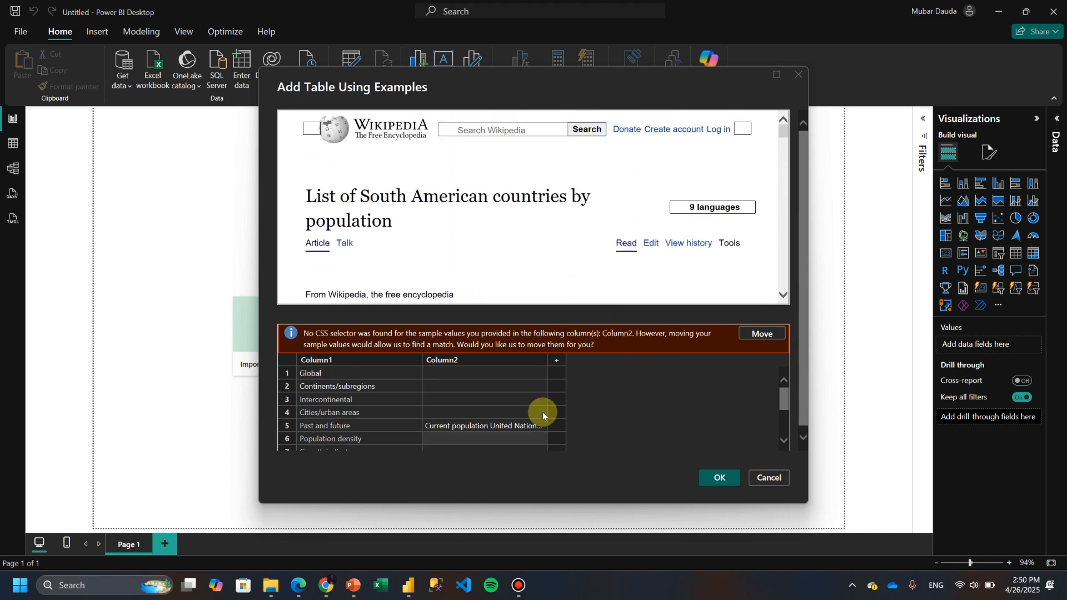
left_click(743, 336)
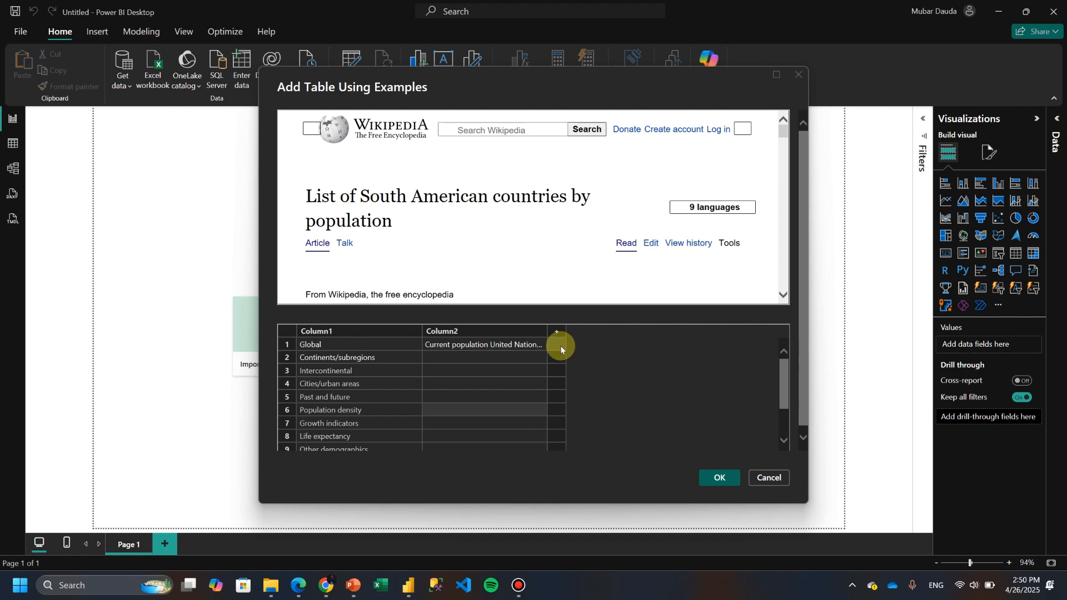
left_click(765, 477)
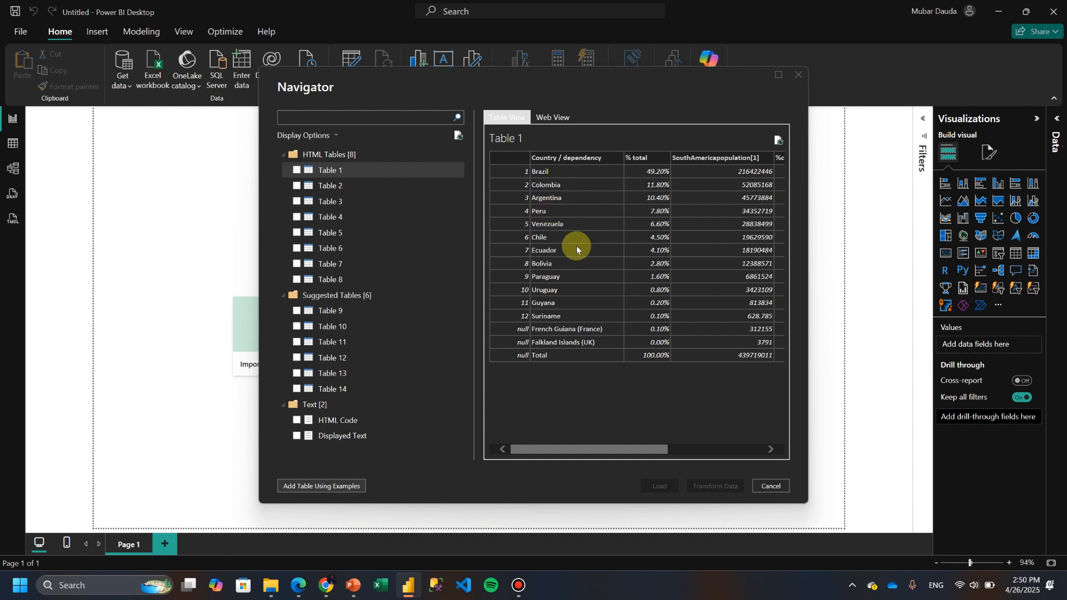
- Preview Tables 2 through 6 in the Navigator, including the full second column of Table 2
left_click(351, 186)
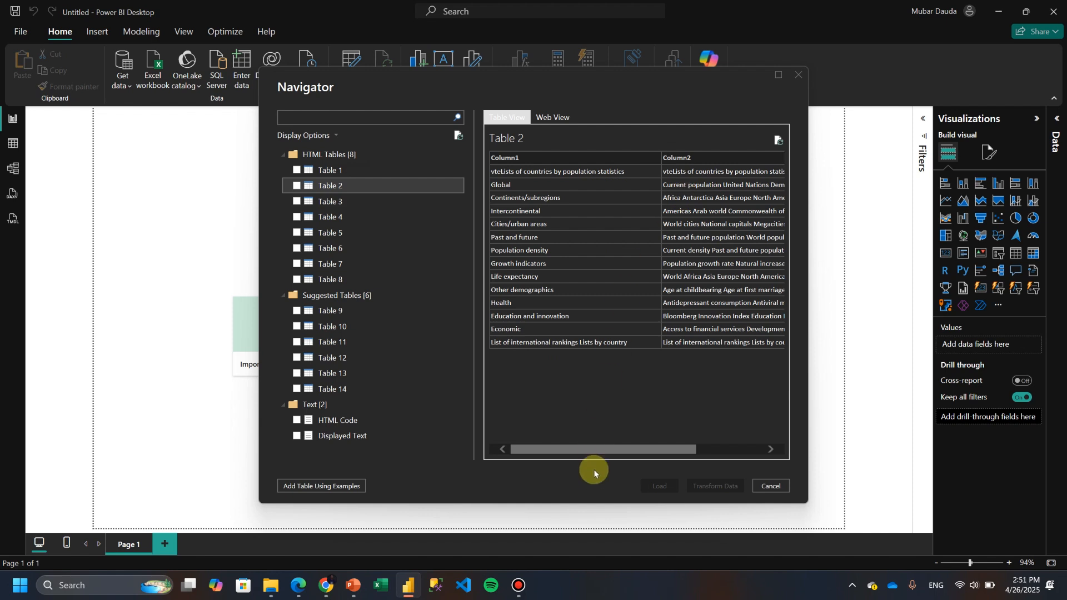
left_click_drag(595, 448, 706, 448)
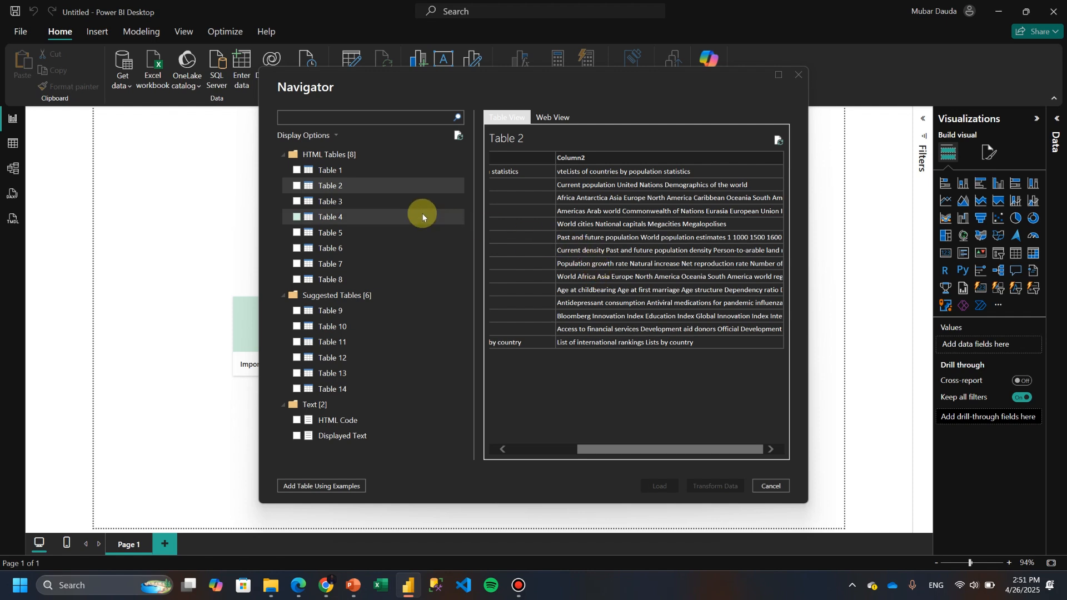
left_click(352, 202)
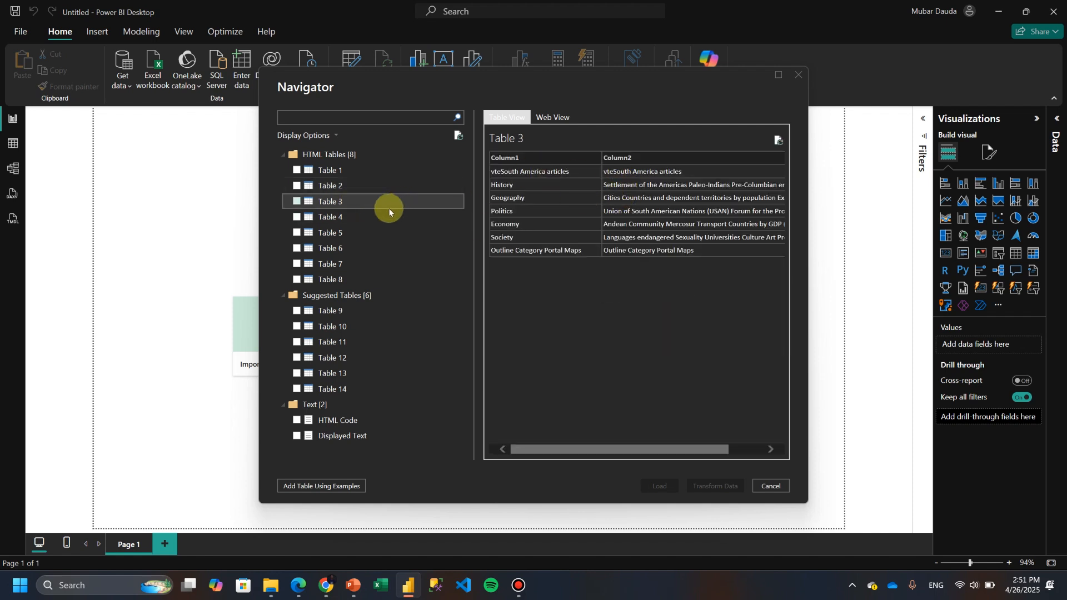
left_click(356, 221)
left_click(356, 233)
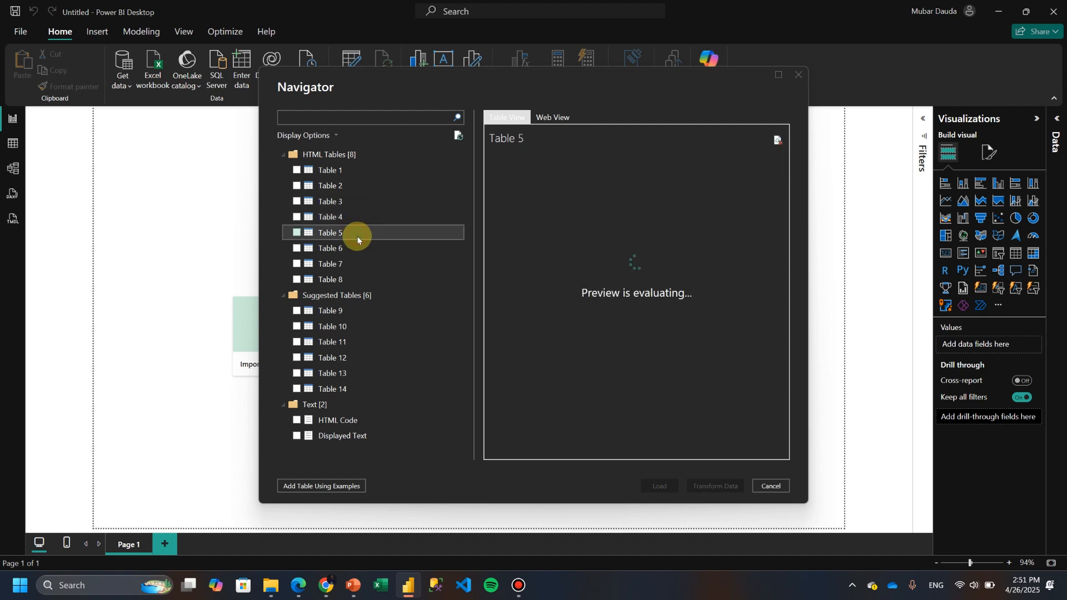
left_click(357, 249)
- Select Table 1, open it in Power Query Editor through Transform Data, and rename the query "Basic Web Scrape (Static Page)"
left_click(296, 171)
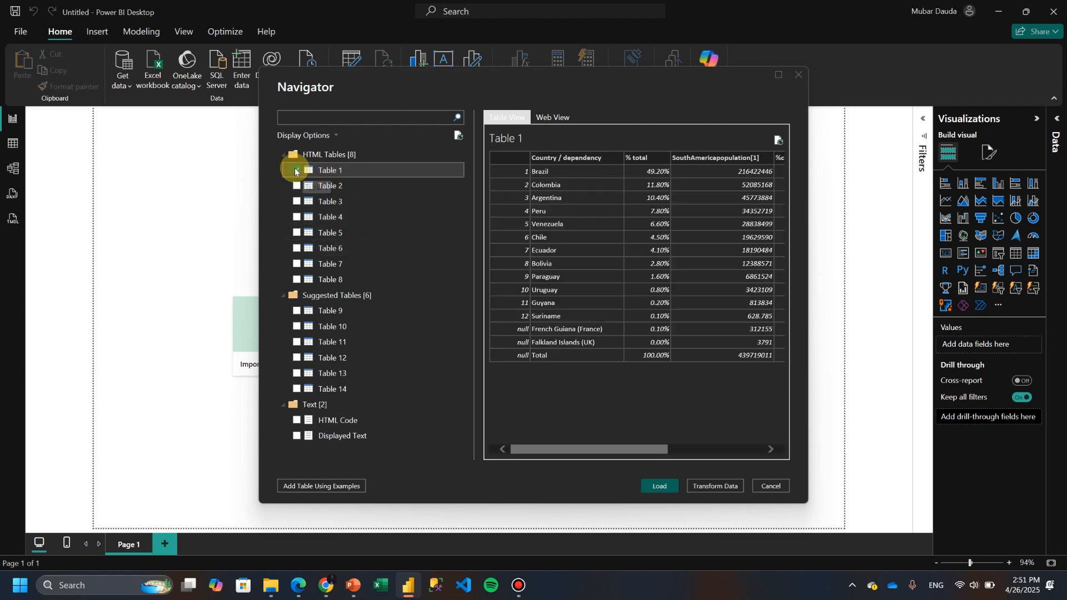
left_click(708, 488)
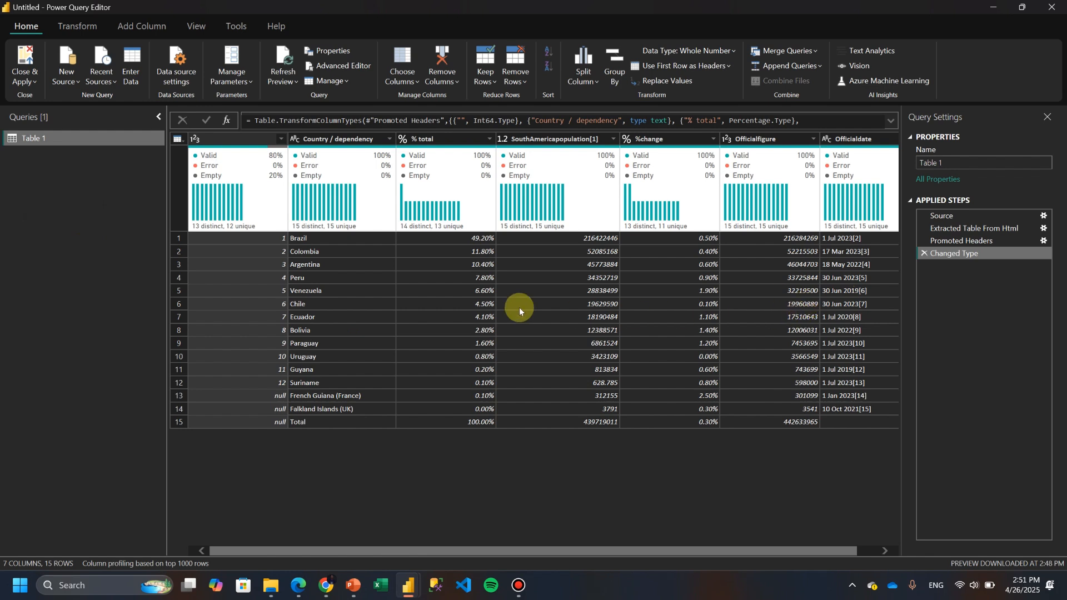
left_click_drag(952, 162, 905, 167)
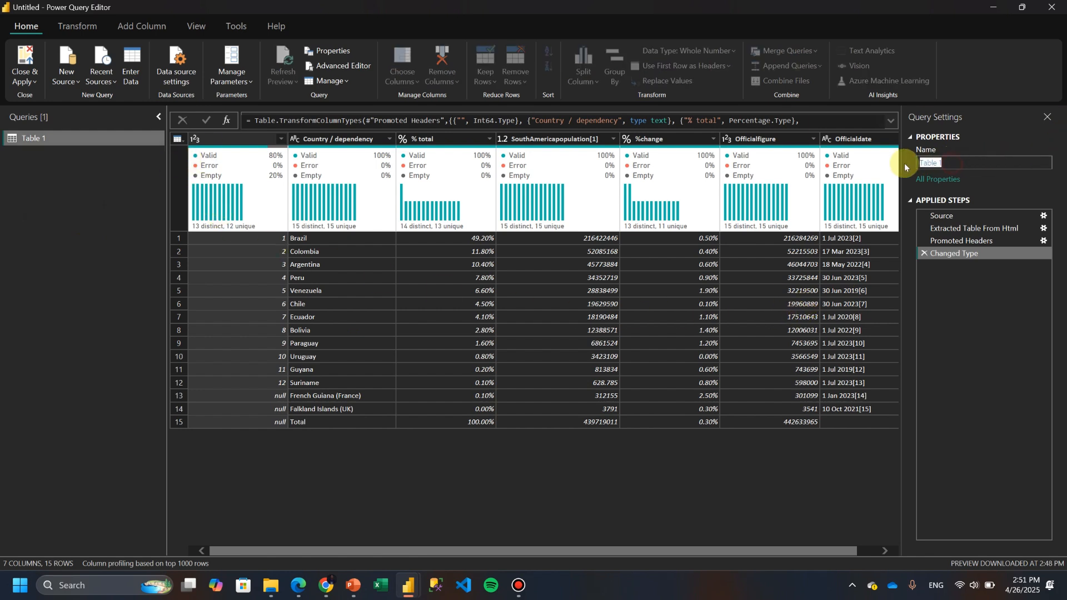
type("Basic Web c")
key("BackSpace")
type("Scrape (Static Page)")
key("Return")
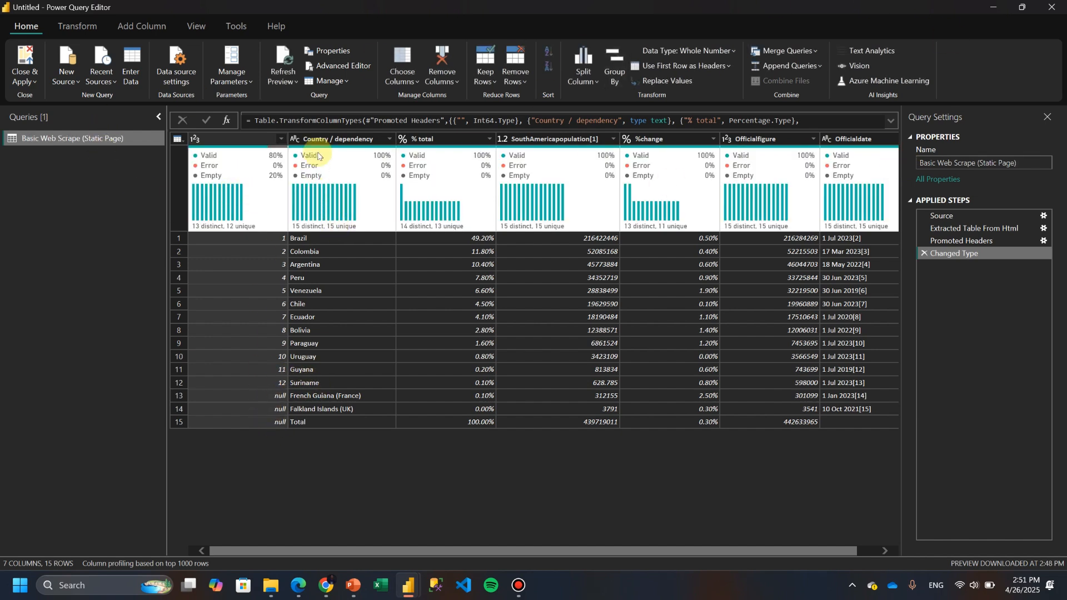
- Switch to Chrome and compare the imported query data with the Wikipedia page's country population table
left_click_drag(526, 549, 487, 528)
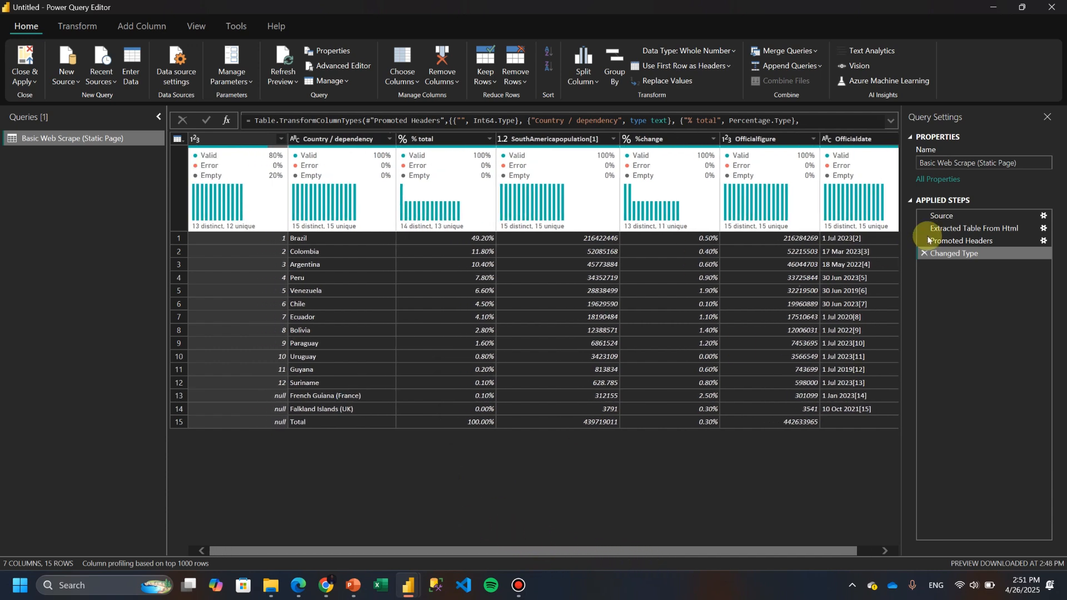
mouse_move(326, 585)
left_click(355, 534)
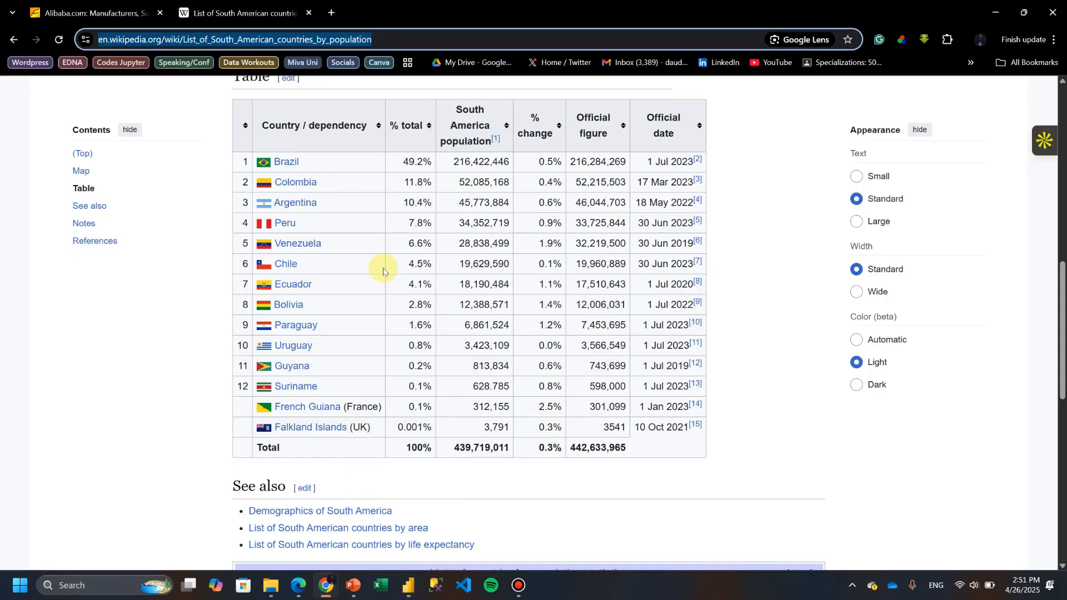
scroll(377, 266, "up", 1)
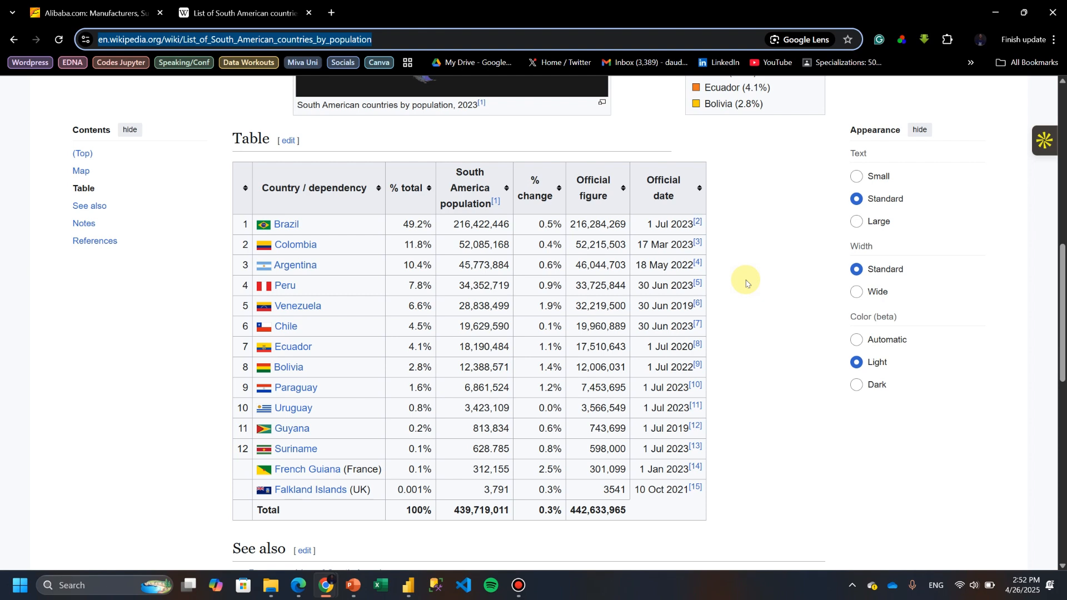
left_click(746, 261)
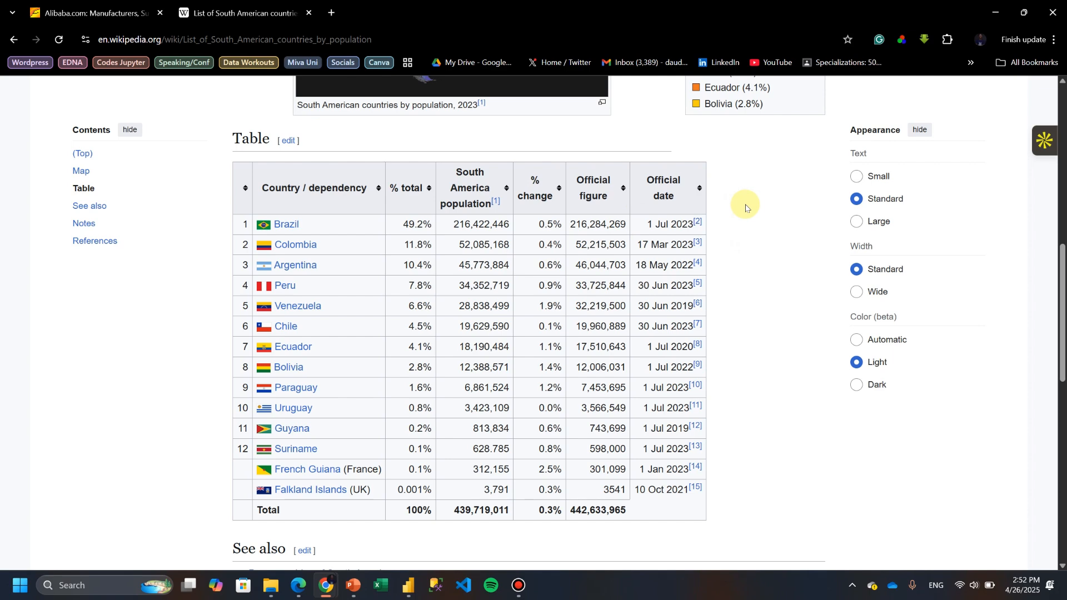
- Bring up the Alibaba.com home page in the browser and examine its product categories
left_click(111, 12)
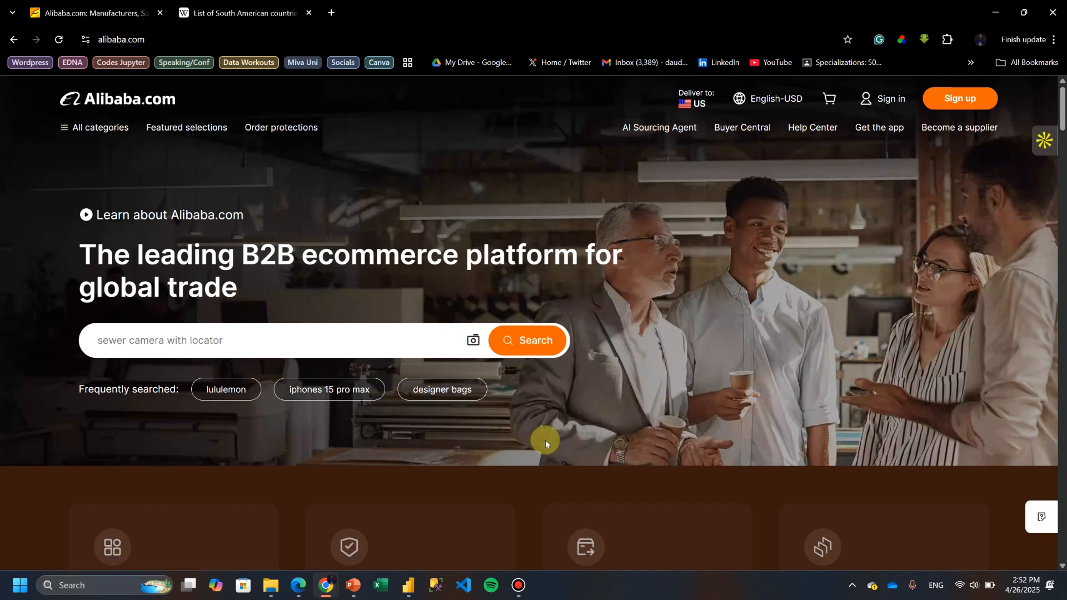
scroll(546, 439, "down", 6)
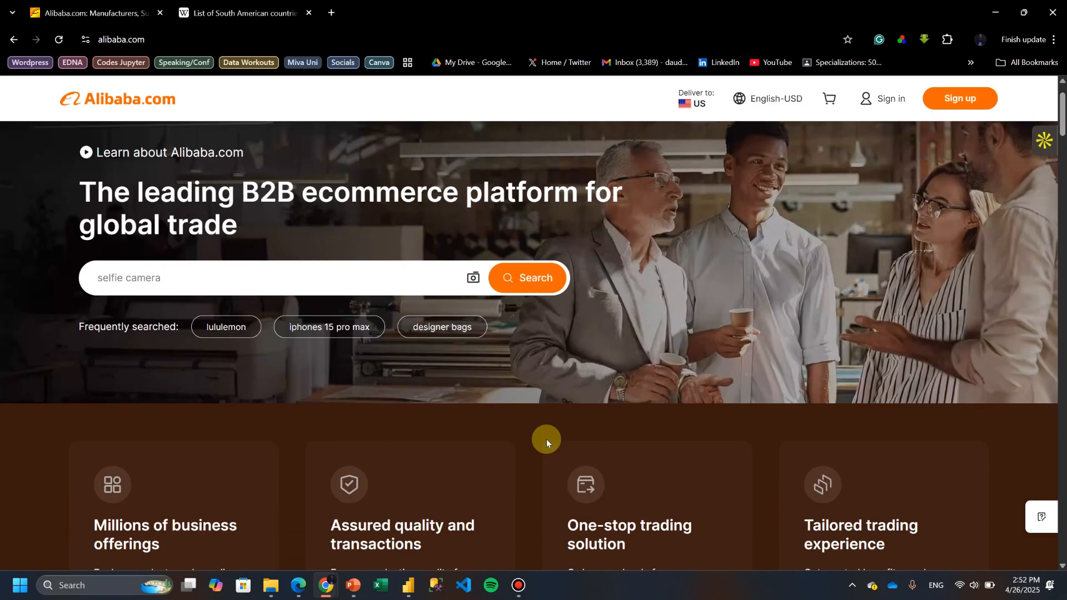
scroll(546, 442, "down", 4)
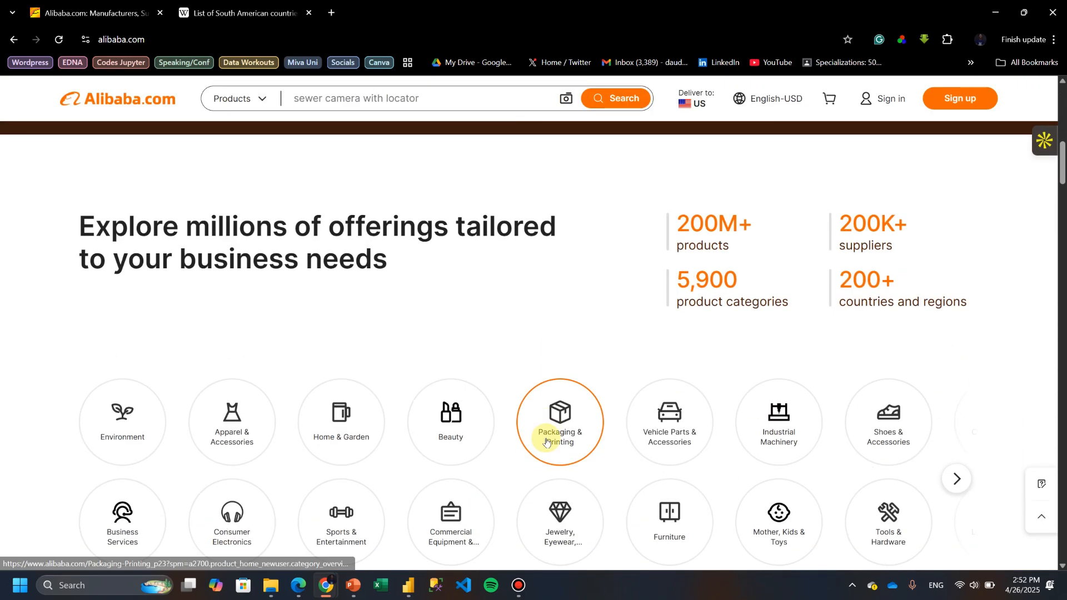
scroll(545, 436, "down", 2)
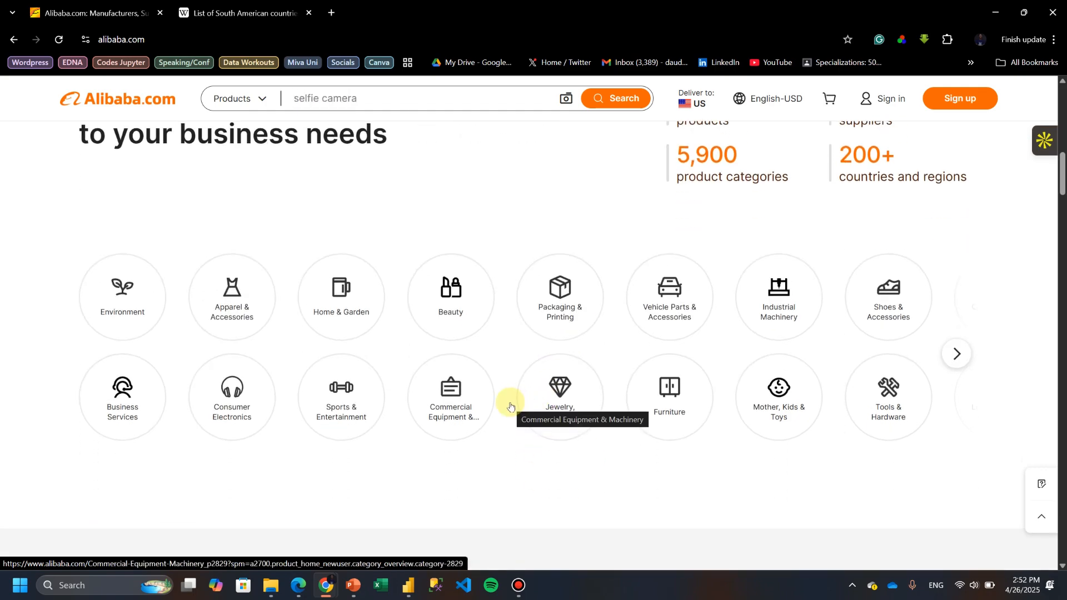
scroll(509, 404, "up", 12)
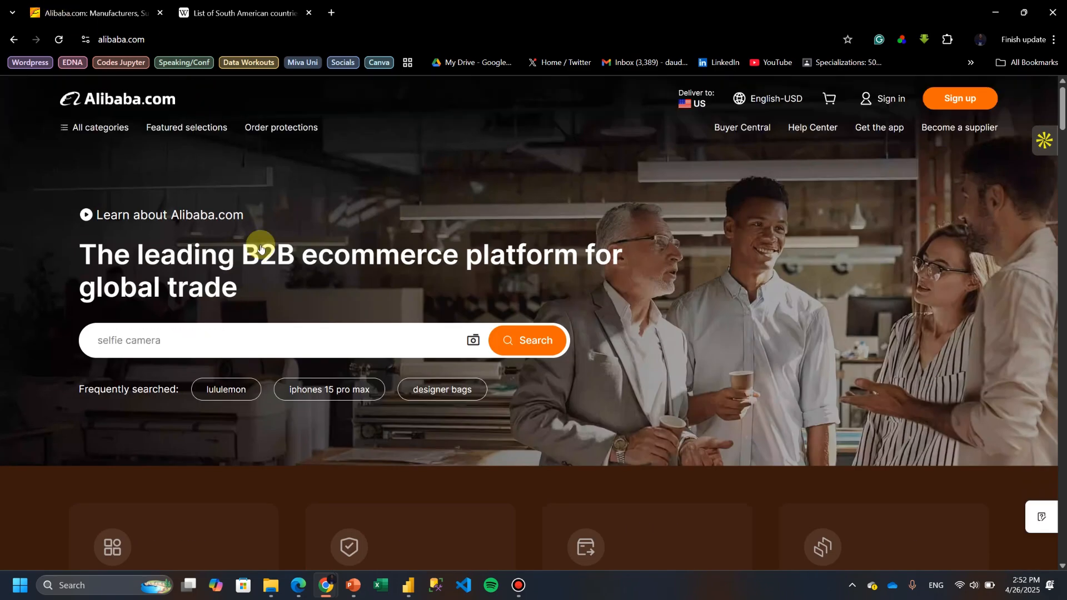
- Open the Apparel & Accessories category from the Alibaba home page and look through its long product listing
scroll(317, 401, "down", 12)
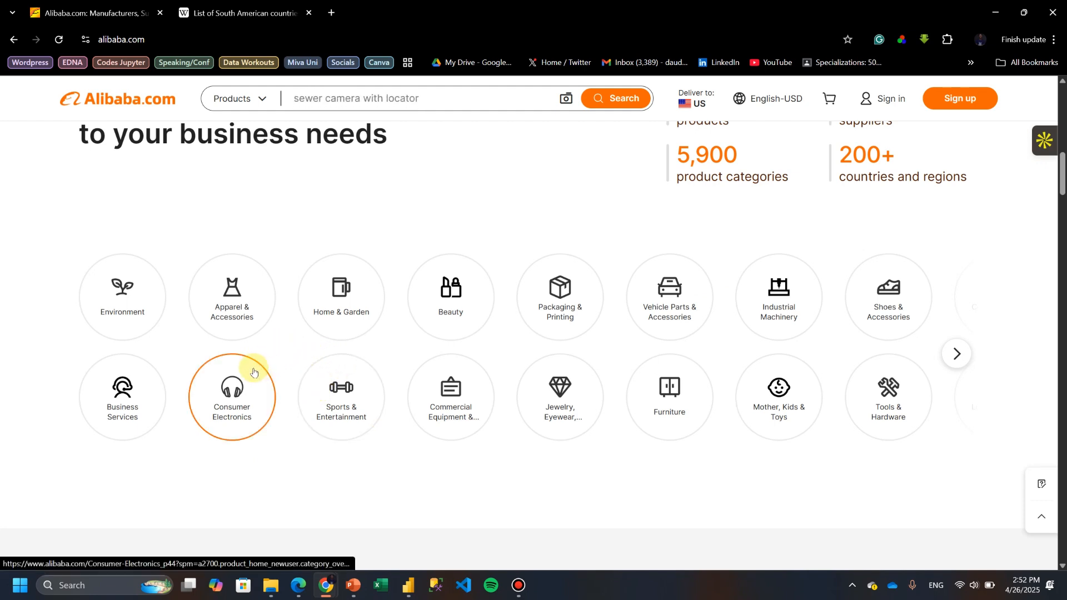
left_click(234, 319)
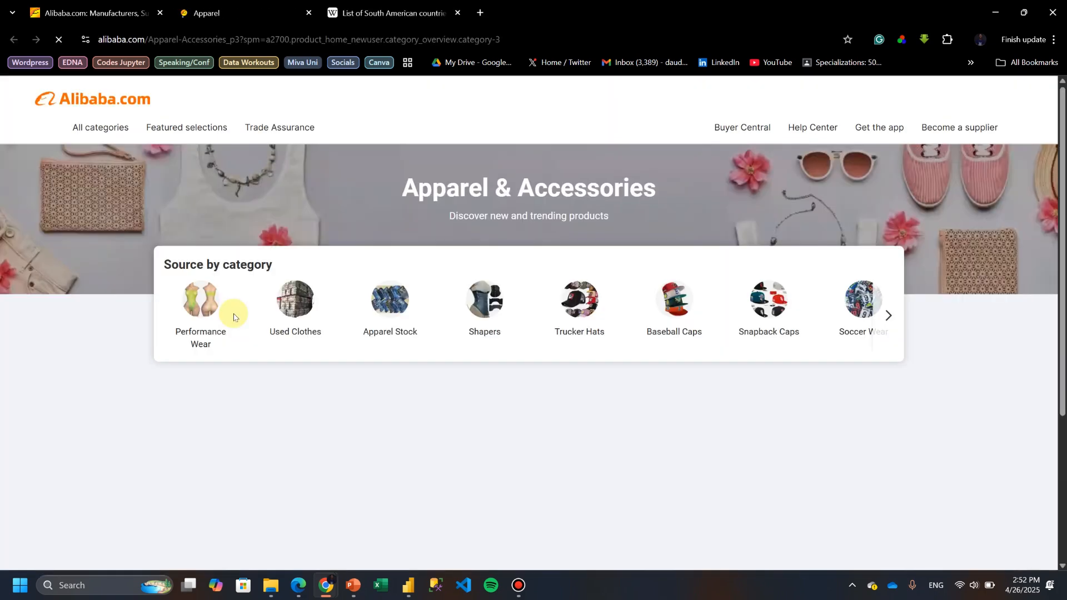
scroll(219, 333, "down", 15)
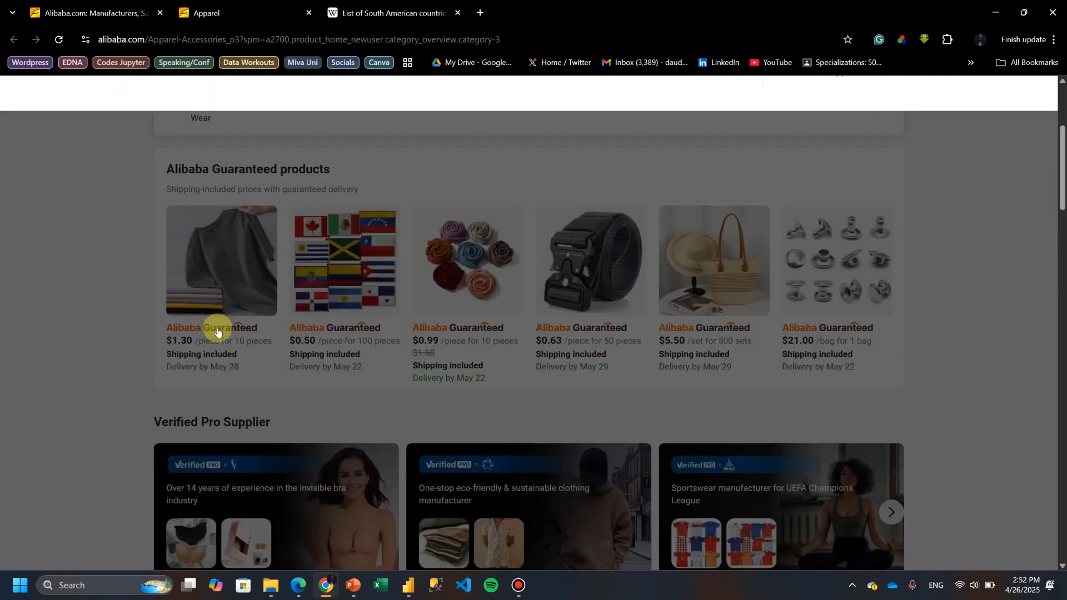
scroll(223, 348, "down", 20)
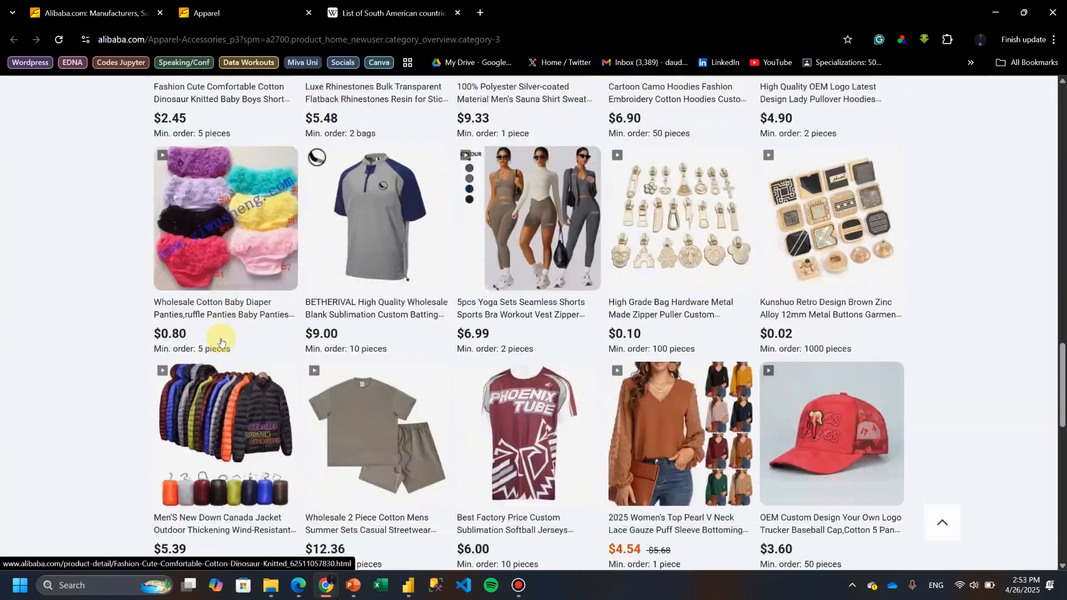
scroll(217, 327, "up", 15)
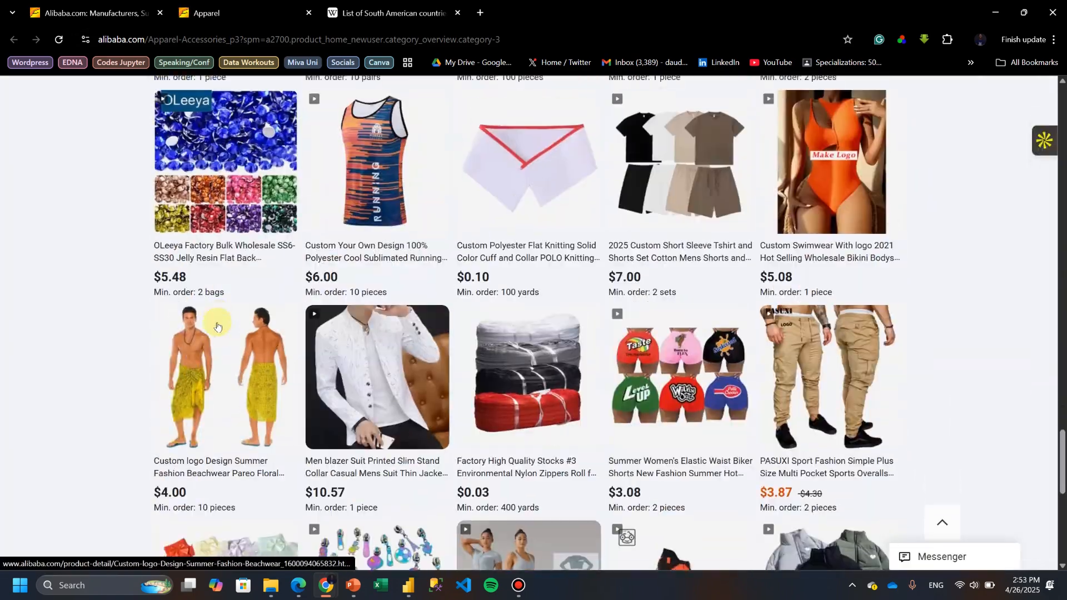
scroll(215, 321, "up", 15)
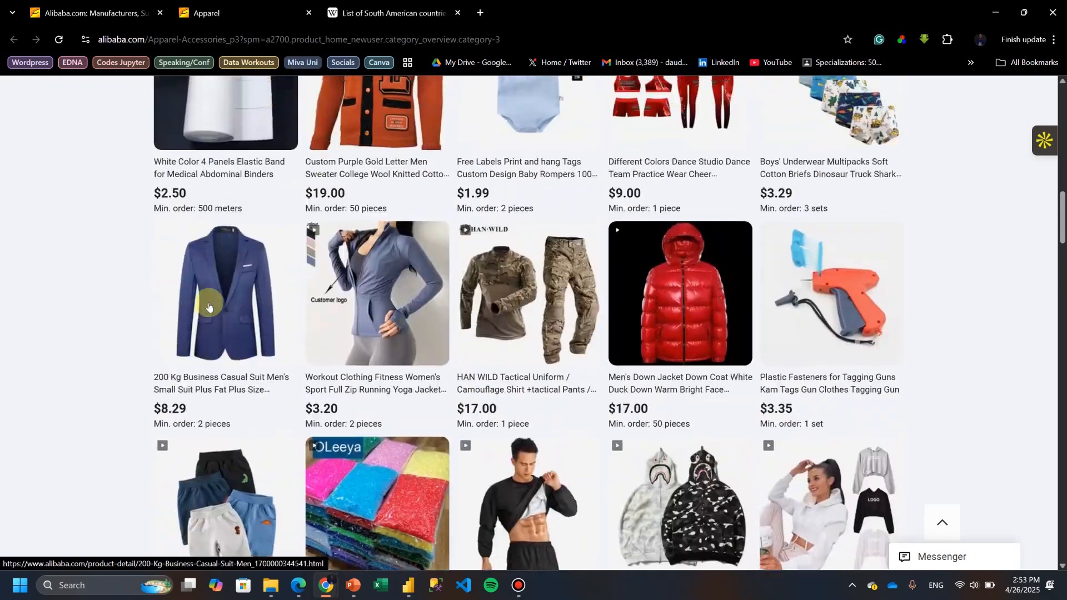
scroll(209, 302, "down", 5)
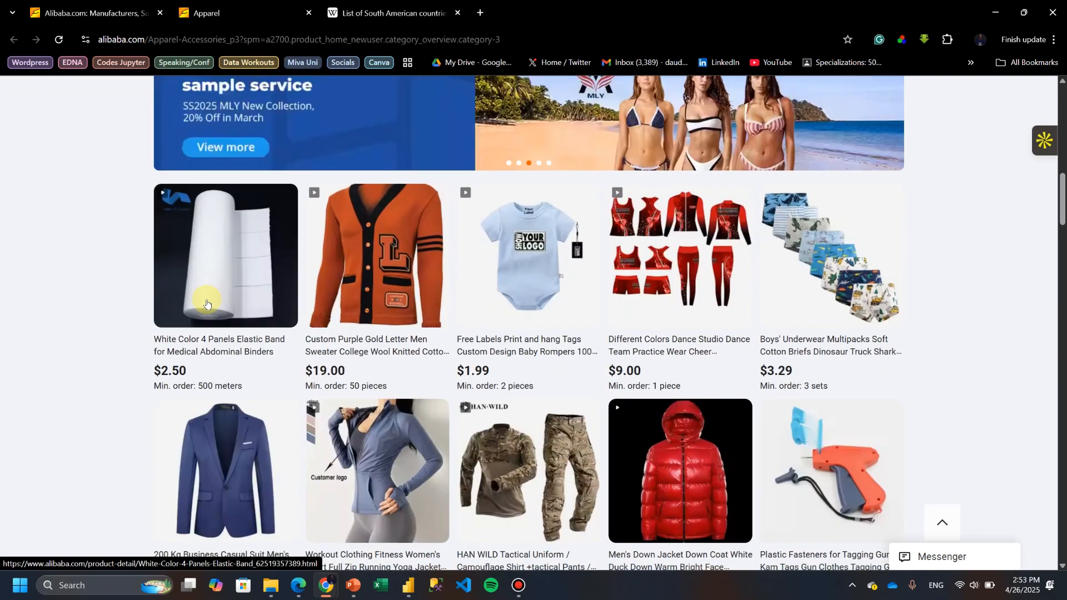
scroll(210, 300, "down", 2)
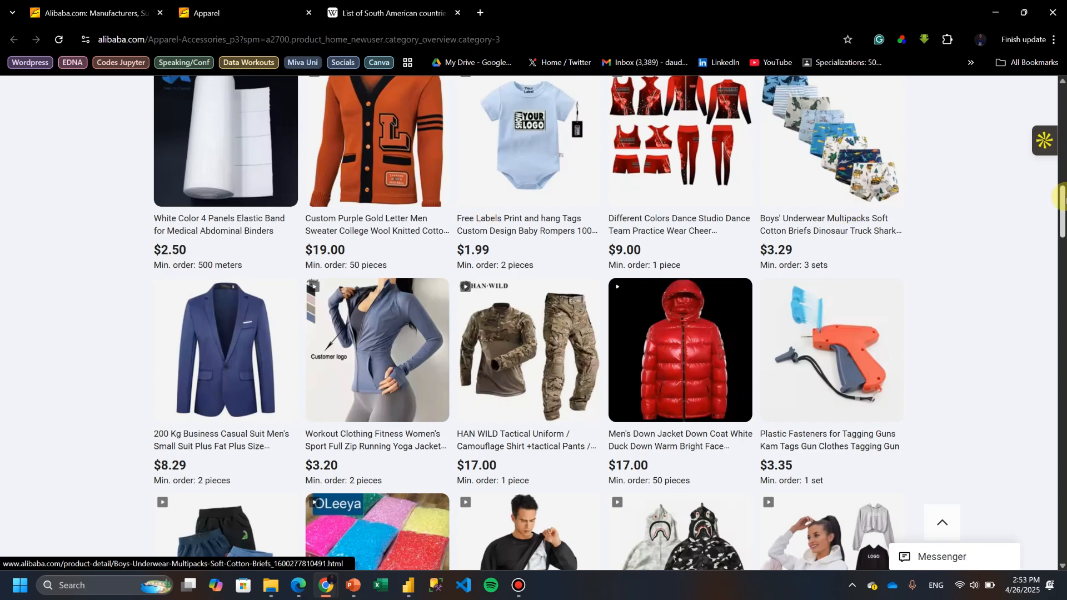
left_click_drag(1062, 205, 1054, 534)
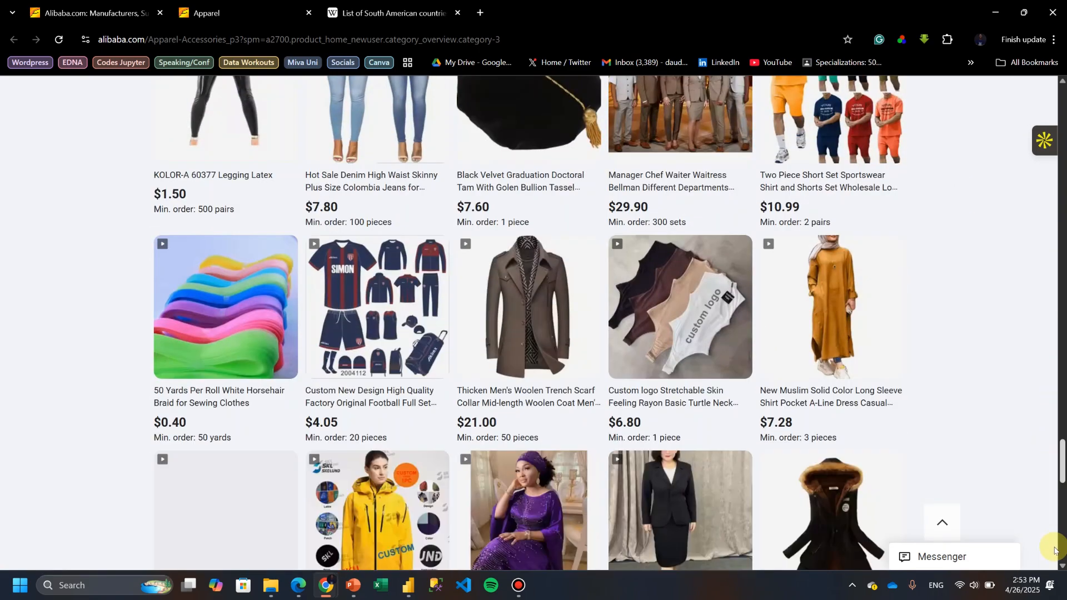
scroll(1043, 529, "up", 8)
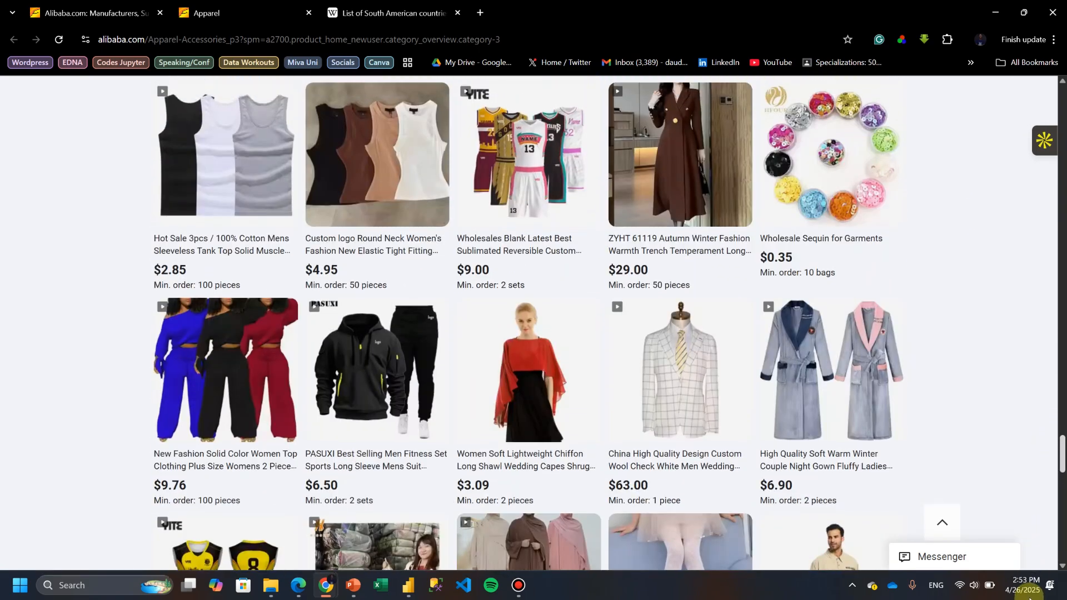
scroll(1026, 590, "up", 2)
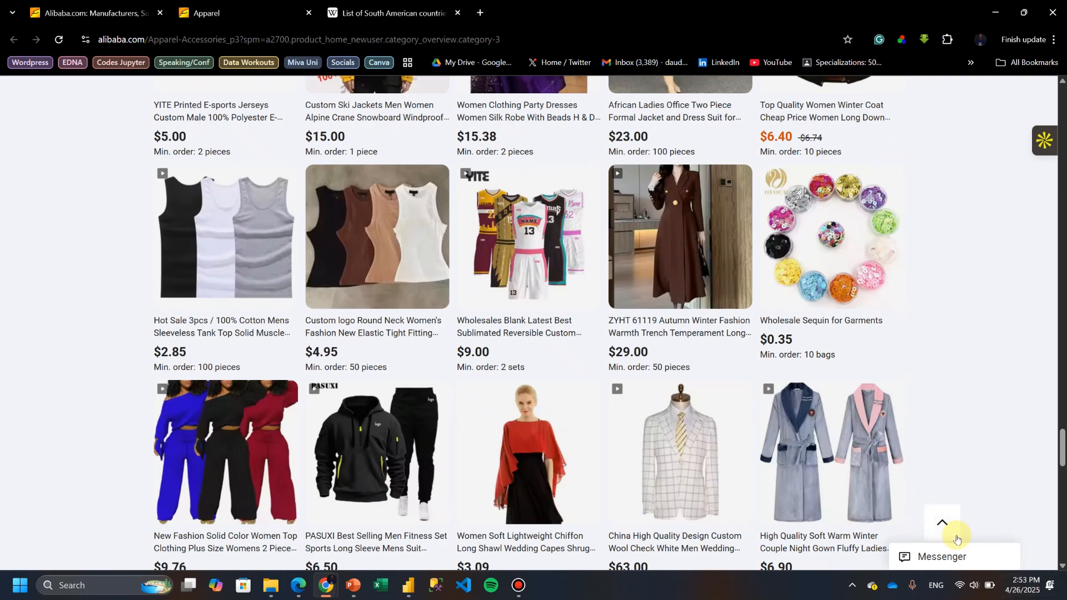
left_click(943, 523)
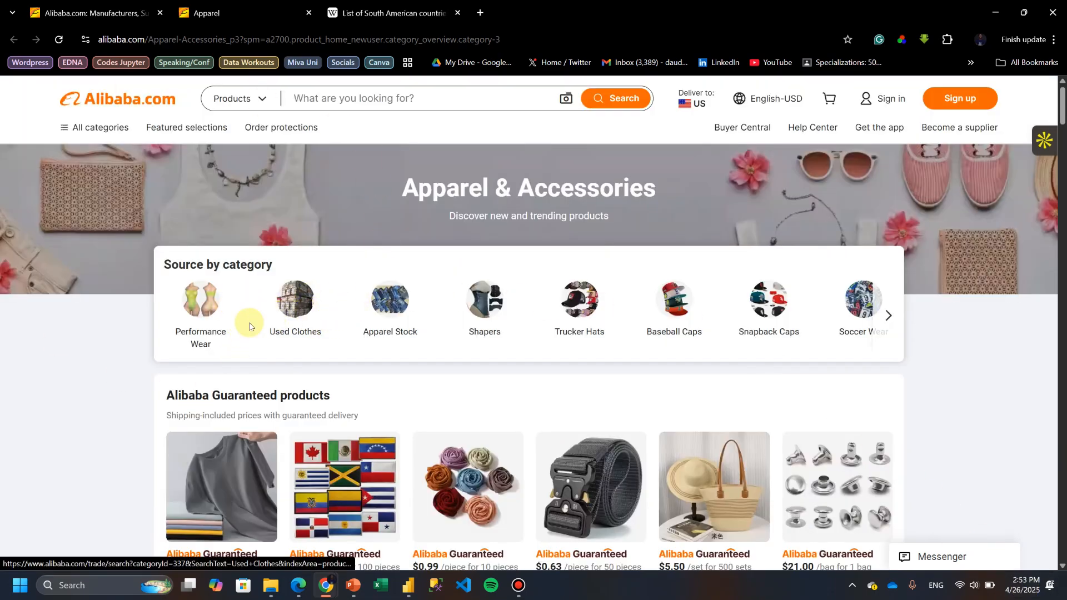
- Examine the category page's sections, including Alibaba Guaranteed products, Verified Pro Supplier and Just for you
scroll(262, 328, "down", 9)
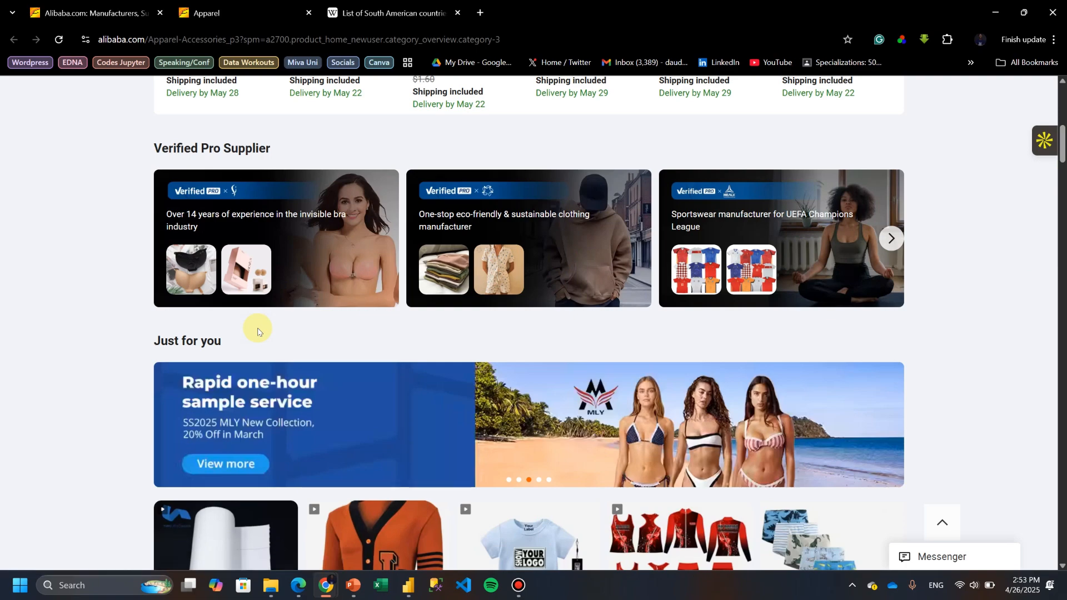
scroll(257, 332, "down", 4)
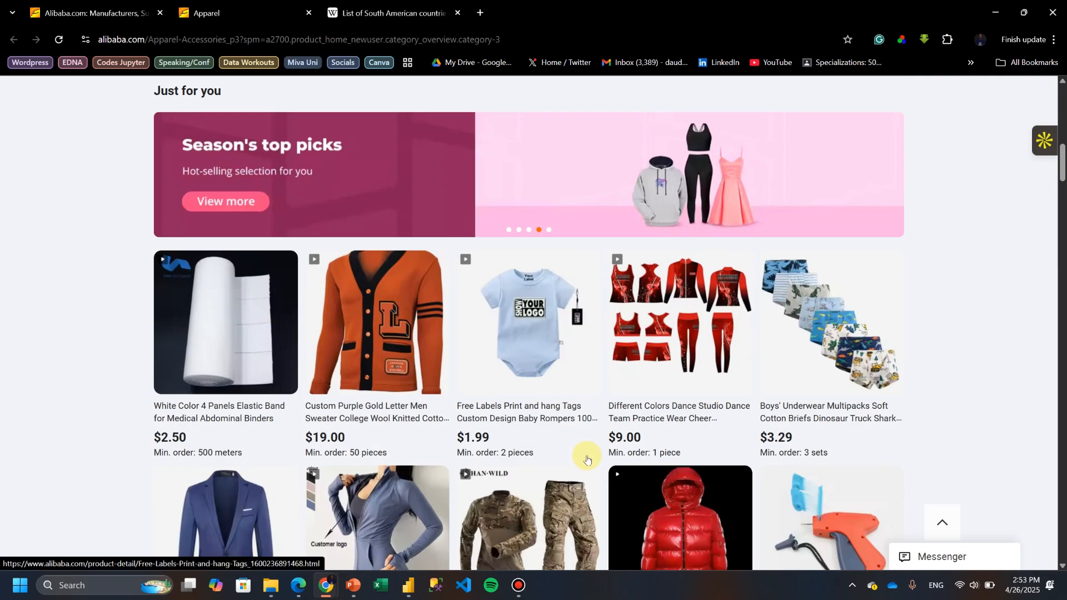
scroll(615, 455, "up", 11)
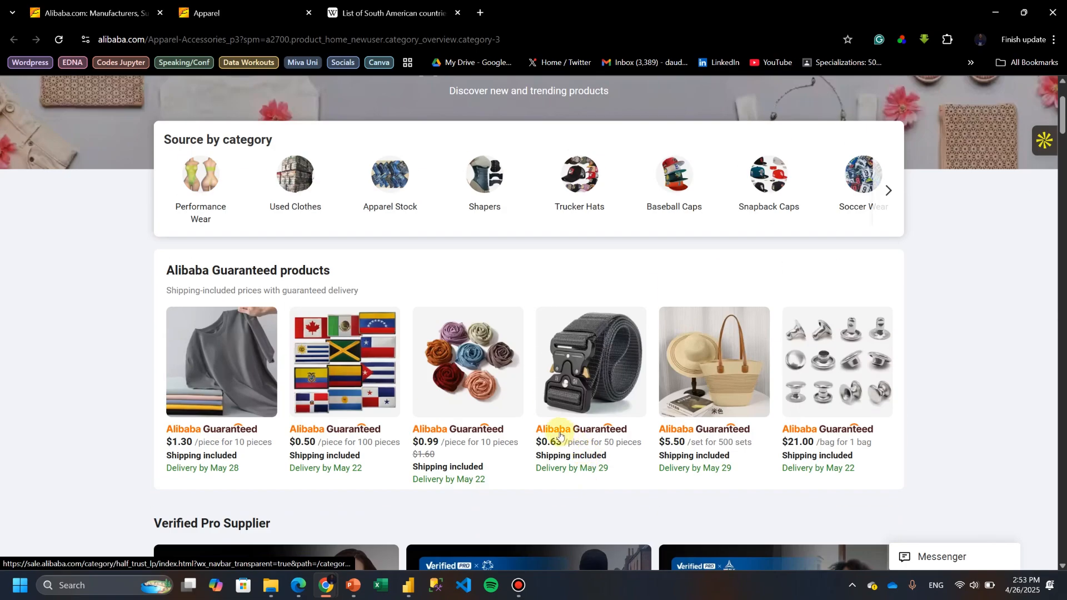
scroll(500, 389, "up", 2)
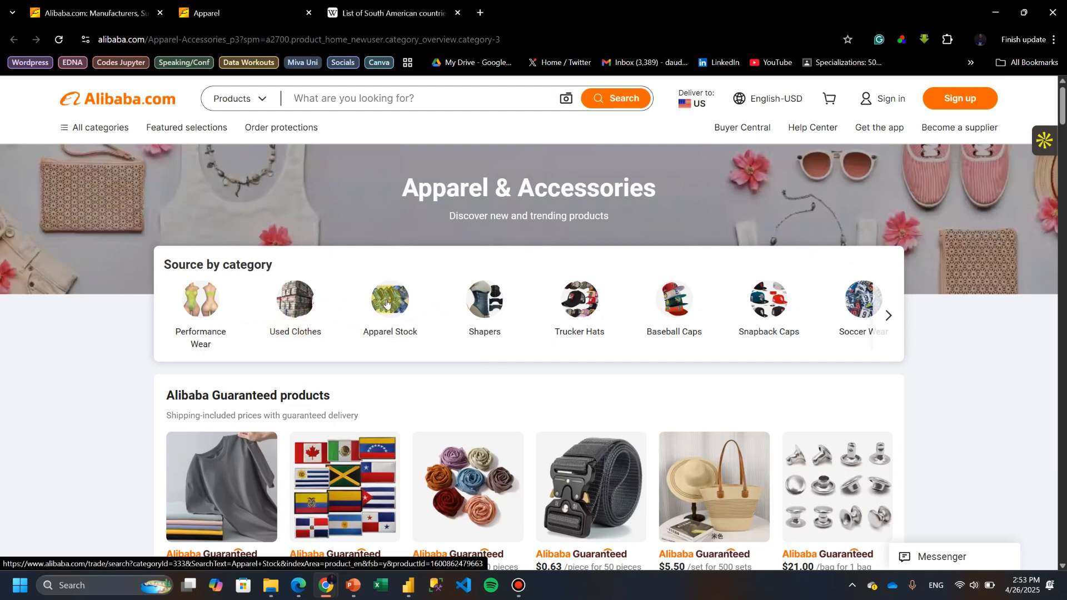
scroll(228, 266, "down", 2)
scroll(266, 260, "up", 2)
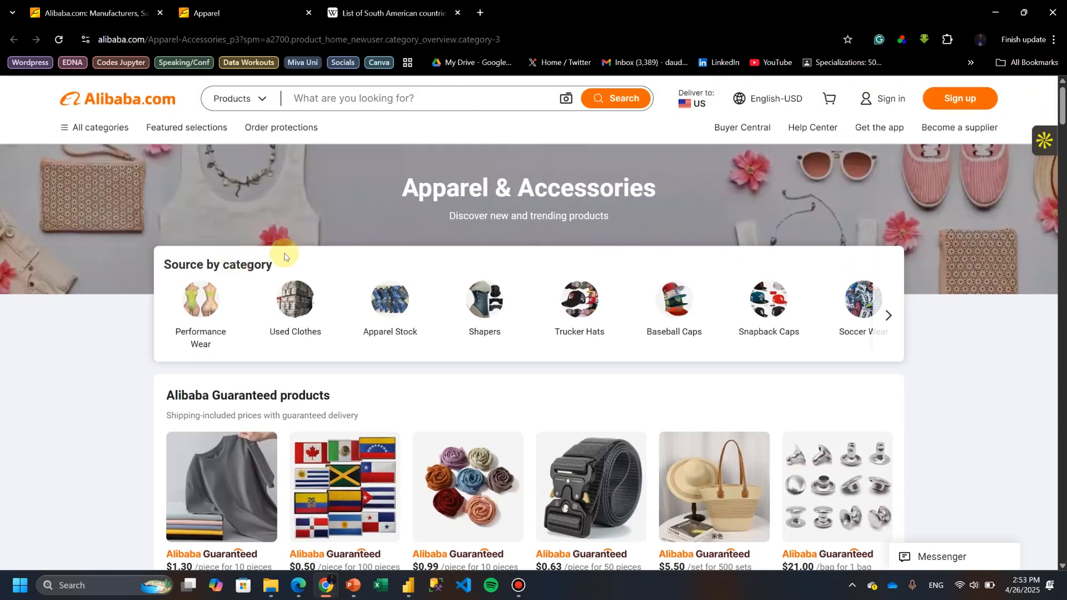
- Browse the Source by category subcategories through to the end and review the products listed below them
left_click(888, 316)
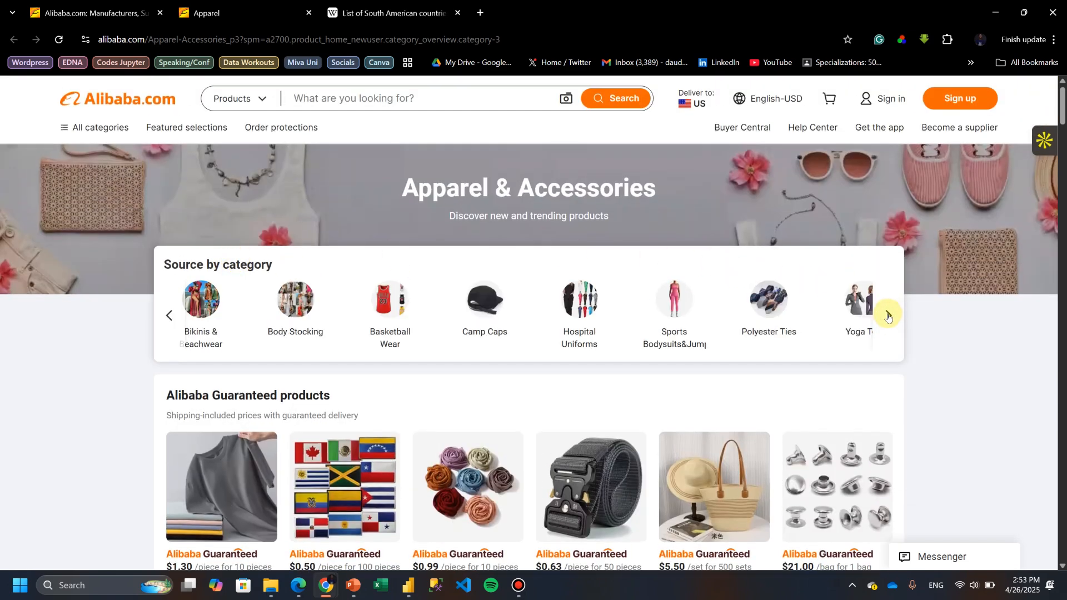
left_click(888, 318)
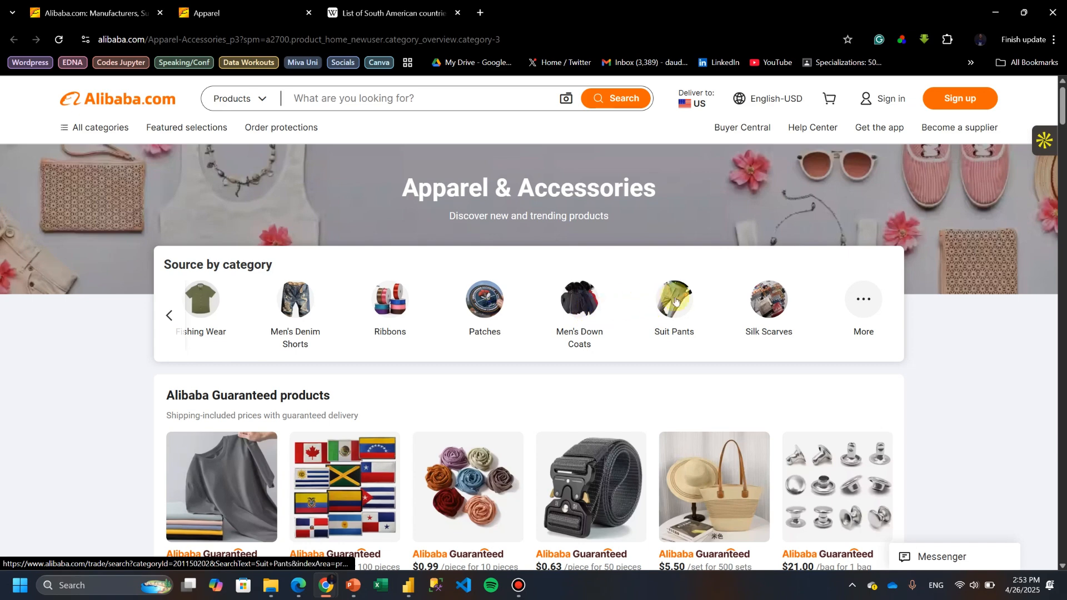
left_click(167, 316)
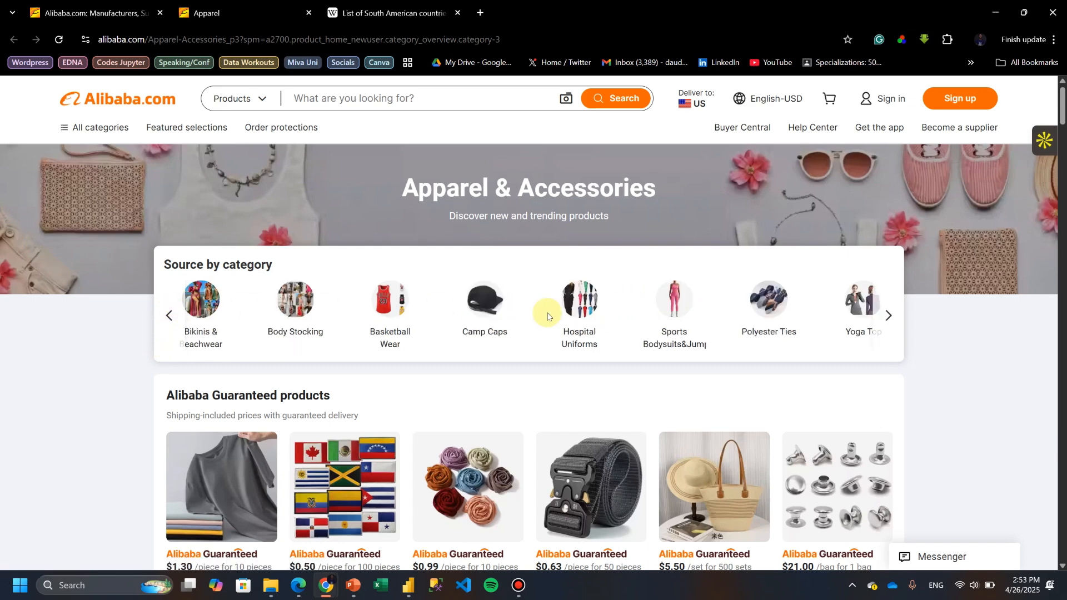
left_click(889, 315)
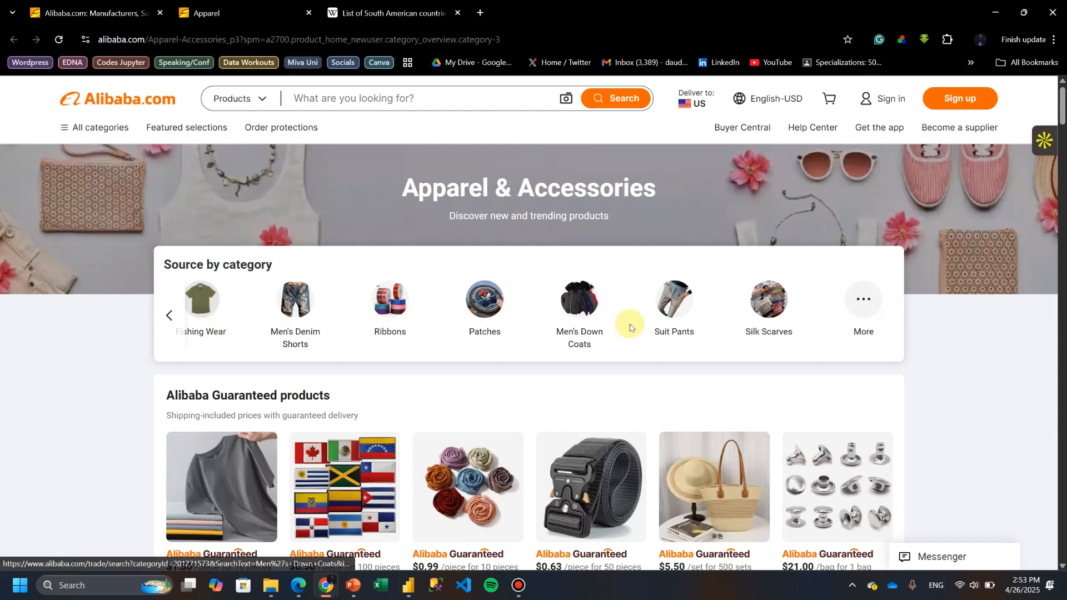
mouse_move(77, 128)
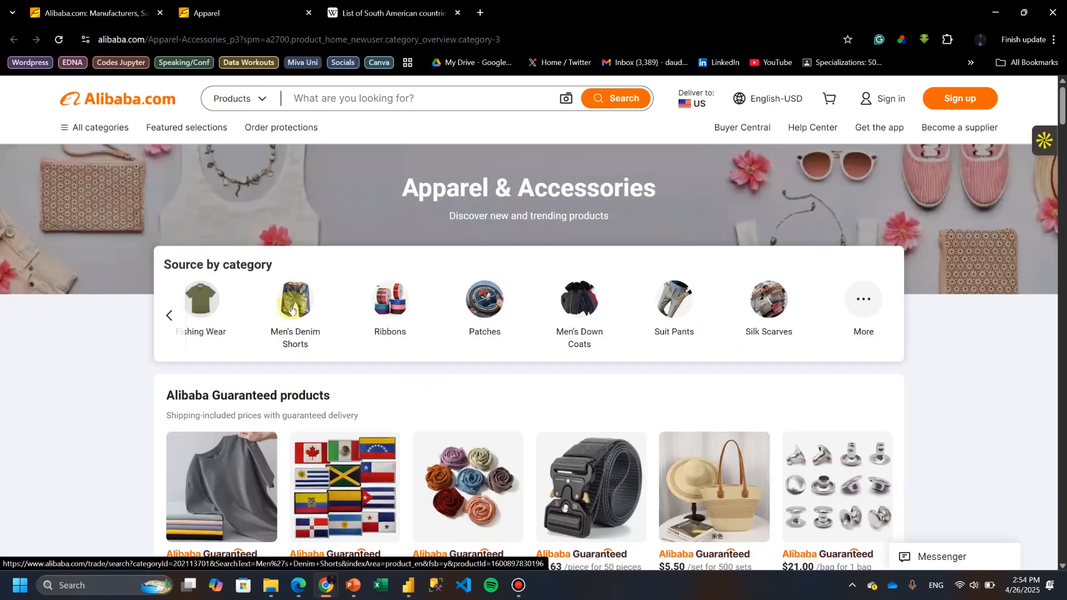
scroll(282, 316, "down", 15)
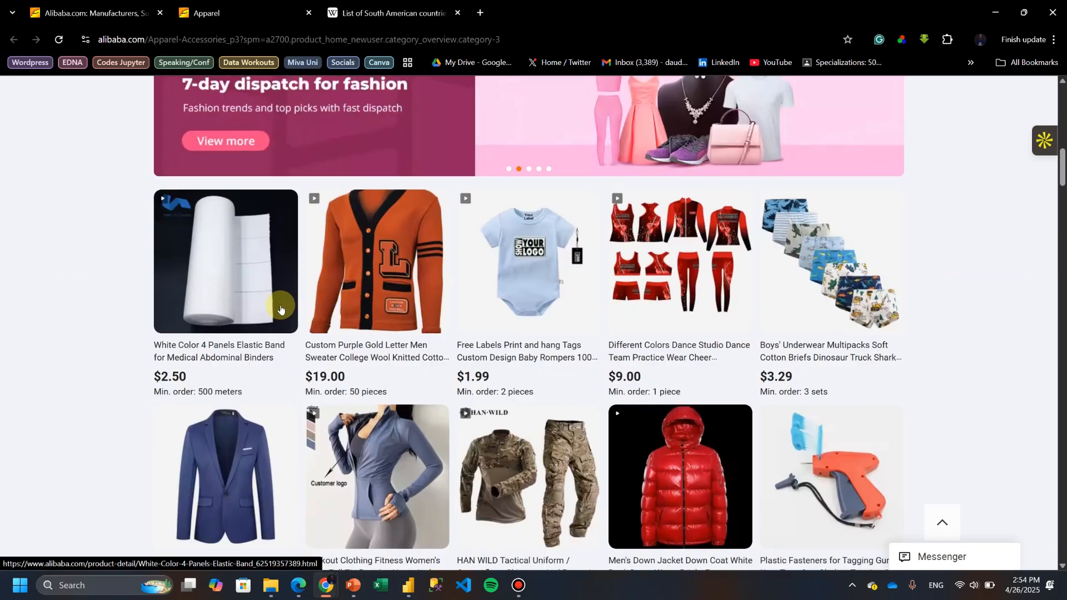
scroll(279, 309, "down", 6)
scroll(279, 305, "up", 13)
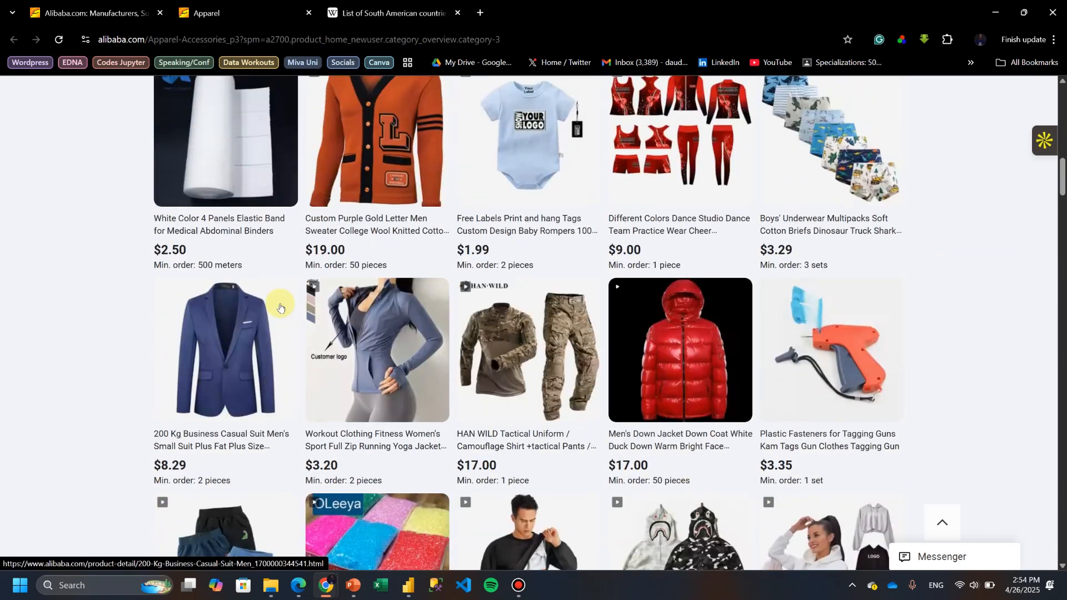
scroll(279, 304, "up", 10)
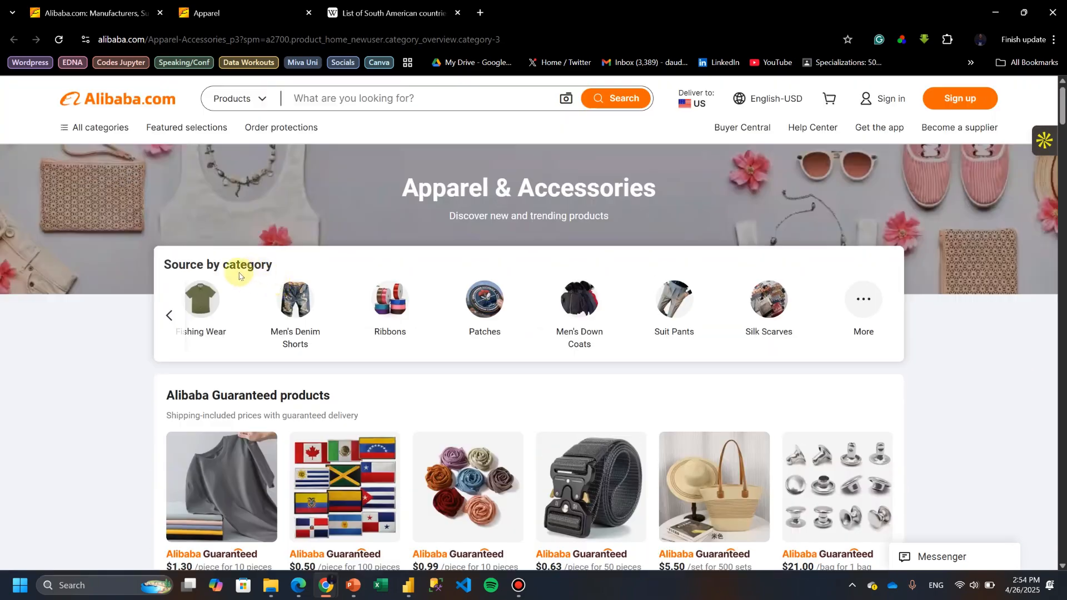
- Open the Body Stocking subcategory and examine its product results down to the page numbers
left_click(168, 317)
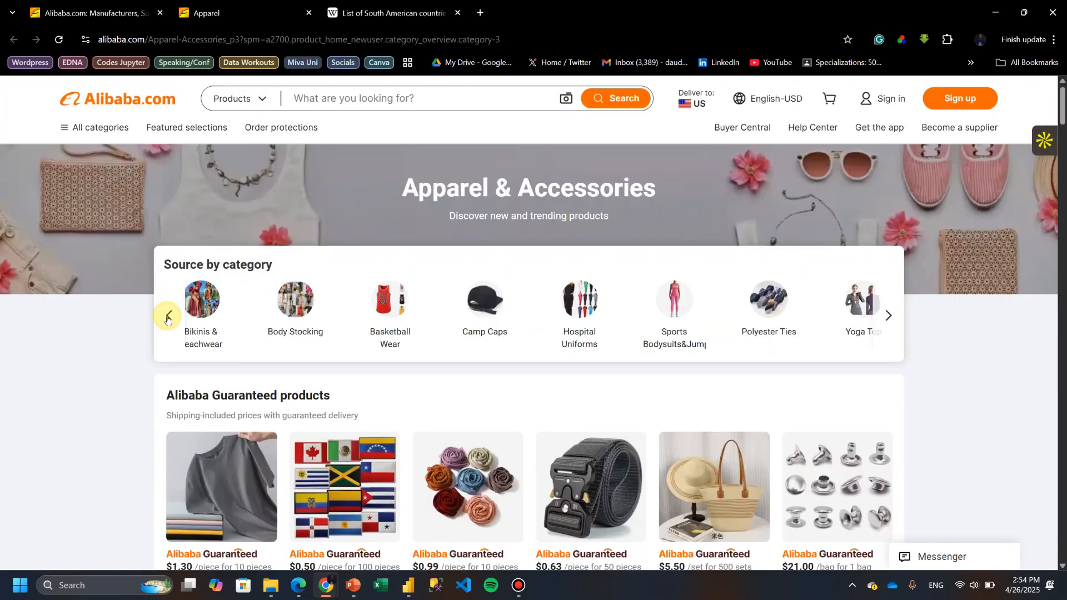
left_click(302, 306)
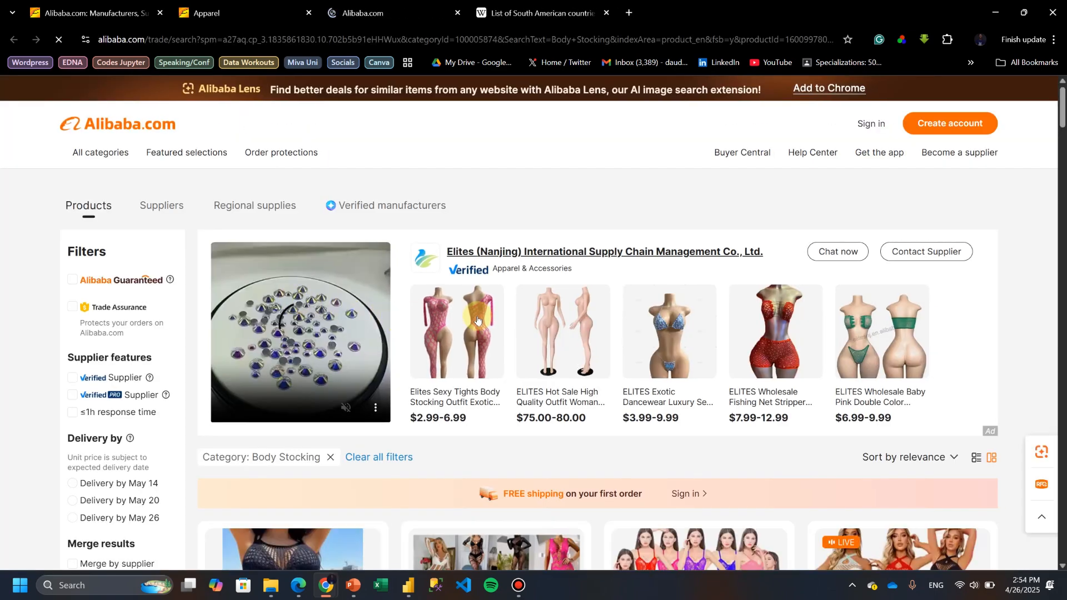
scroll(477, 321, "down", 1)
scroll(478, 319, "down", 10)
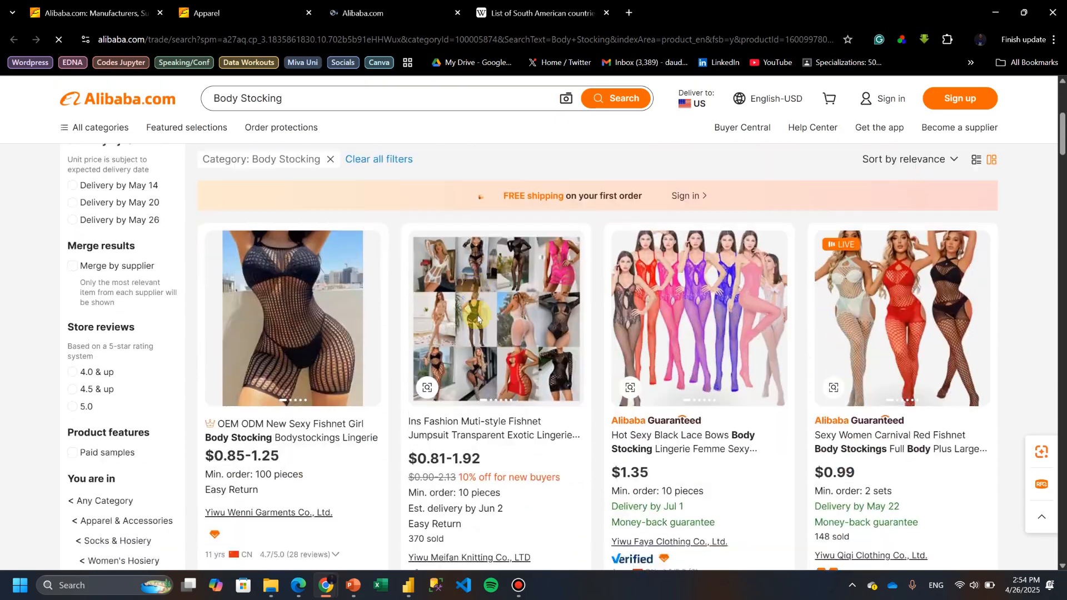
scroll(476, 315, "down", 20)
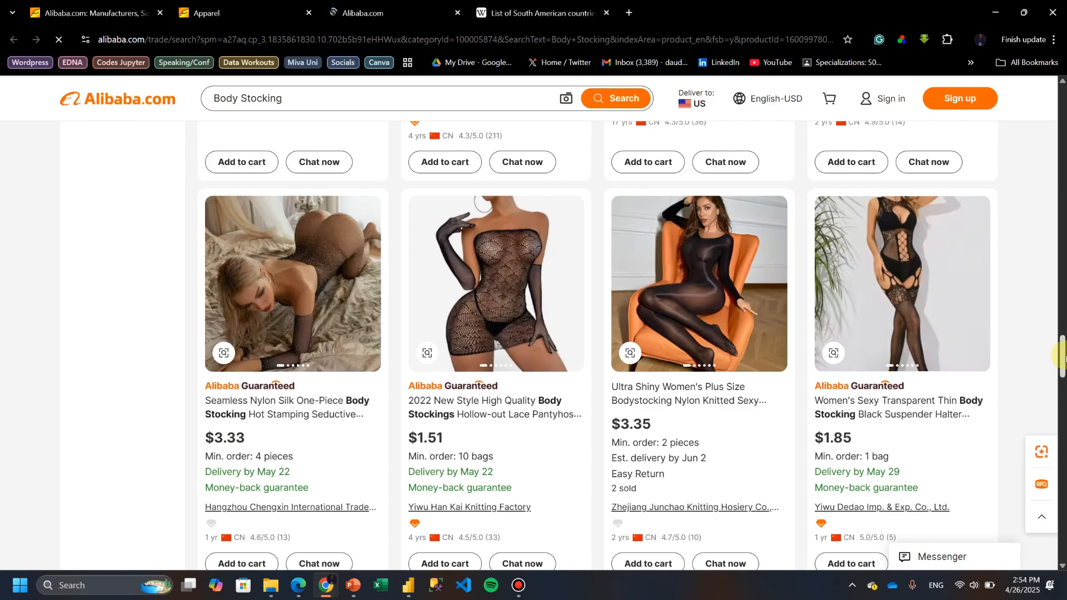
left_click_drag(1061, 359, 1063, 470)
scroll(1056, 467, "down", 15)
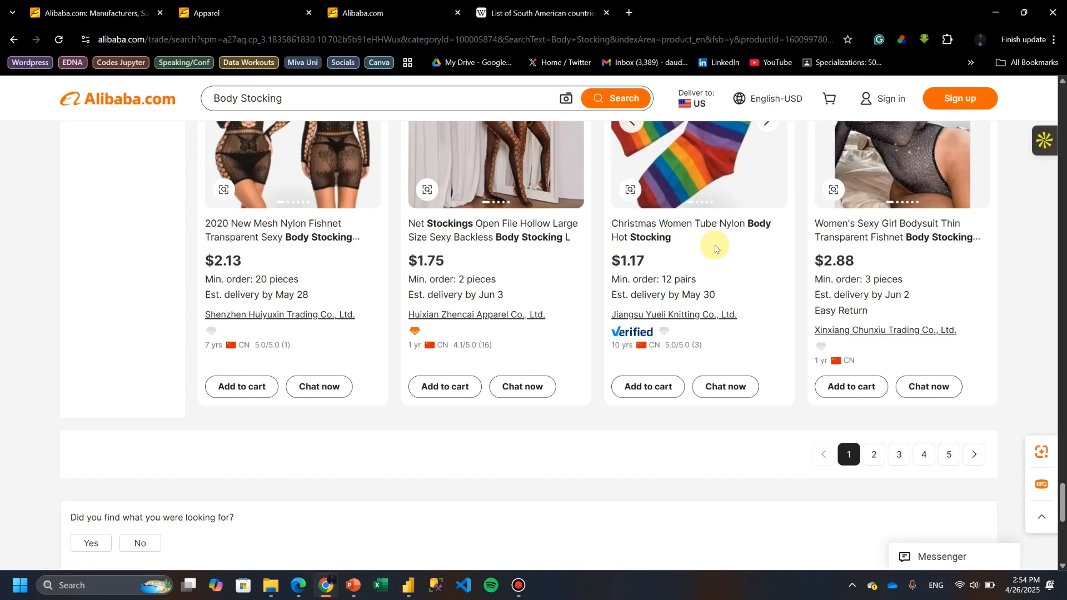
- Examine the Body Stocking results page's filters and its category hierarchy under Apparel & Accessories
scroll(703, 282, "up", 15)
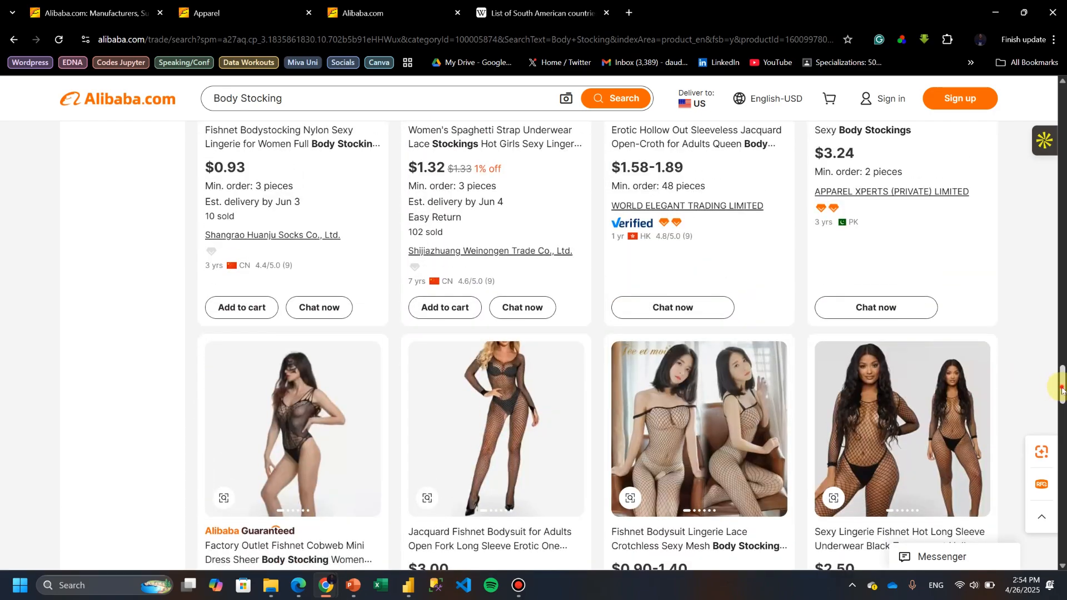
left_click_drag(1061, 390, 1062, 111)
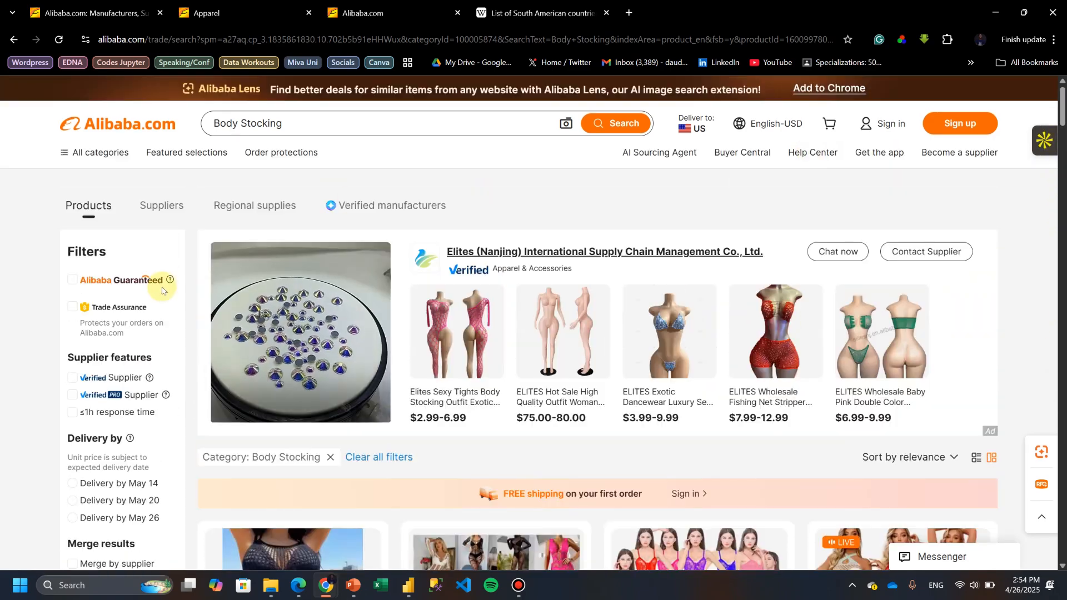
scroll(139, 275, "down", 5)
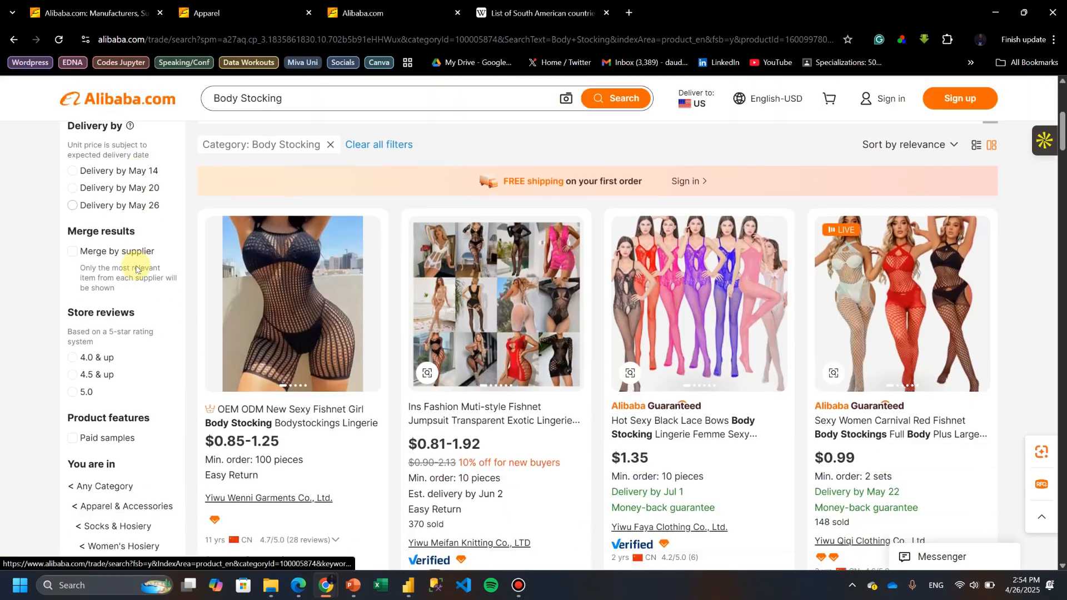
scroll(136, 270, "down", 3)
scroll(110, 299, "up", 1)
scroll(110, 299, "down", 1)
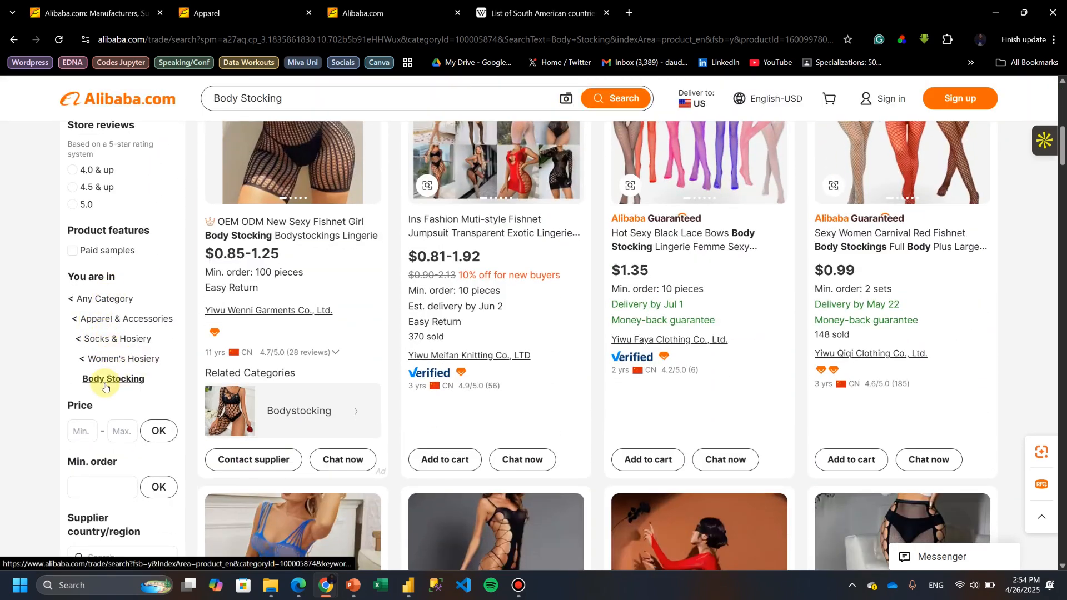
scroll(524, 347, "up", 7)
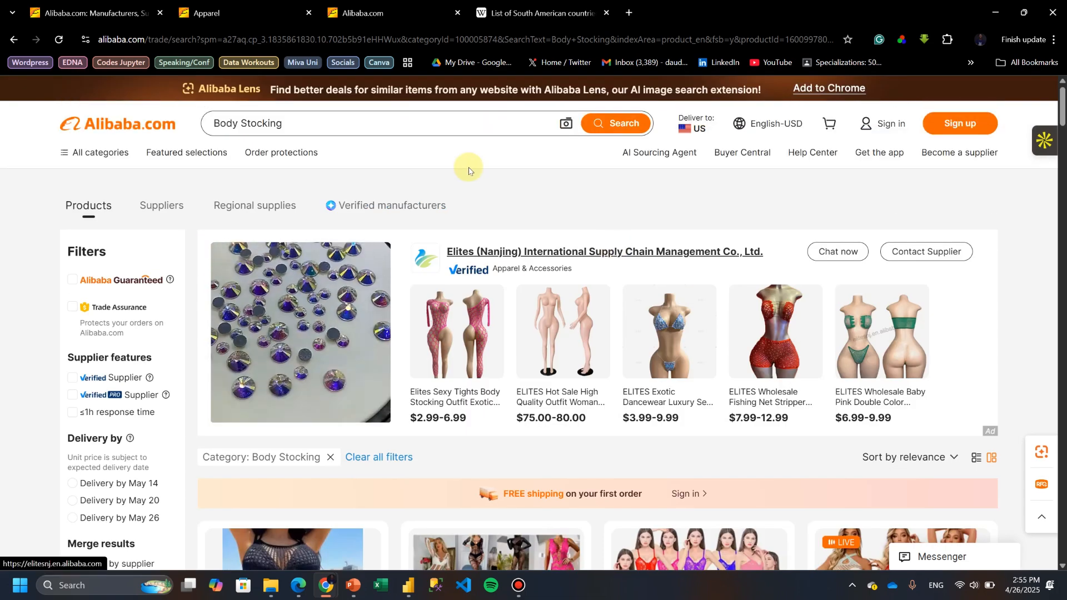
- Open page 5 of the Body Stocking results and look over the products listed there
left_click(580, 40)
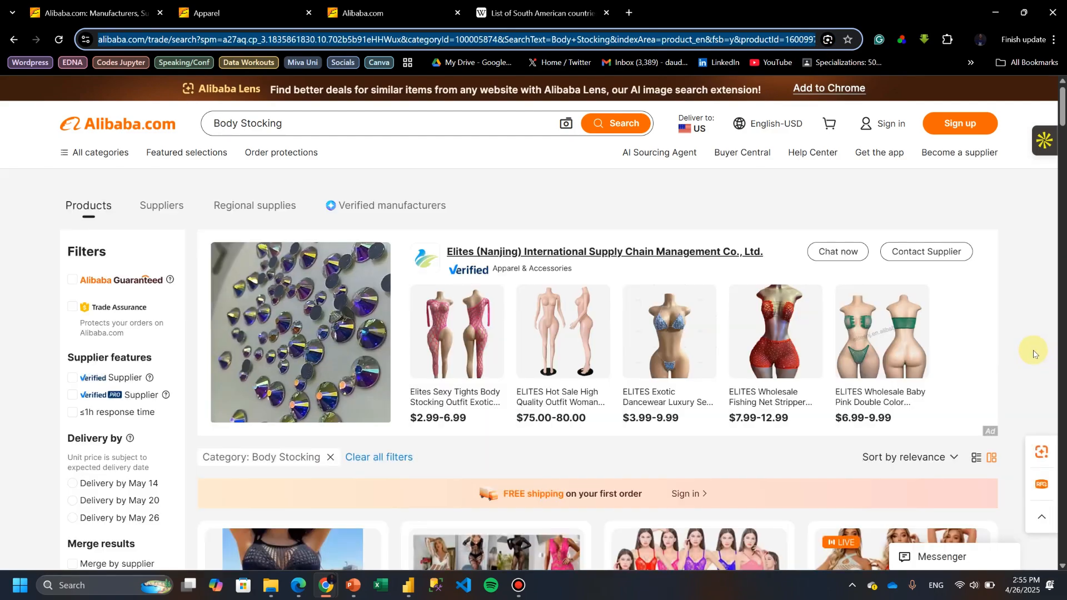
left_click(1033, 352)
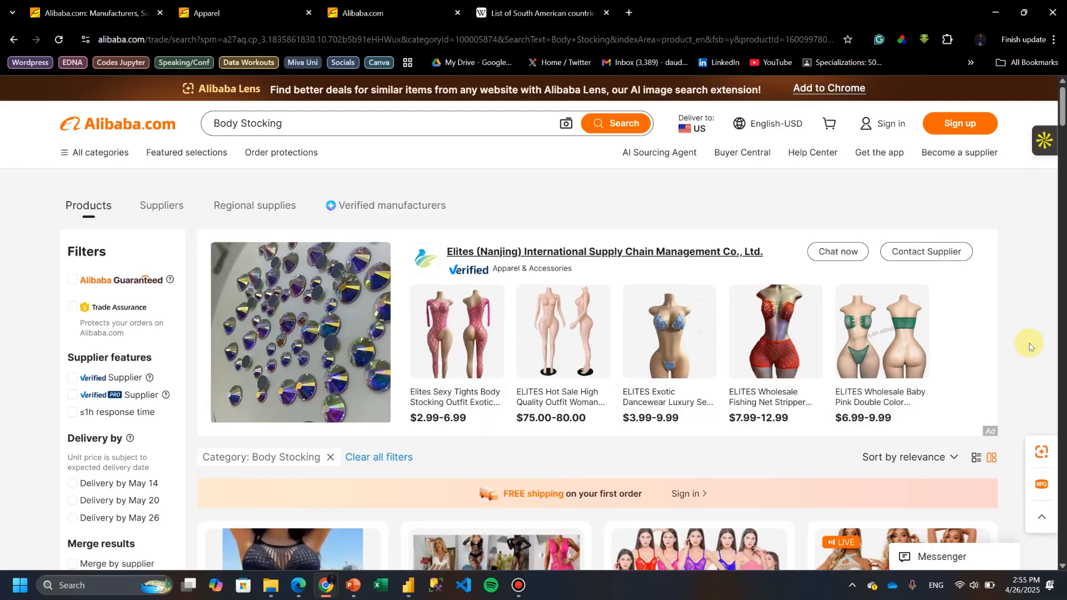
left_click_drag(1061, 123, 1056, 529)
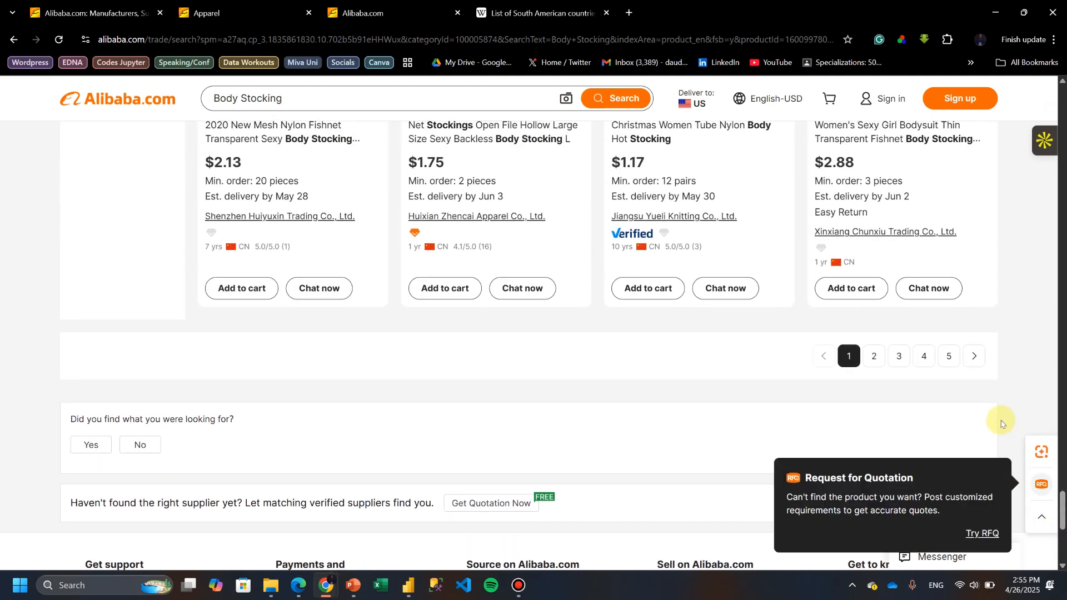
left_click(954, 358)
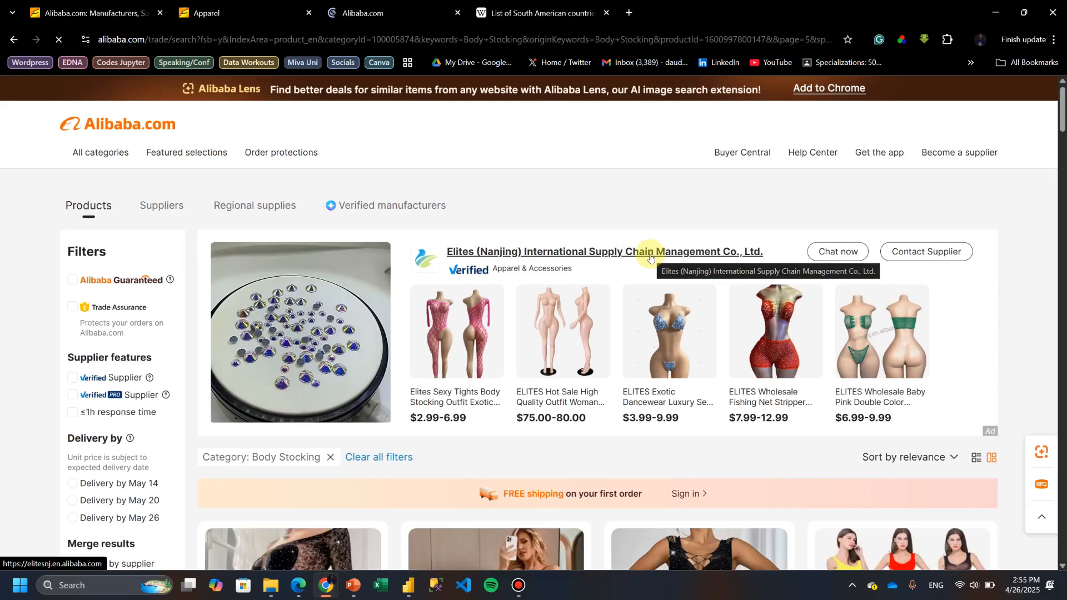
scroll(650, 257, "down", 10)
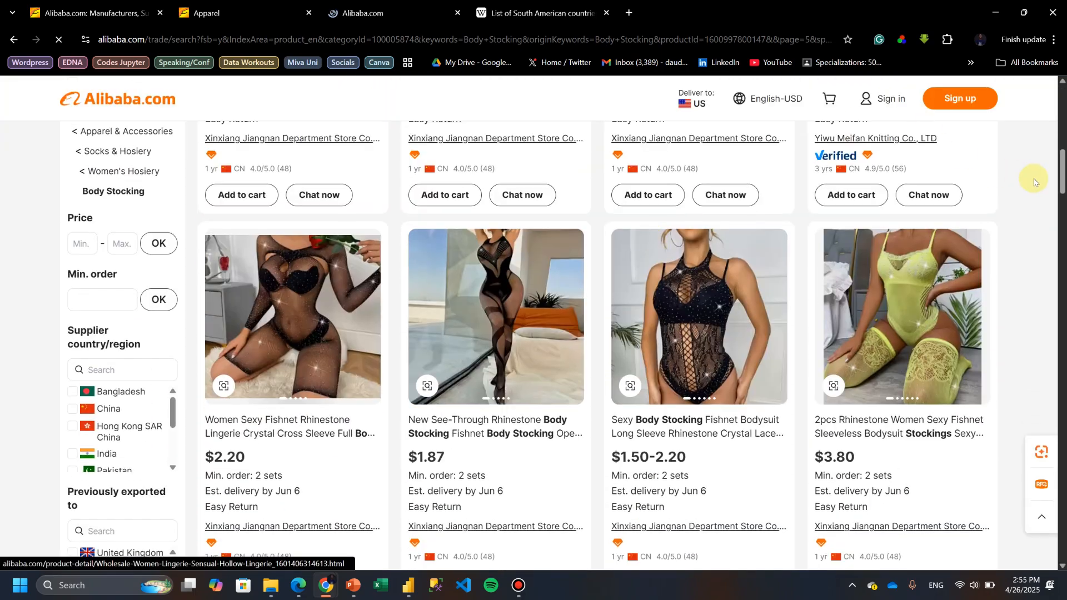
left_click_drag(1062, 180, 986, 143)
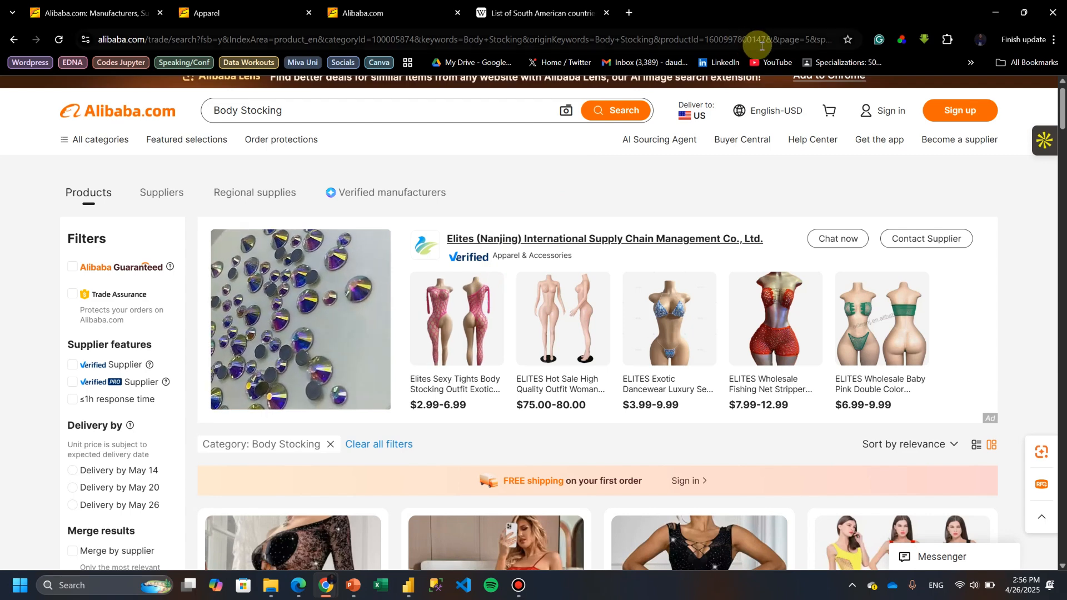
- Examine the page=5 parameter in the results URL and browse the products on that page
left_click(793, 40)
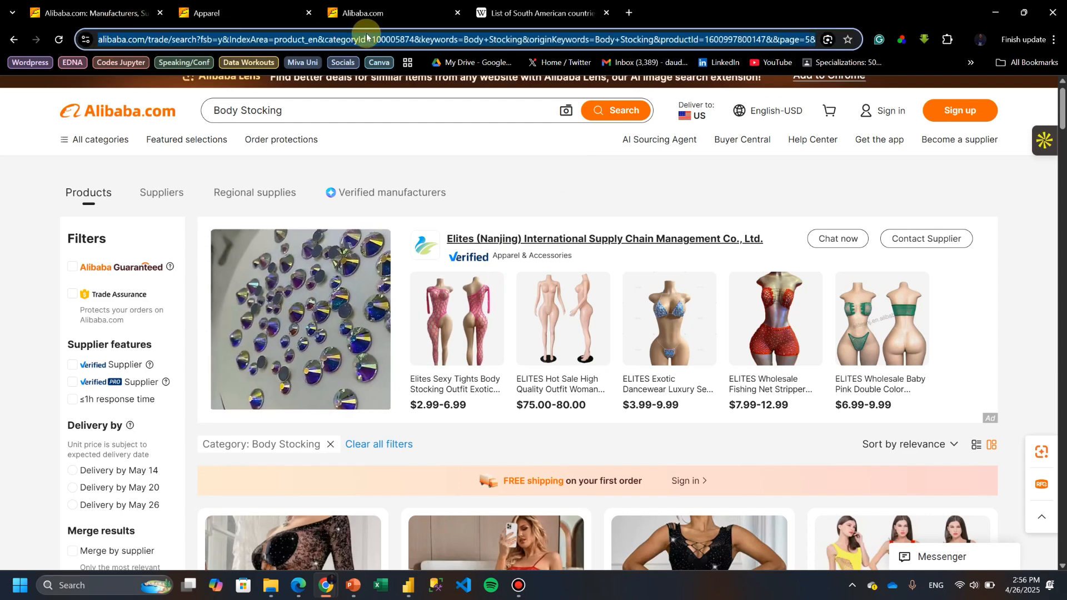
key("End")
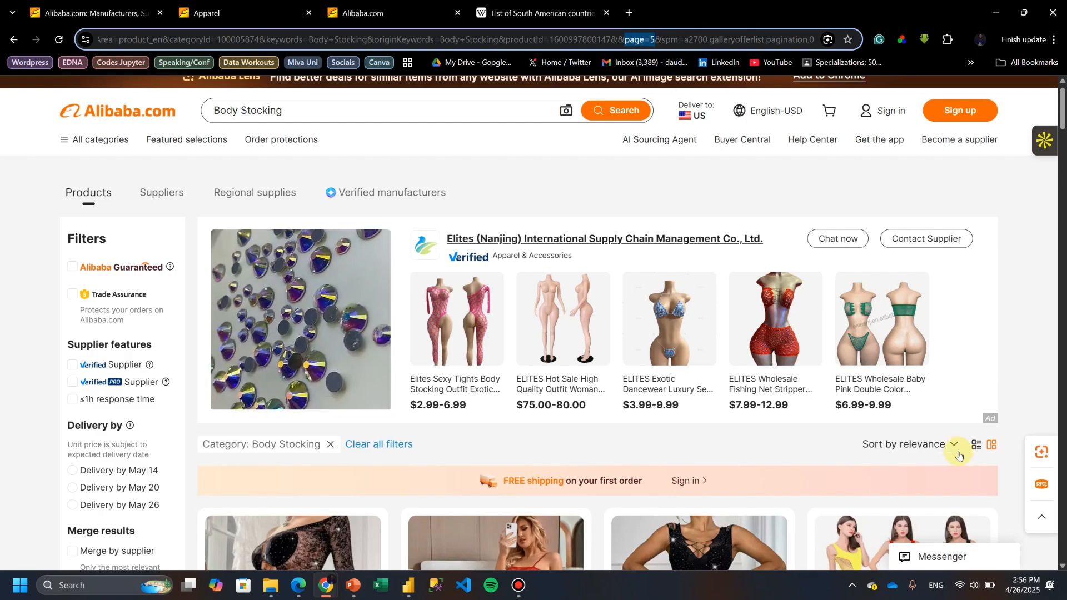
scroll(1025, 313, "down", 8)
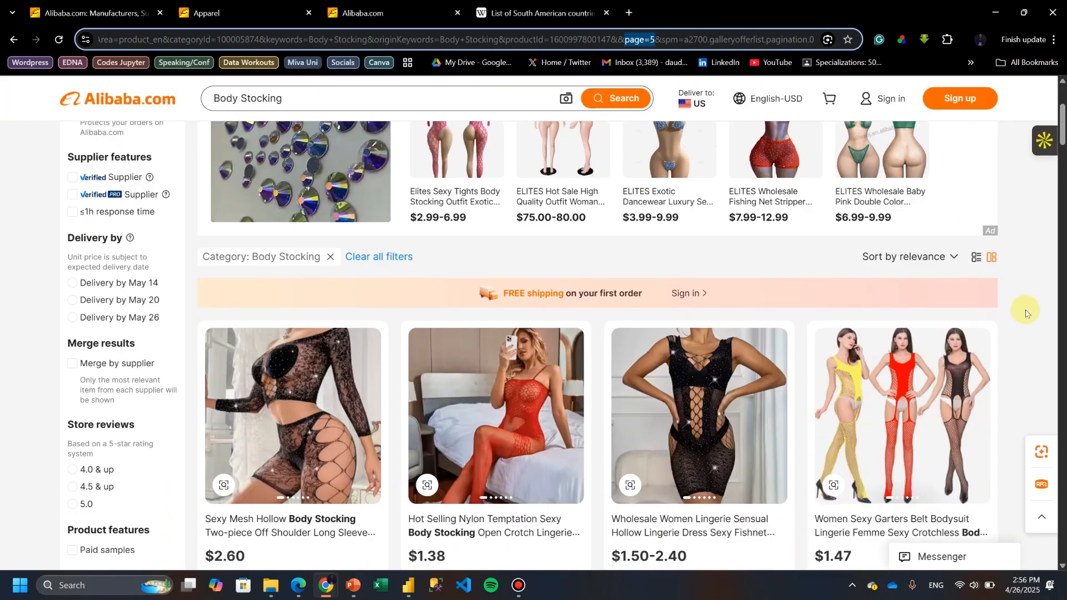
scroll(1025, 313, "down", 2)
scroll(1026, 313, "up", 4)
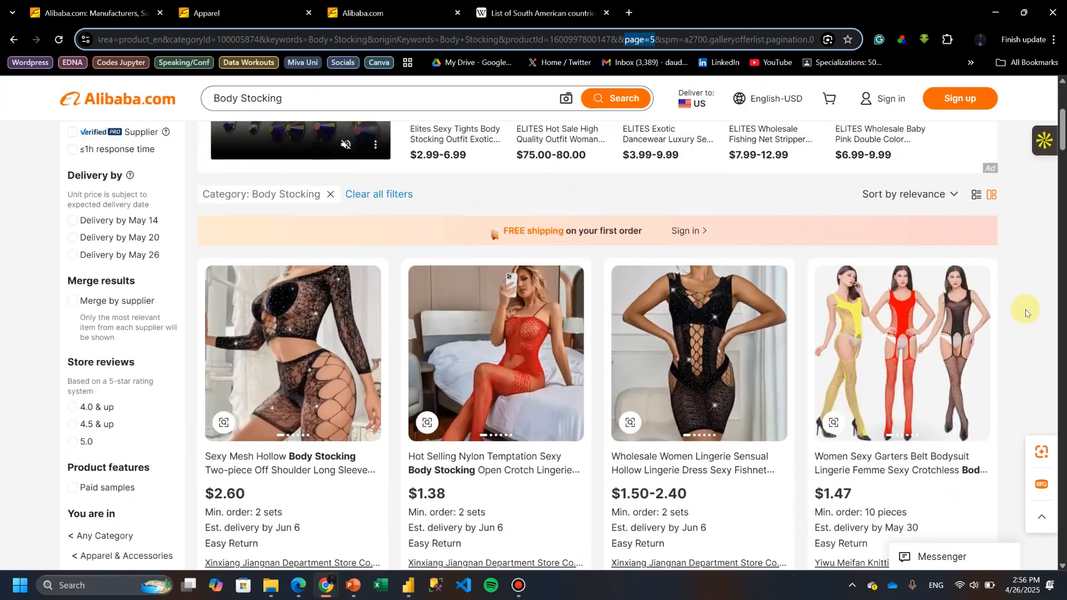
scroll(1025, 313, "down", 8)
scroll(1025, 313, "down", 13)
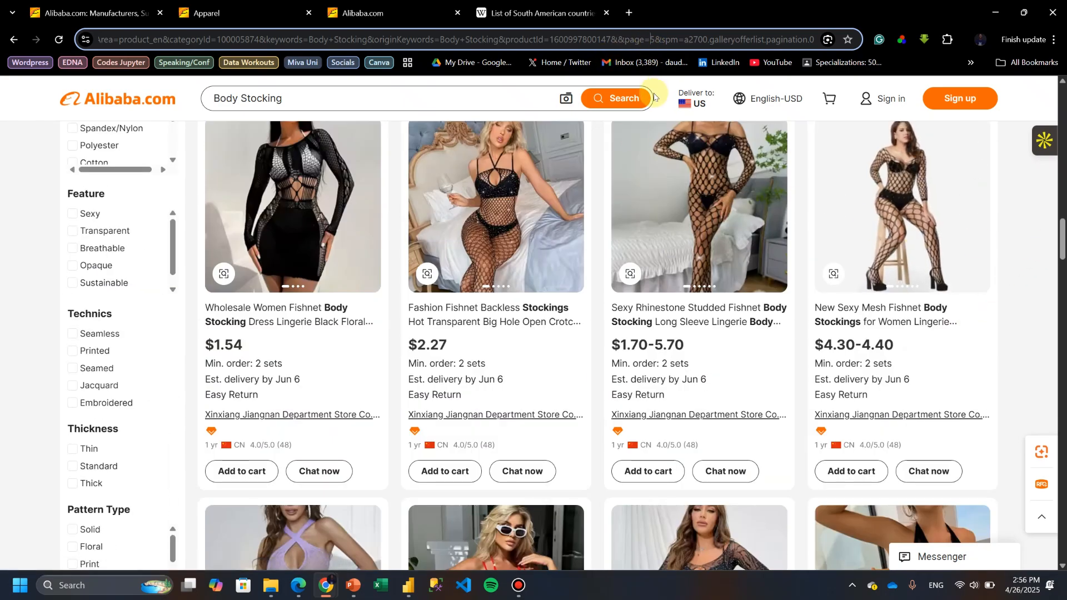
- Load the first results page by changing the URL's page parameter to 1, and check its listings down to the page numbers
key("BackSpace")
type("1")
key("Return")
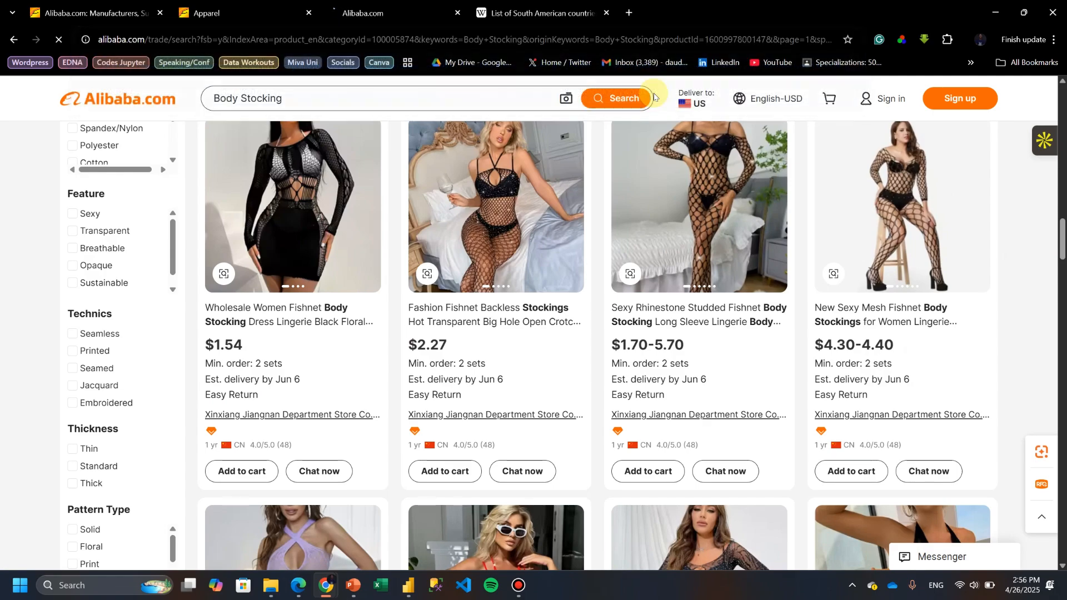
scroll(339, 284, "down", 5)
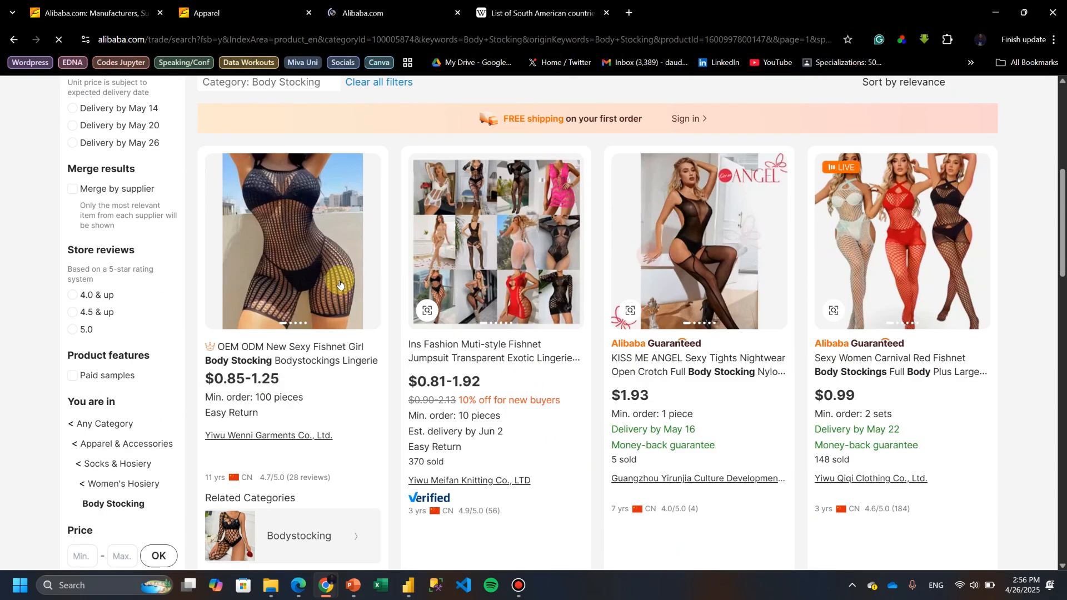
scroll(340, 285, "up", 5)
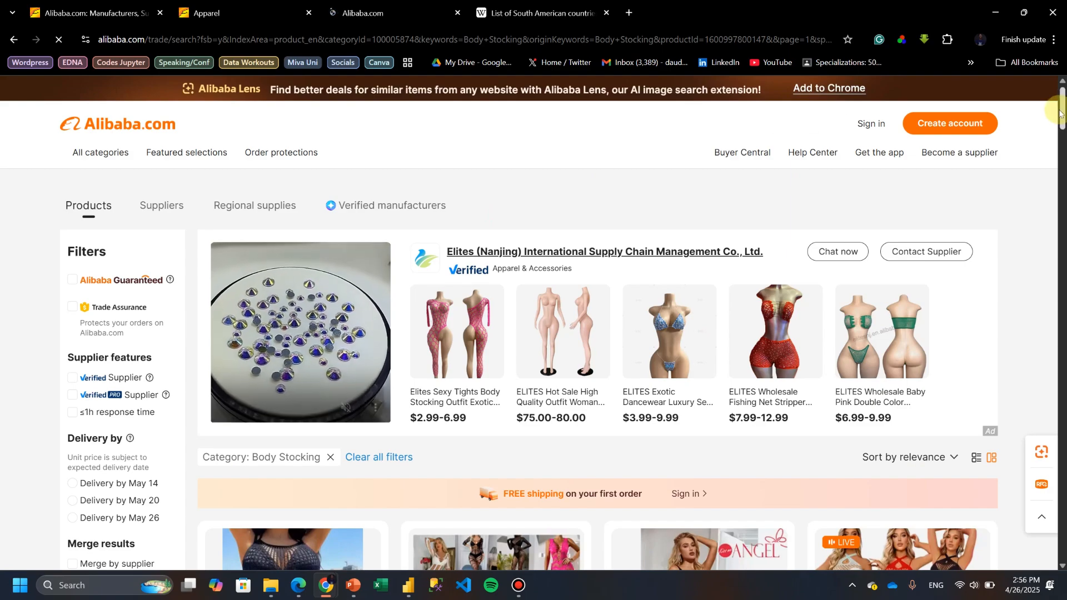
left_click_drag(1062, 114, 1045, 554)
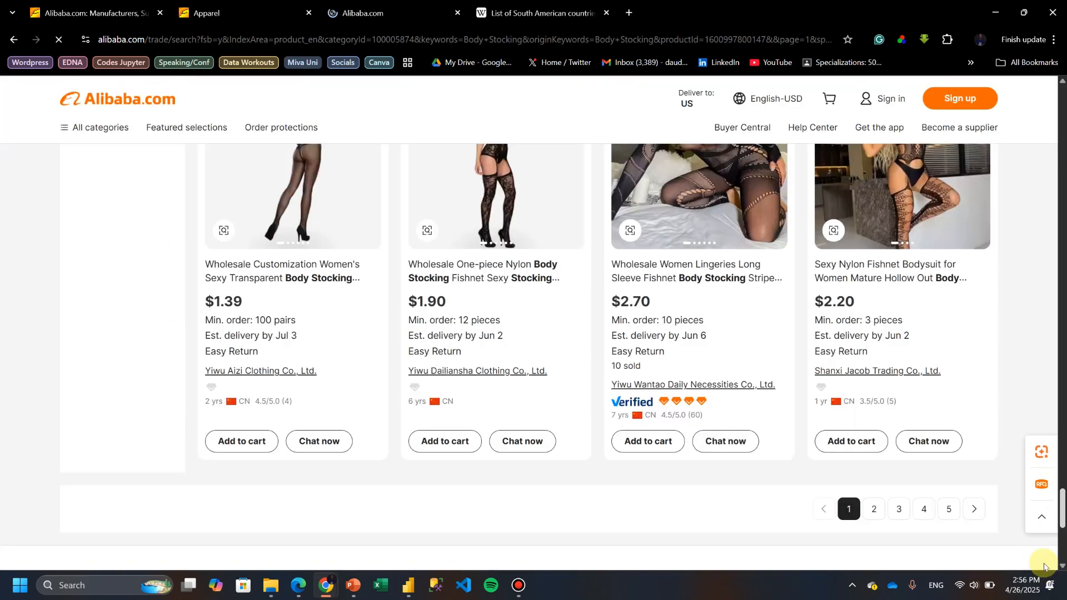
left_click_drag(1062, 507, 1059, 106)
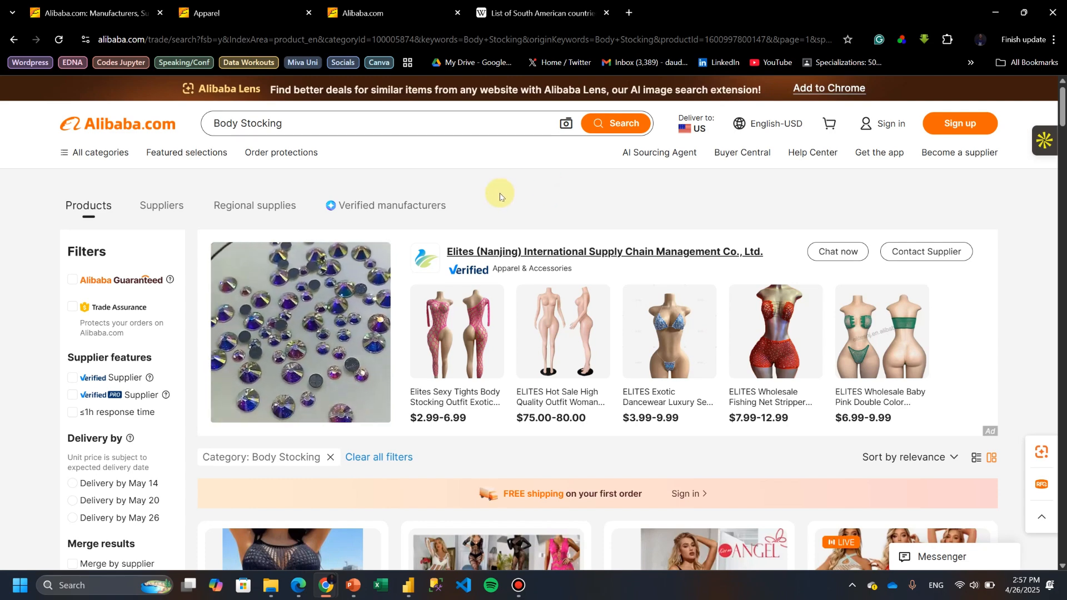
- Open the developer tools on the results page and inspect the row containing Products, Suppliers and Regional supplies
right_click(534, 201)
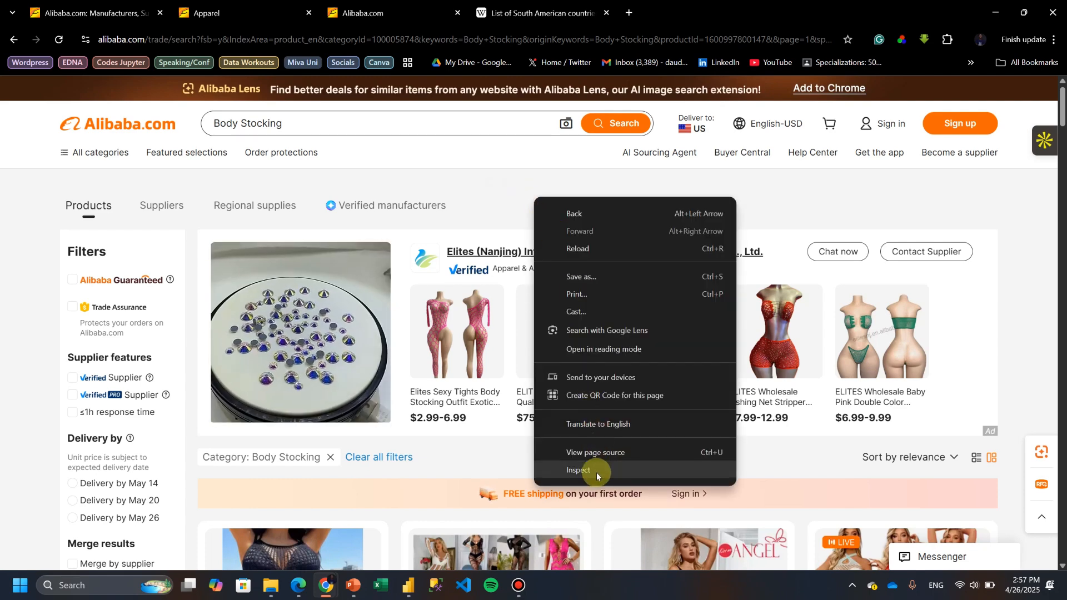
left_click(508, 206)
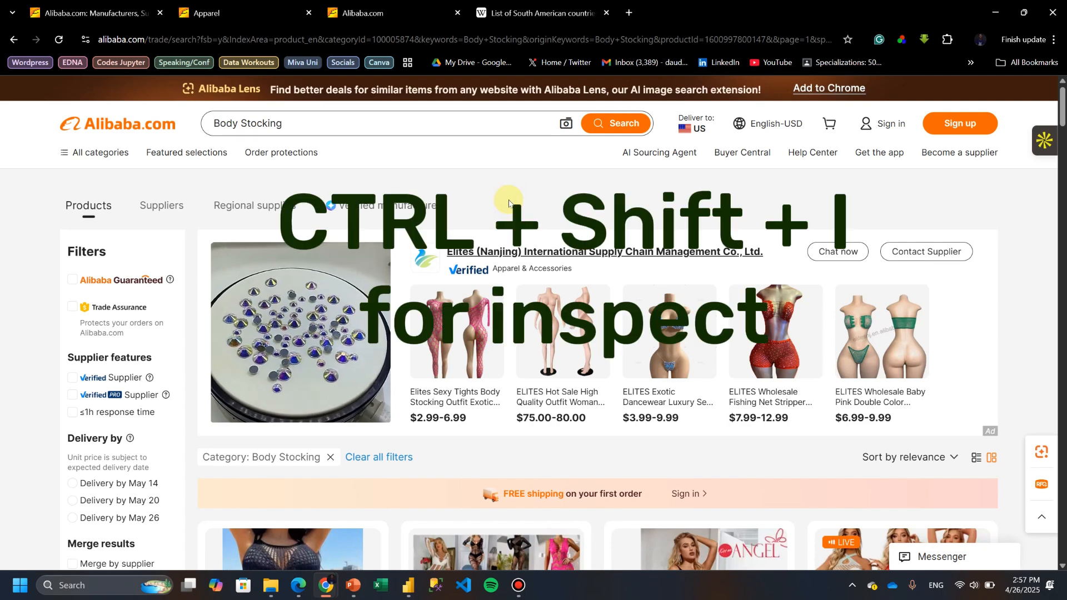
key("ctrl+shift+i")
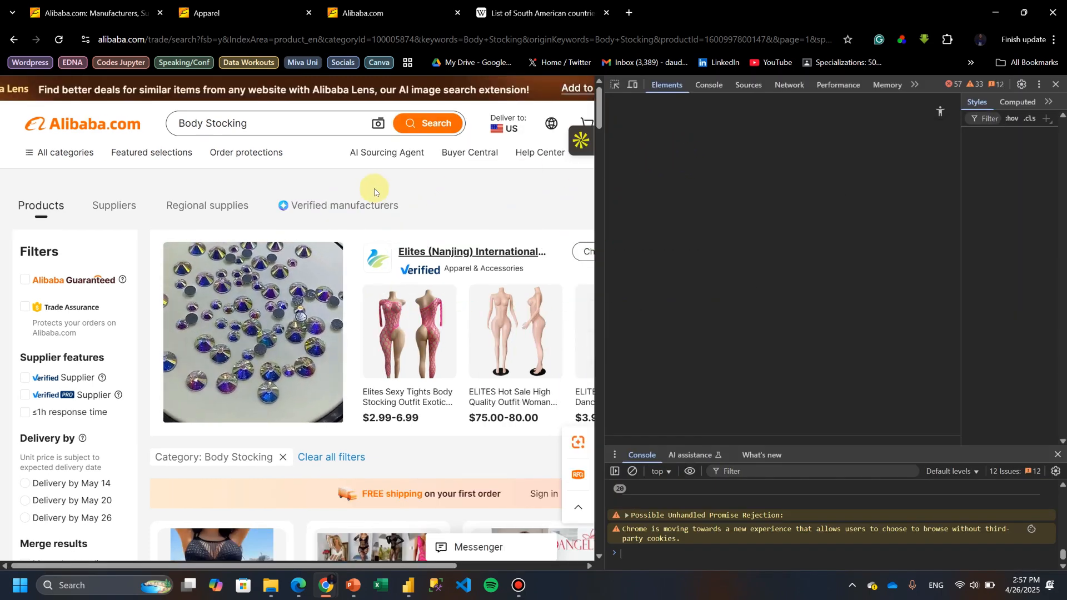
right_click(474, 202)
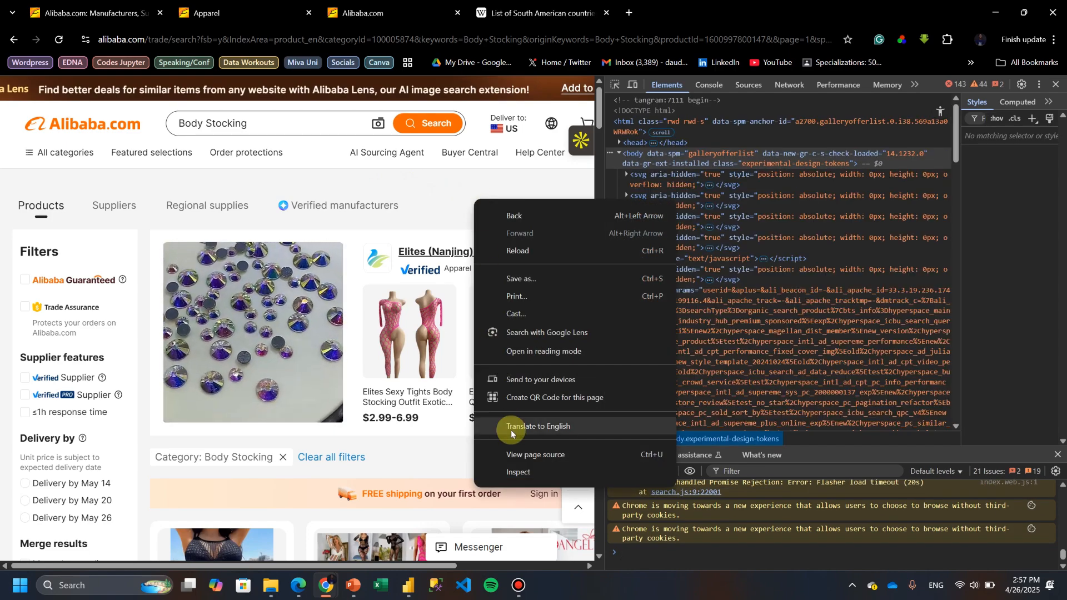
left_click(523, 474)
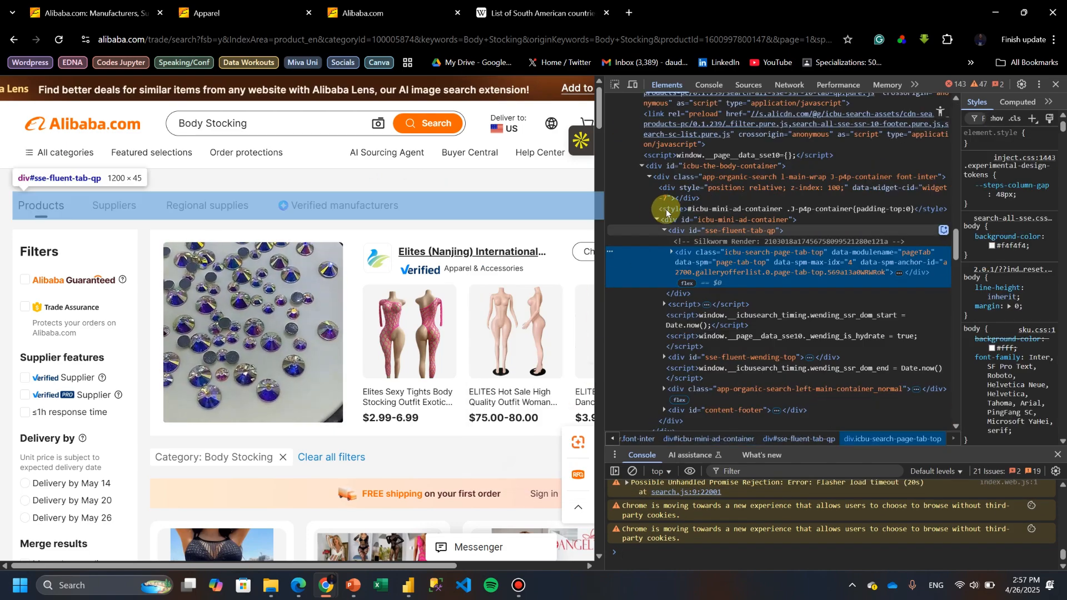
- Examine the page's HTML structure alongside the filters and product listings it produces
scroll(671, 223, "up", 10)
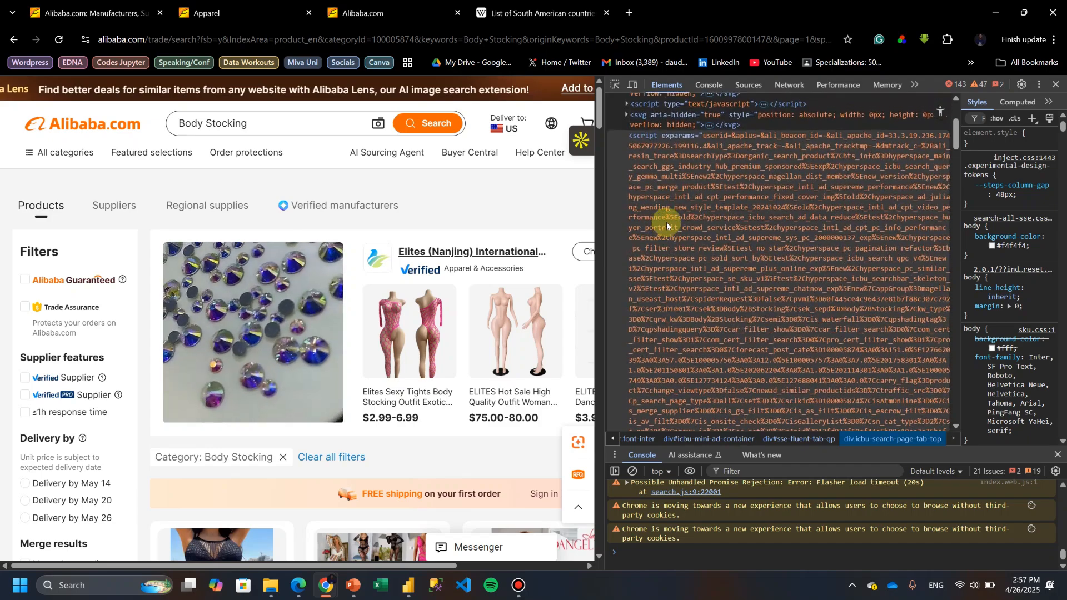
scroll(350, 214, "down", 15)
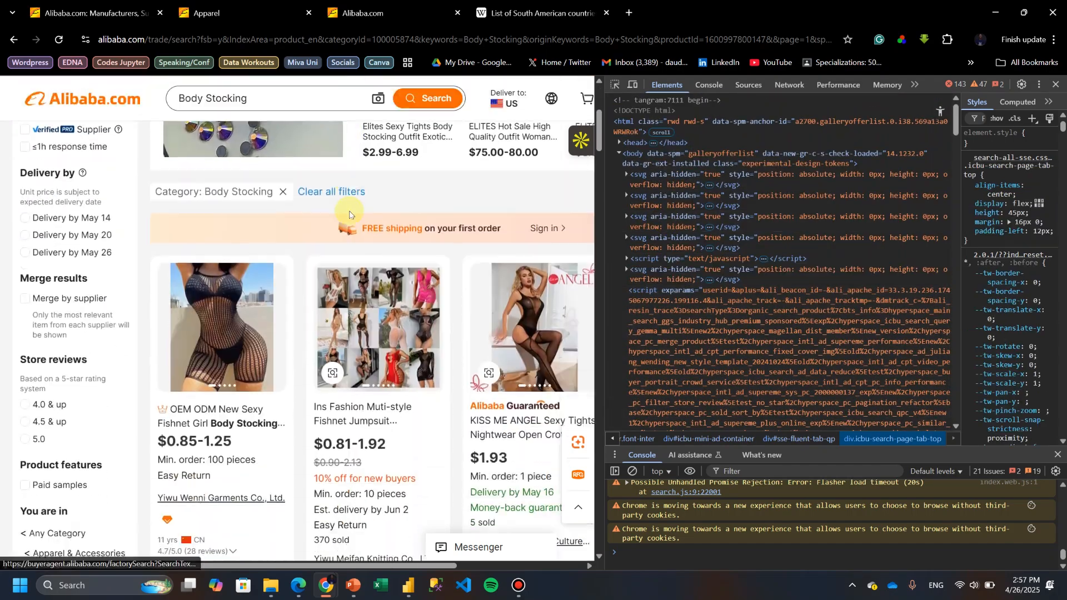
scroll(345, 222, "up", 15)
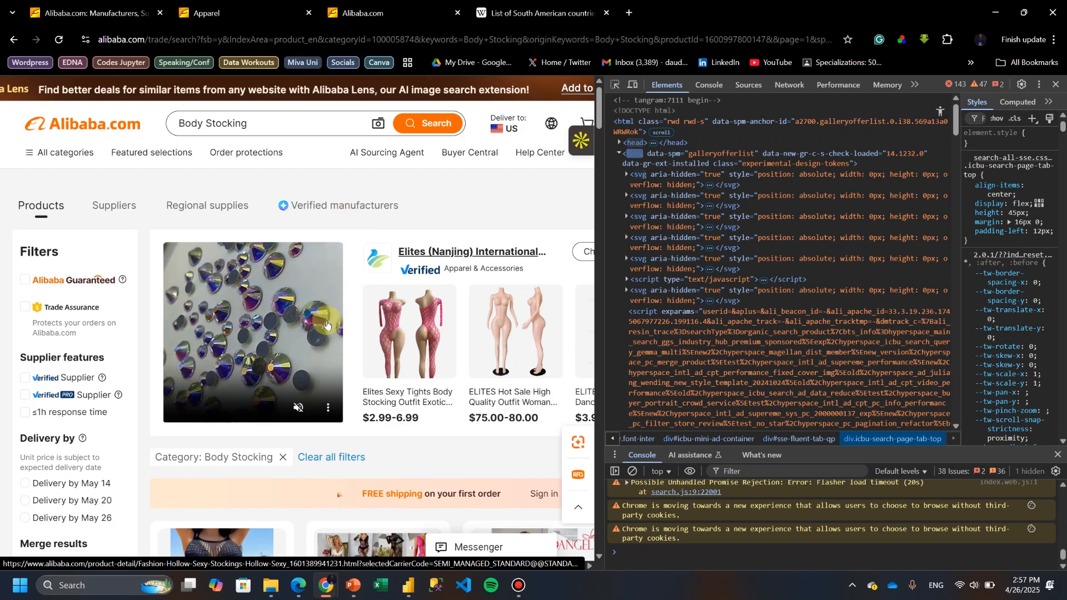
scroll(333, 331, "down", 8)
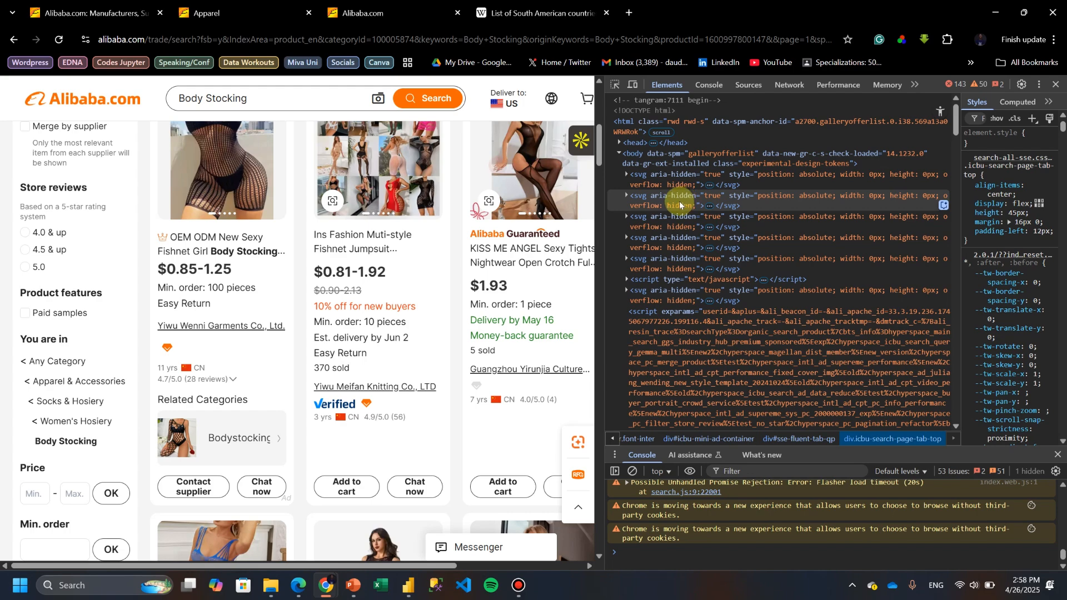
scroll(286, 232, "up", 5)
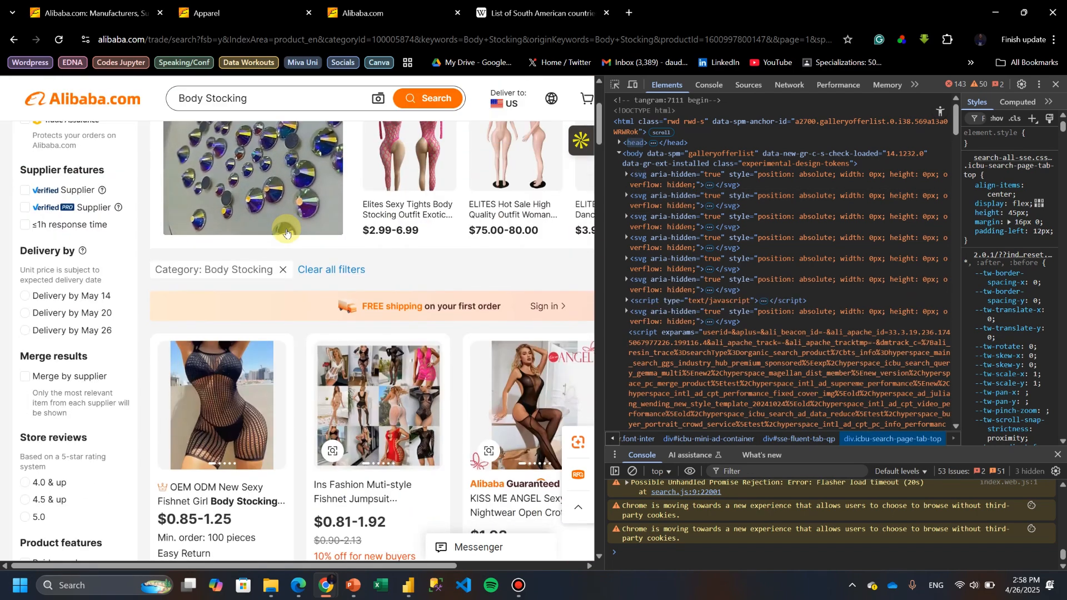
scroll(287, 232, "down", 2)
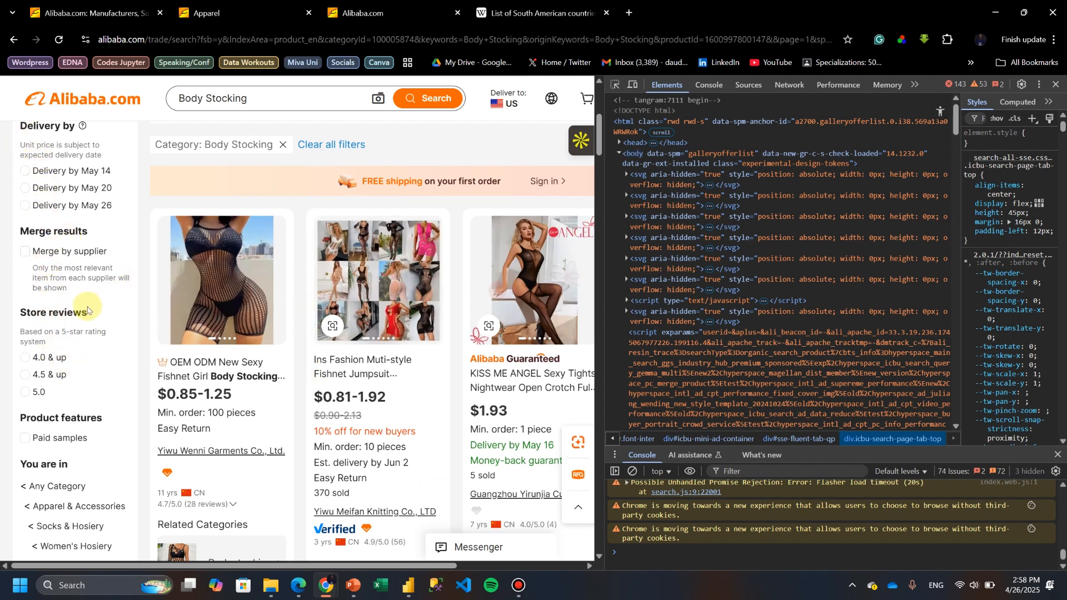
scroll(230, 314, "down", 5)
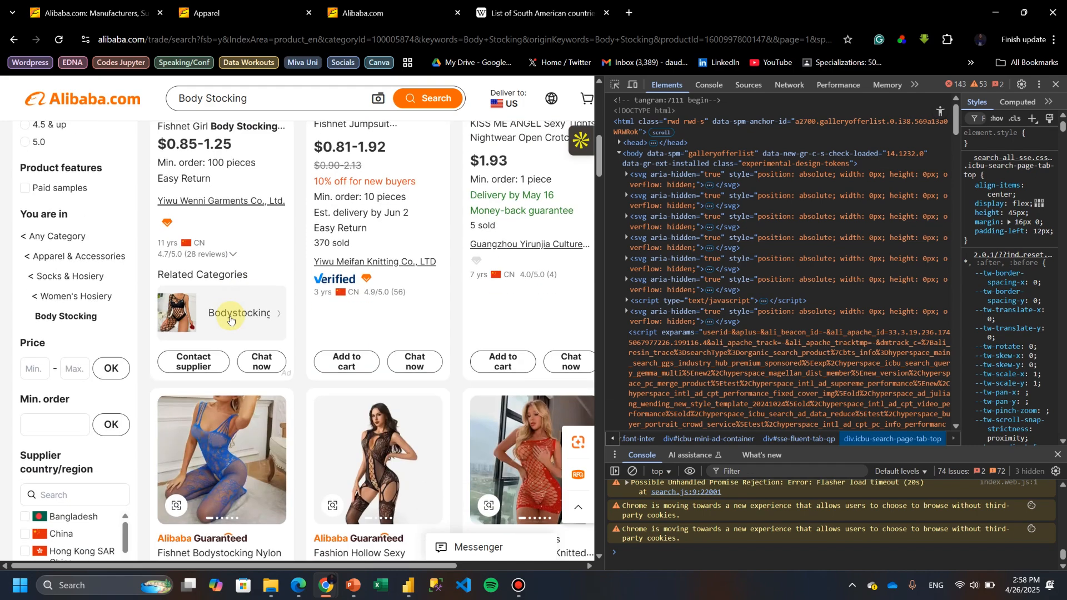
scroll(231, 317, "up", 5)
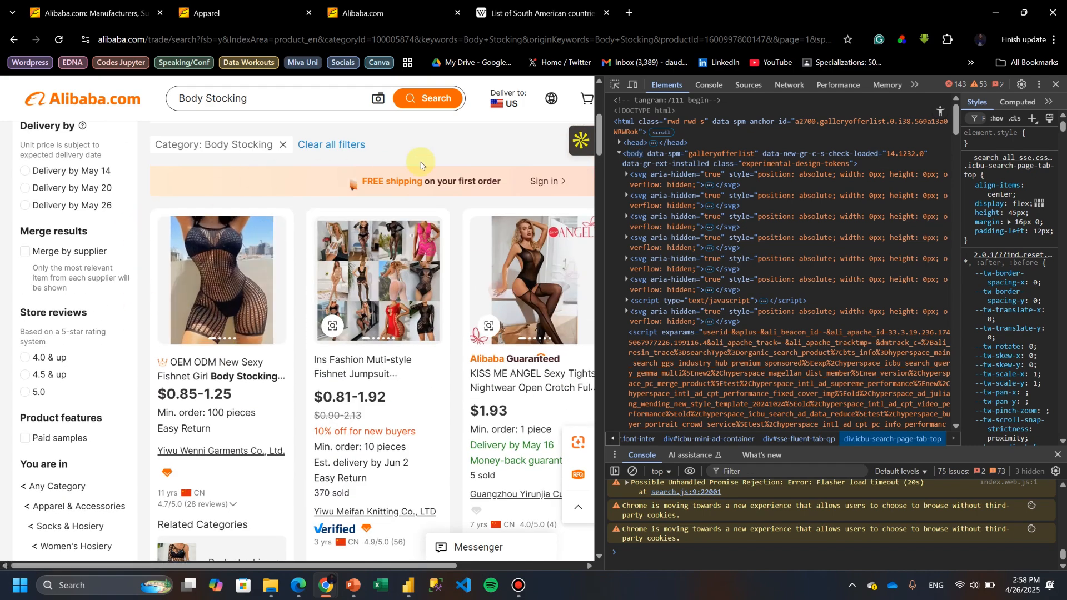
- Select the first product card with the element picker and expand its div to examine the nested price, minimum order and supplier rating elements
left_click(615, 87)
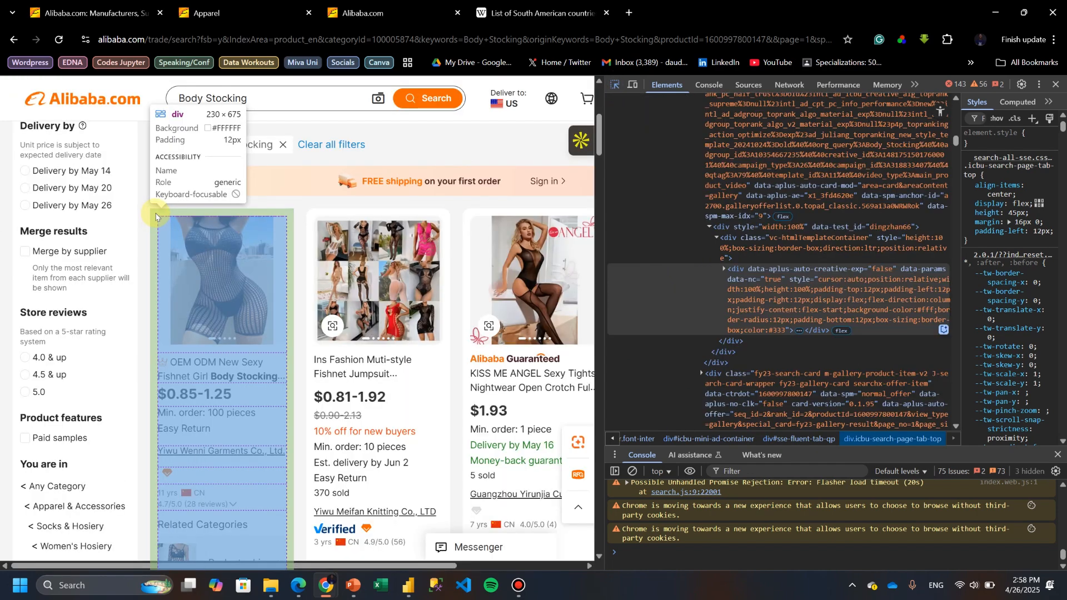
left_click(156, 217)
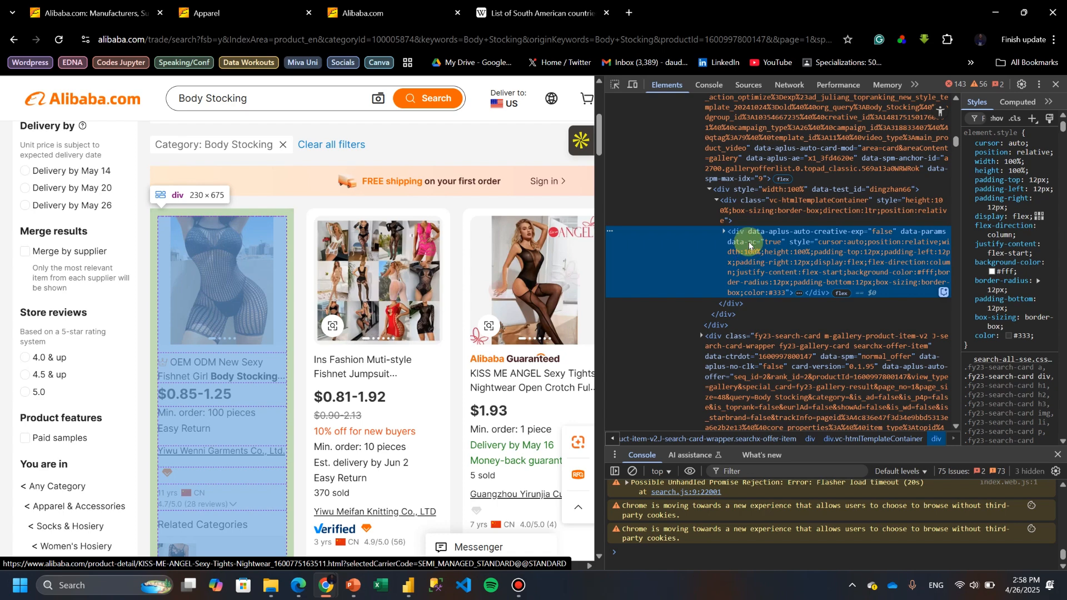
left_click(726, 235)
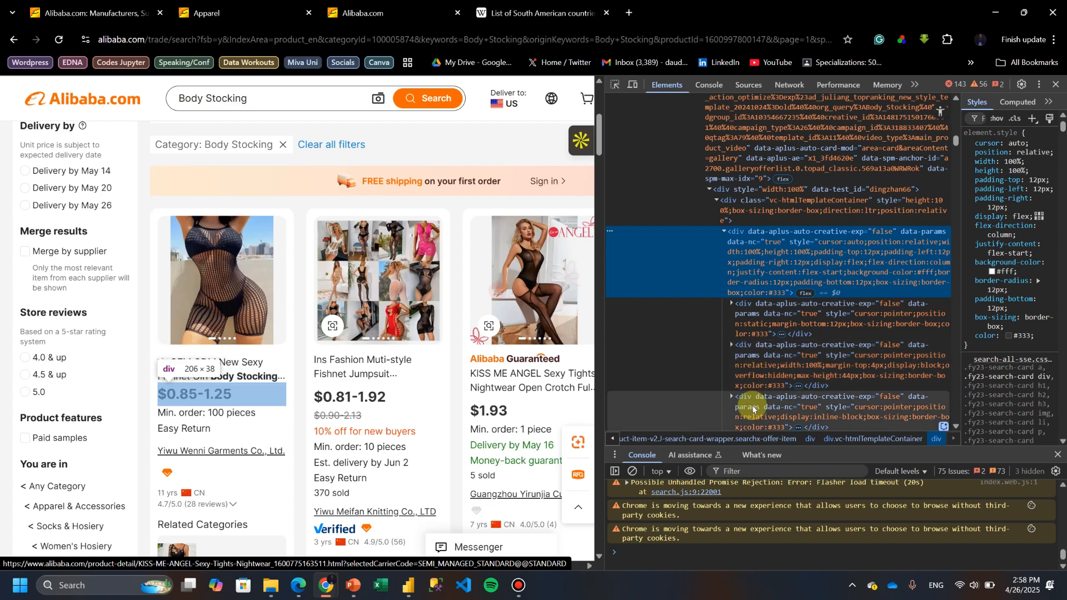
scroll(753, 410, "down", 1)
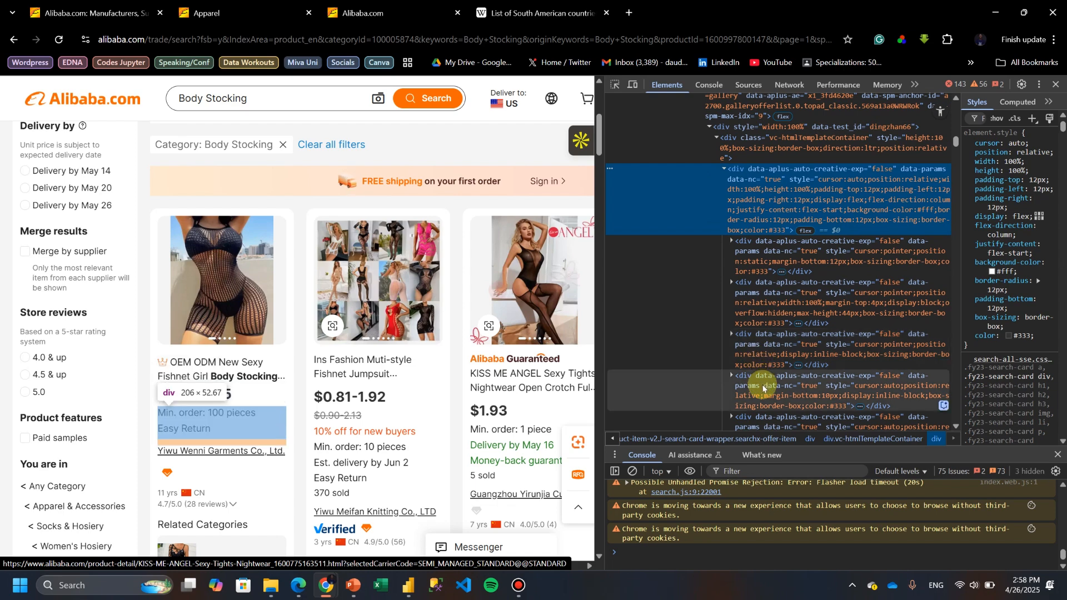
scroll(763, 389, "down", 1)
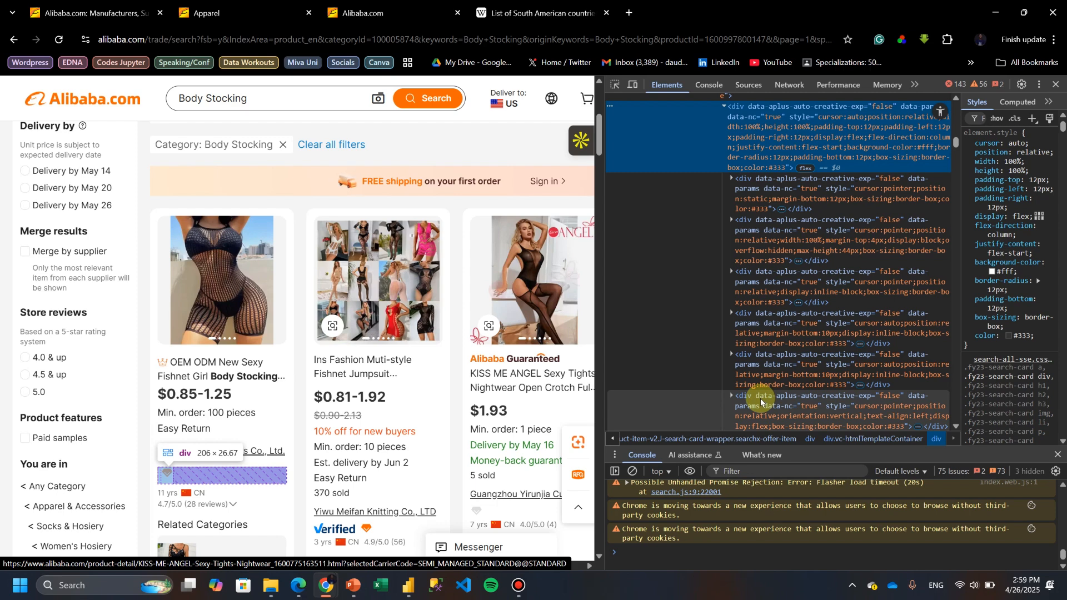
scroll(759, 398, "down", 2)
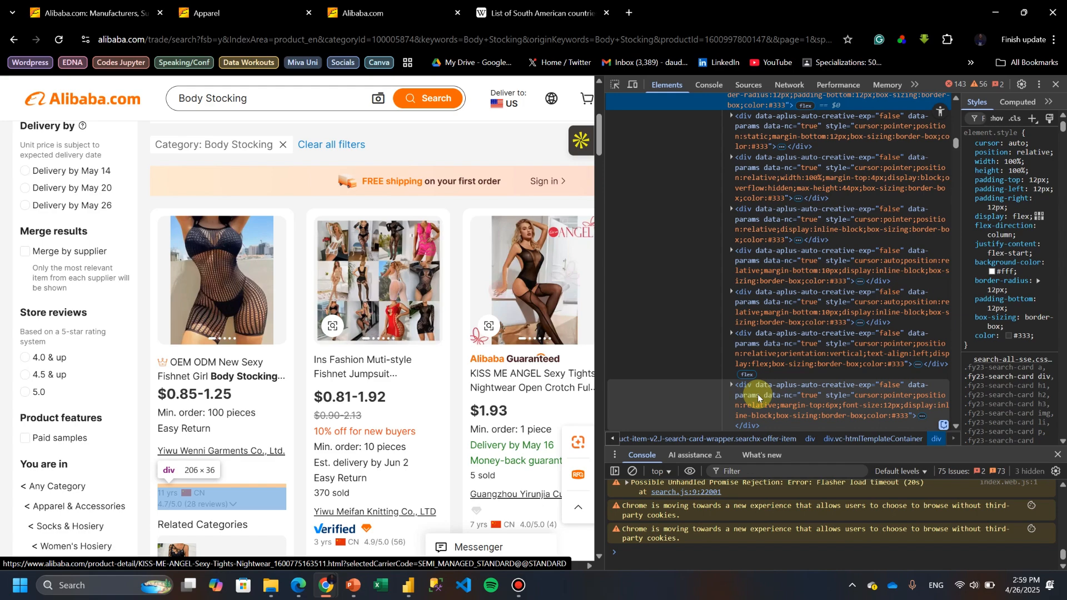
- Expand the first nested div of the product card to examine the element holding the product image
scroll(758, 392, "down", 4)
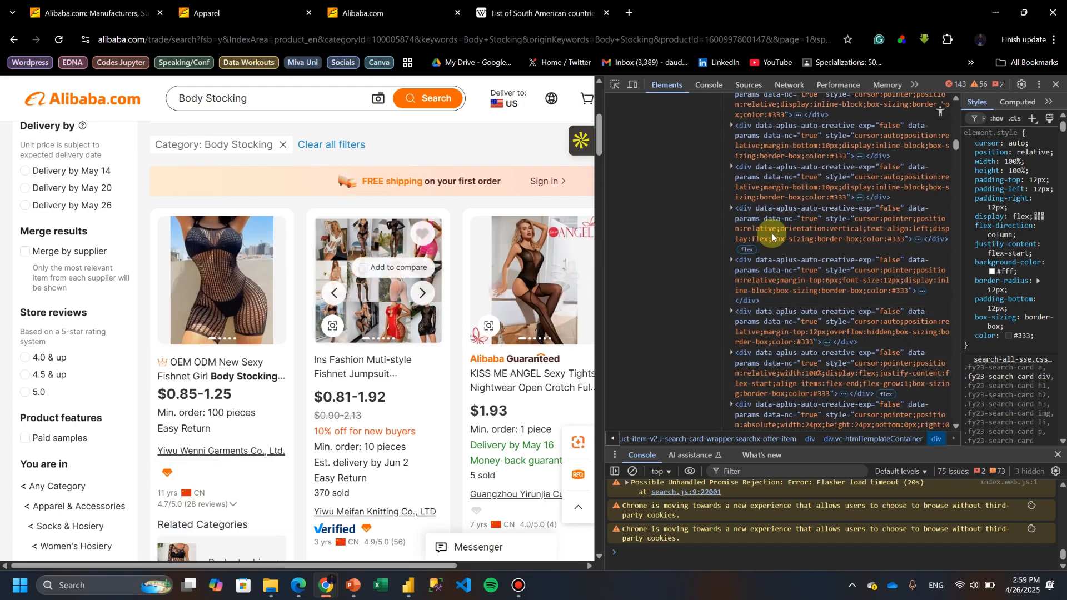
scroll(779, 239, "up", 8)
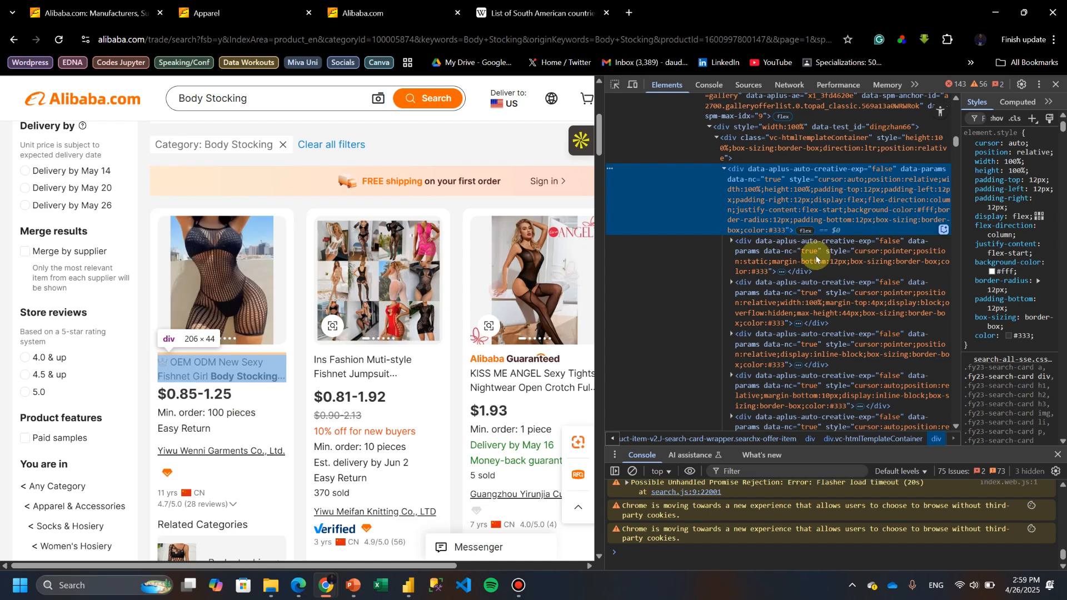
left_click(733, 241)
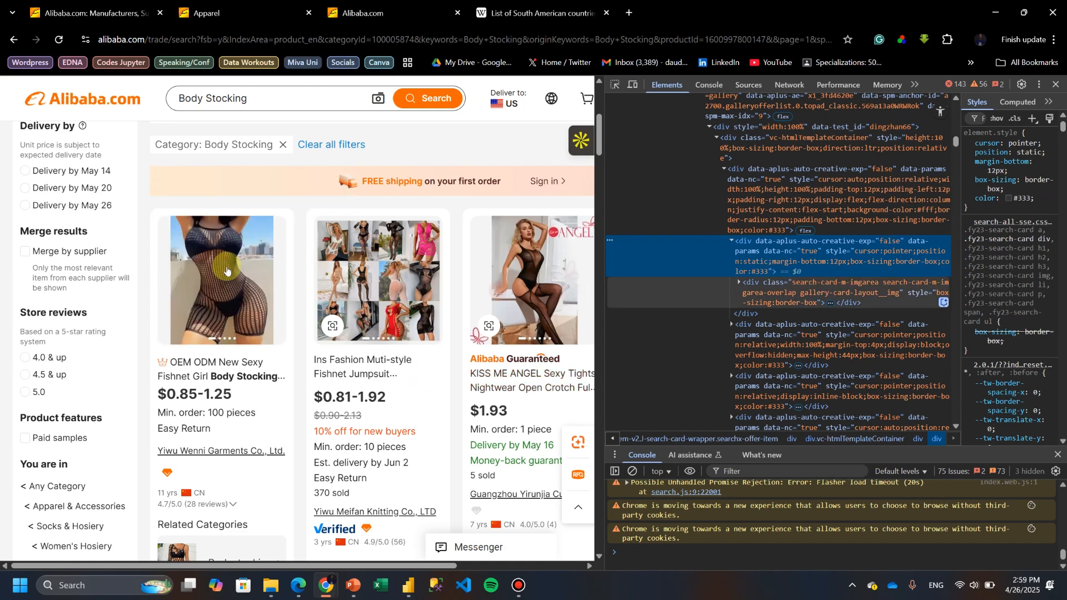
scroll(211, 272, "down", 3)
scroll(216, 287, "up", 3)
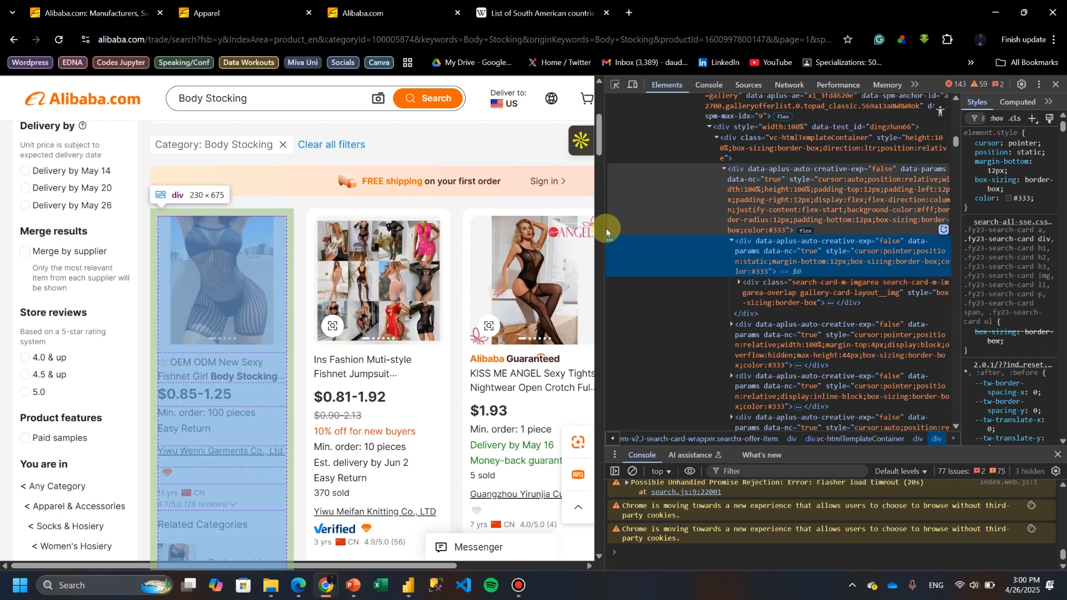
- Widen the page area beside the developer tools, and close the developer tools
left_click_drag(606, 222, 750, 255)
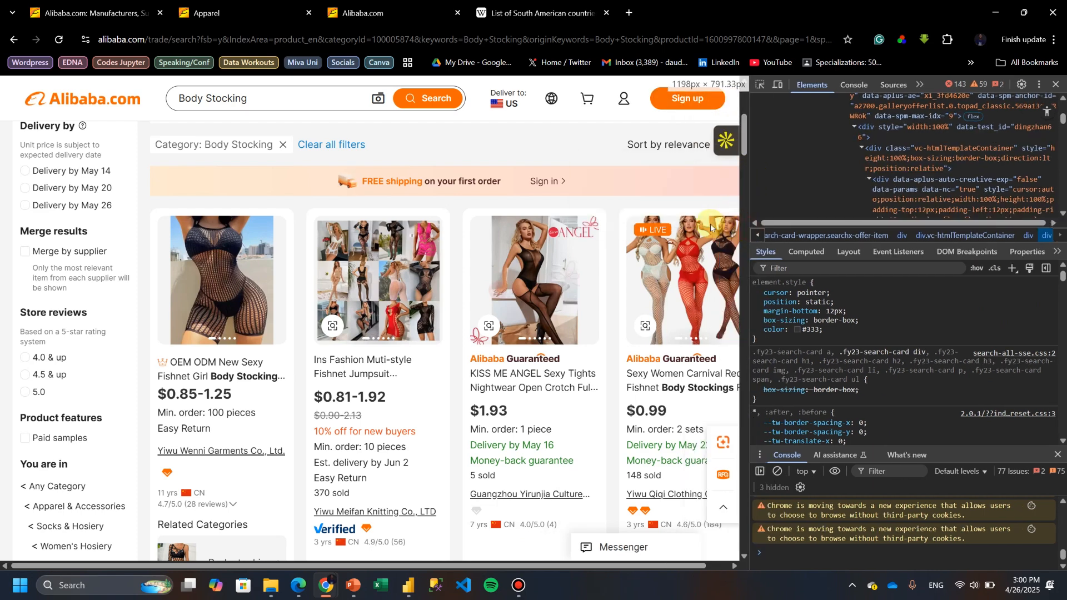
left_click_drag(748, 228, 649, 227)
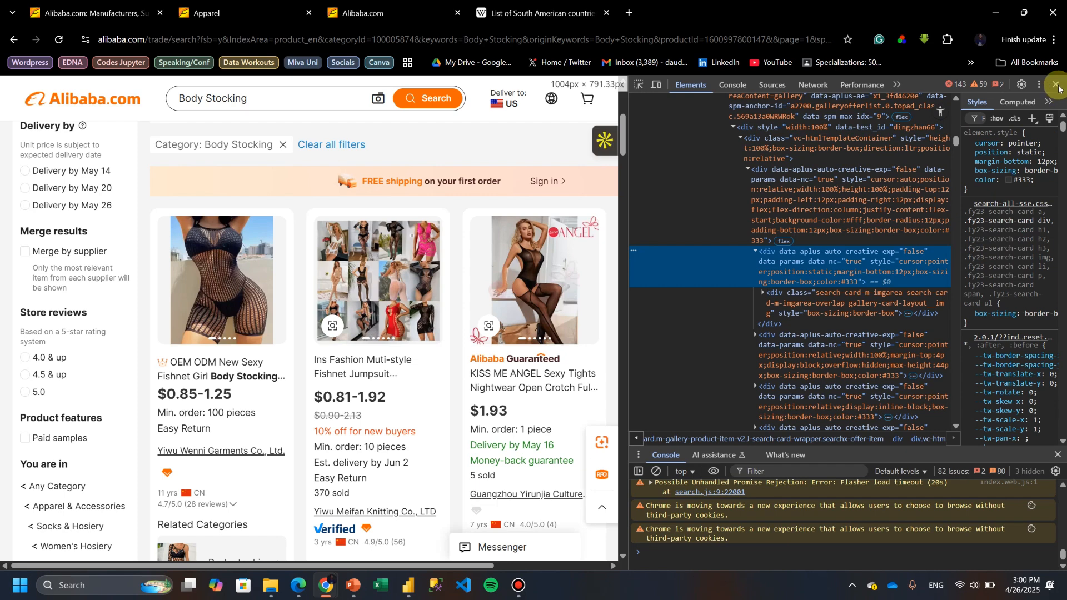
left_click(1057, 85)
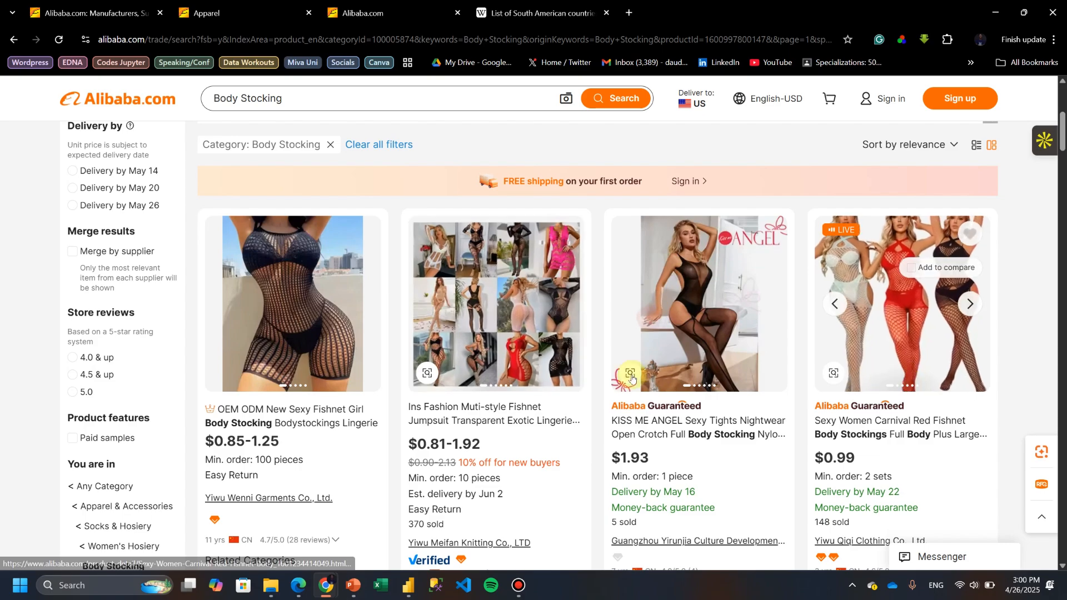
- Look through the Body Stocking listings down to the page numbers and return to the first product row
scroll(903, 382, "down", 1)
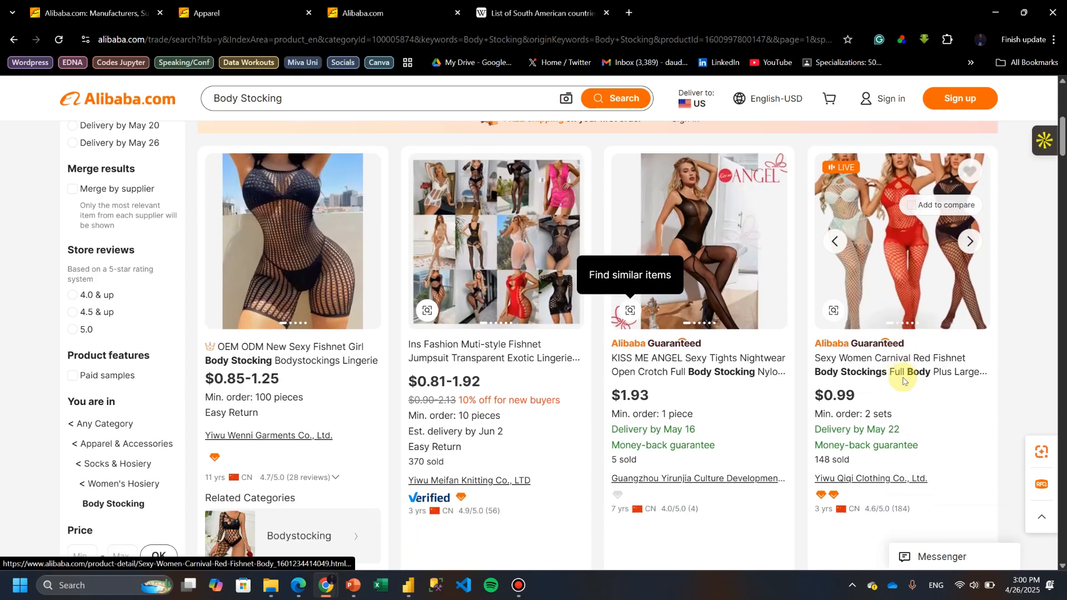
scroll(903, 382, "down", 10)
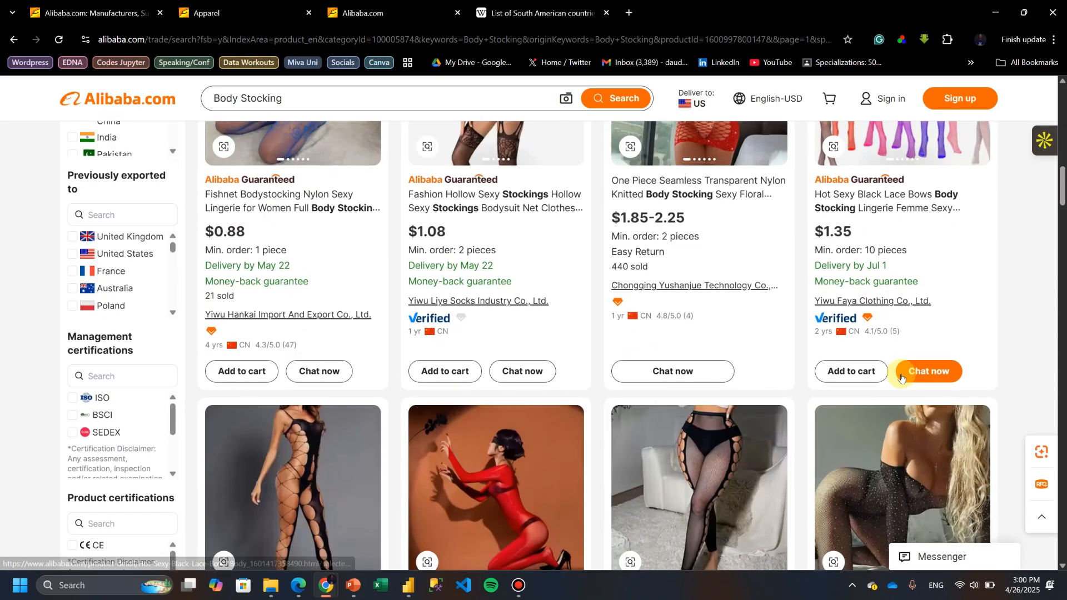
scroll(901, 378, "down", 20)
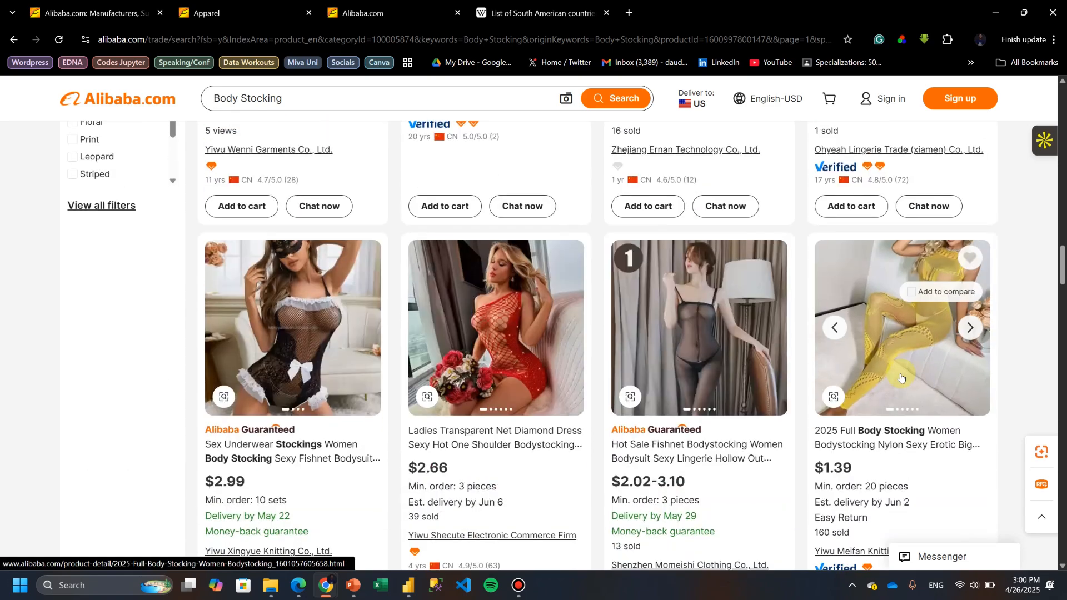
scroll(901, 378, "down", 5)
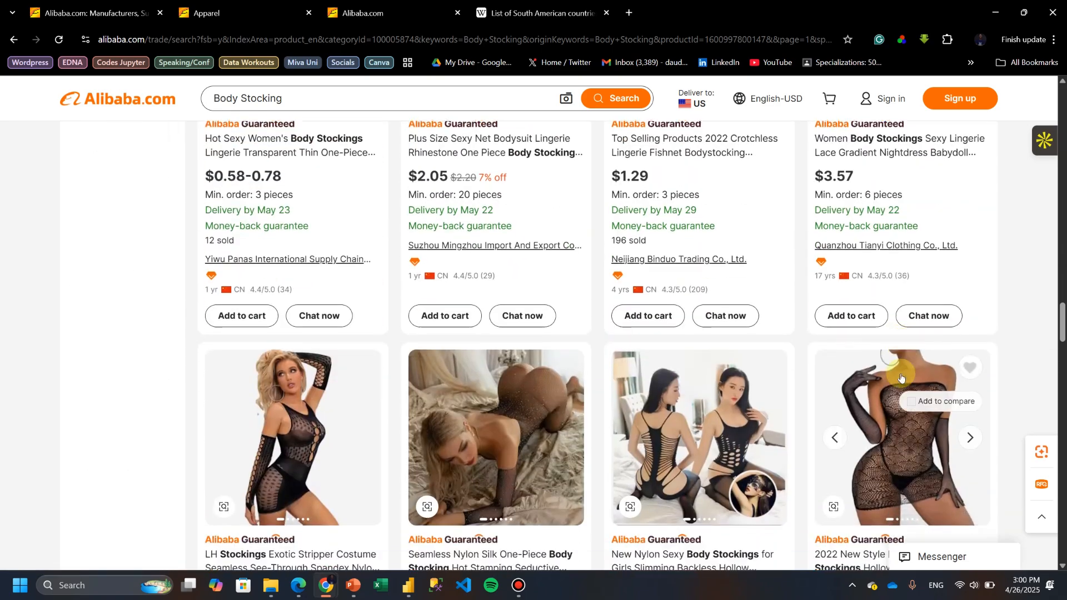
scroll(901, 378, "down", 15)
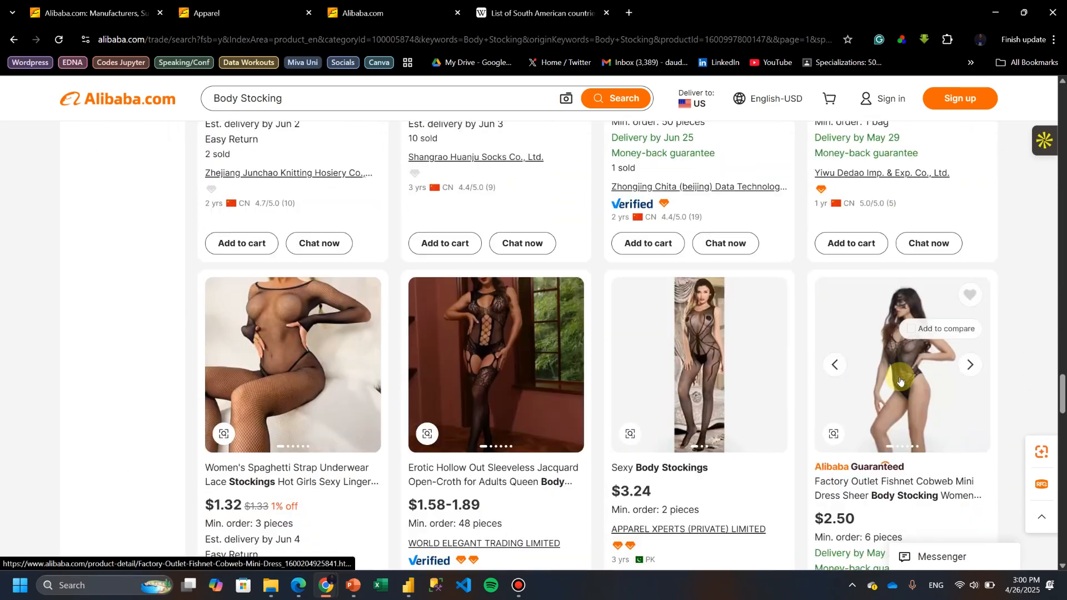
scroll(900, 380, "down", 15)
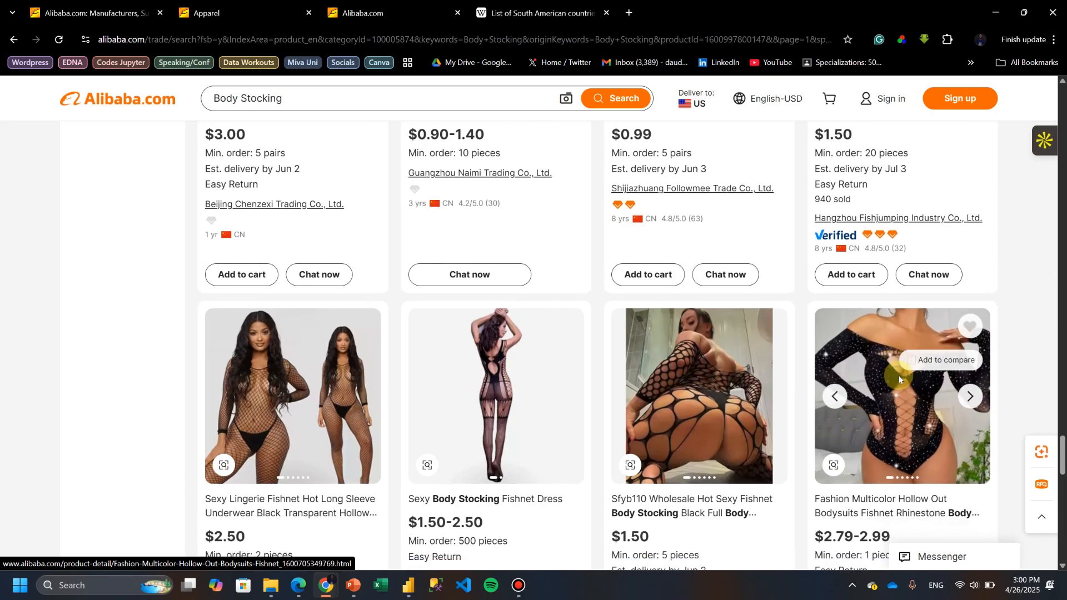
scroll(899, 378, "down", 15)
scroll(899, 379, "up", 4)
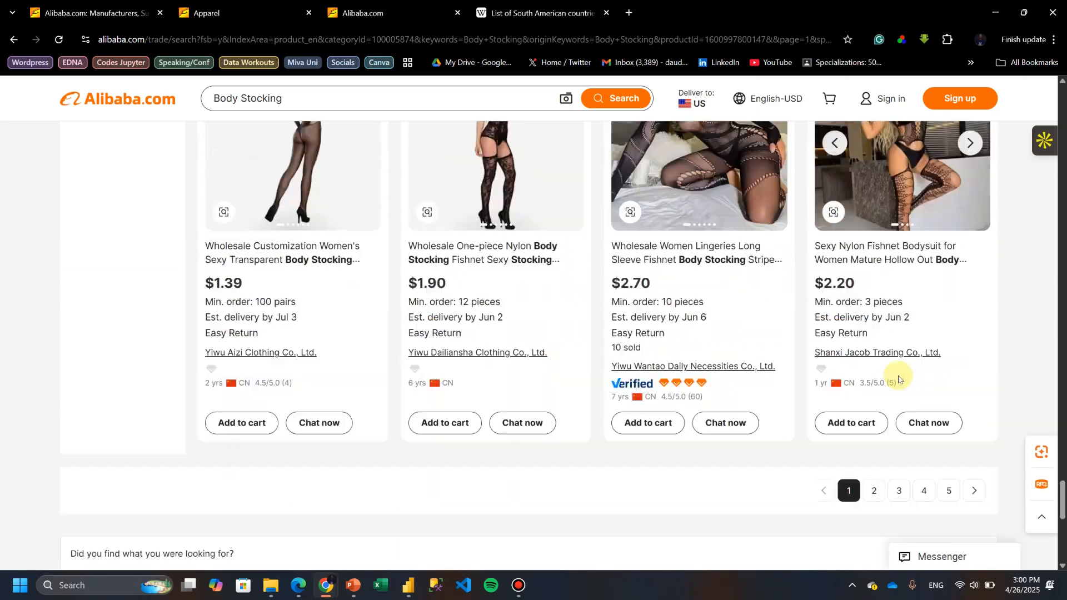
scroll(899, 379, "up", 15)
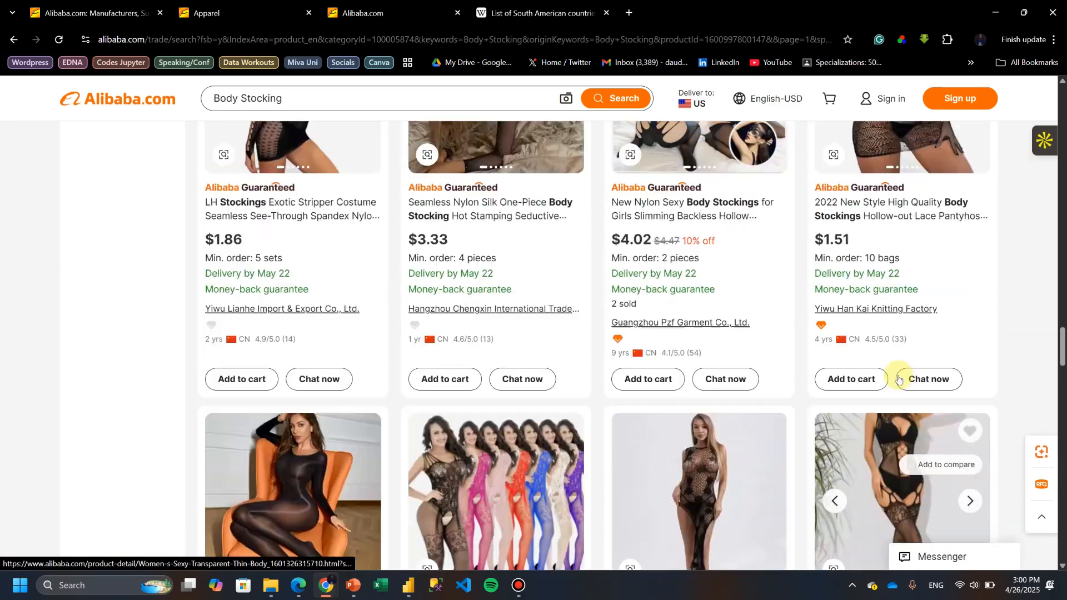
scroll(899, 379, "up", 15)
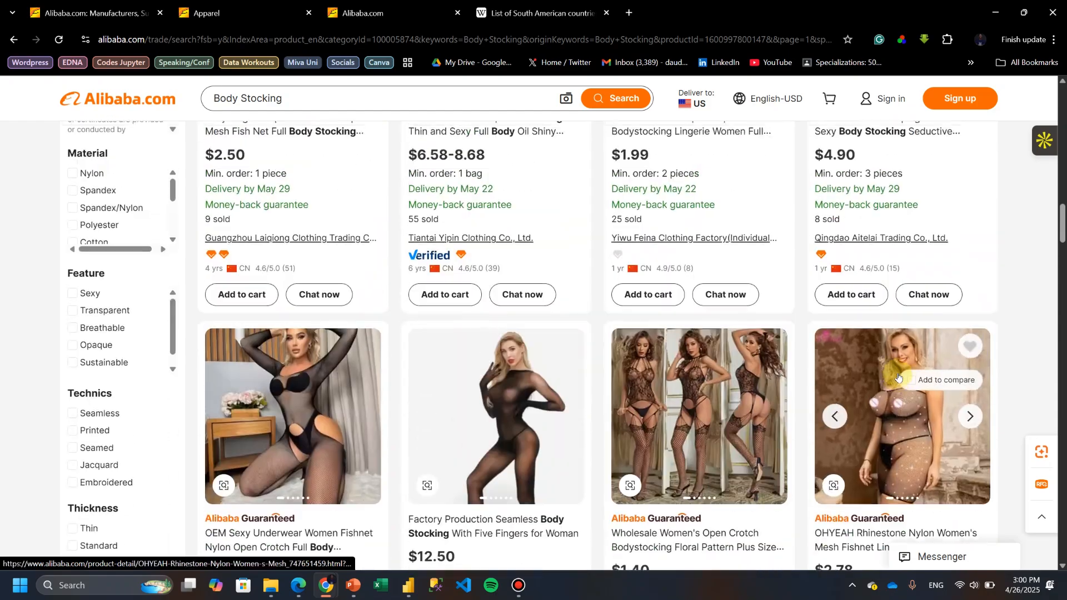
scroll(899, 378, "up", 15)
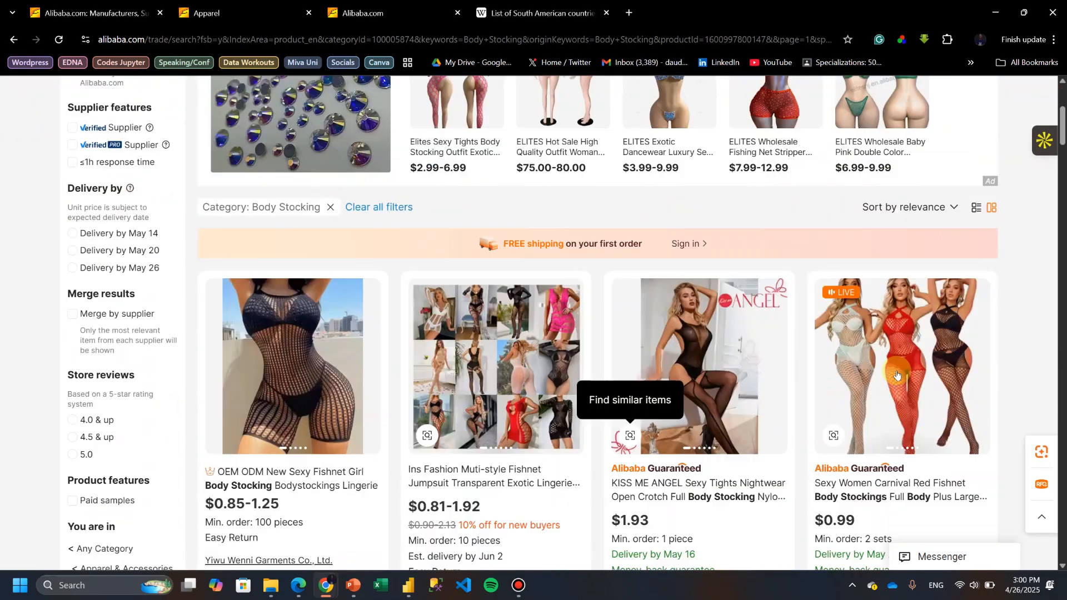
scroll(897, 375, "down", 3)
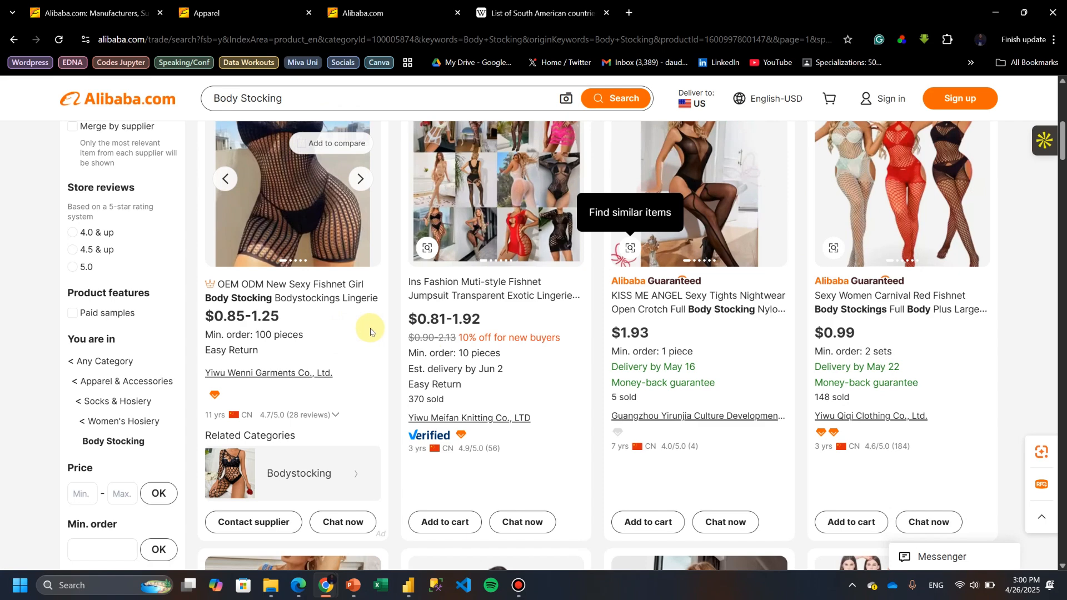
- Copy the full URL of the first results page and switch to the Power Query Editor
left_click(699, 42)
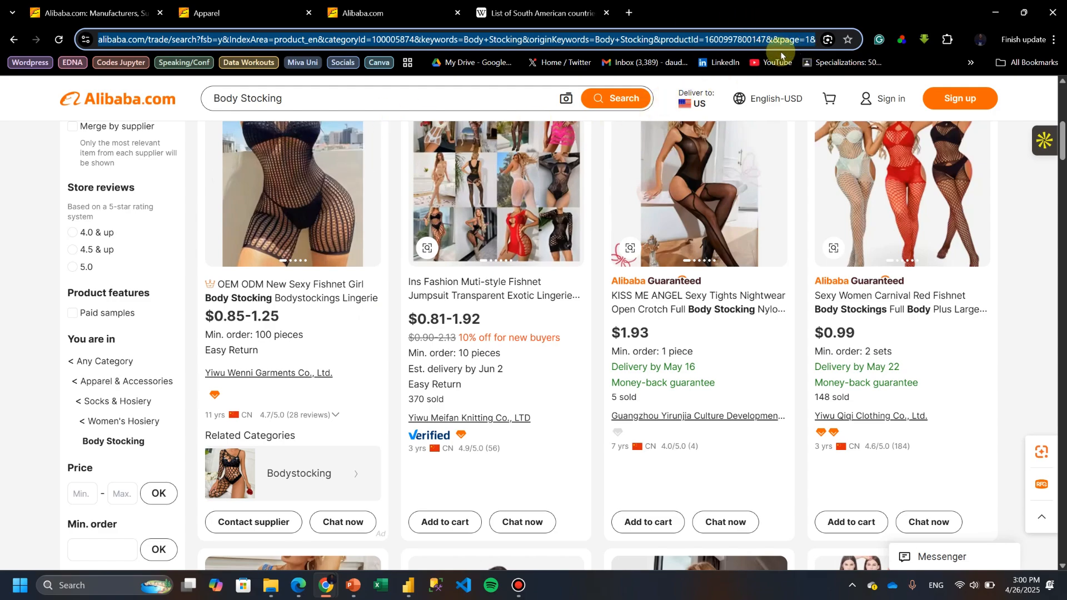
scroll(792, 294, "down", 5)
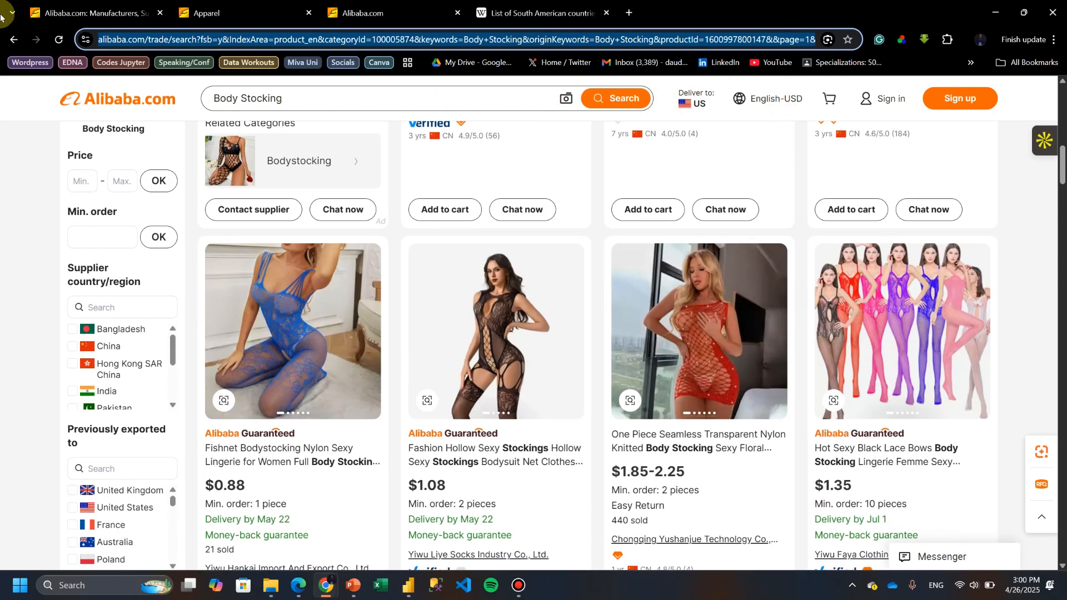
scroll(474, 198, "up", 12)
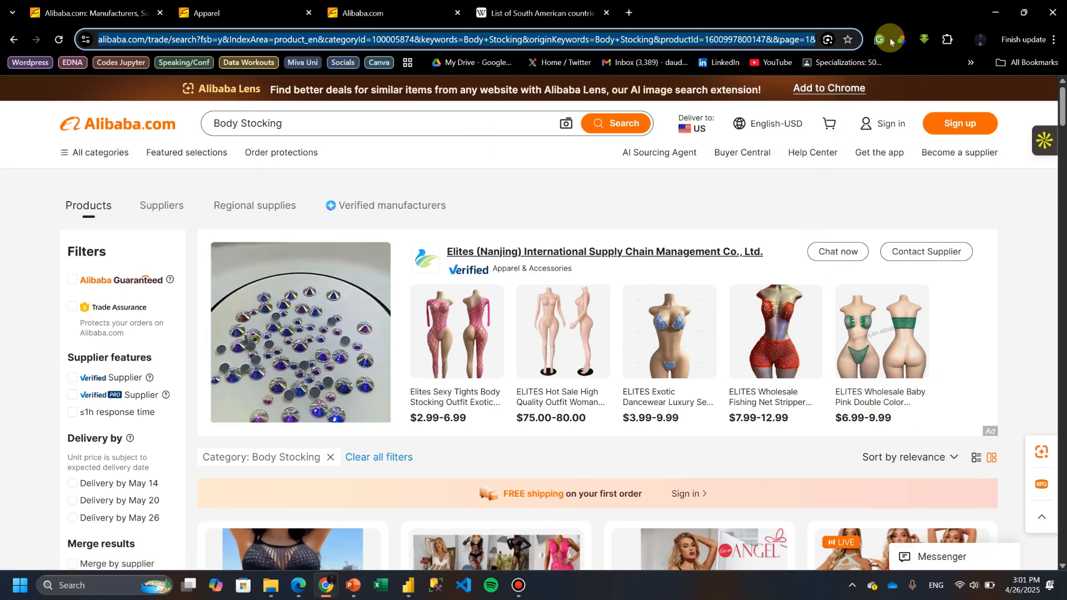
left_click(994, 13)
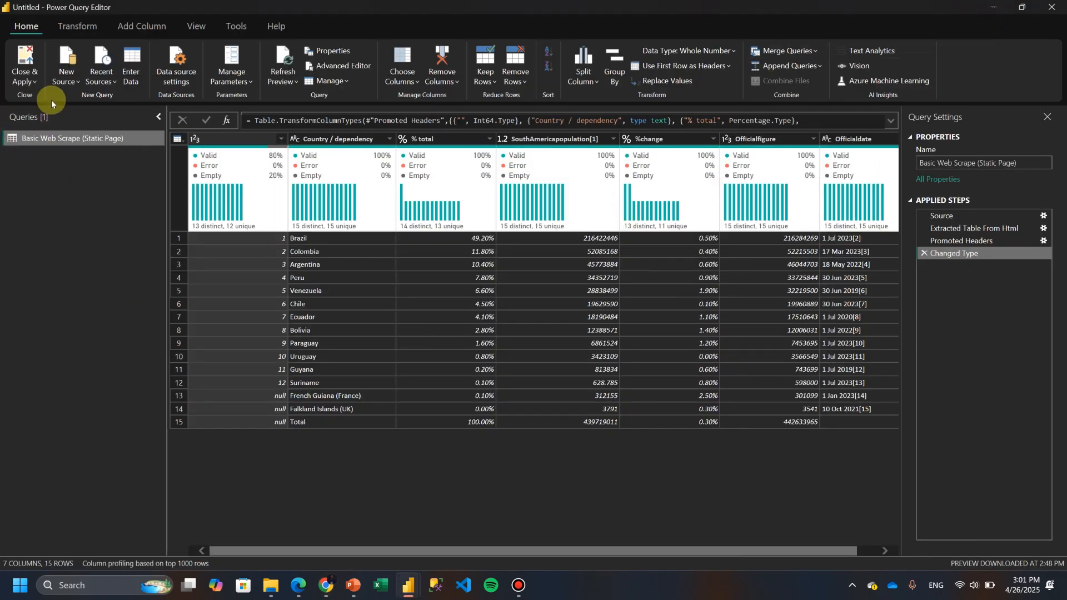
left_click(67, 75)
left_click(129, 169)
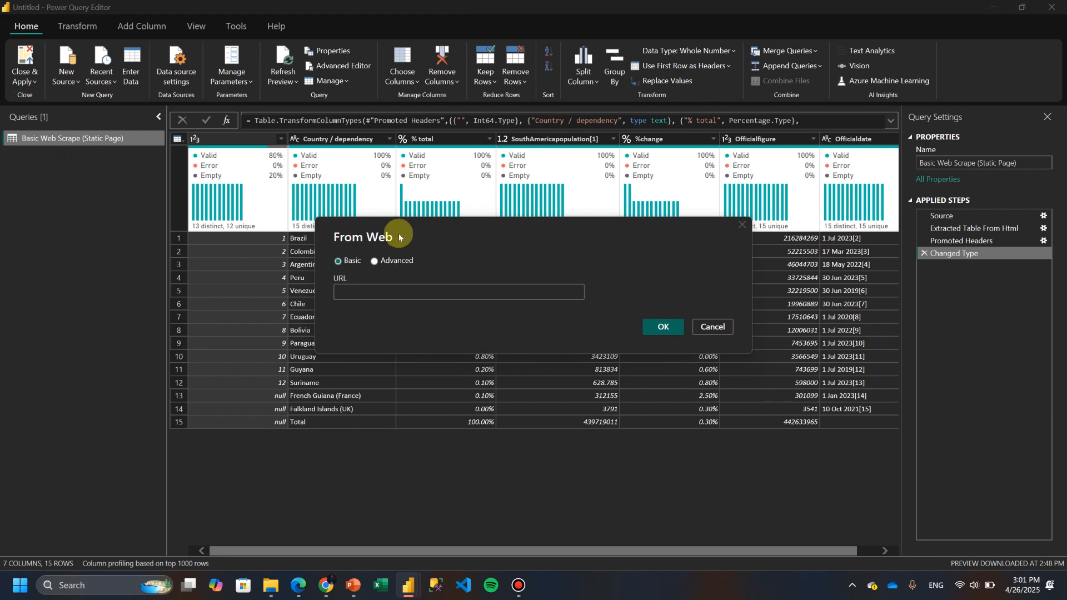
key("ctrl+v")
left_click(653, 327)
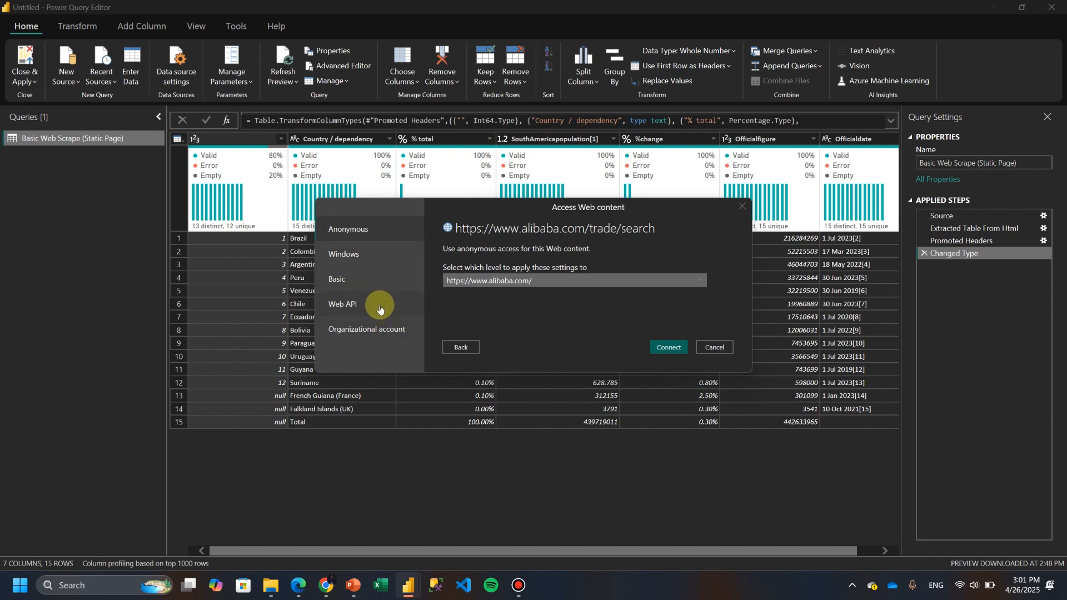
left_click(666, 347)
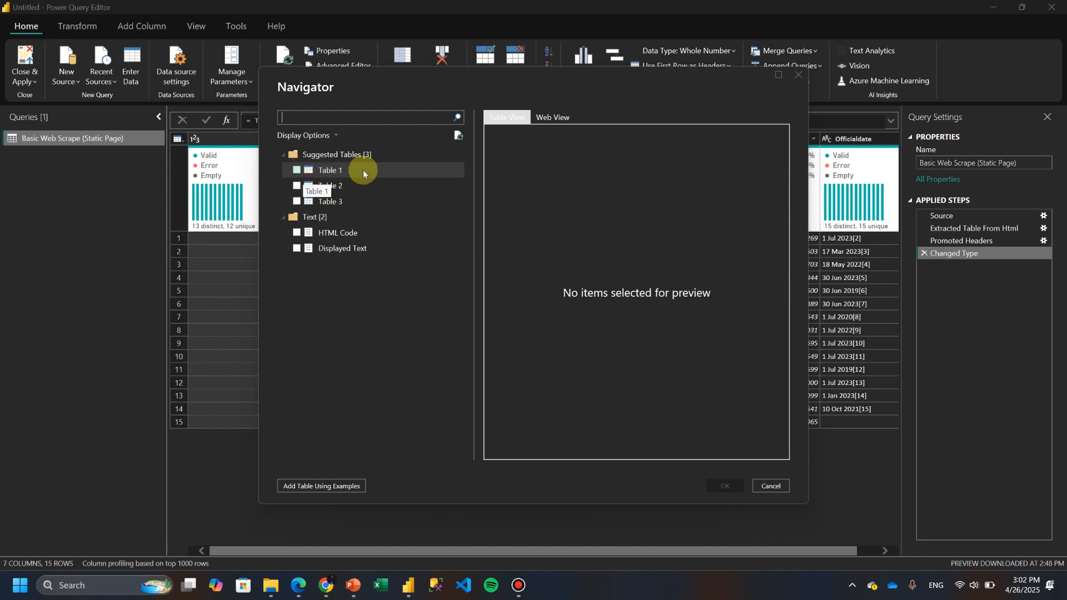
- Preview the source as a rendered web page and examine the columns and rows of suggested Table 1
left_click(544, 118)
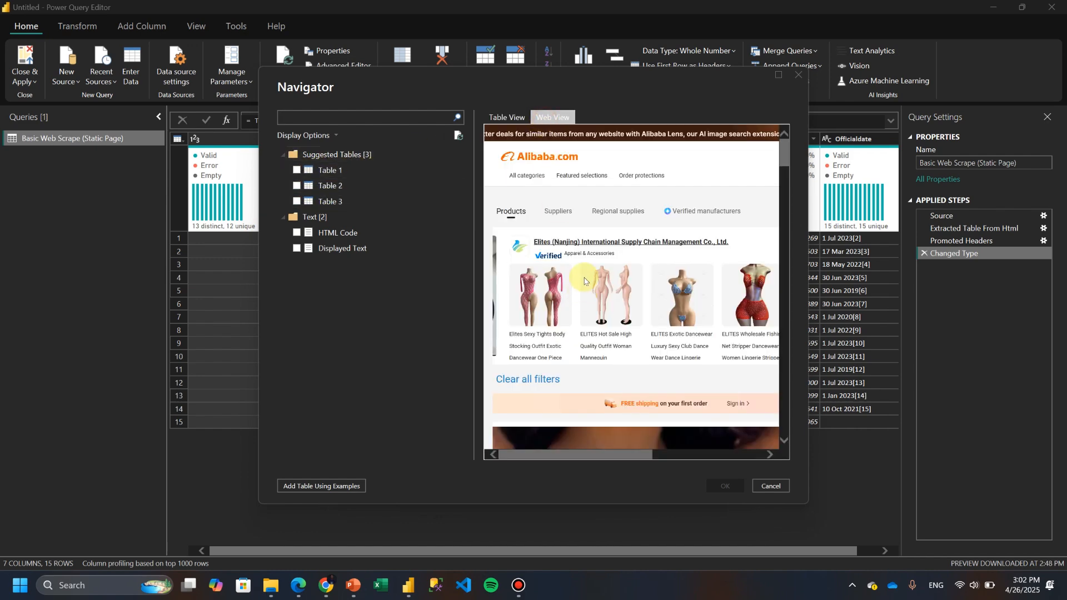
scroll(584, 281, "down", 15)
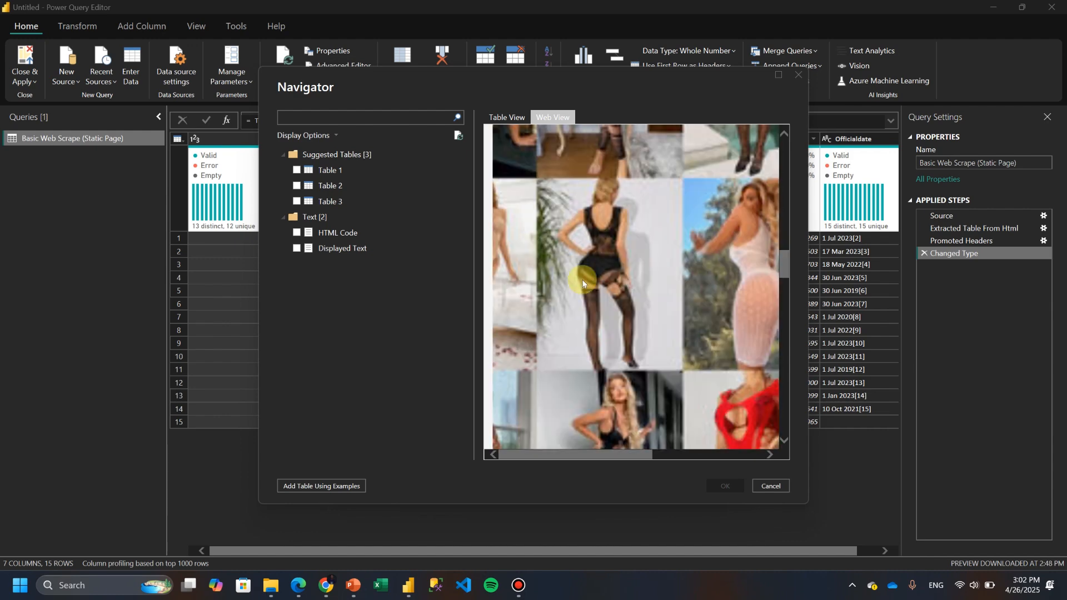
scroll(582, 283, "down", 10)
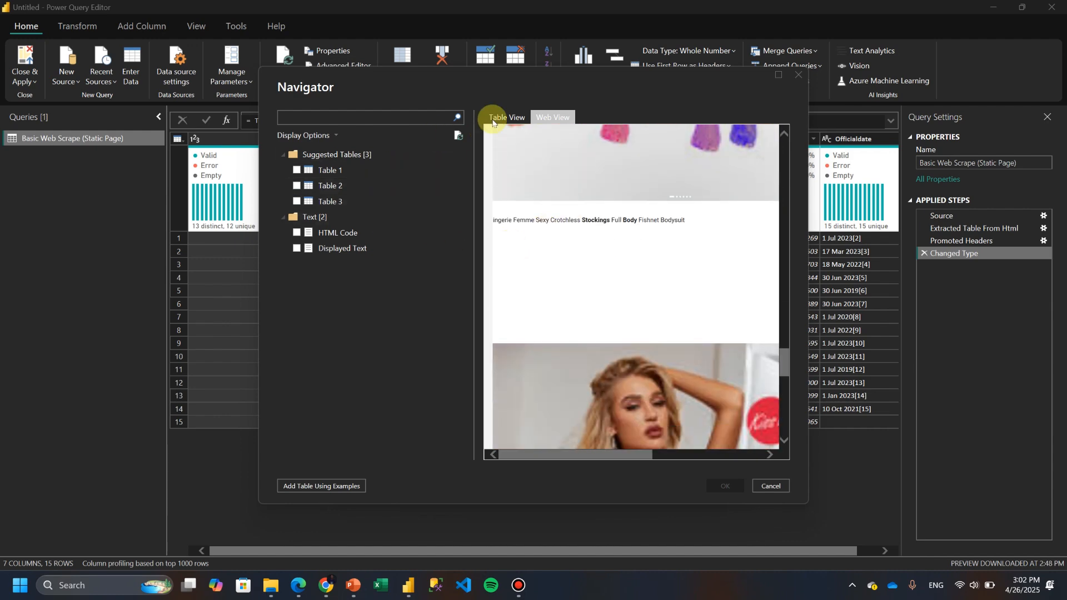
left_click(492, 118)
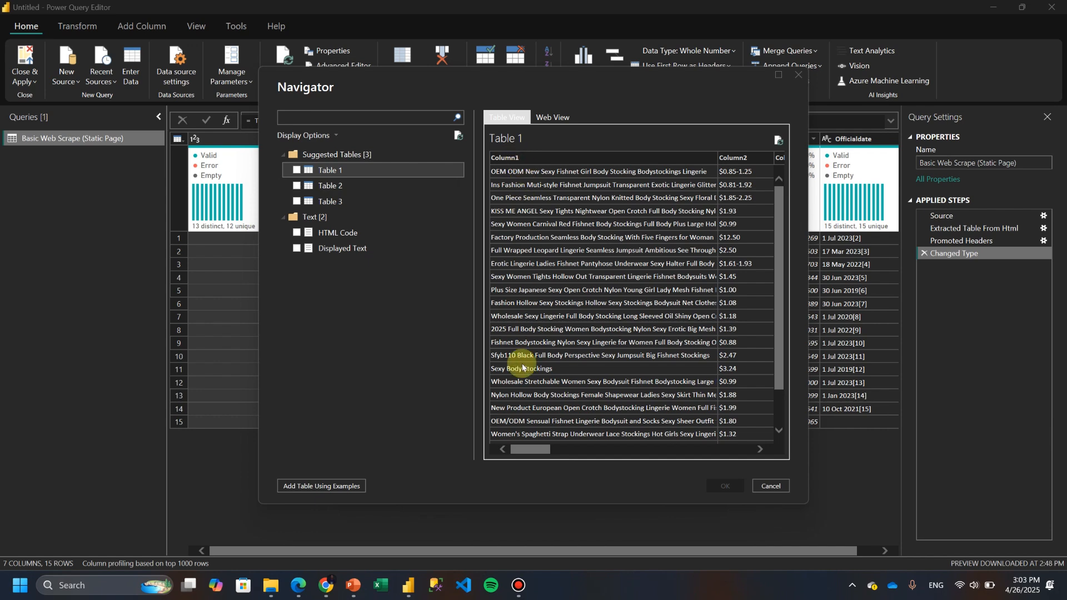
left_click_drag(526, 449, 508, 438)
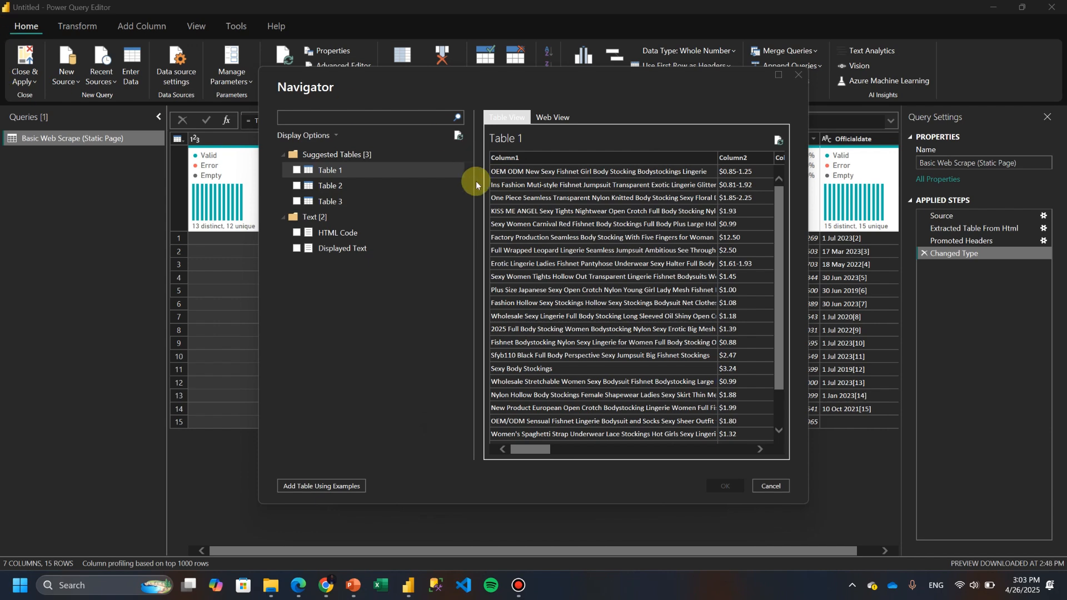
scroll(589, 229, "down", 2)
scroll(597, 338, "up", 2)
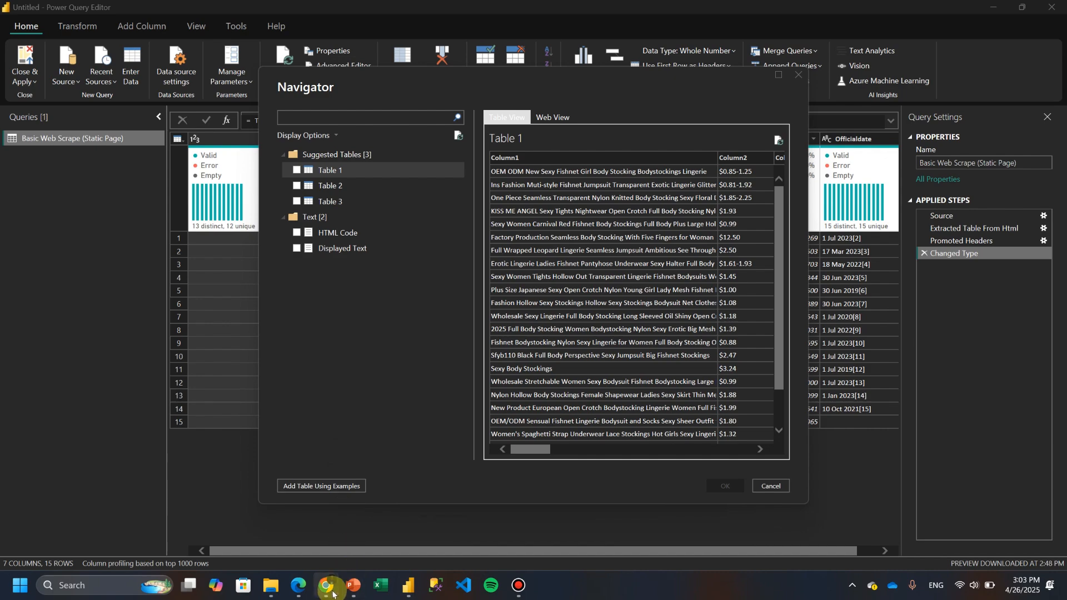
- Compare the Table 1 preview with the product listings in Chrome and return to the Power Query Editor's Navigator
left_click(387, 540)
scroll(397, 499, "down", 5)
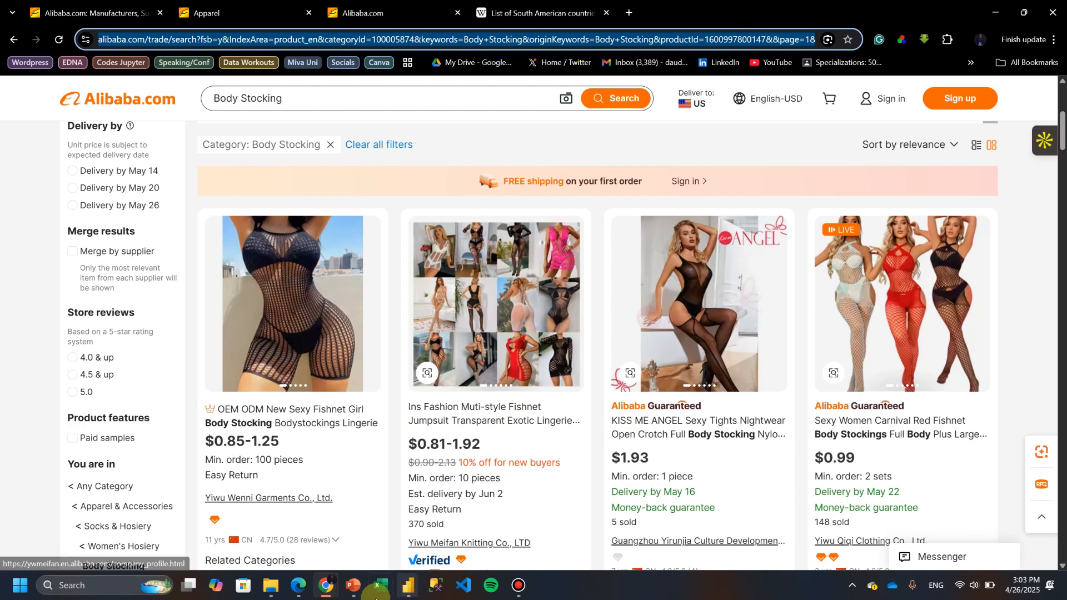
mouse_move(402, 596)
left_click(484, 523)
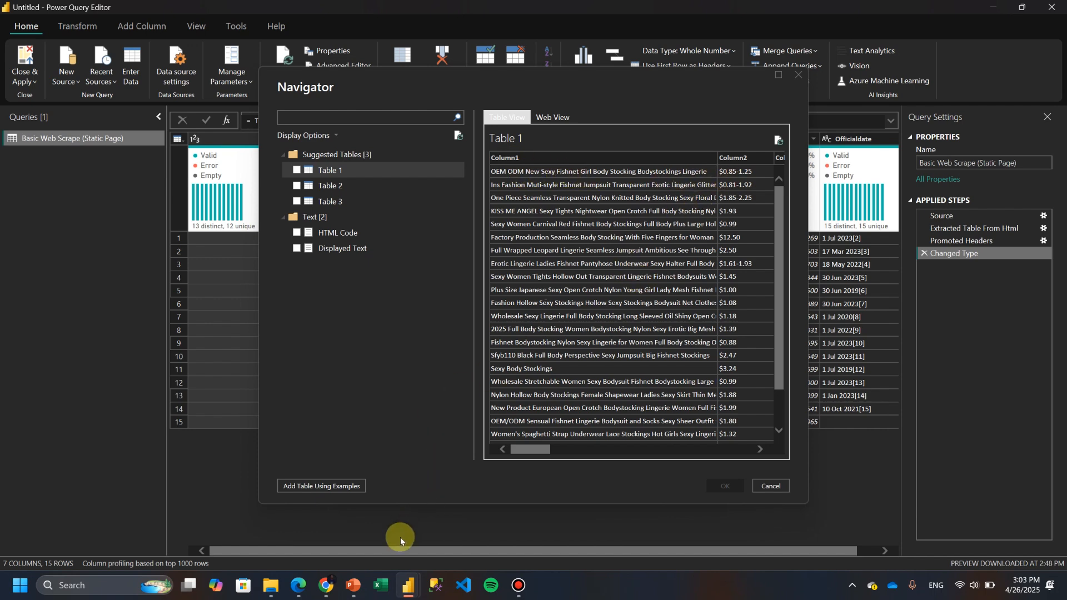
mouse_move(408, 585)
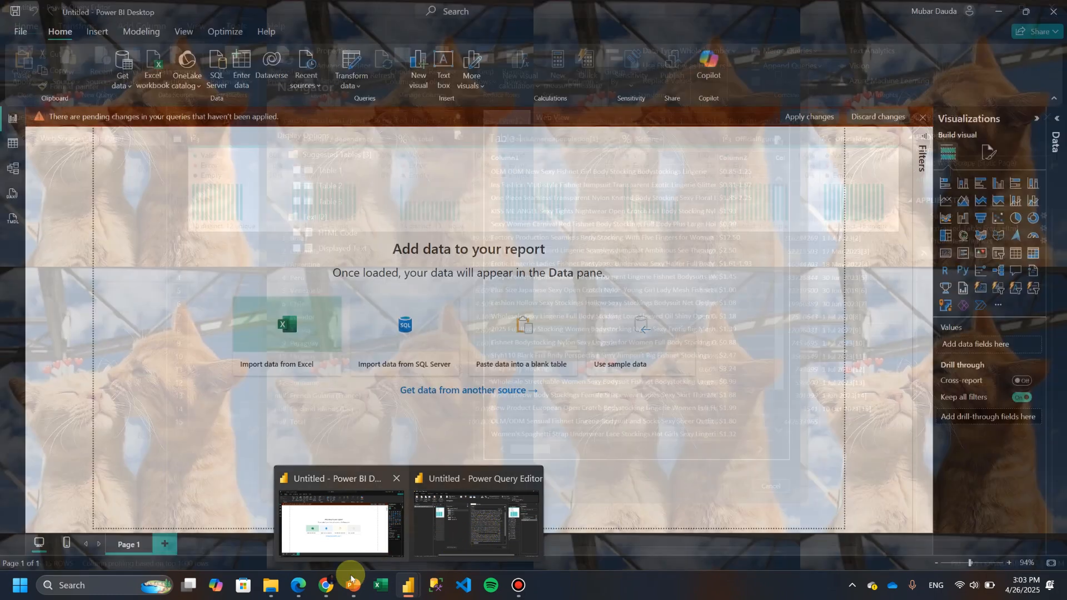
mouse_move(326, 587)
mouse_move(410, 528)
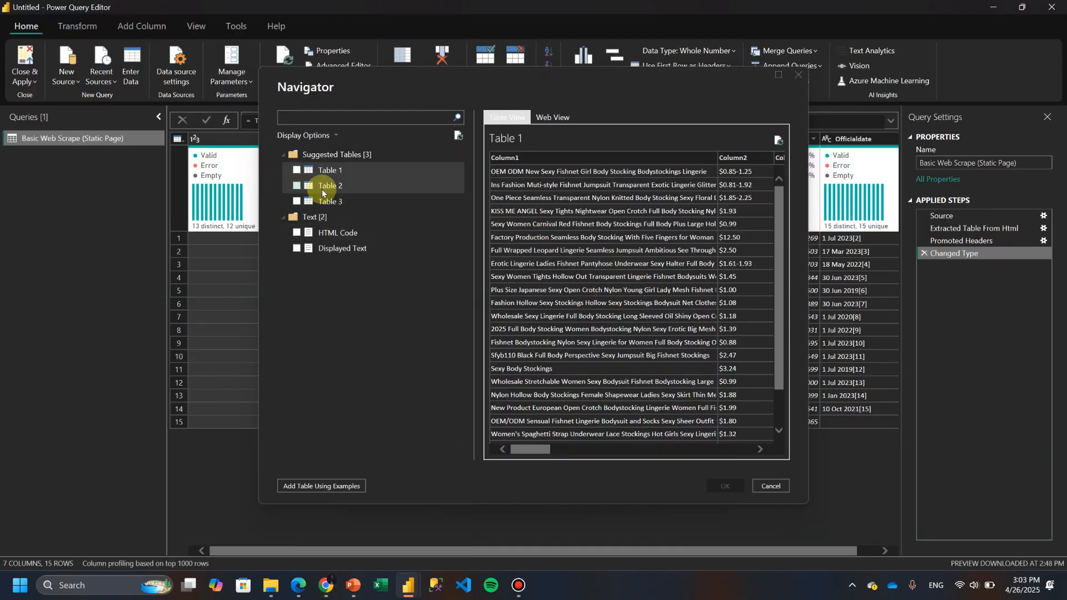
- Preview suggested Table 2 and compare it with the sponsored supplier's products on the Alibaba page in Chrome, returning to the Navigator
left_click(331, 180)
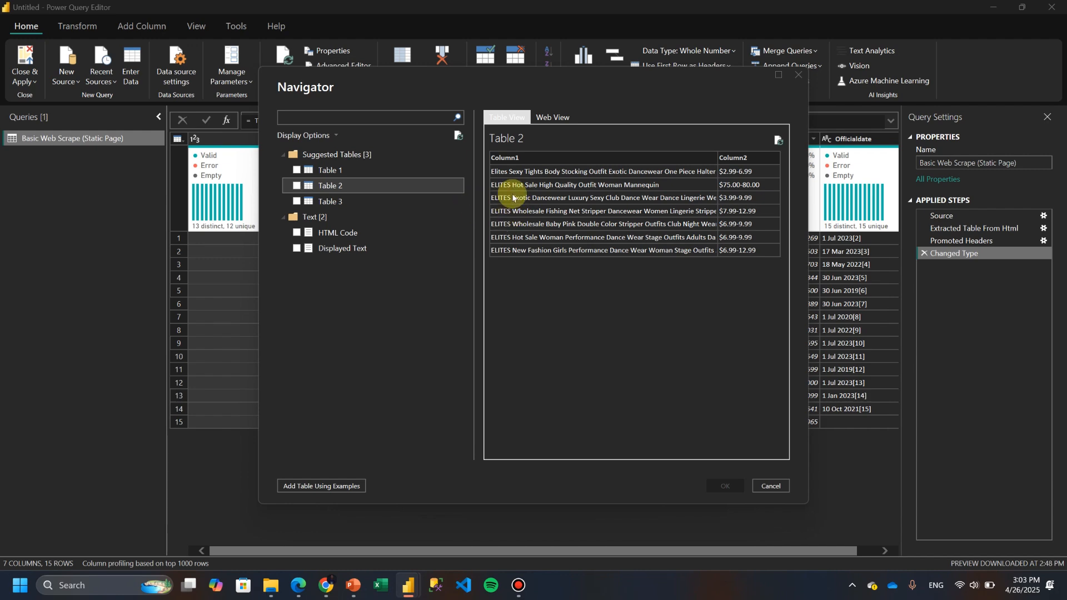
mouse_move(333, 582)
left_click(389, 520)
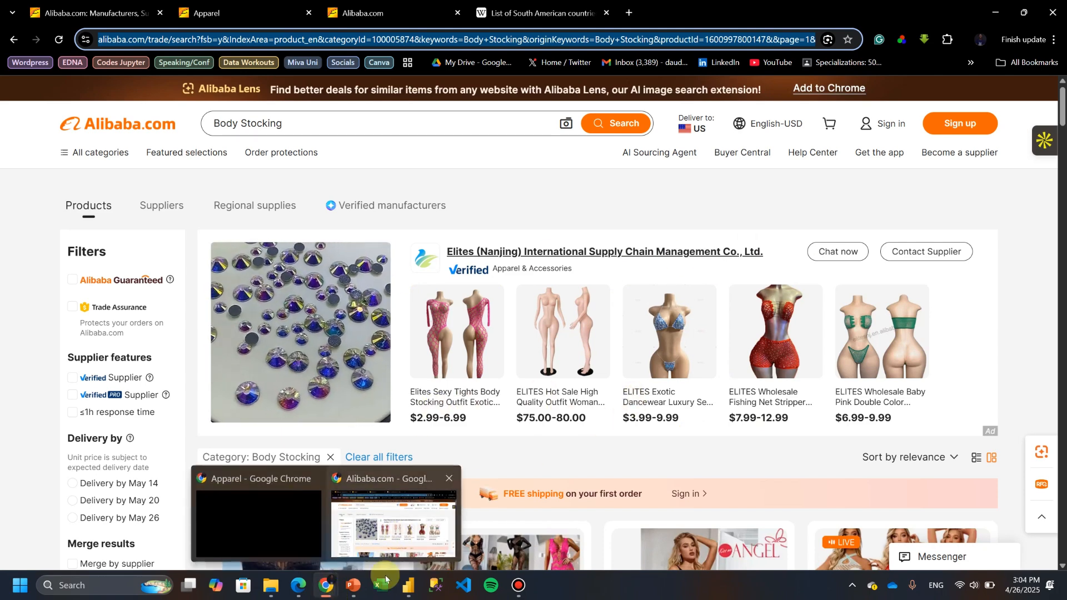
left_click(489, 525)
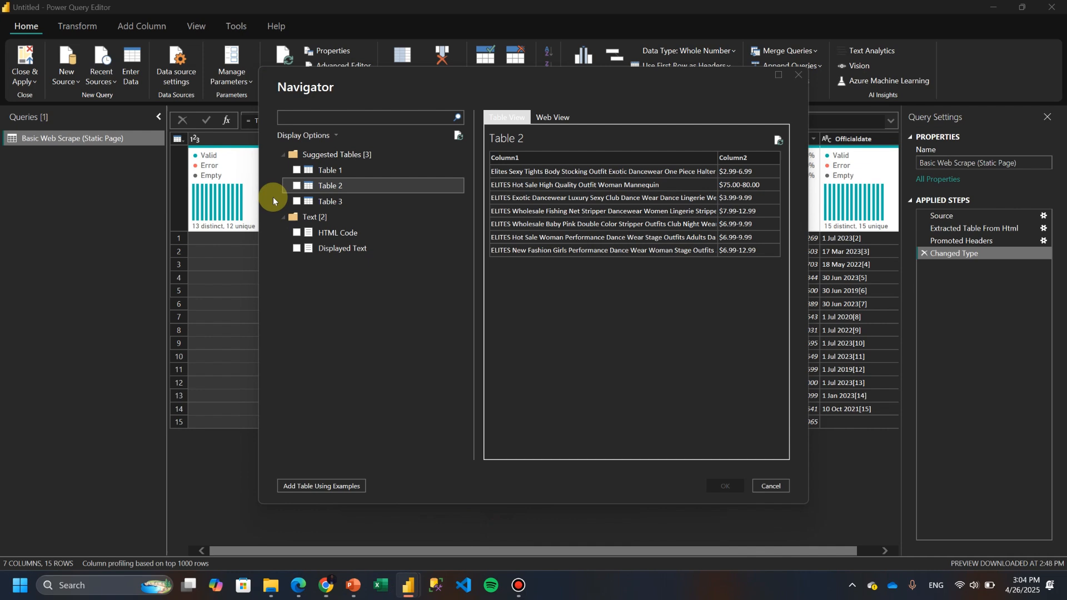
- Preview suggested Table 3 and compare its delivery and guarantee columns with the Alibaba listings in Chrome, returning to the Navigator
left_click(322, 201)
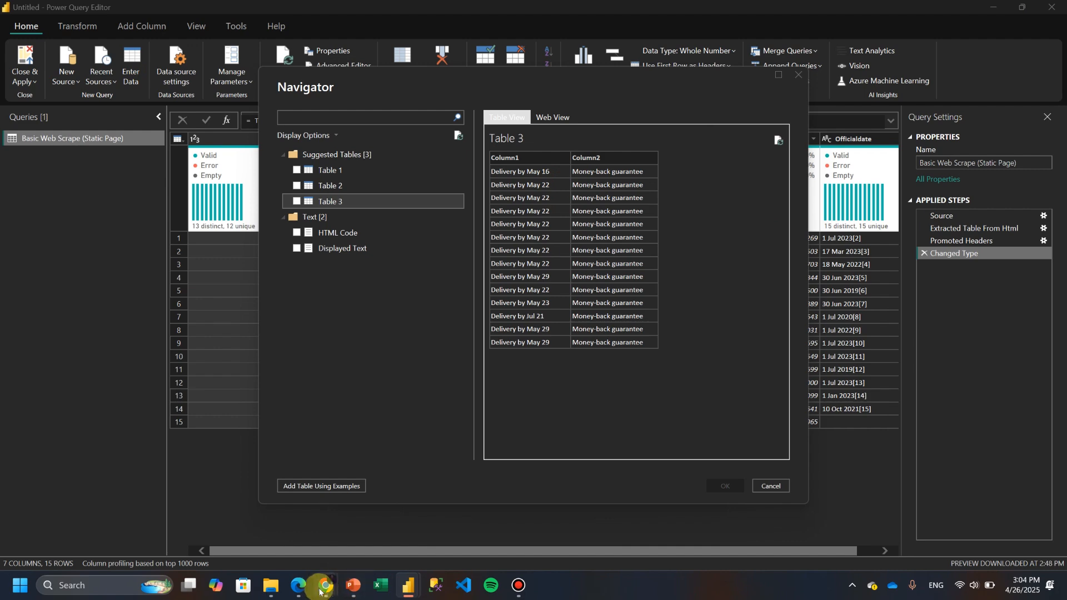
left_click(395, 523)
scroll(544, 414, "down", 3)
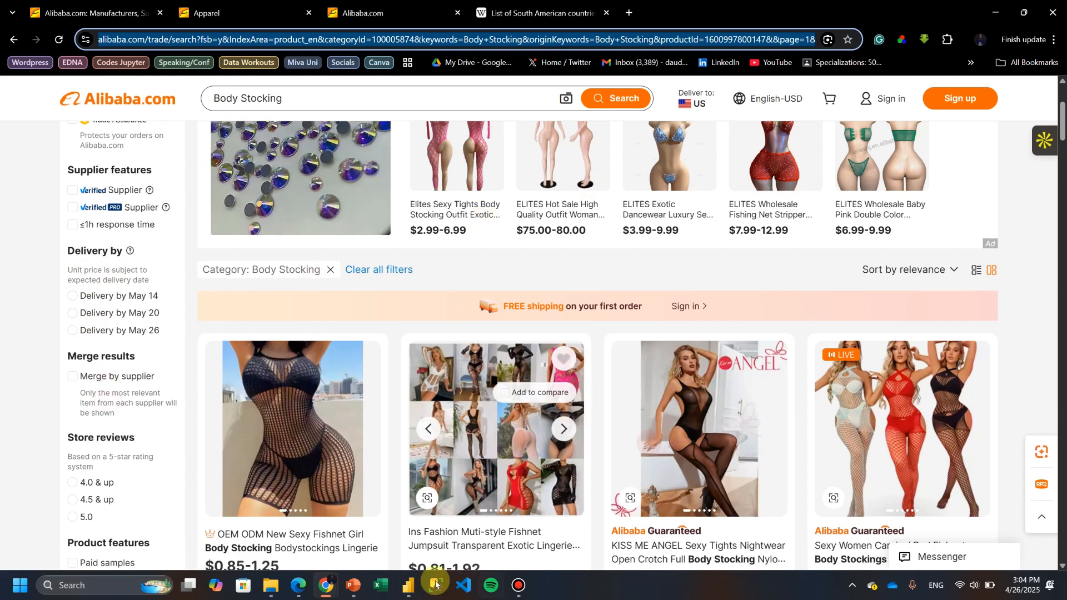
mouse_move(407, 586)
left_click(441, 522)
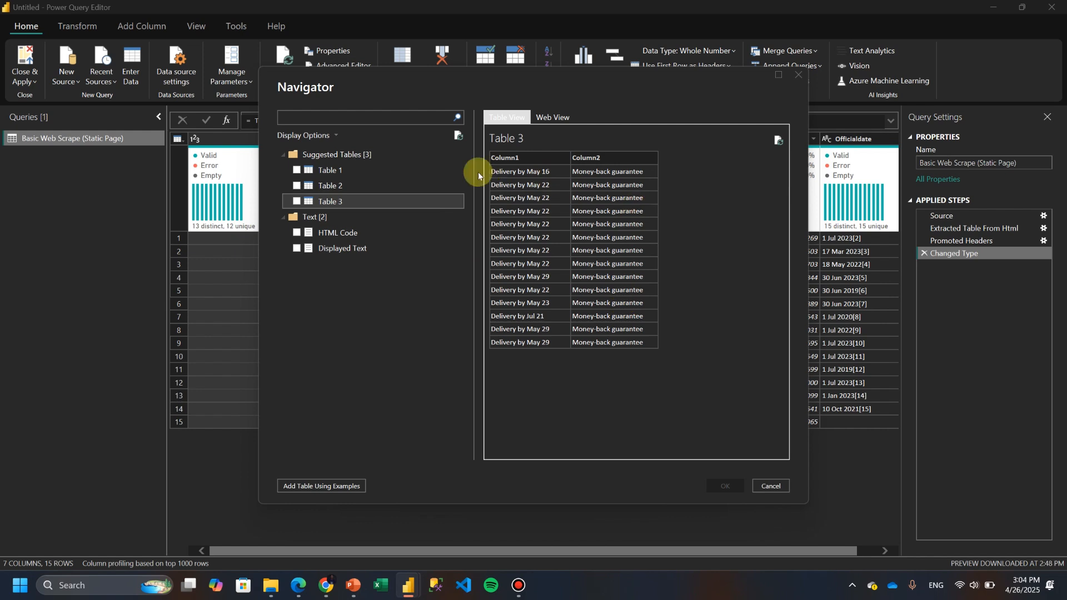
- Select only suggested Table 1 and load it into the Power Query Editor as a new query
left_click(344, 170)
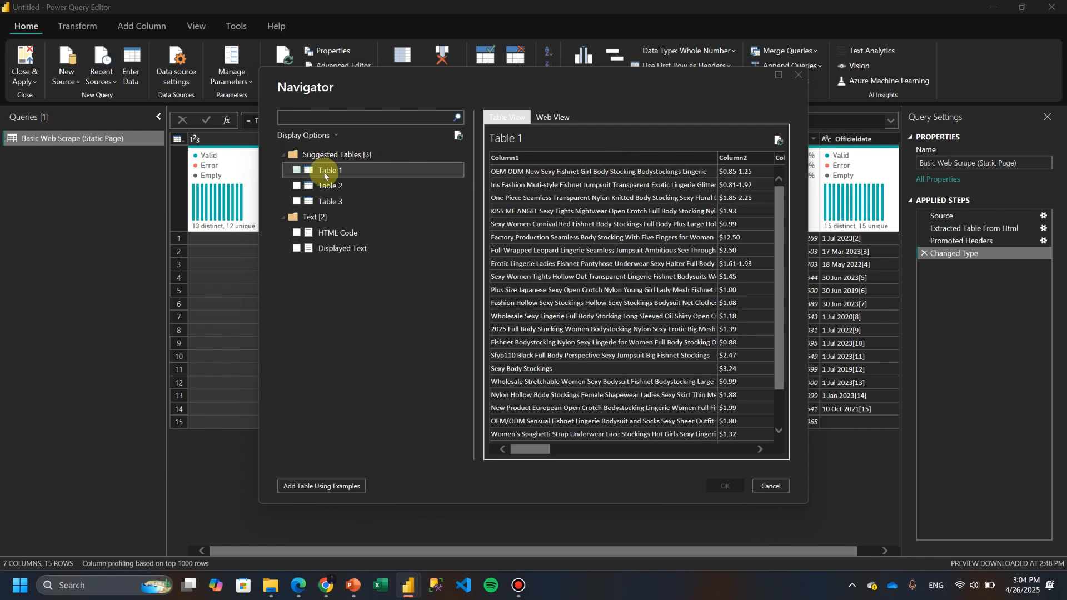
left_click(295, 171)
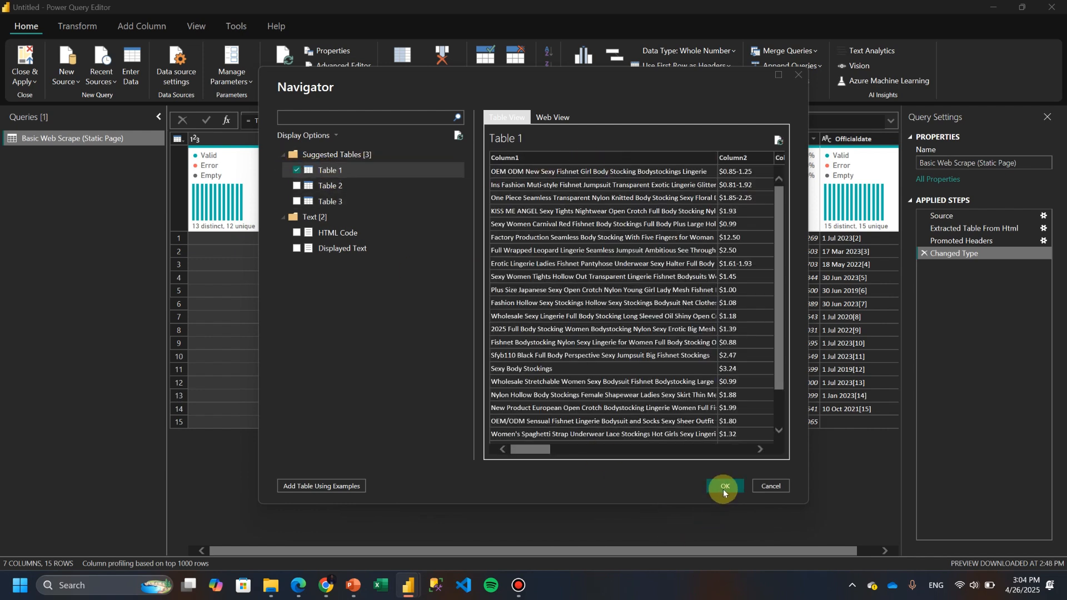
key("alt+Tab")
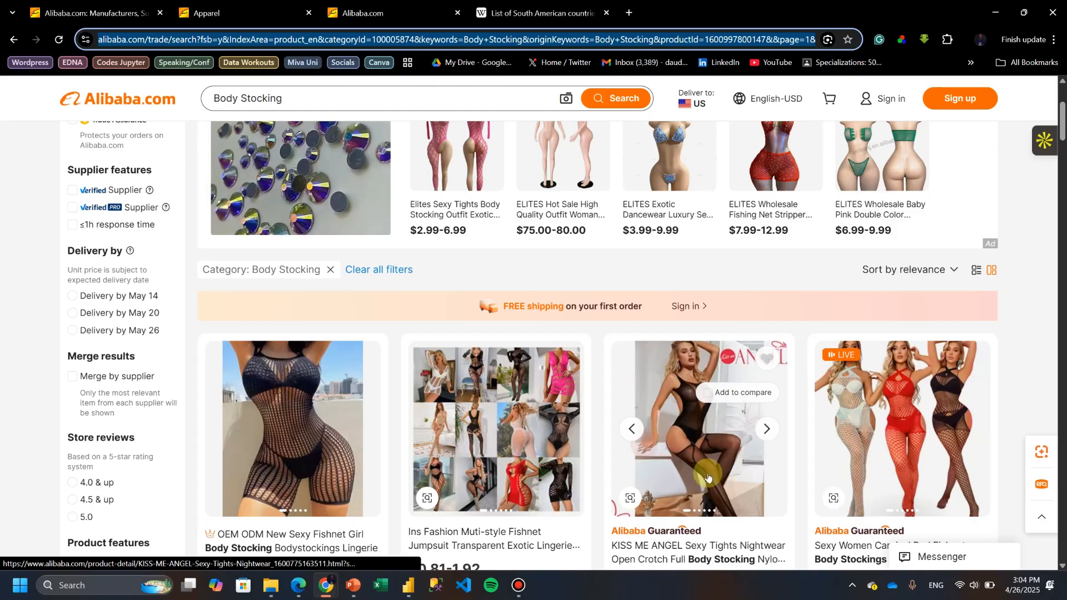
key("alt+Tab")
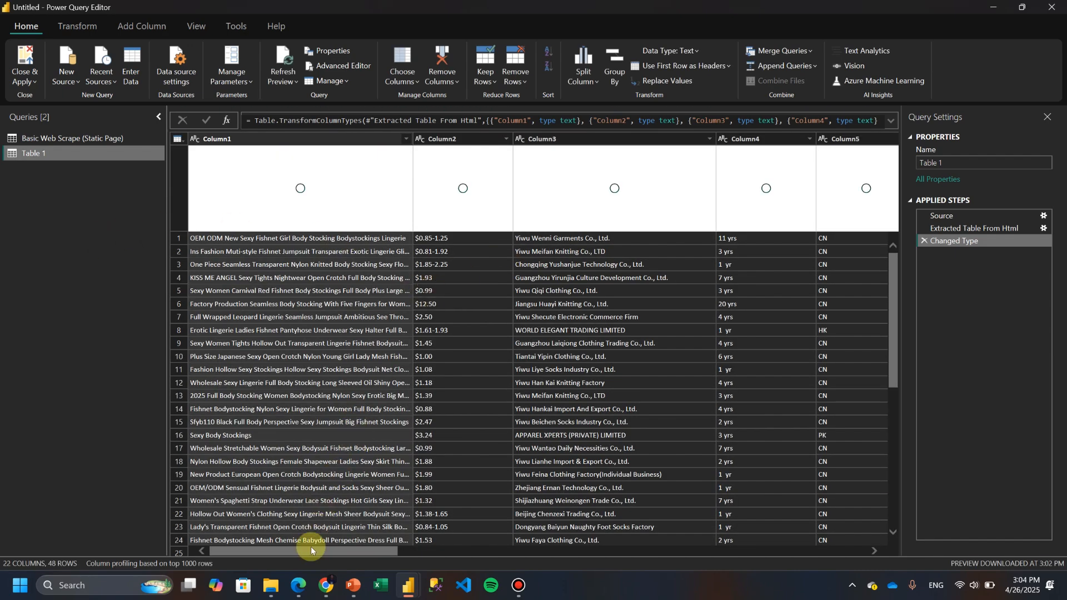
- Examine Column1 through Column7 of Table 1 and check the seller years and country values against the first product card in Chrome
mouse_move(313, 553)
left_mouse_down()
mouse_move(828, 557)
mouse_move(312, 564)
left_mouse_up()
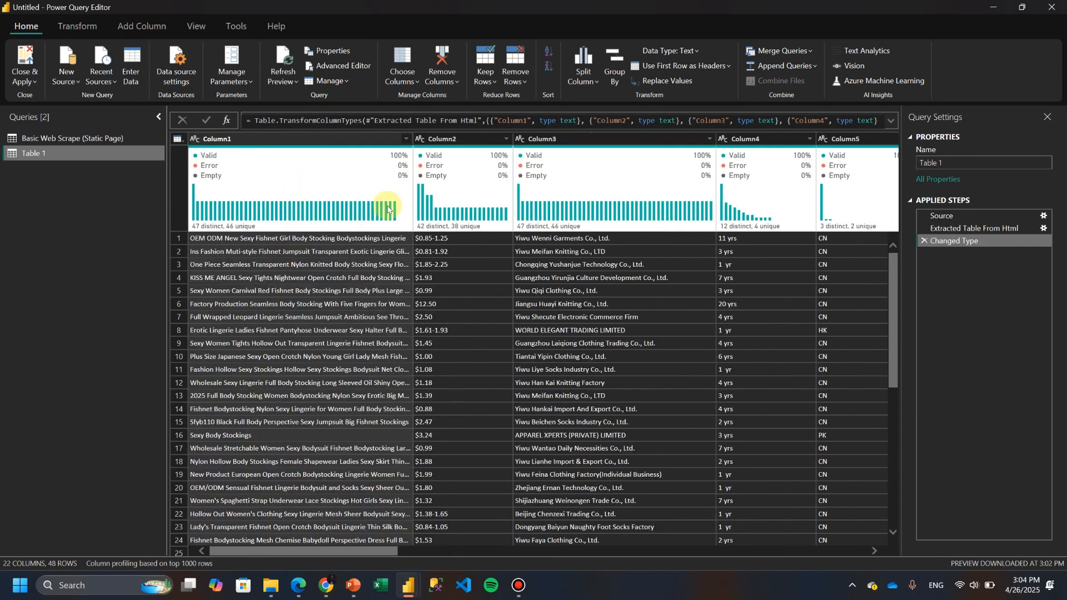
mouse_move(320, 209)
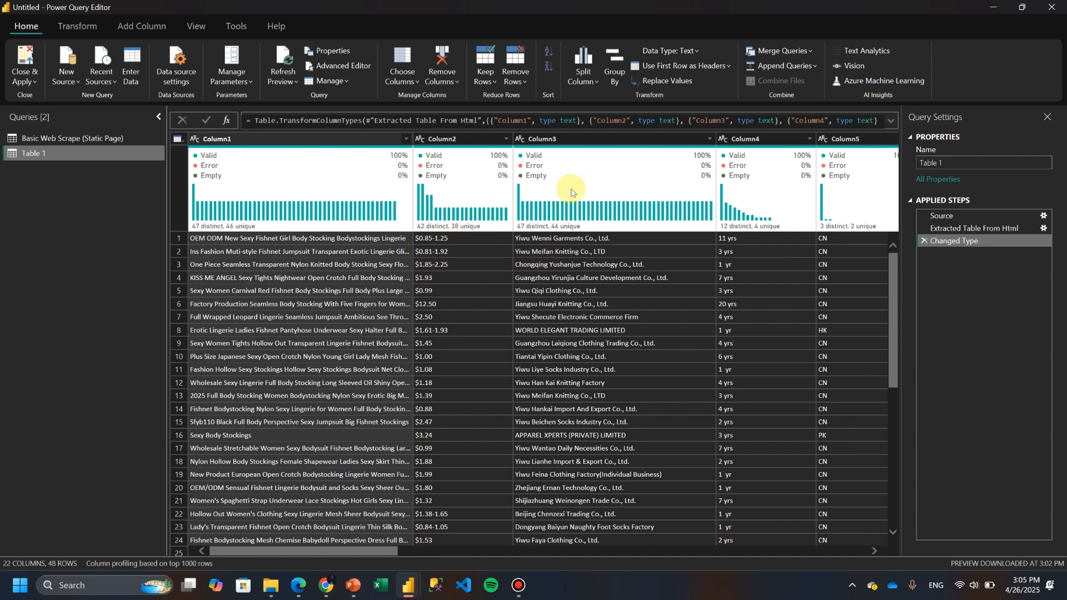
left_click_drag(377, 551, 440, 556)
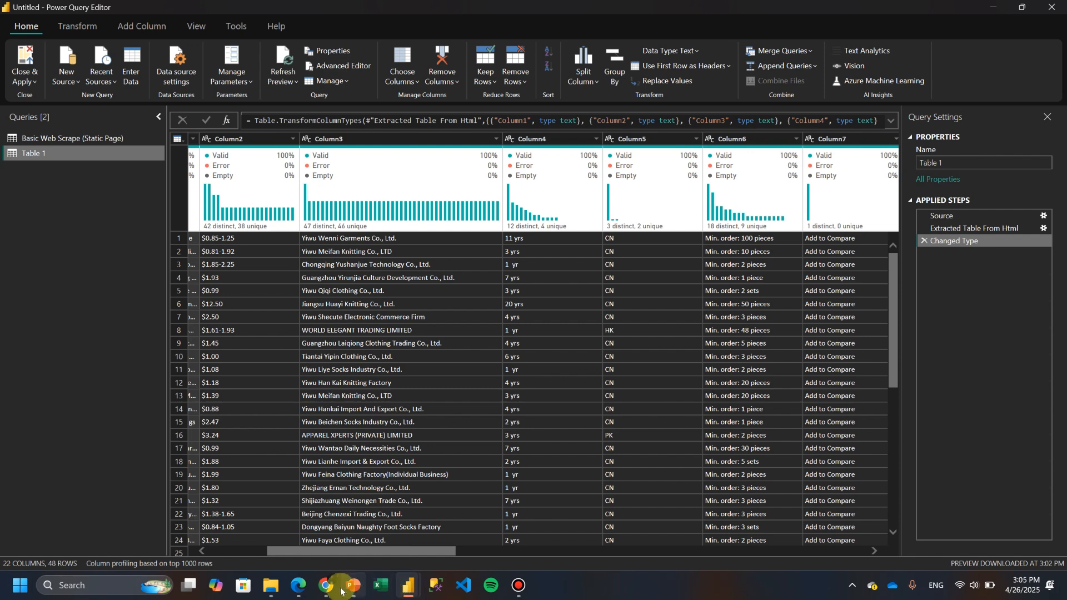
mouse_move(341, 590)
left_click(384, 534)
scroll(293, 459, "down", 3)
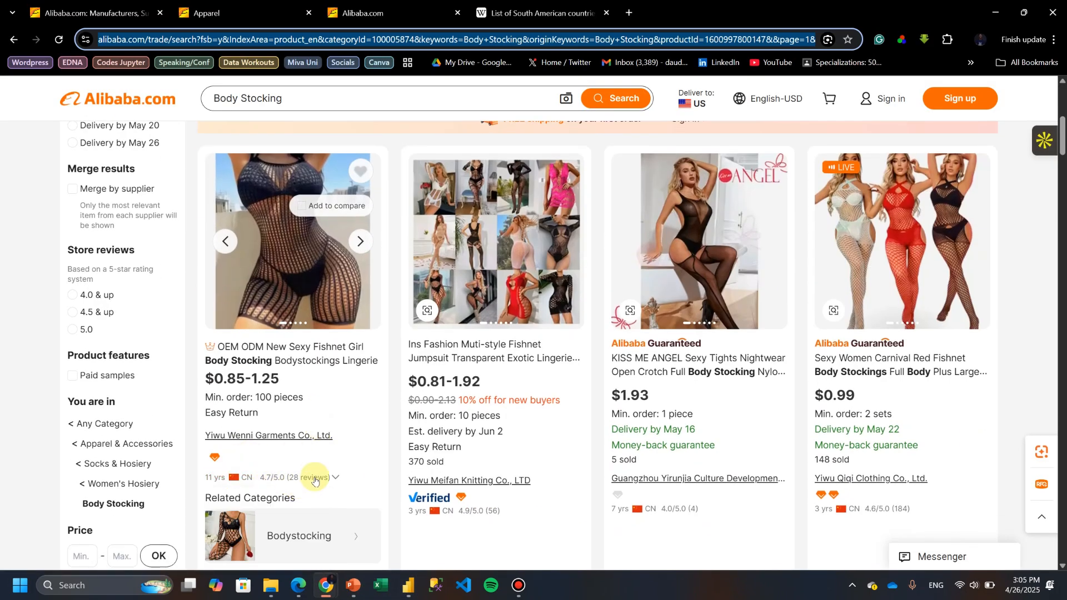
mouse_move(272, 485)
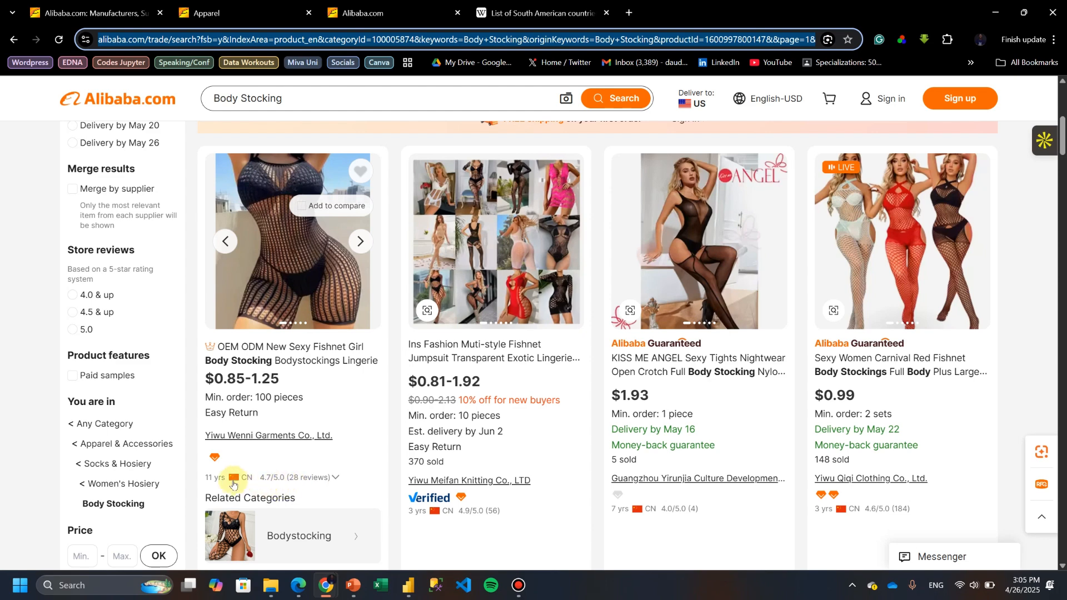
mouse_move(215, 481)
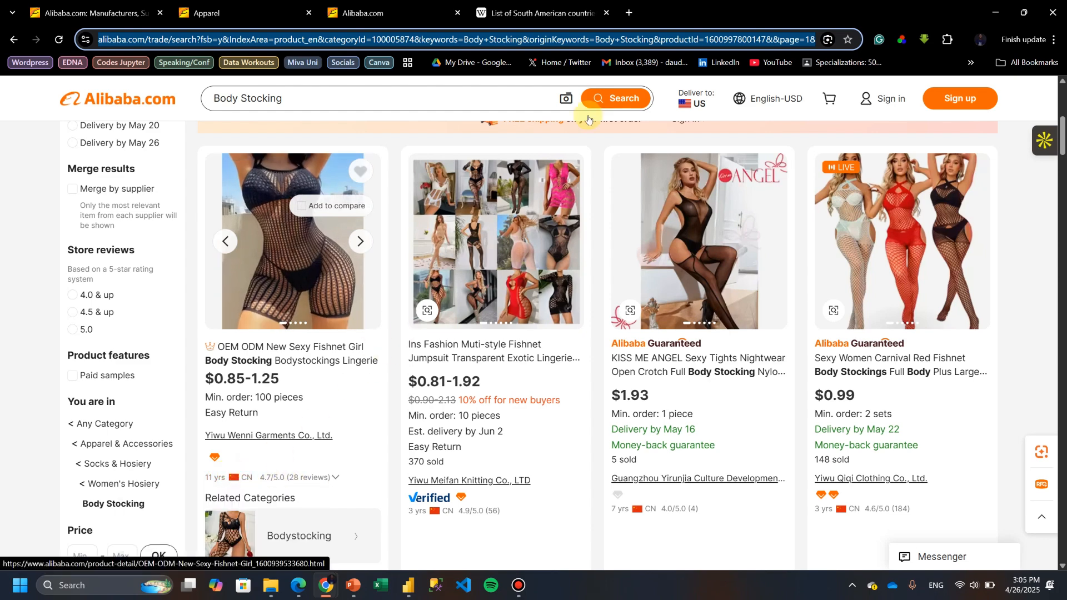
left_click(1000, 15)
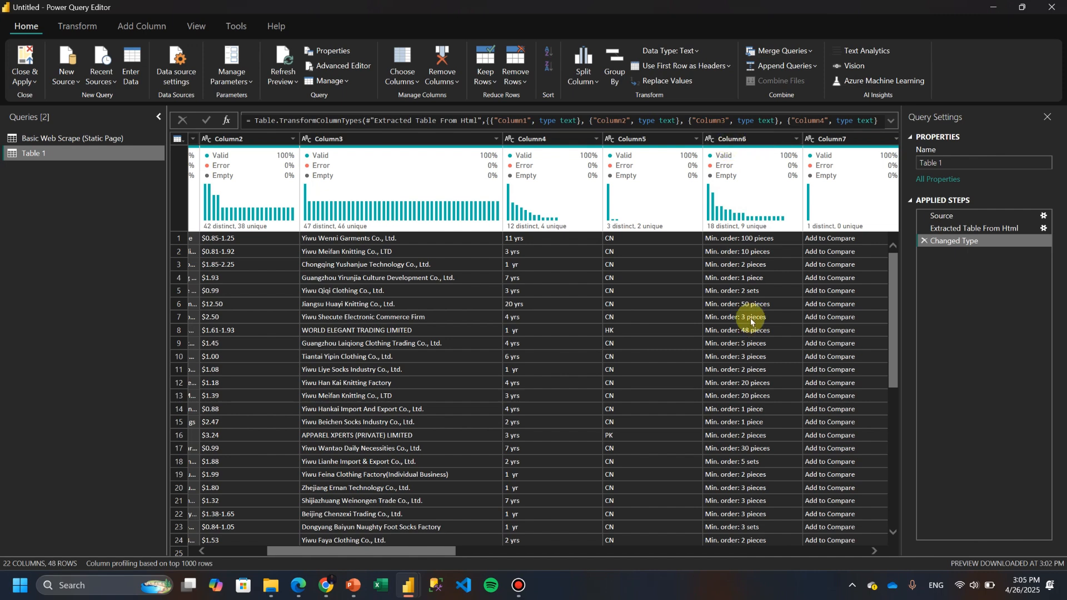
- Review Column5 through Column10 of Table 1 and compare them with the order, delivery and chat details on the Alibaba product cards
left_click_drag(456, 552, 527, 551)
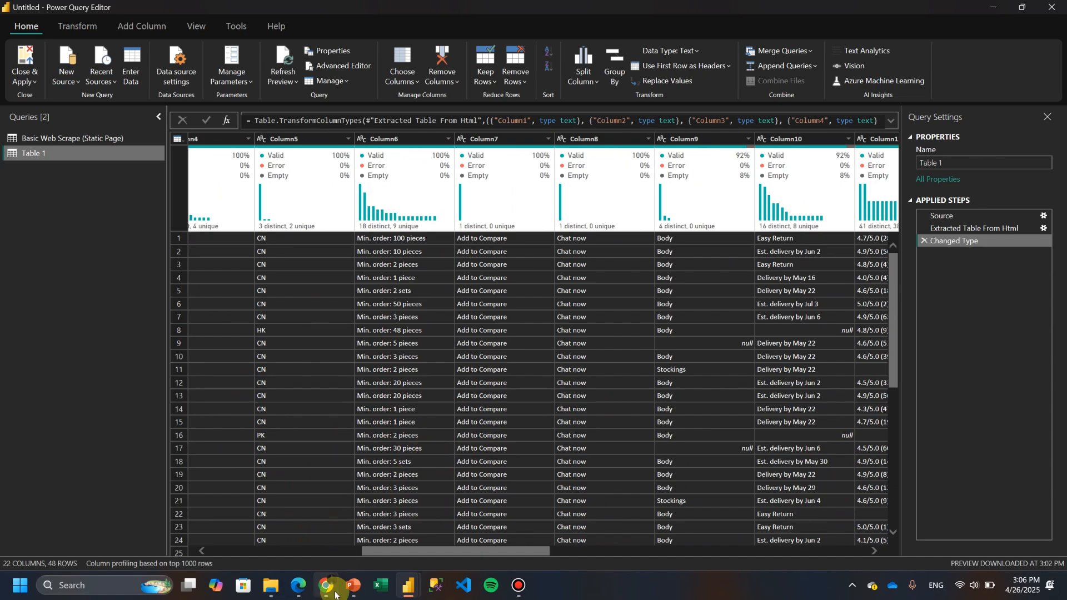
left_click(358, 548)
scroll(340, 436, "down", 2)
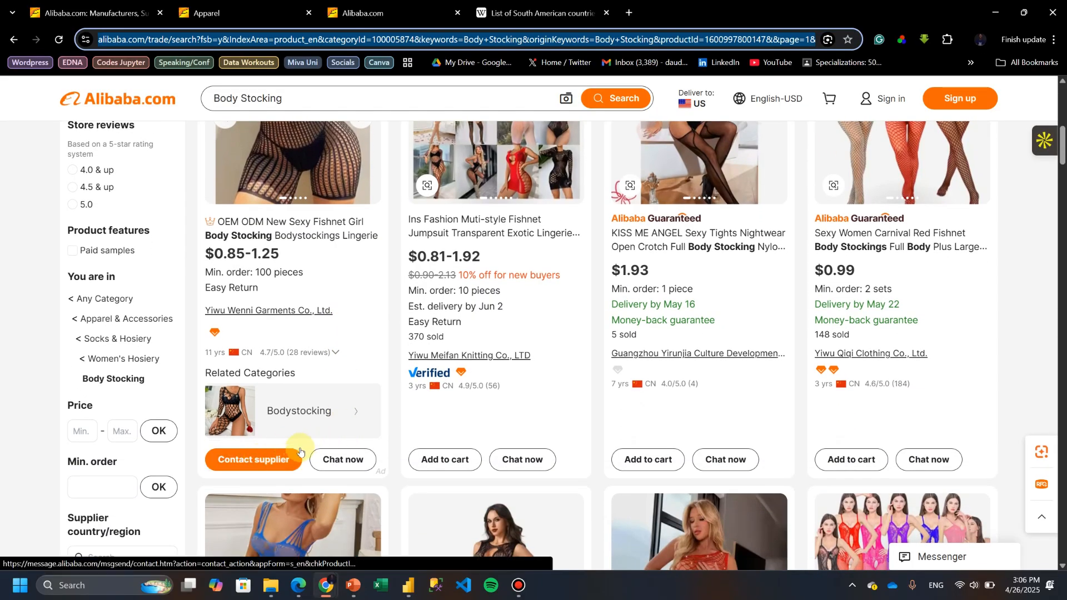
scroll(343, 455, "up", 3)
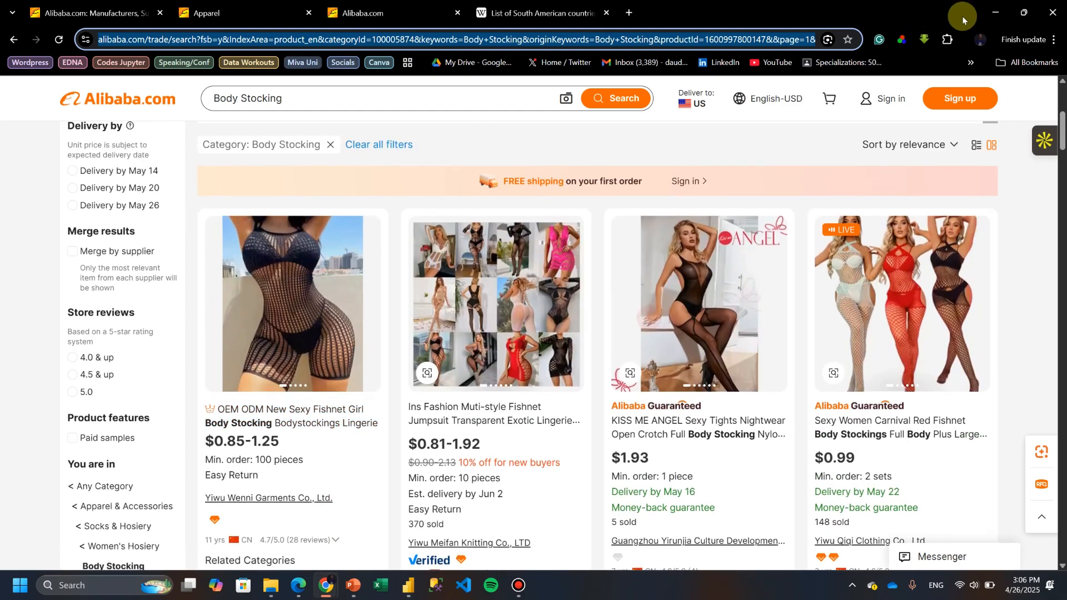
left_click(995, 12)
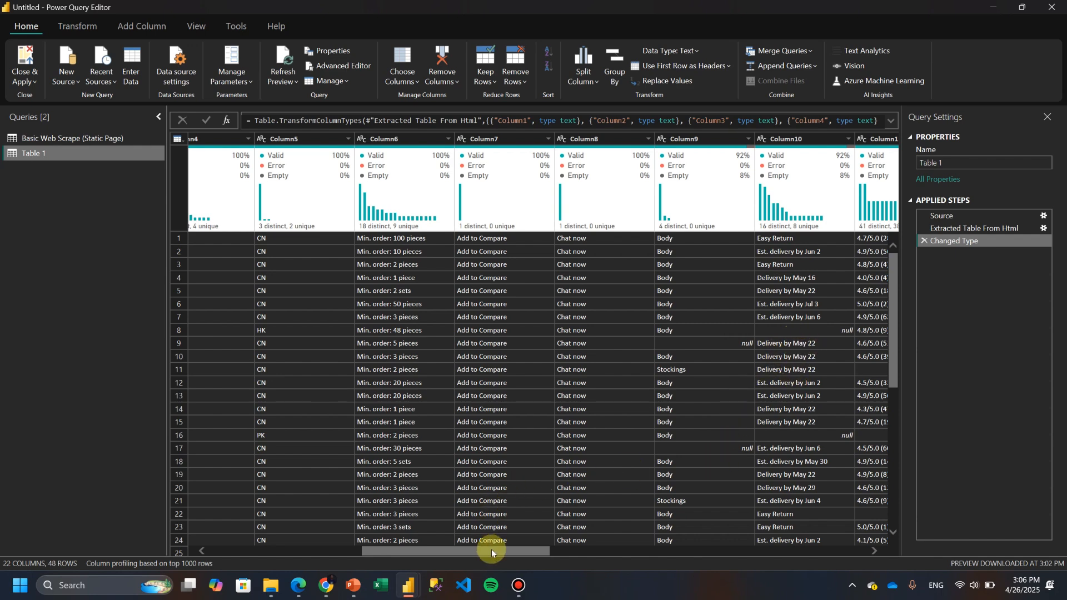
- Examine the rows and column quality of Table 1 from Column7 through Column22 in the Power Query Editor
left_click_drag(492, 553, 553, 561)
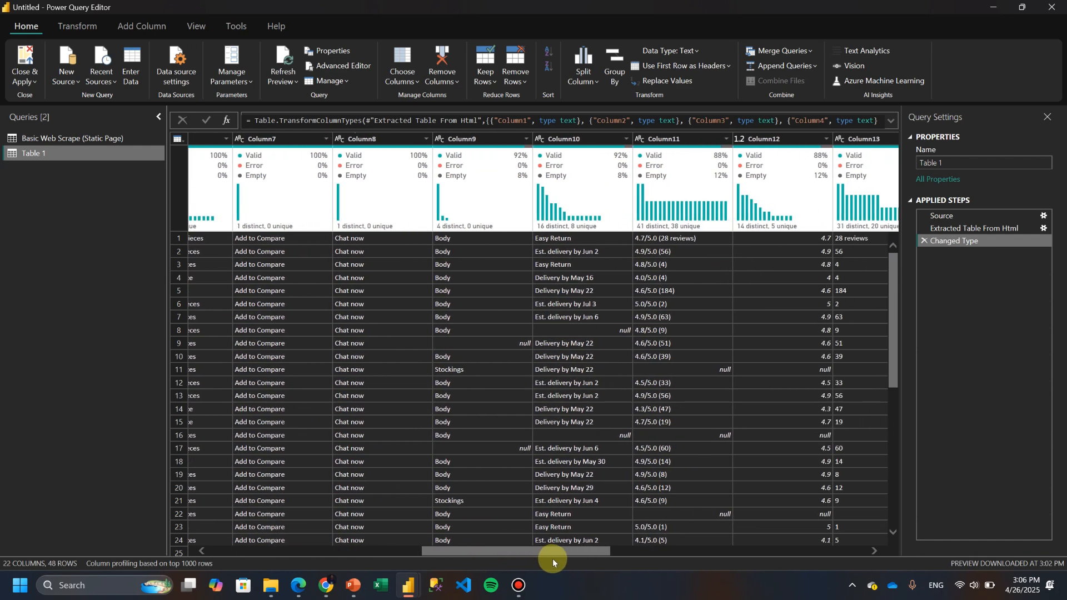
scroll(581, 239, "down", 3)
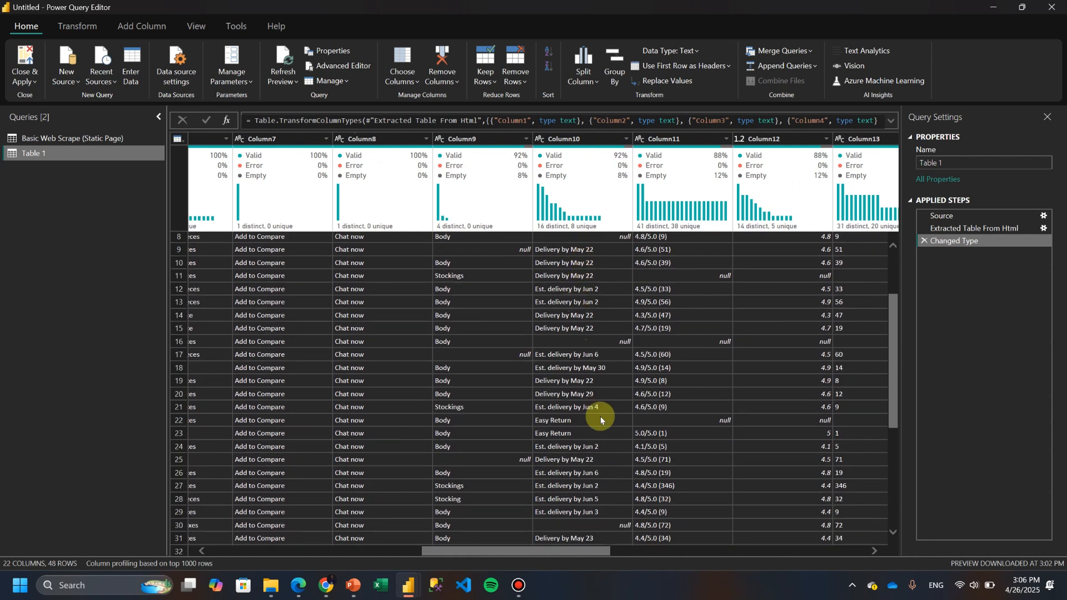
scroll(592, 422, "down", 5)
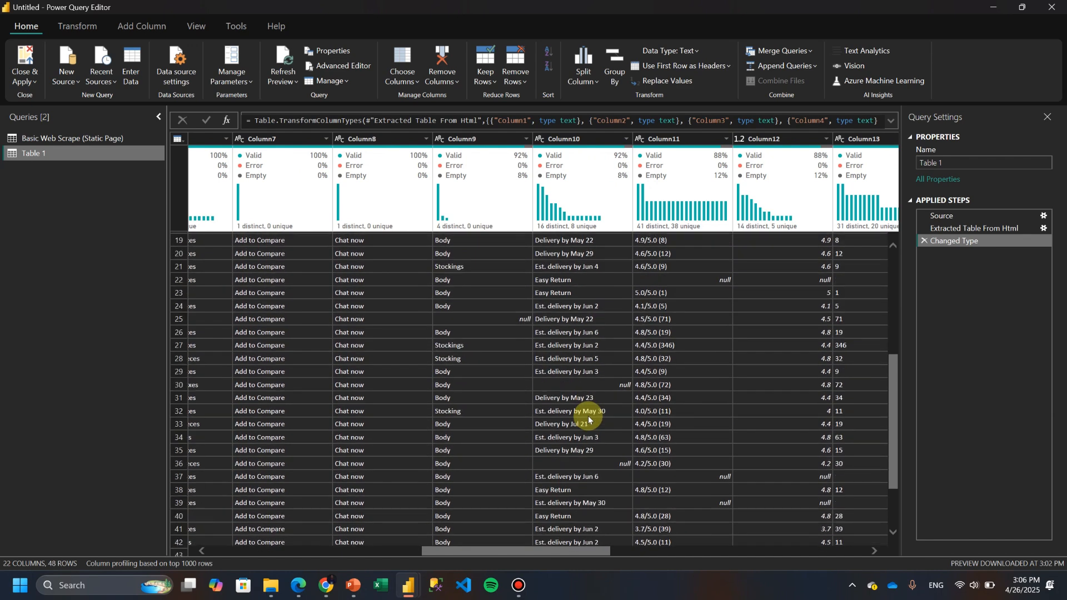
scroll(589, 421, "up", 8)
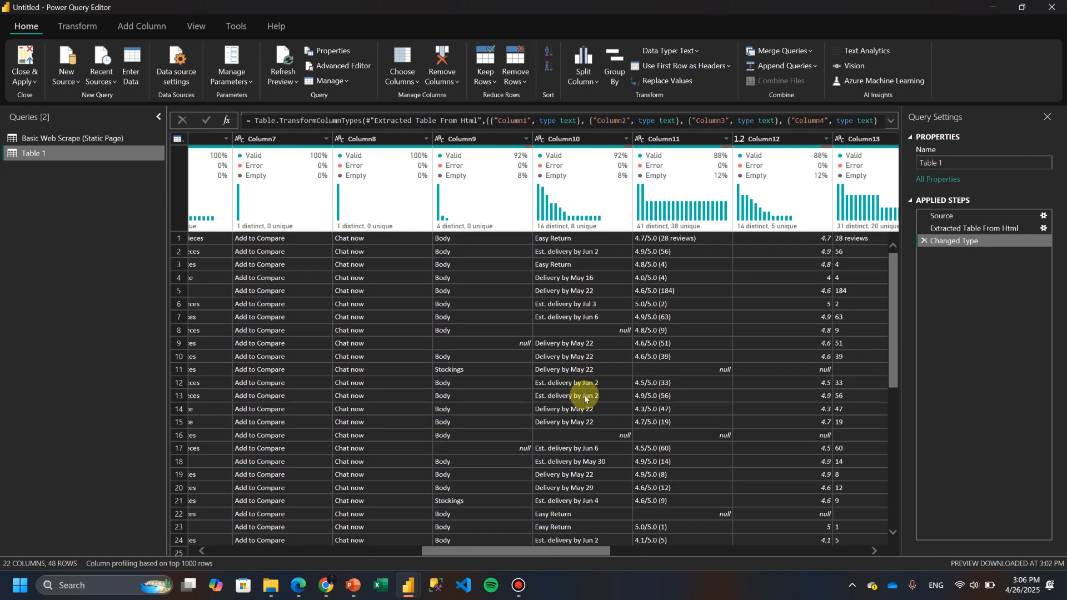
scroll(595, 552, "right", 3)
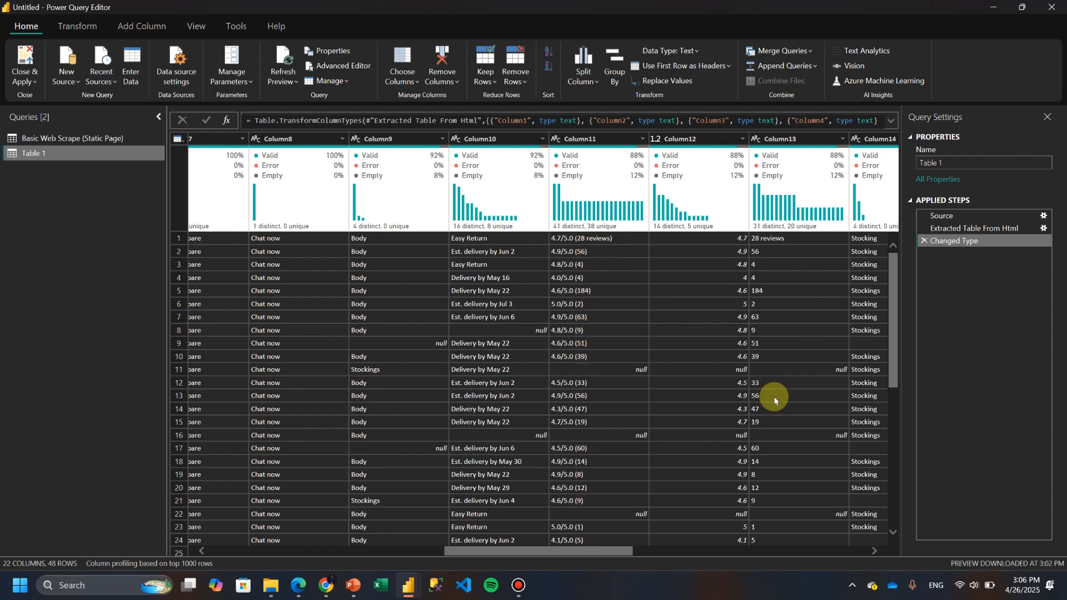
left_click_drag(588, 553, 688, 556)
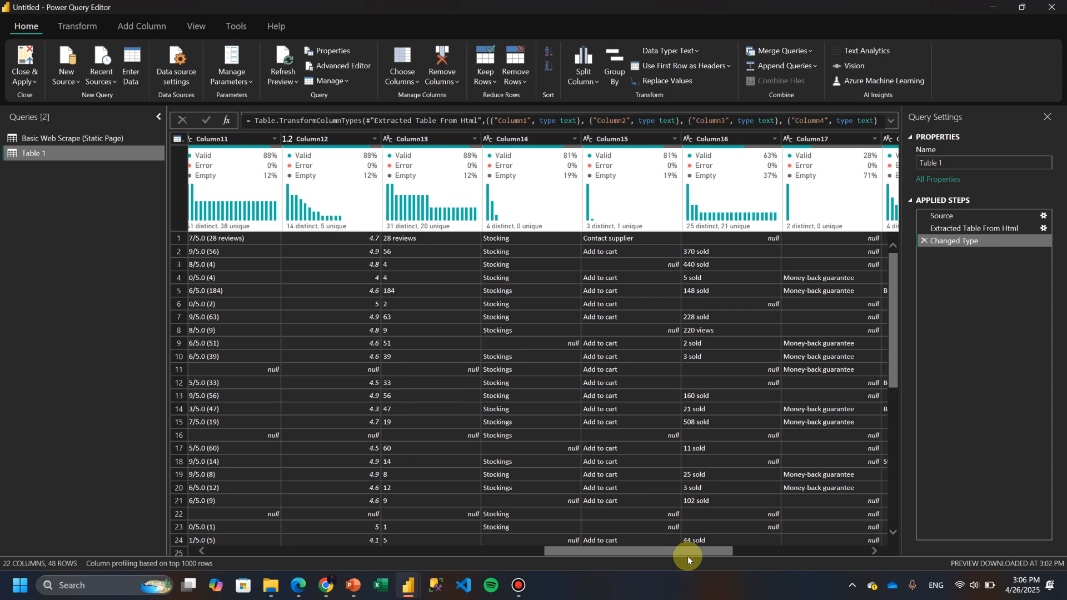
scroll(698, 300, "down", 2)
scroll(698, 300, "up", 2)
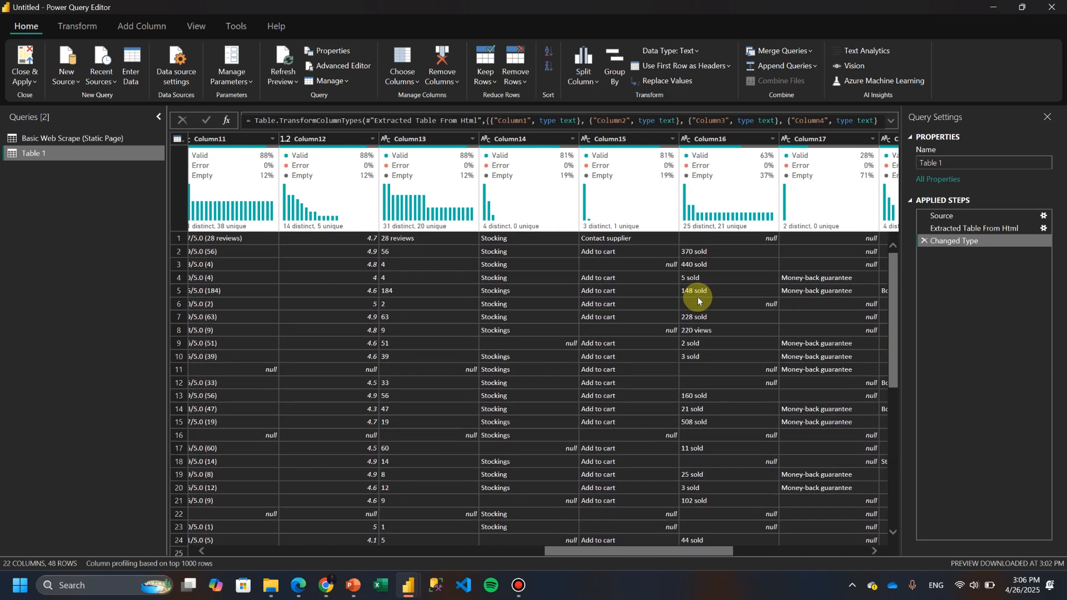
left_click_drag(702, 555, 838, 557)
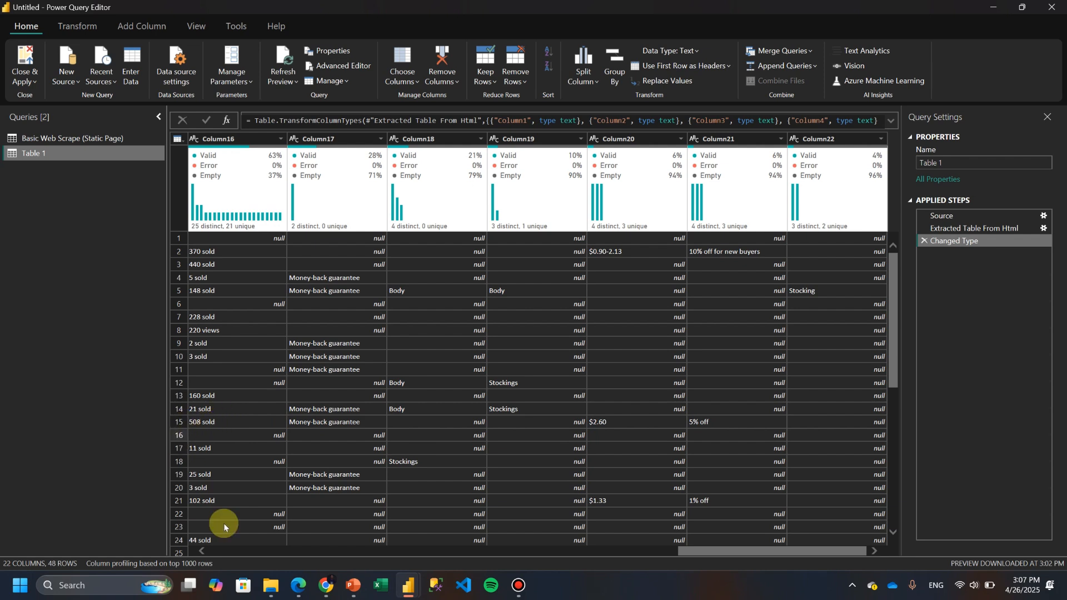
- Compare the last columns of Table 1, Column16 through Column22, with product cards further down the Alibaba results page in Chrome
mouse_move(326, 585)
left_click(373, 525)
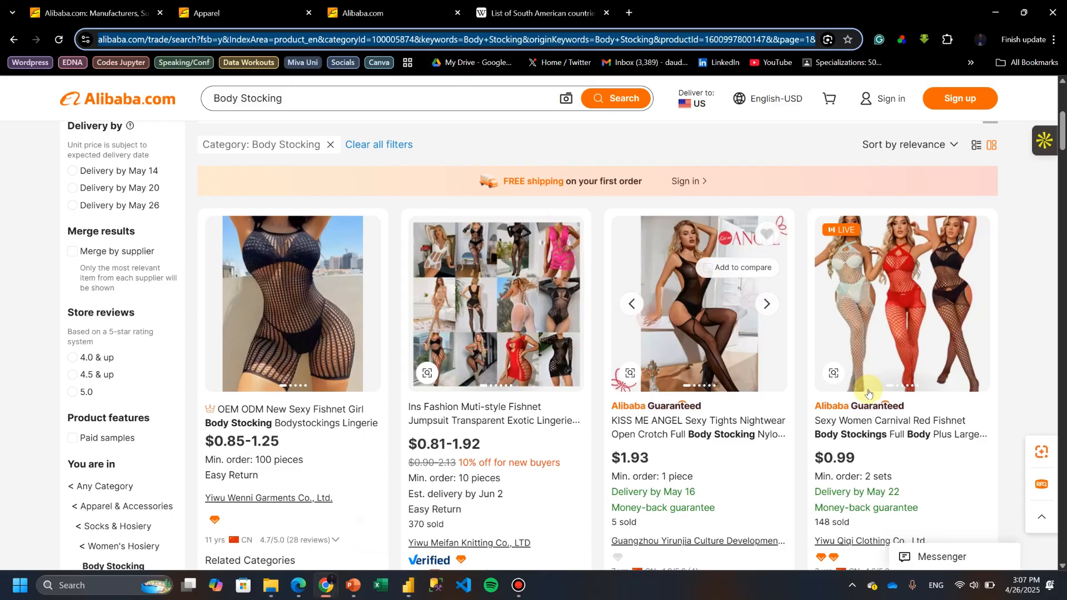
scroll(868, 393, "down", 20)
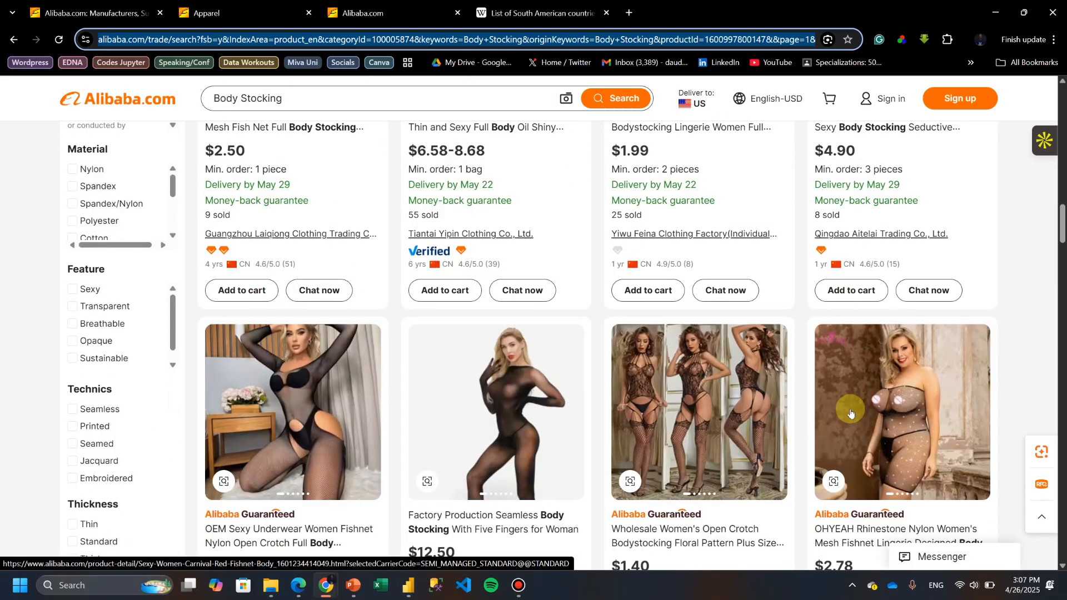
scroll(850, 413, "down", 3)
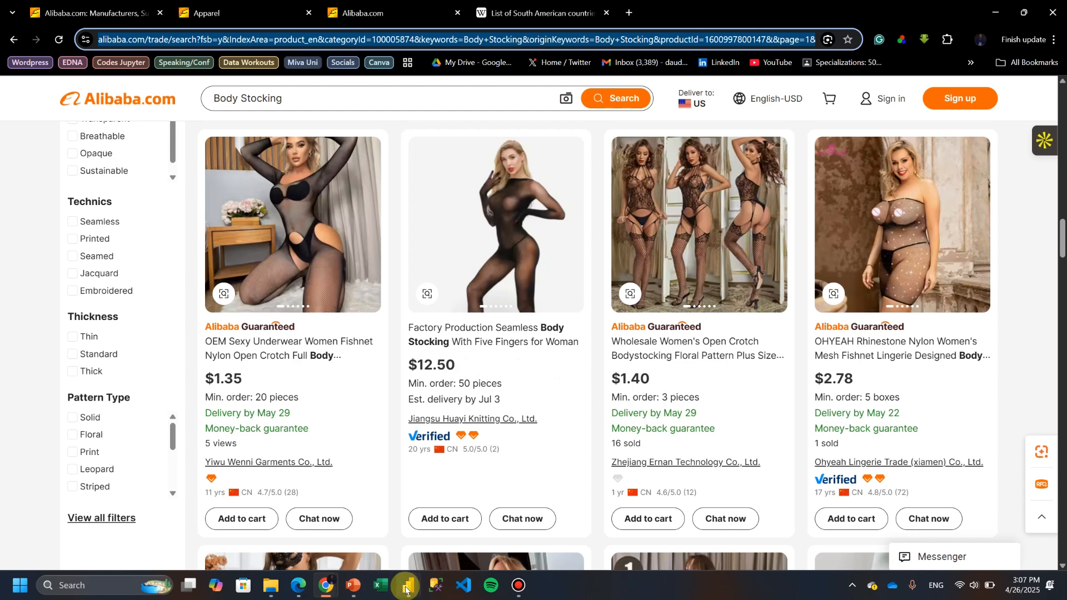
mouse_move(406, 588)
left_click(502, 523)
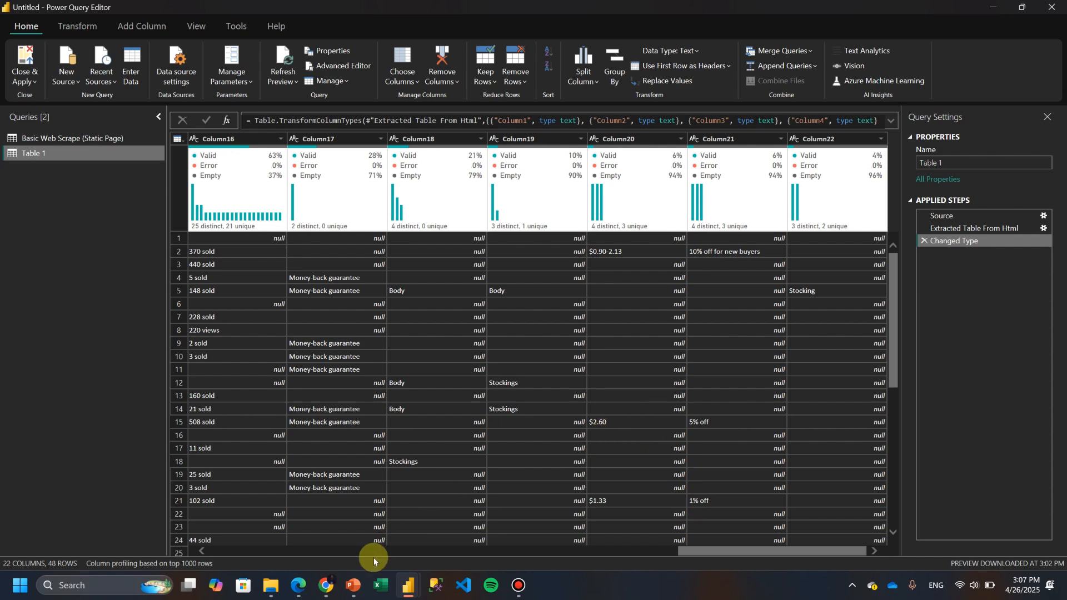
mouse_move(326, 587)
left_click(368, 537)
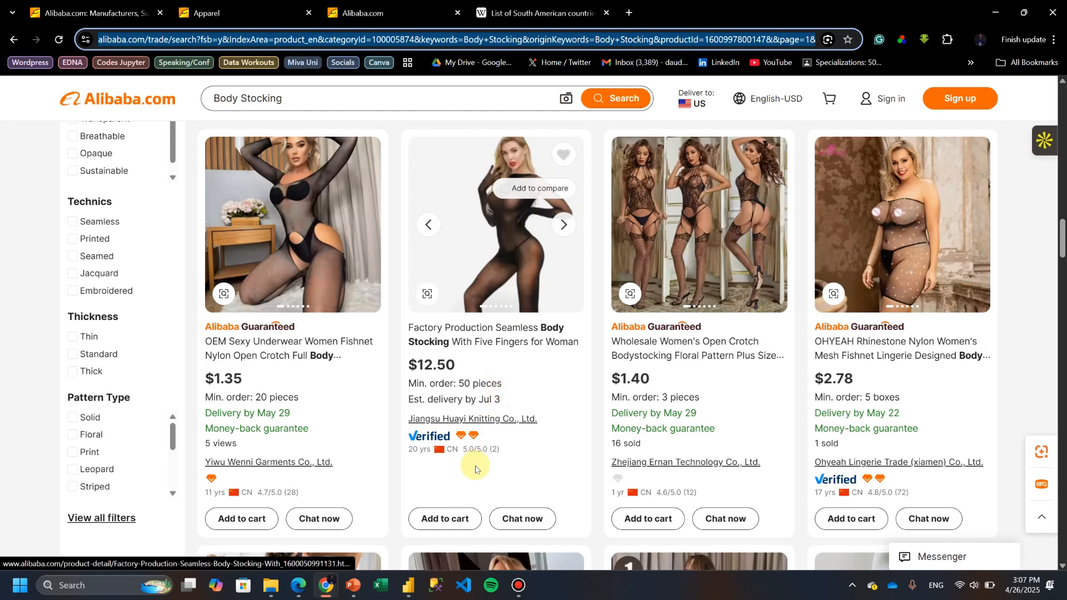
scroll(475, 367, "up", 5)
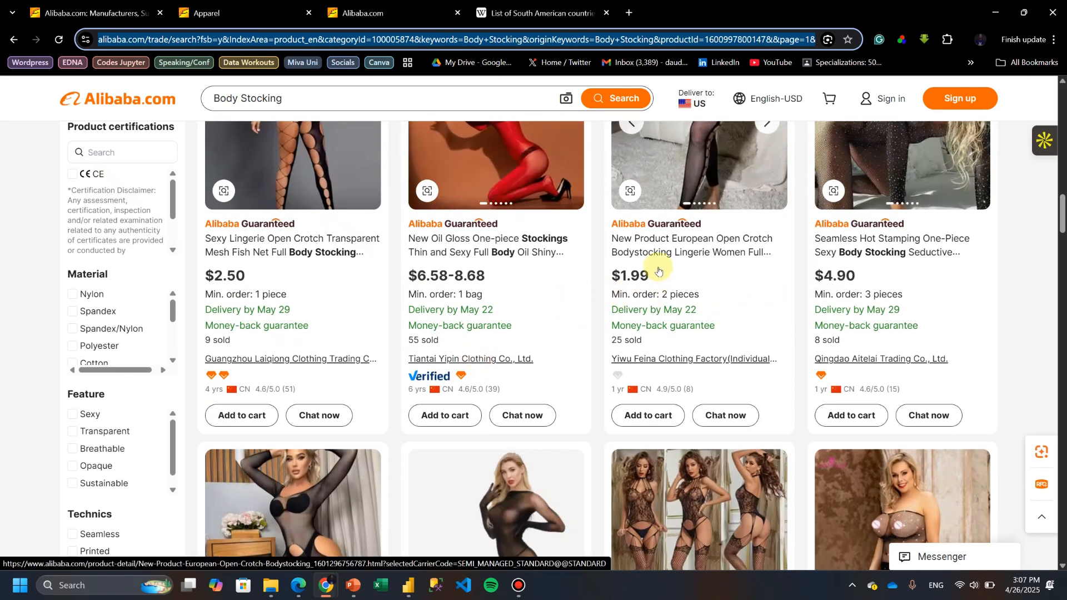
- Review the price, minimum order, delivery and sold details on the product cards higher up the Alibaba results page
scroll(437, 339, "up", 1)
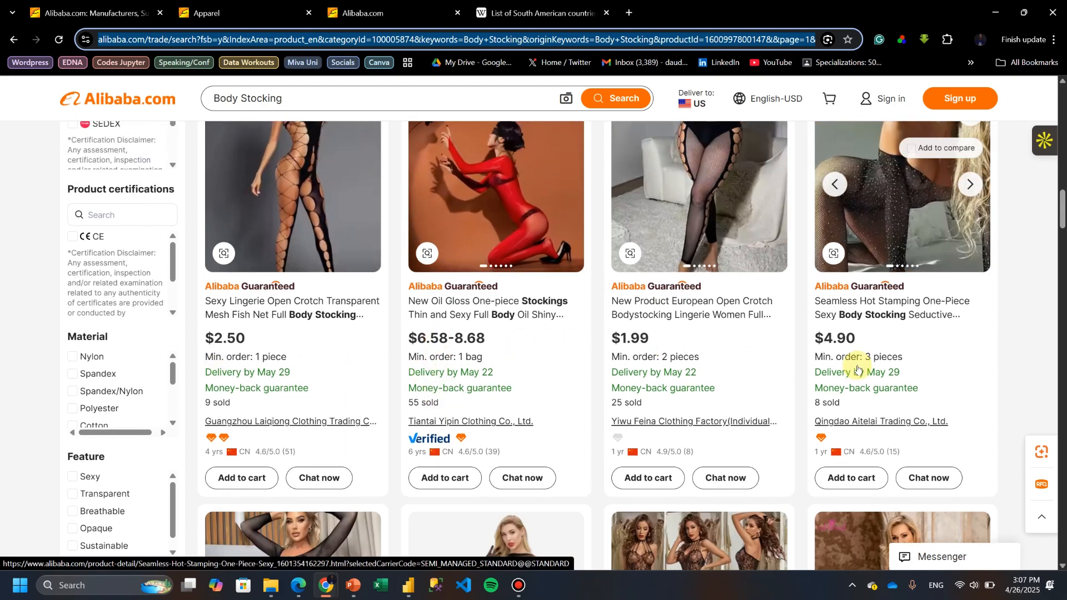
scroll(857, 370, "up", 3)
scroll(858, 369, "up", 1)
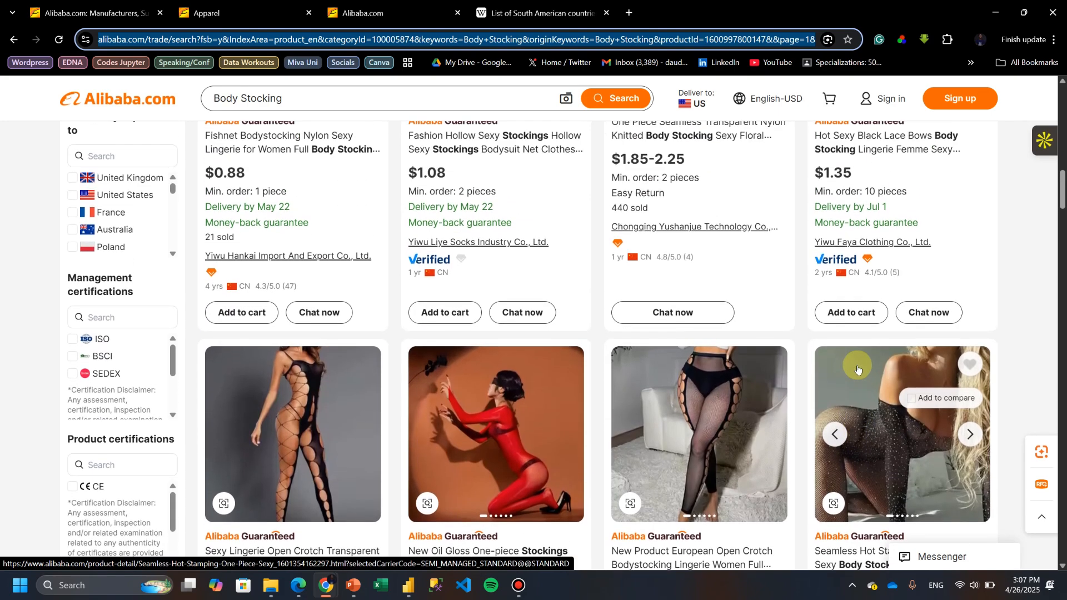
scroll(758, 350, "up", 2)
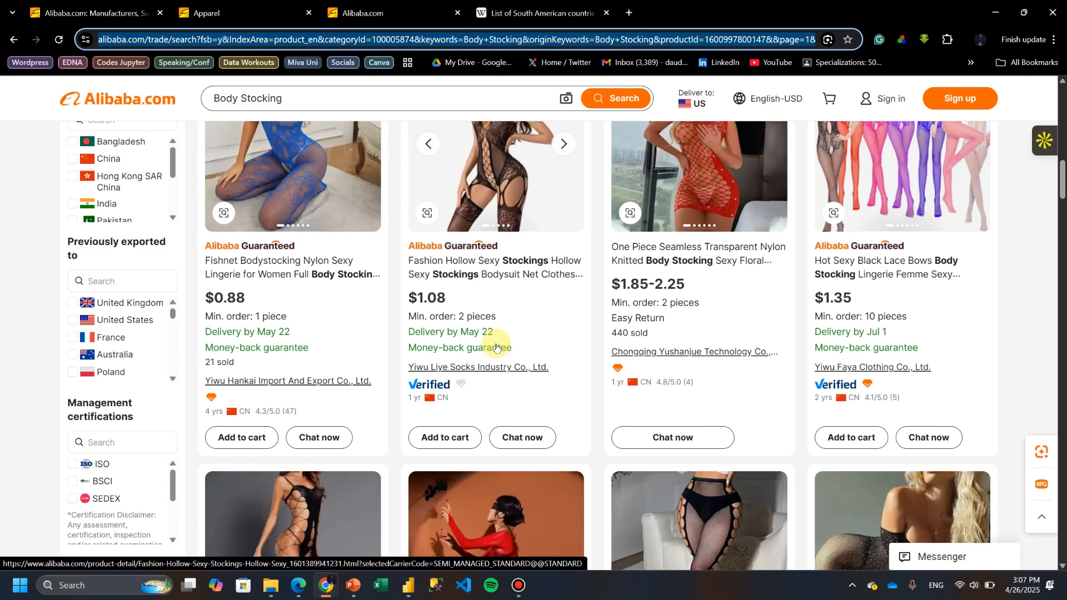
scroll(495, 347, "up", 7)
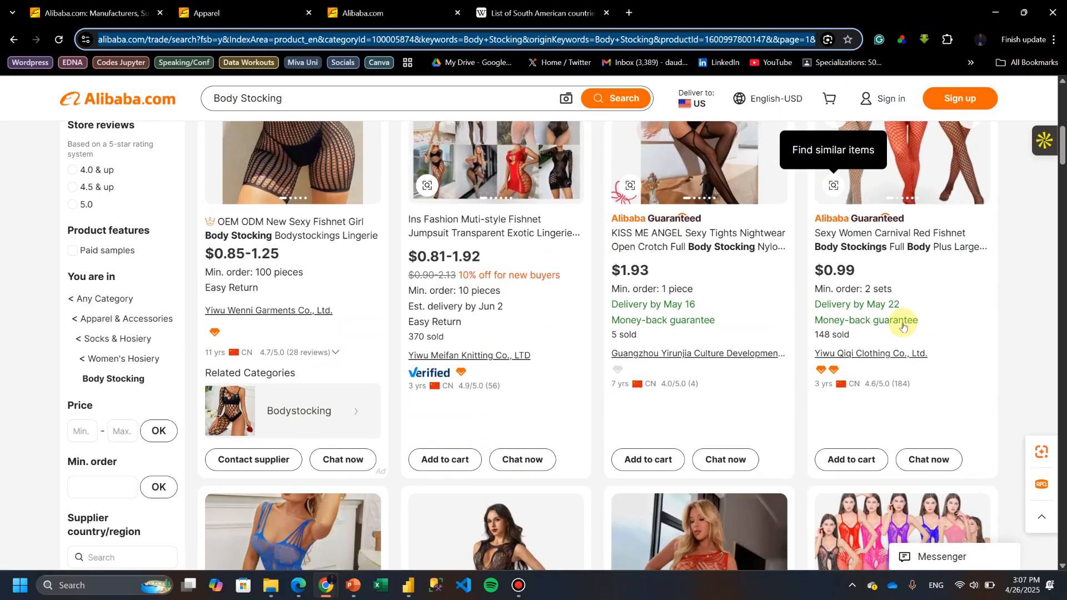
- Switch back to the Power Query Editor and rename Column1 of Table 1 as Product name
left_click(1002, 13)
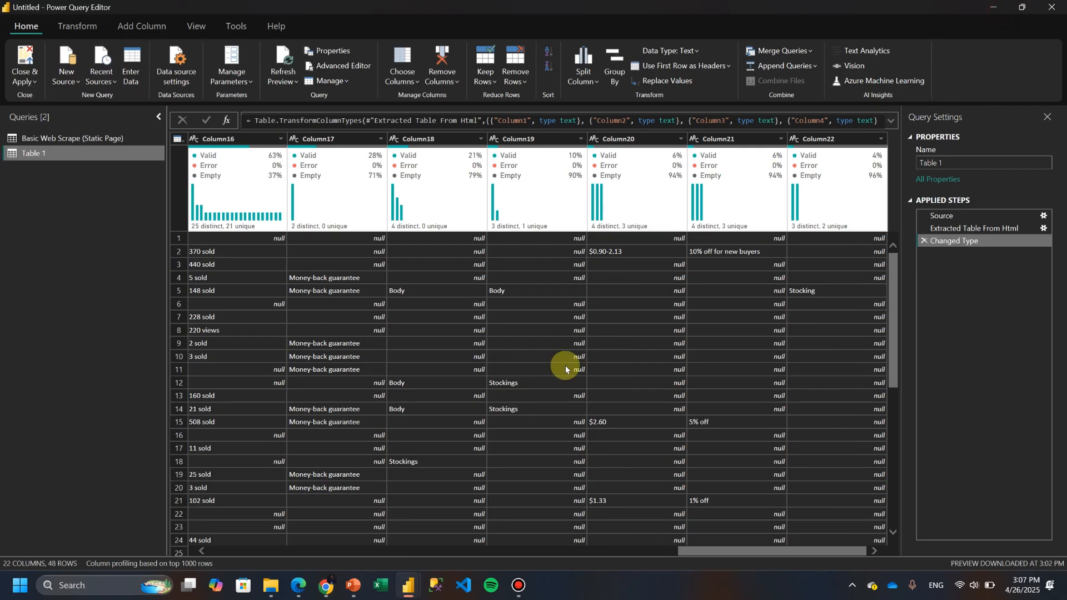
scroll(489, 537, "left", 15)
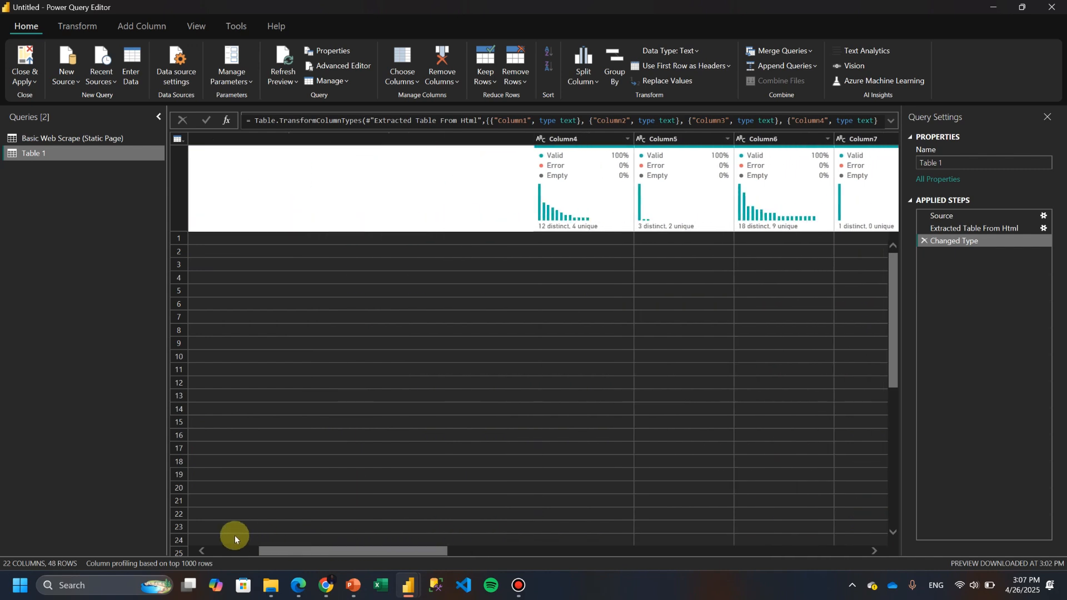
left_click(298, 142)
double_click(299, 141)
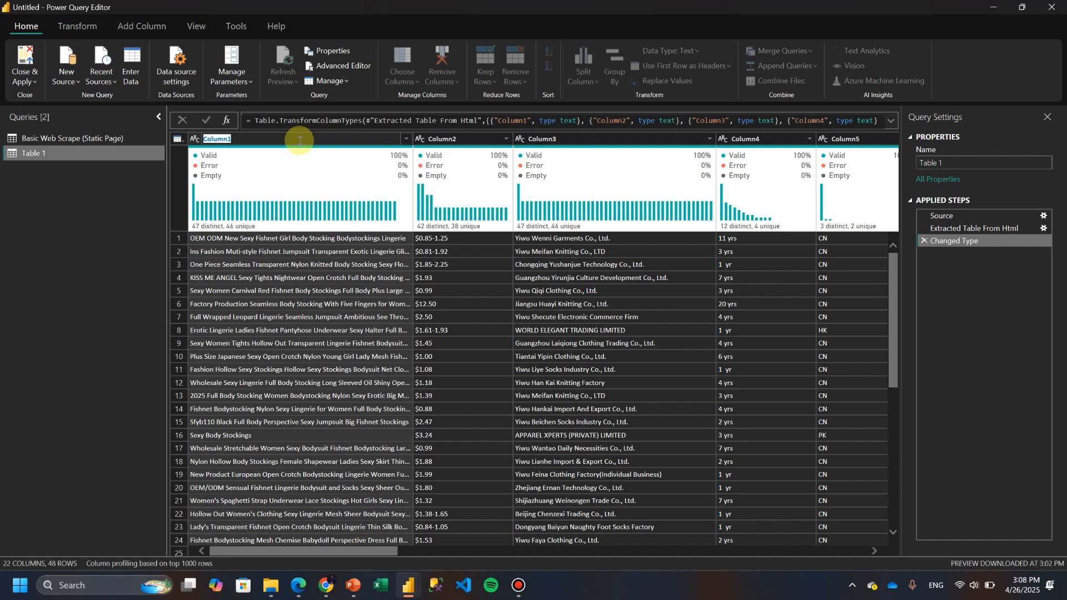
key("XF86KbdLightOnOff")
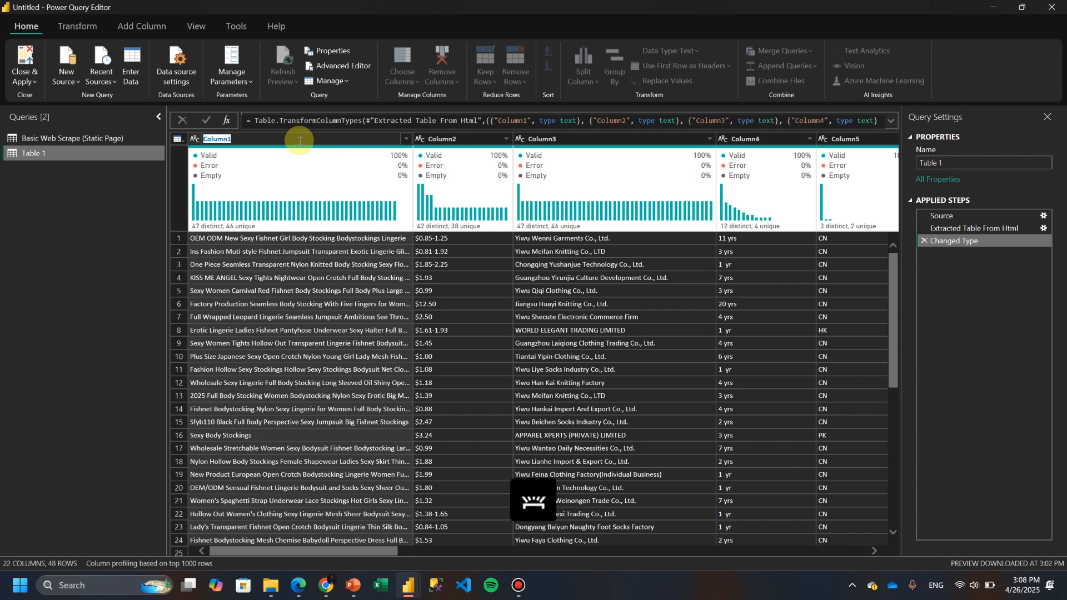
type("Product name")
key("Return")
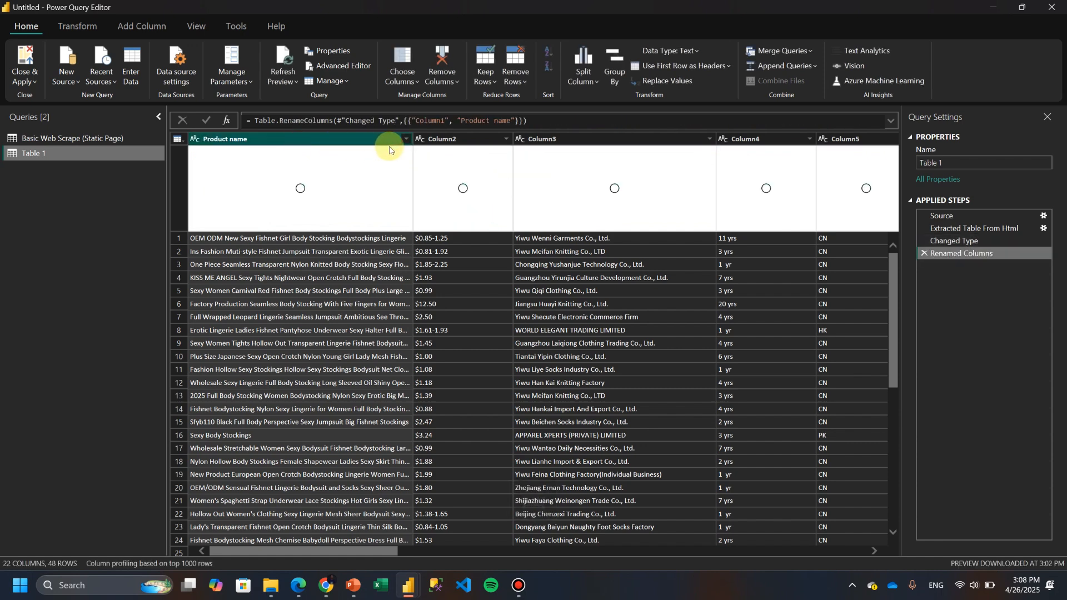
- Rename Column2 as Actual Price and Column3 as Company Selling
double_click(445, 140)
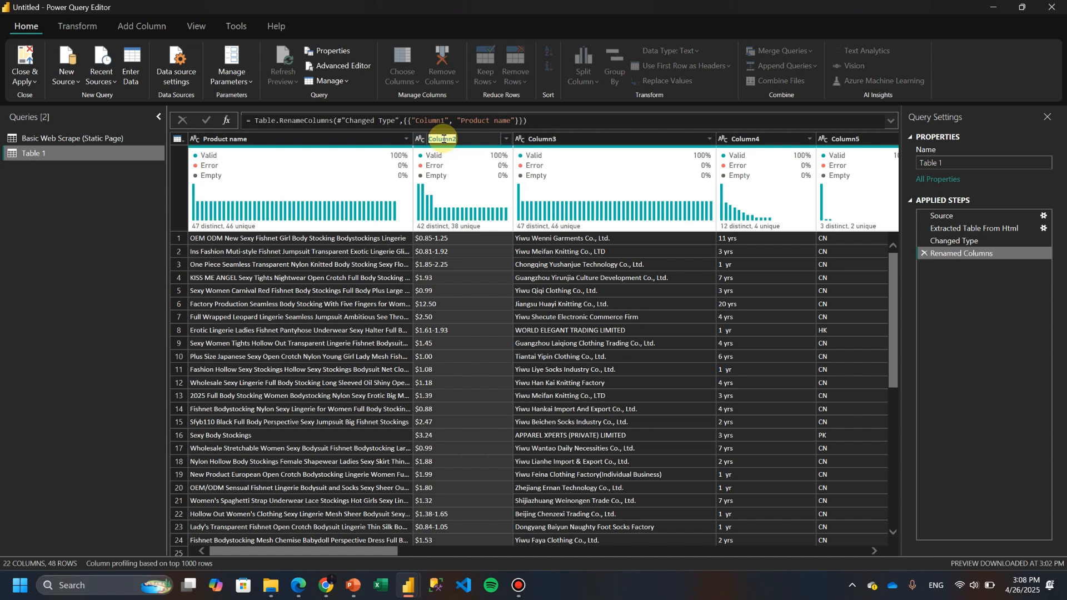
type("Actual Price")
key("Return")
double_click(537, 140)
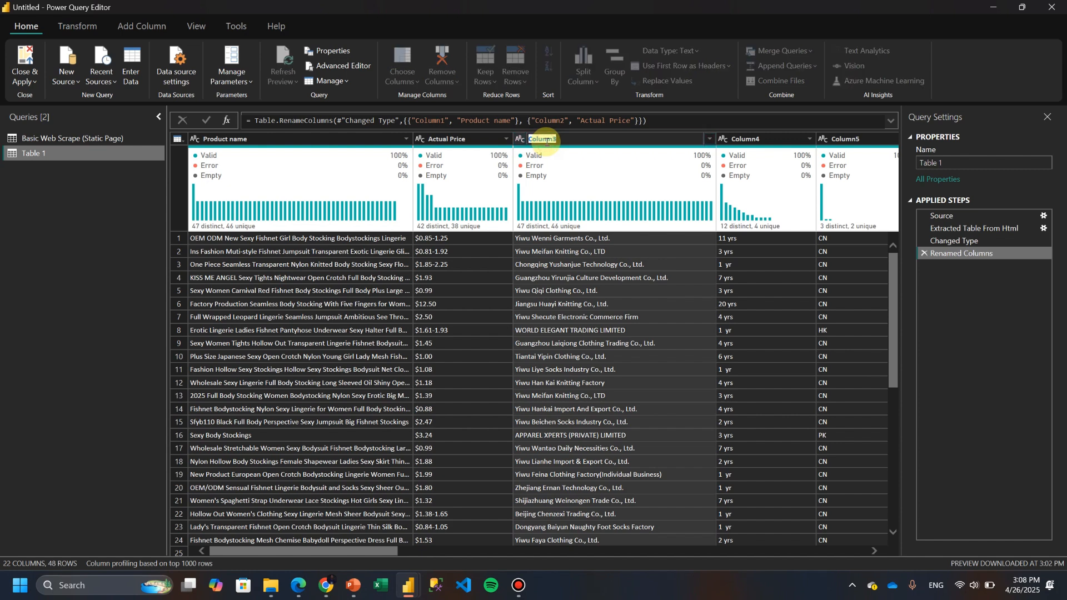
type("Company Selling")
key("Return")
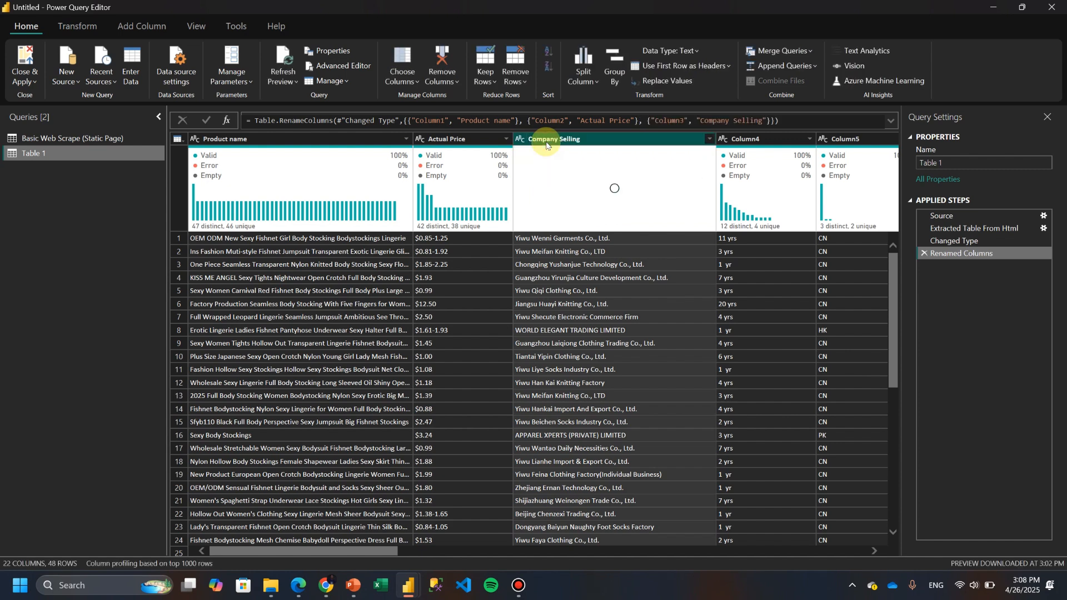
- Rename Column4, which holds the sellers' years, as Years in business
left_click_drag(400, 551, 478, 552)
left_click(456, 139)
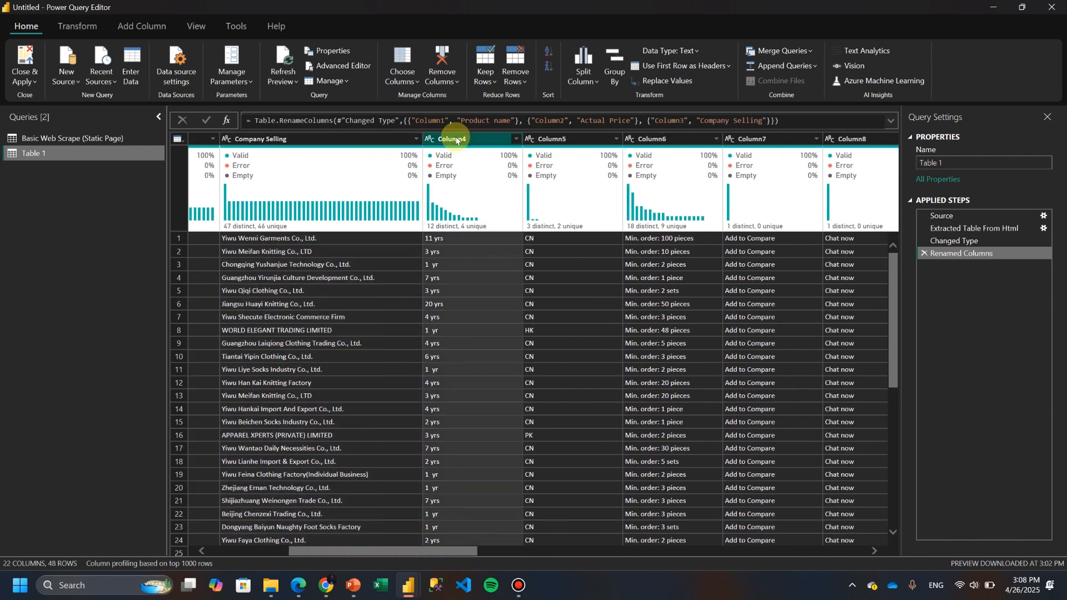
double_click(456, 139)
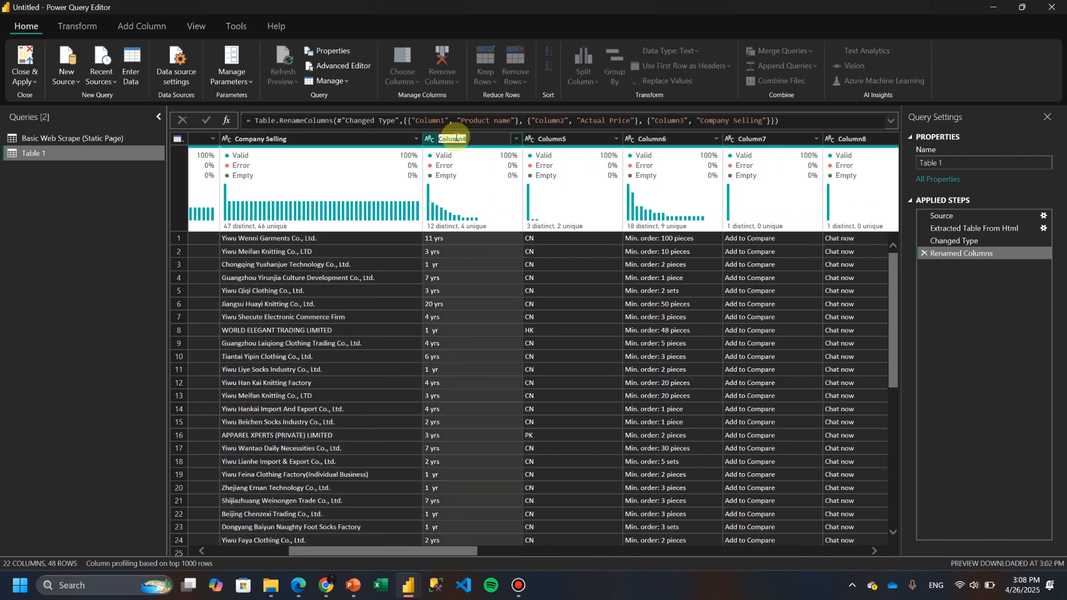
type("Company Dura")
key("BackSpace")
key("BackSpace")
key("BackSpace")
key("BackSpace")
key("BackSpace")
key("BackSpace")
key("BackSpace")
key("BackSpace")
key("BackSpace")
key("BackSpace")
type("Years in business")
key("Return")
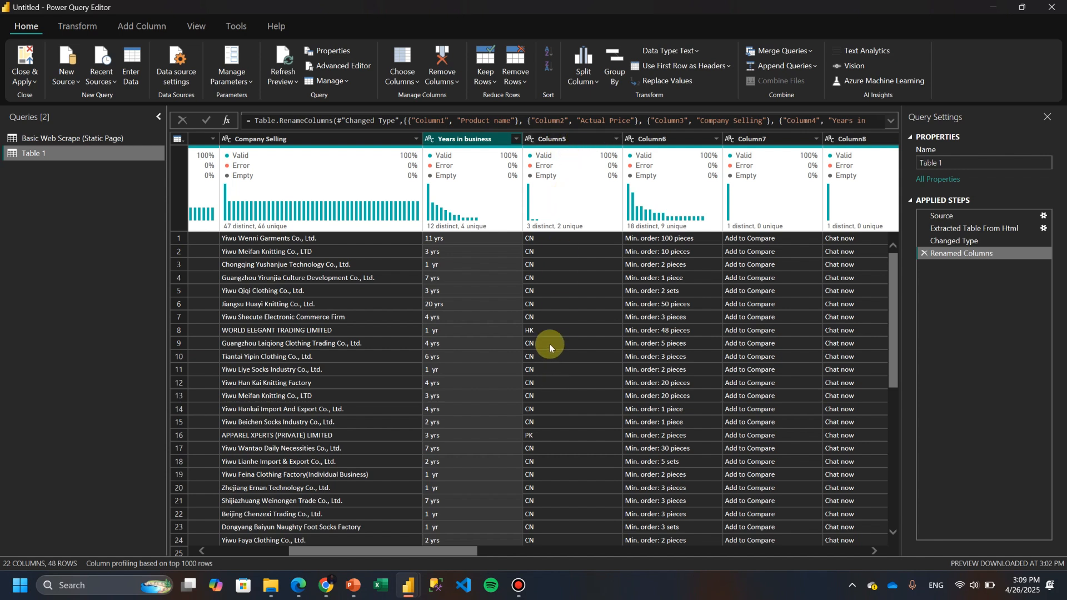
- Rename Column5 as Company Location and Column6 as Qty Available
double_click(553, 139)
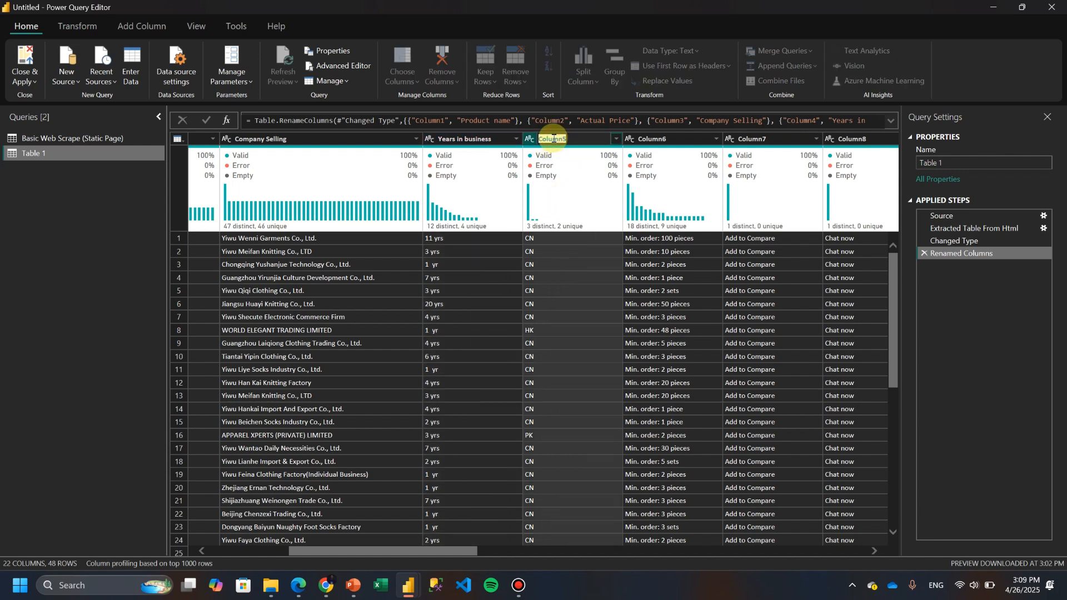
type("Company Location")
key("Return")
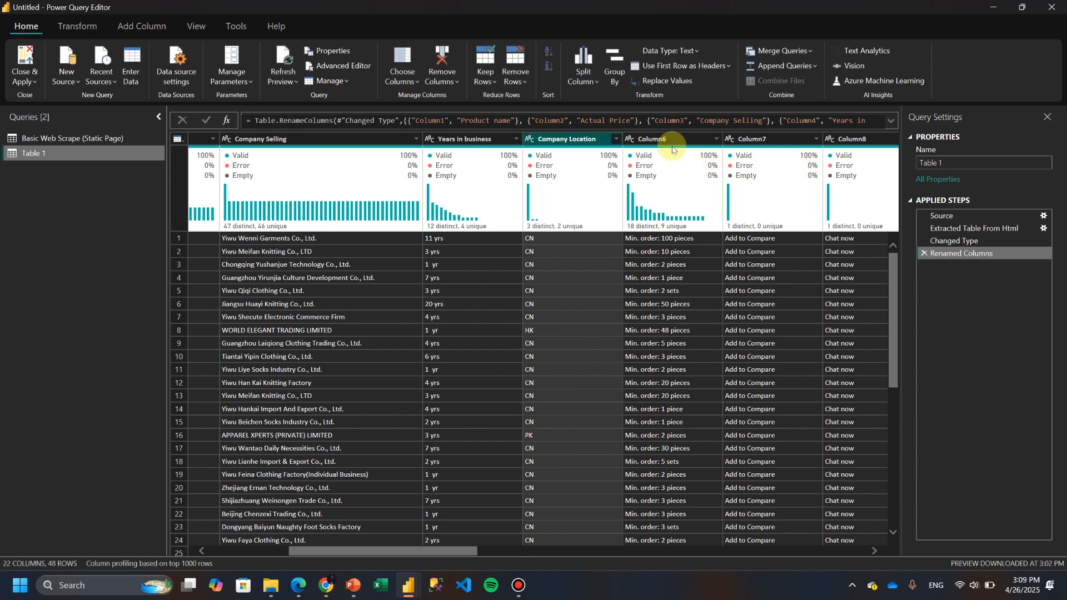
double_click(659, 138)
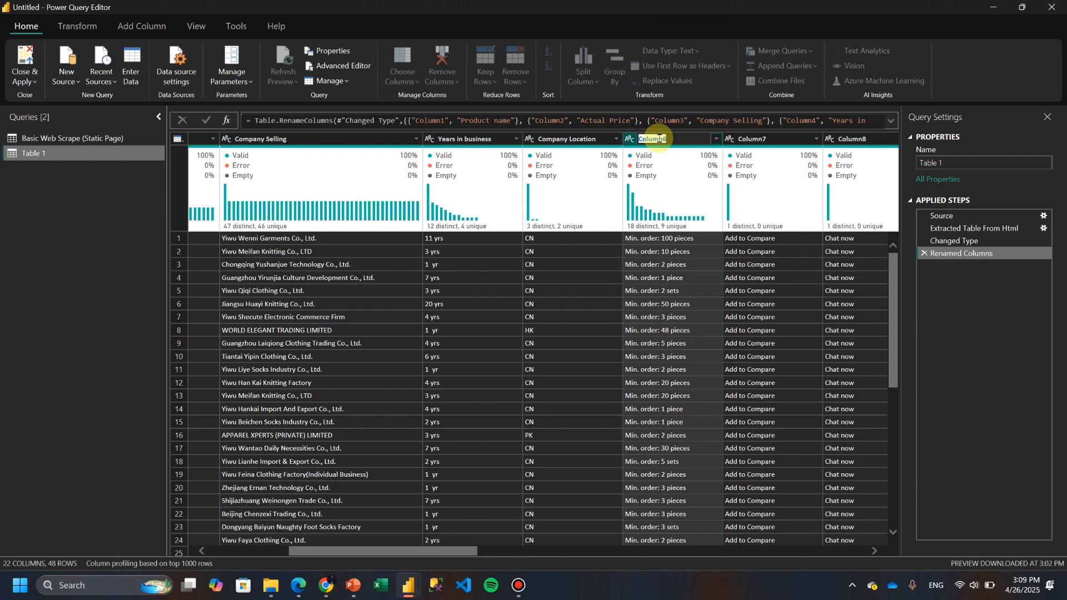
type("Qty Available")
key("Return")
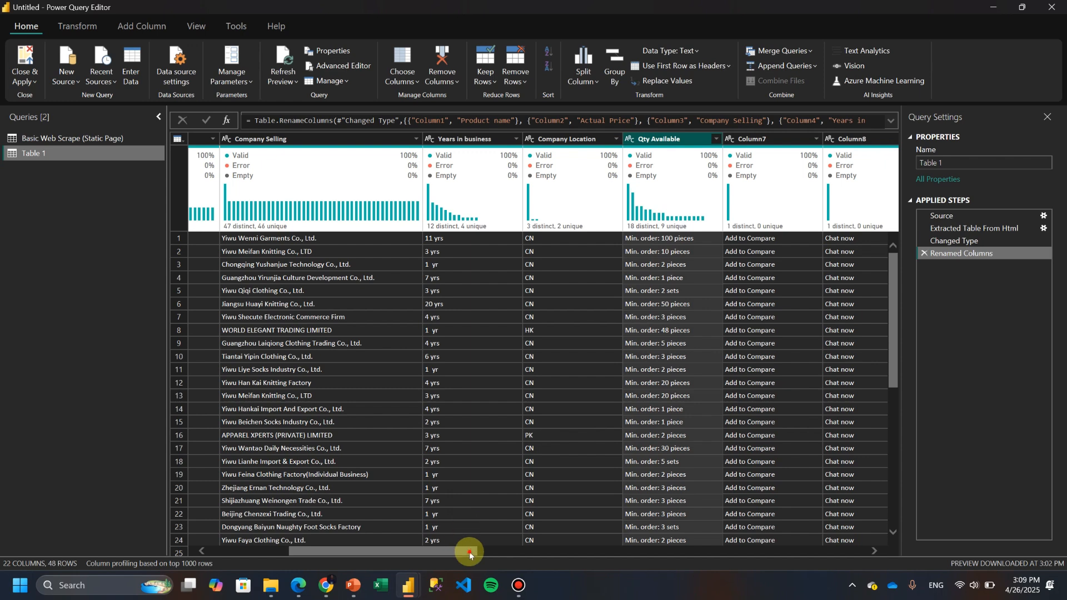
- Rename Column10, which holds the delivery dates, as Estimated Delivery
left_click_drag(469, 552, 620, 579)
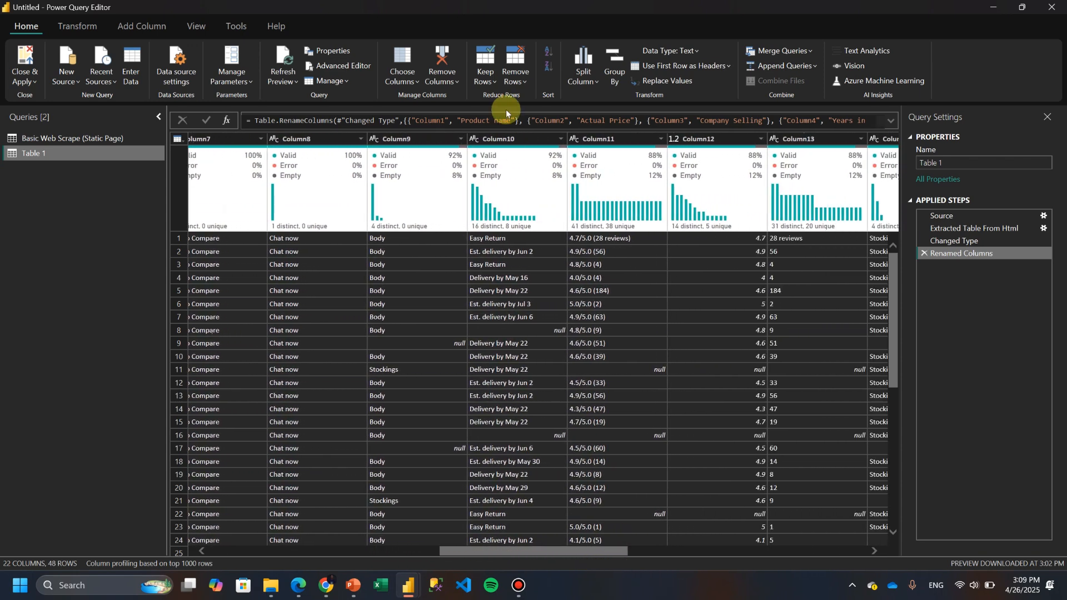
double_click(512, 139)
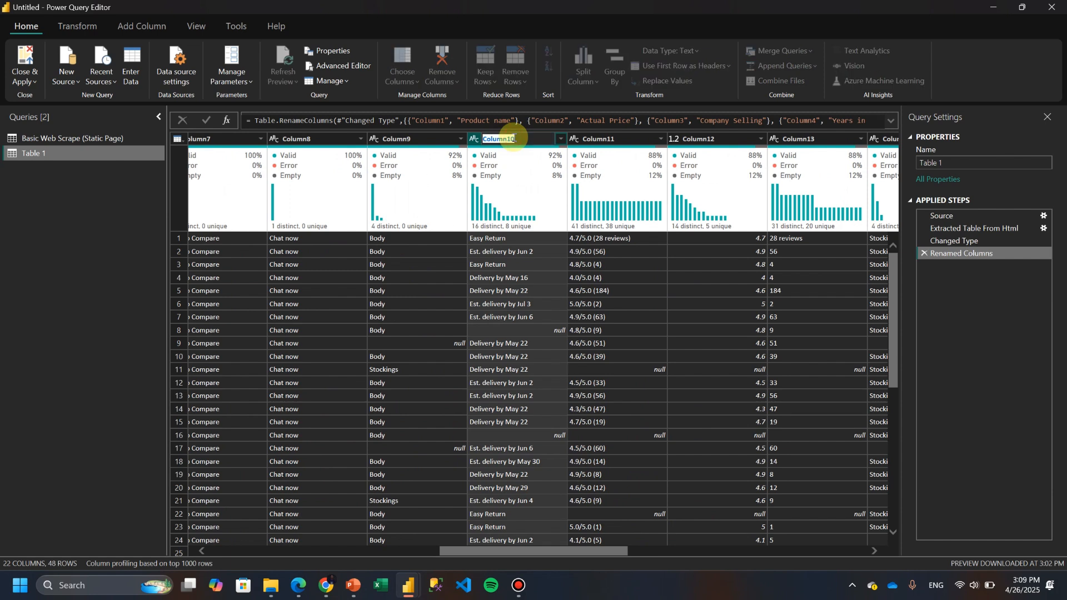
type("Estimated Delivery")
key("Return")
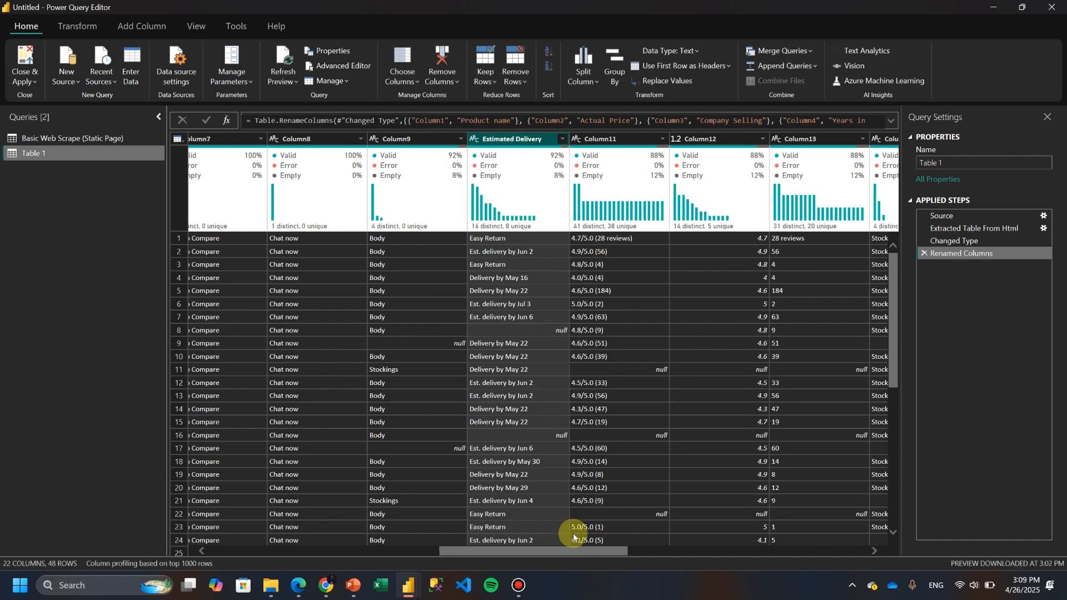
- Rename the decimal number column Column12 as Rating
left_click(648, 555)
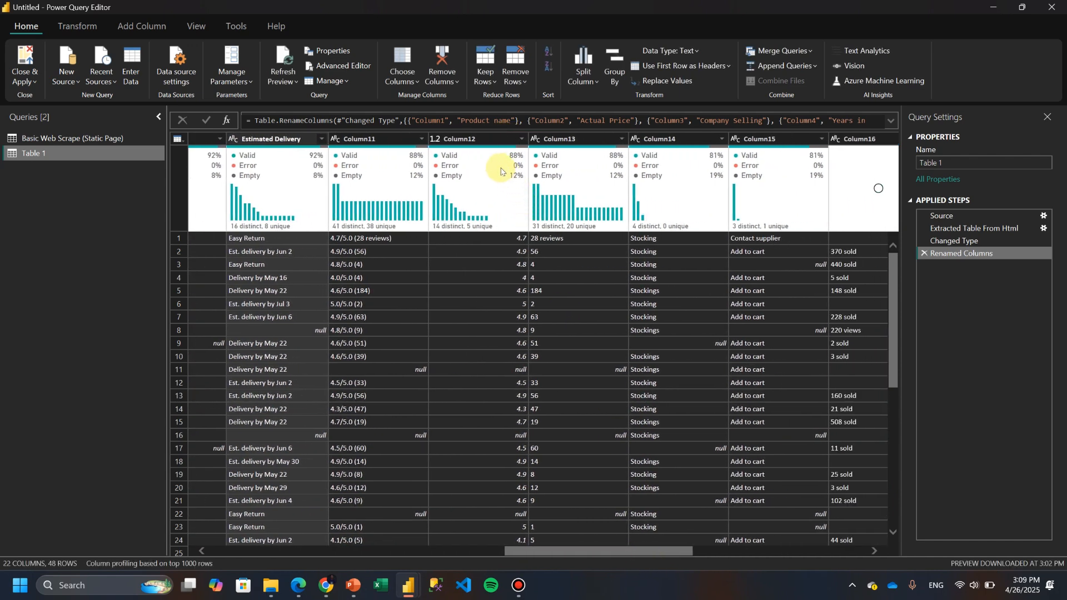
double_click(476, 139)
type("Rat")
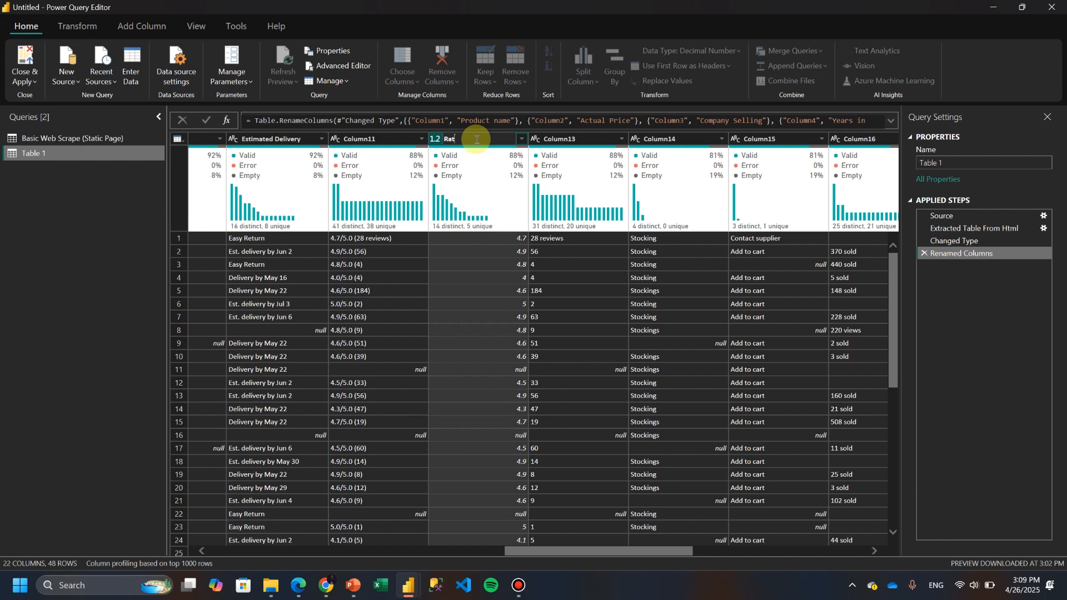
type("ing")
key("Return")
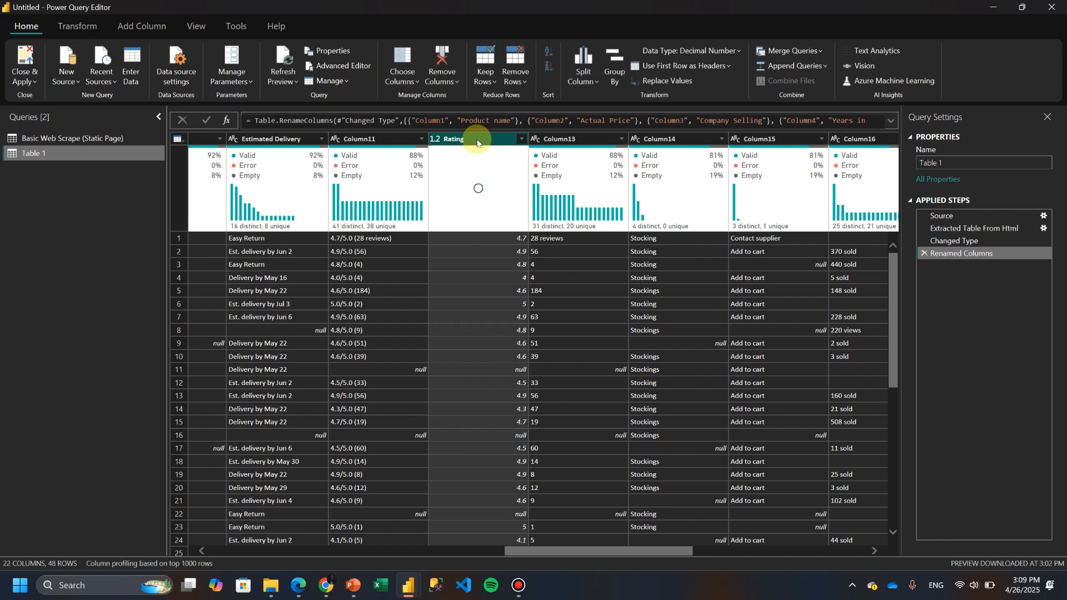
- Rename Column13, which holds the review counts, as Rated By No
double_click(578, 138)
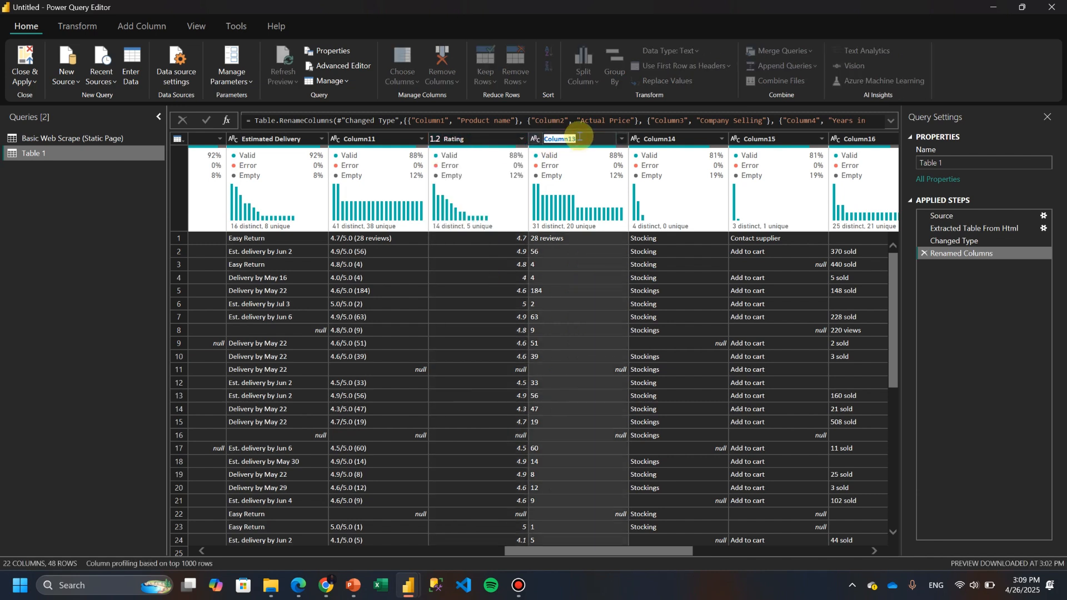
type("Ra")
type("ttey")
type("ed By")
type("No")
key("Return")
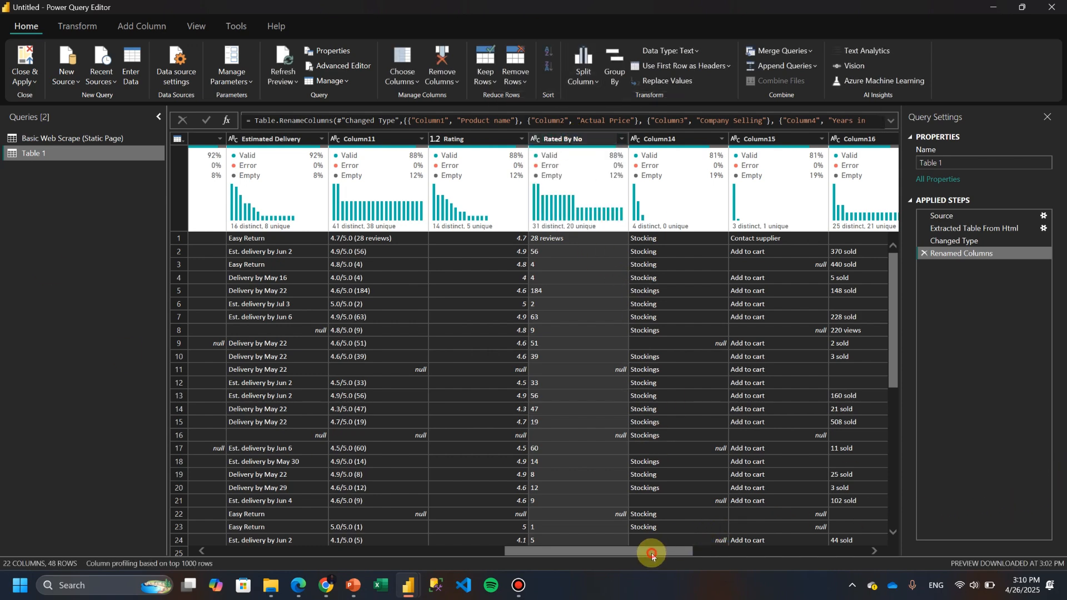
- Rename Column16, which holds the sold quantities, as Qty Sold
left_click_drag(650, 555, 722, 555)
double_click(601, 140)
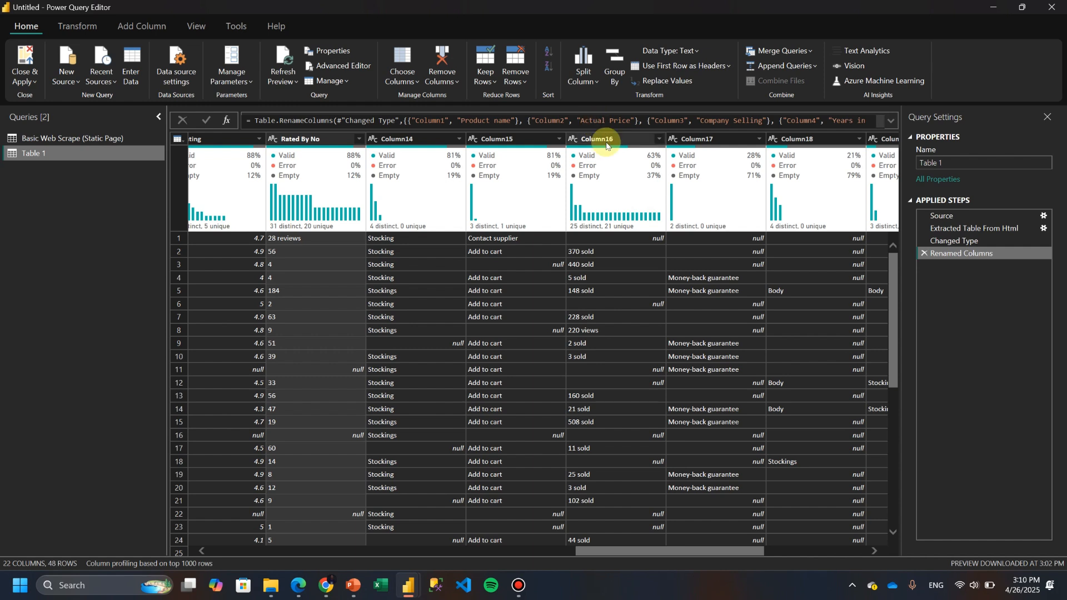
type("Qty")
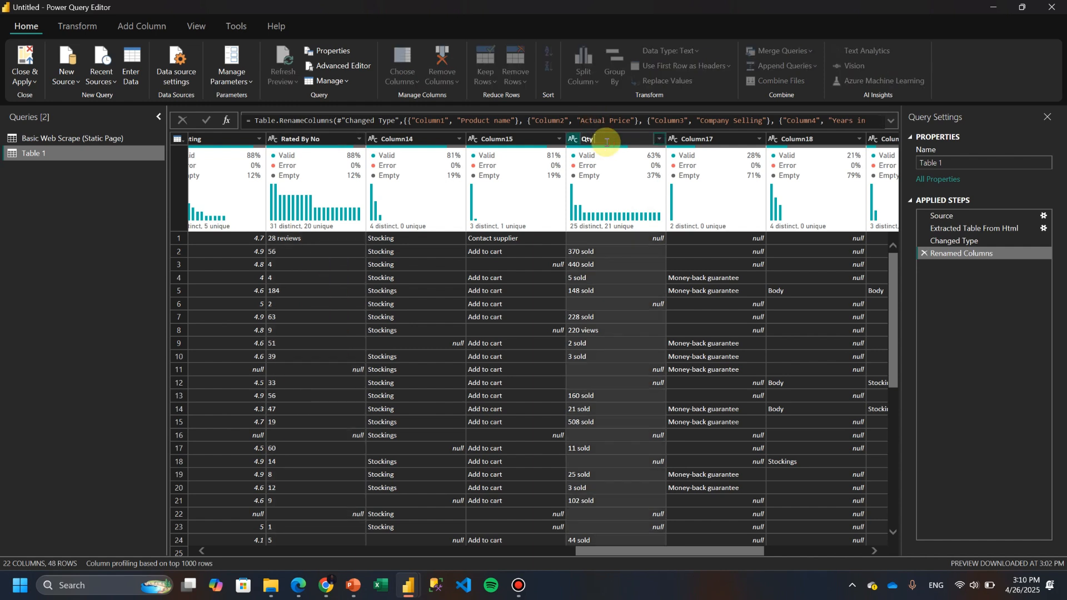
type(" Sold")
key("Return")
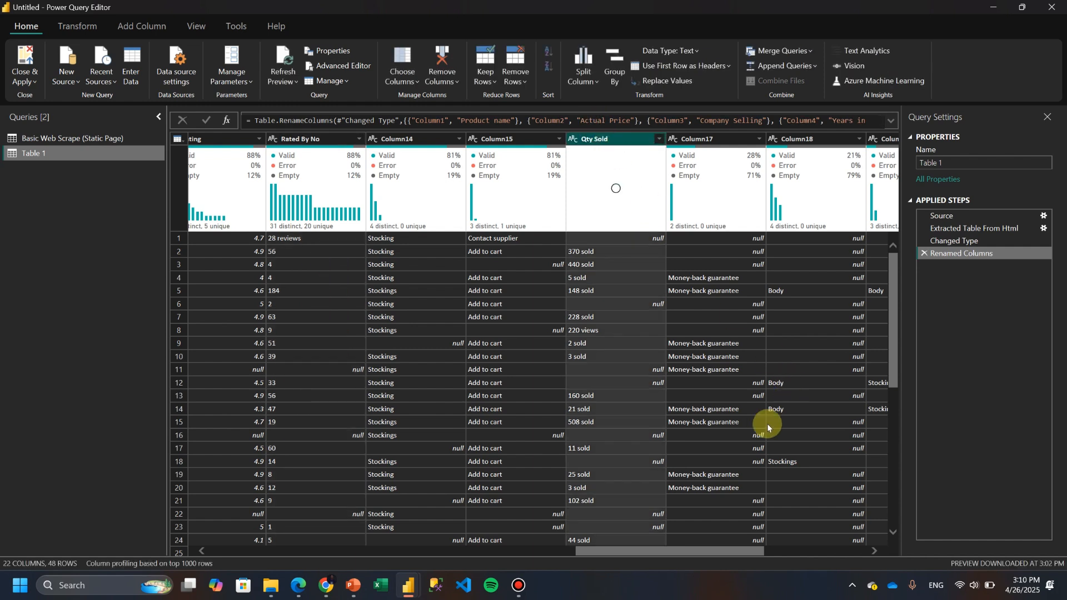
- Rename Column20 as Discounted Price and Column21 as Discounts
left_click_drag(672, 552, 807, 552)
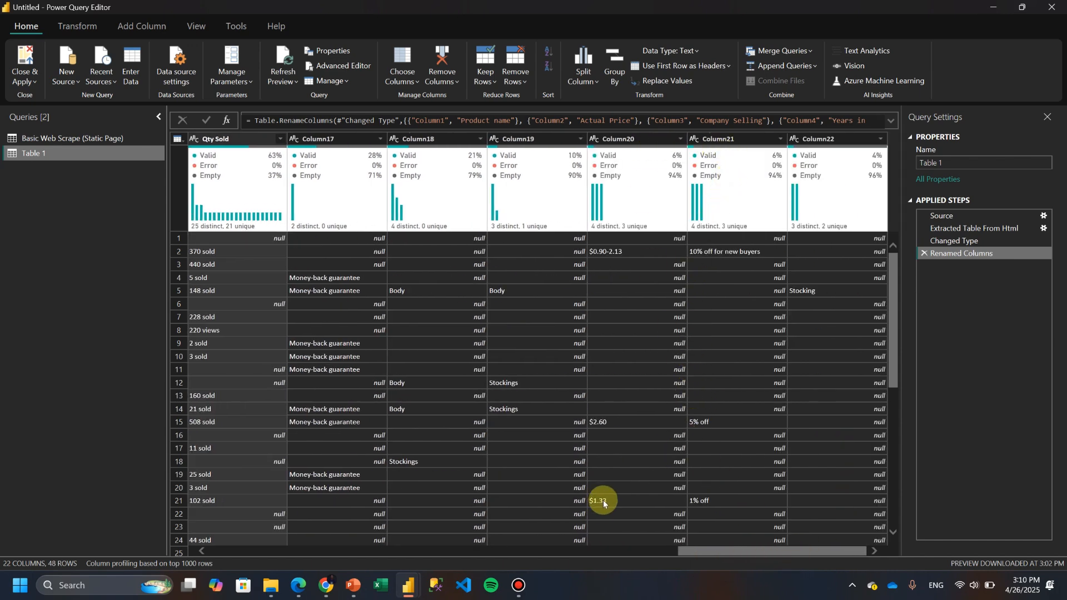
double_click(622, 140)
type("$")
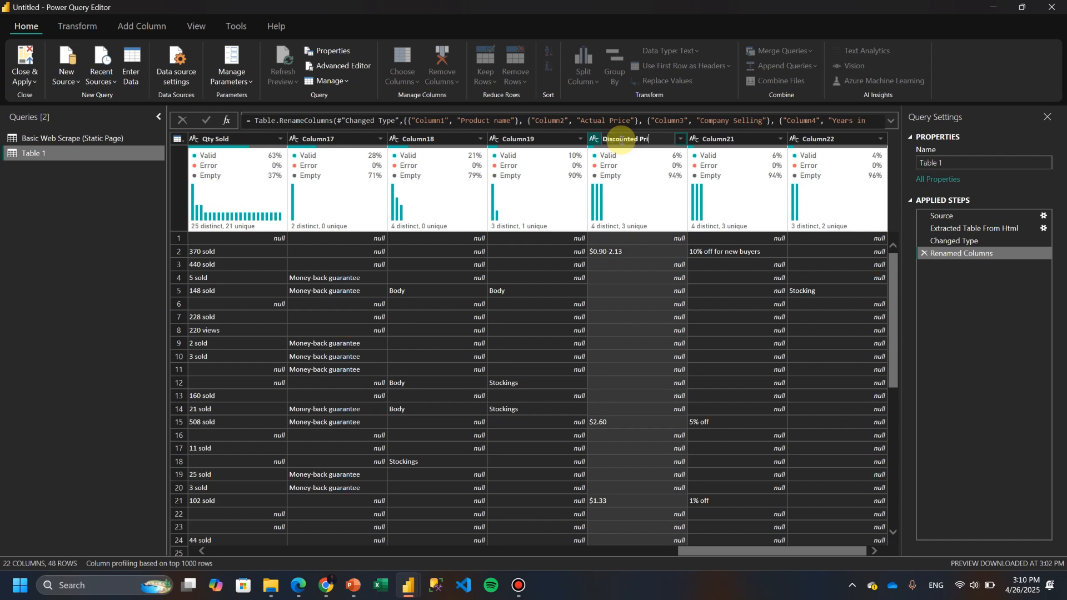
type("ce")
key("Return")
double_click(729, 139)
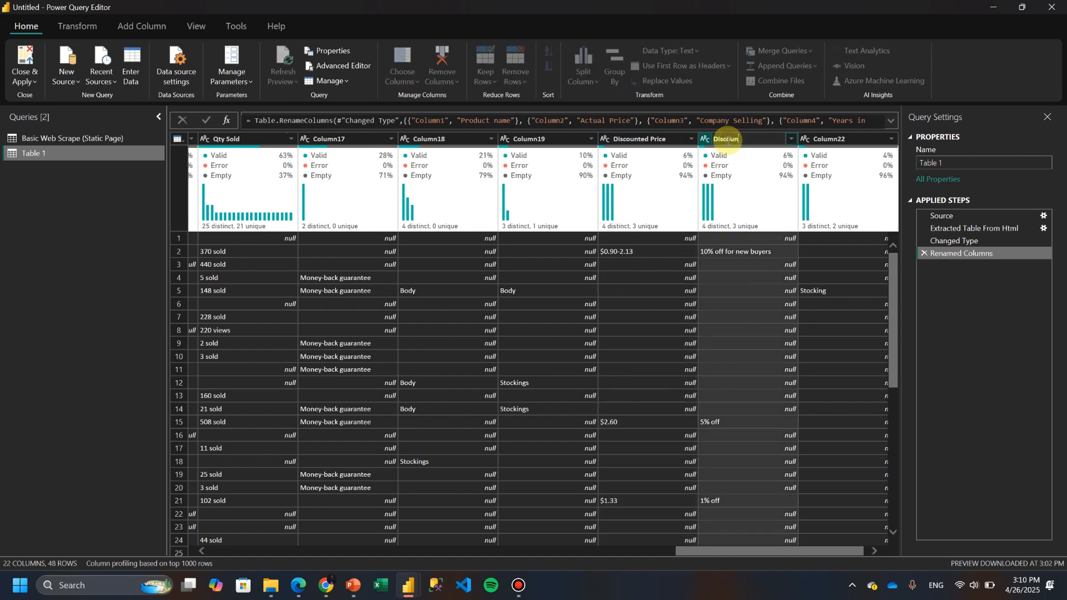
key("Return")
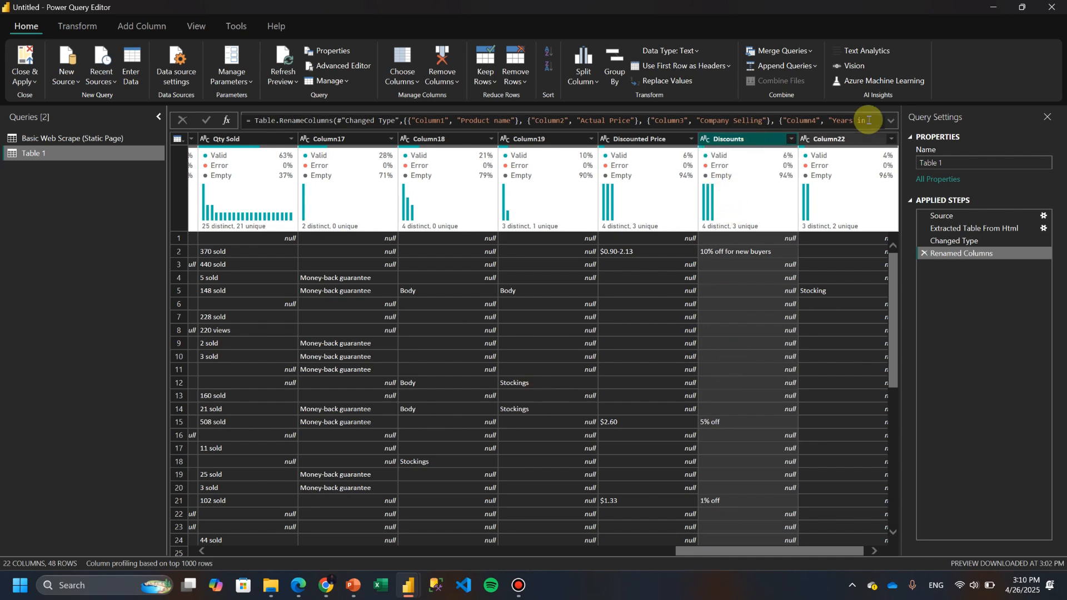
left_click_drag(648, 552, 192, 557)
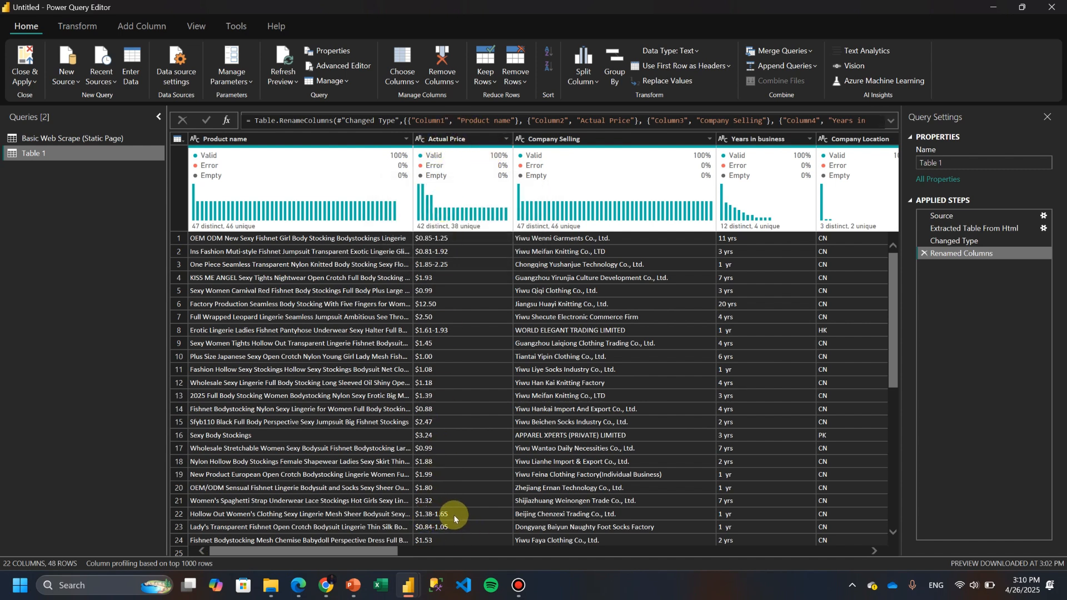
- Select the Actual Price column in Table 1 and bring up the column transformation commands
right_click(448, 140)
right_click(437, 137)
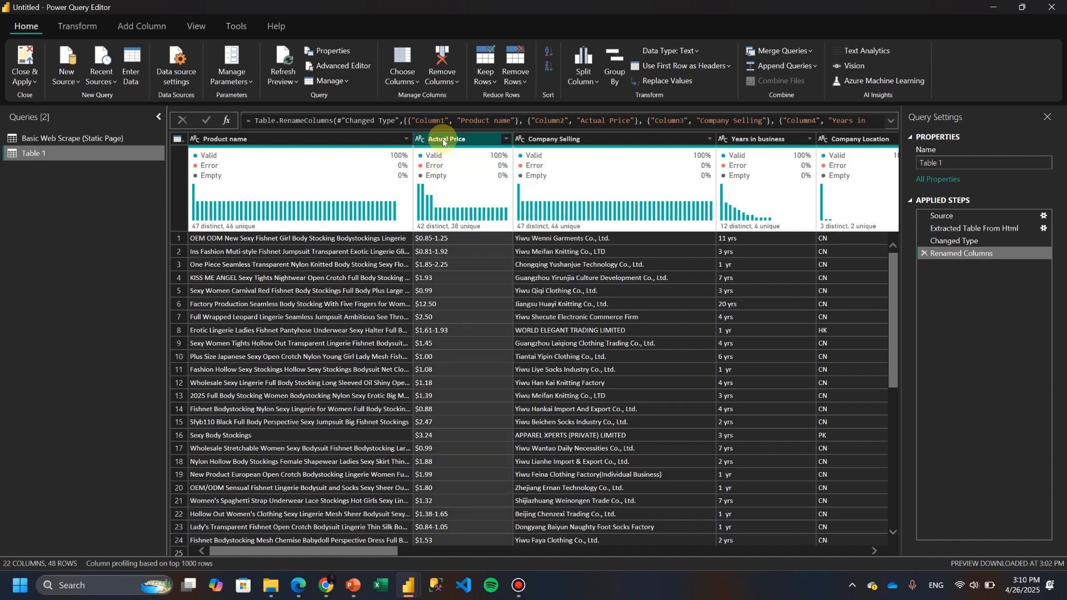
left_click(77, 26)
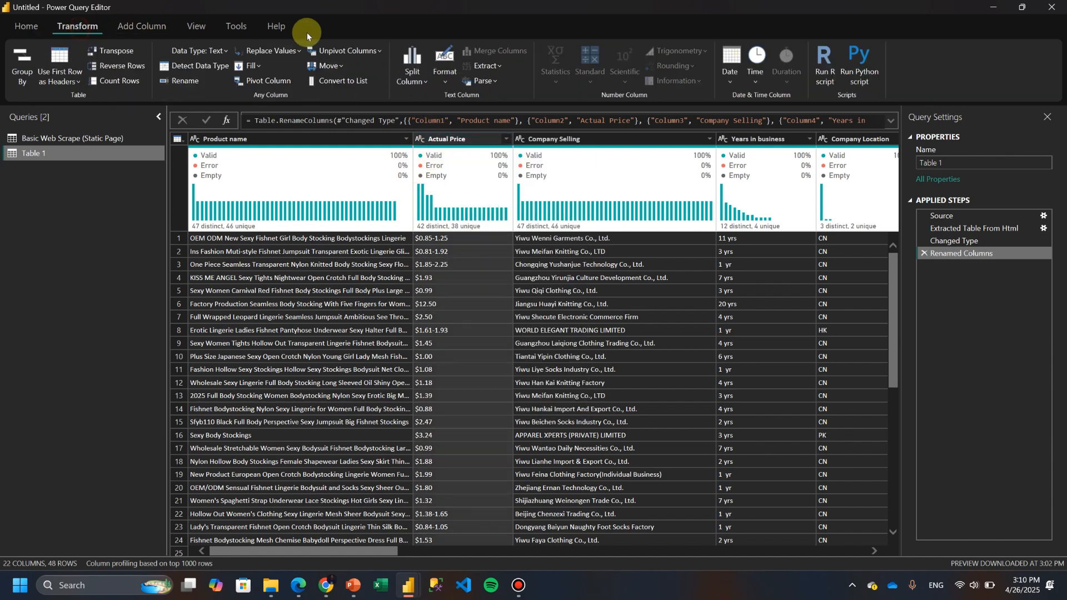
left_click(485, 65)
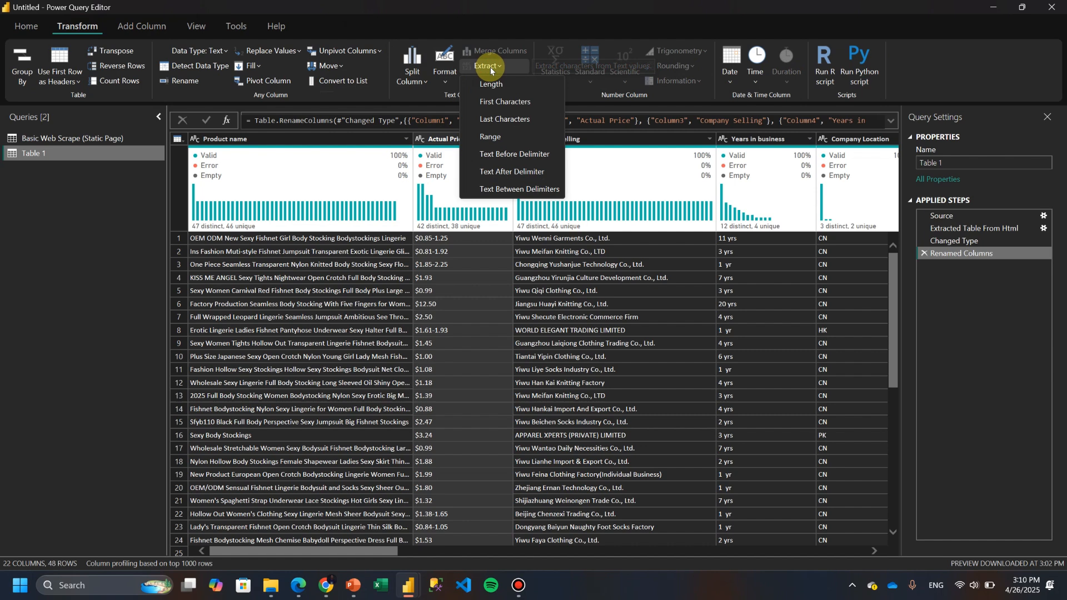
left_click(505, 174)
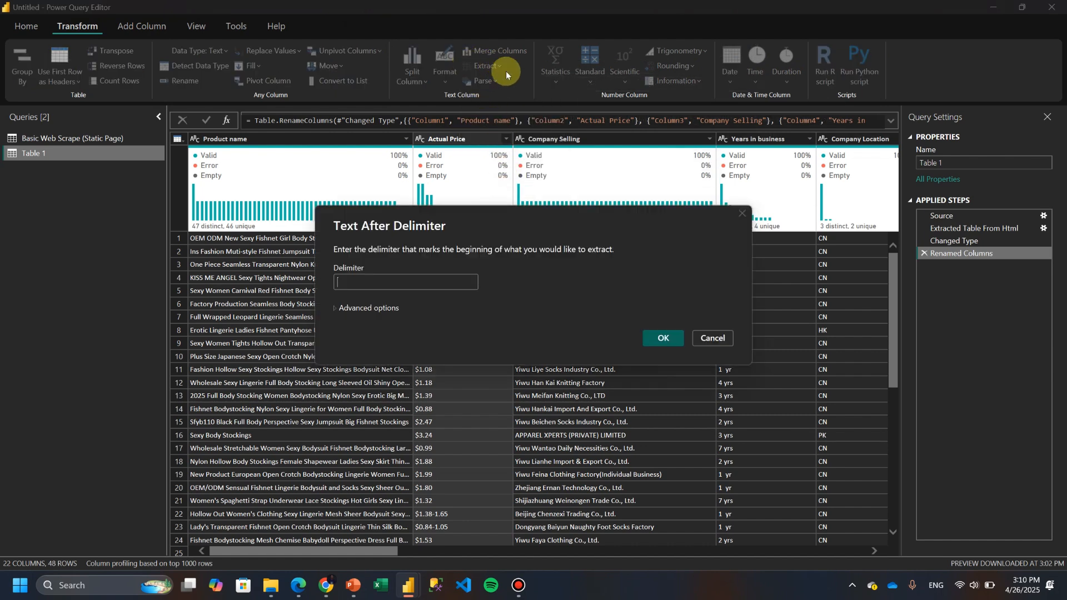
left_click(718, 337)
- Extract the text before the delimiter "-" in the Actual Price column to keep only the lower price
left_click(488, 66)
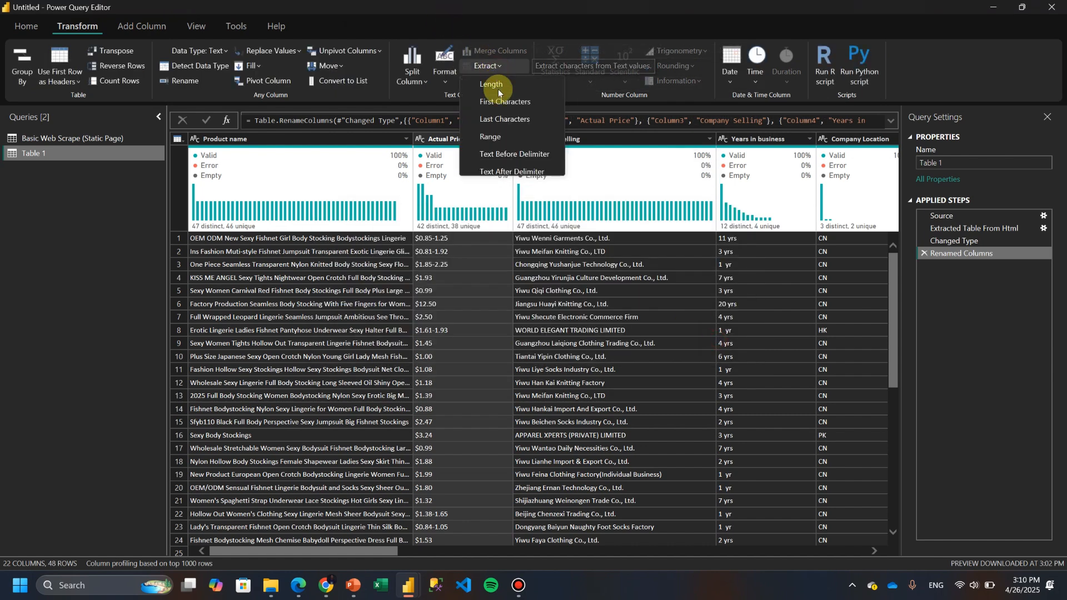
left_click(513, 160)
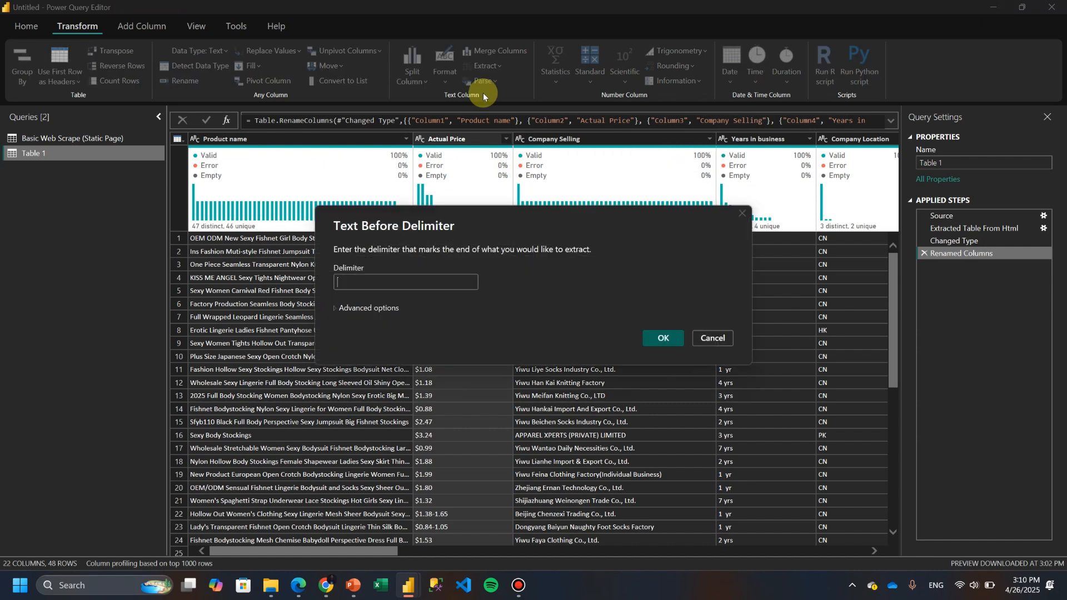
type("-")
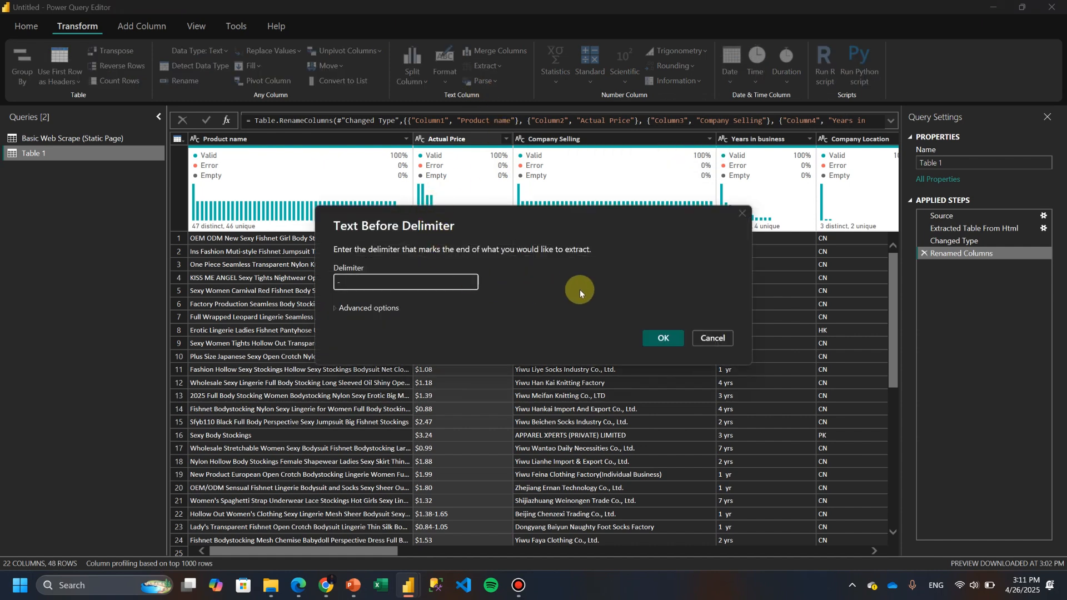
left_click(657, 340)
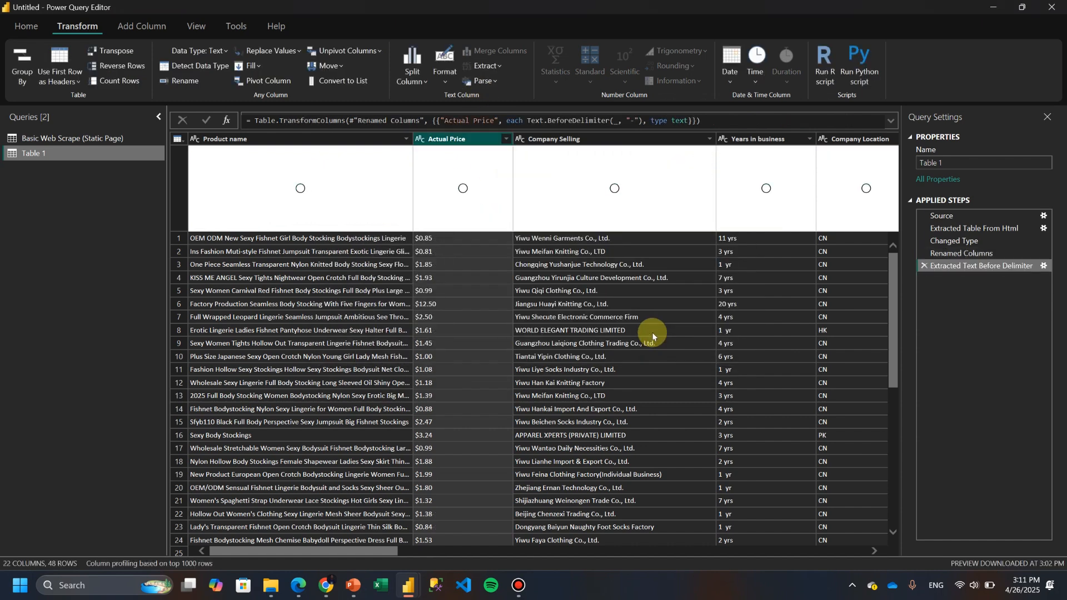
- Extract the text after the delimiter "$" in the Actual Price column to strip the currency sign
left_click(487, 66)
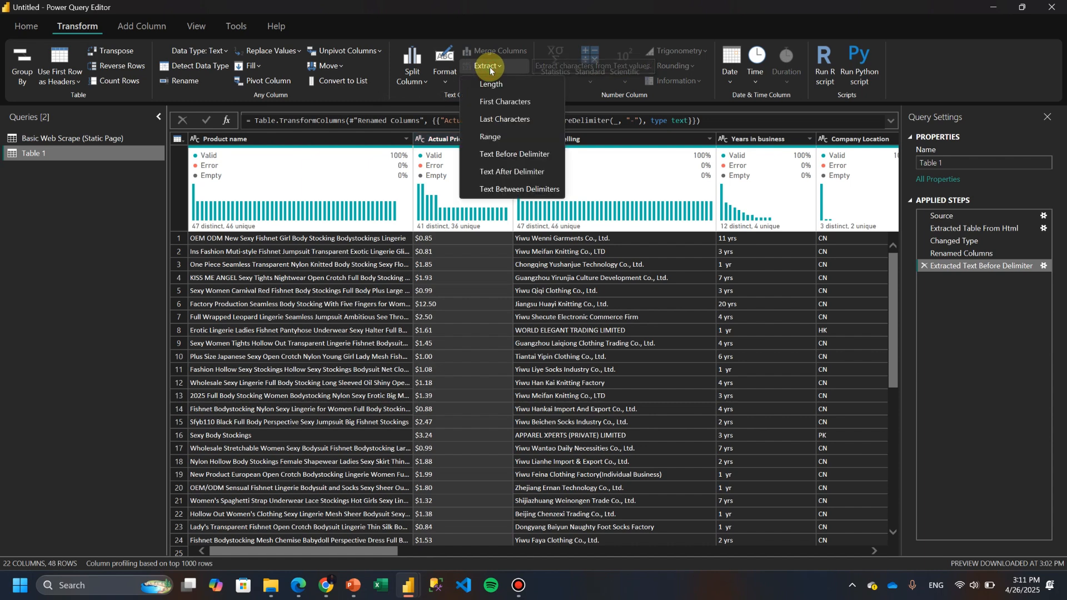
left_click(509, 172)
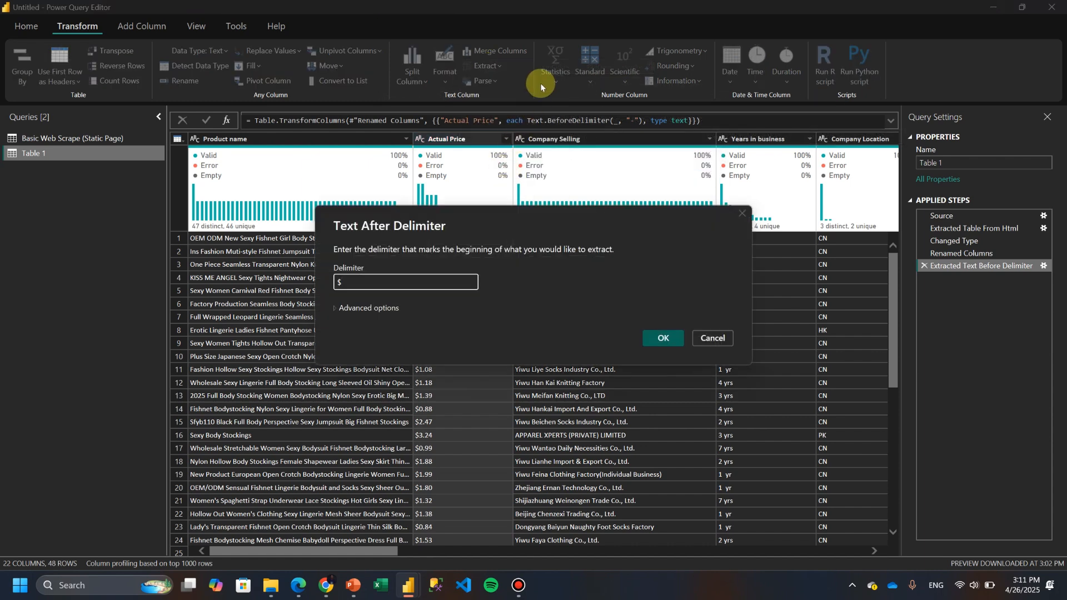
left_click(661, 338)
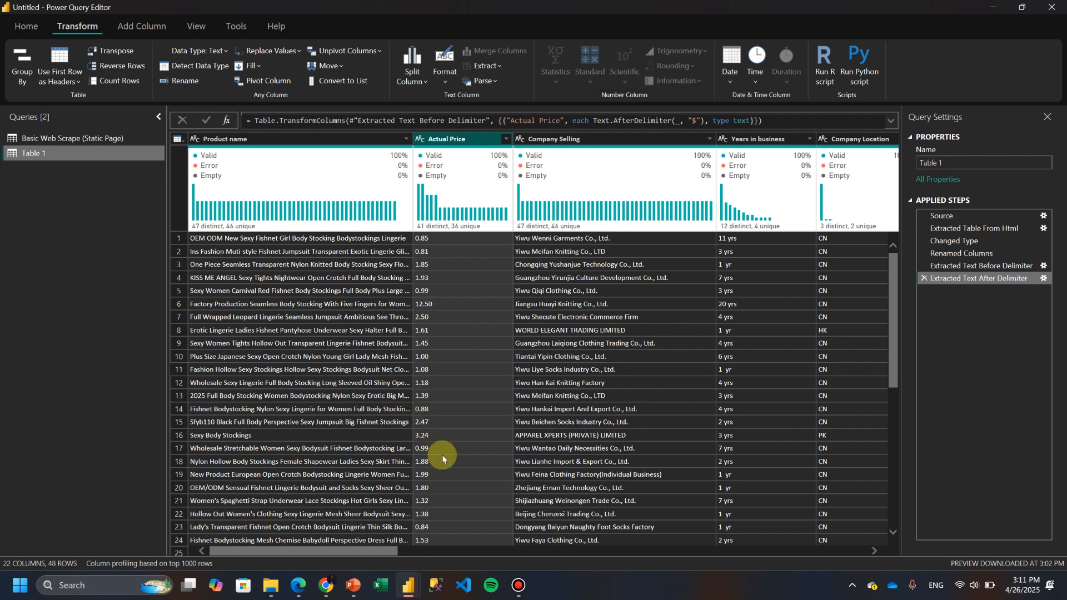
- Extract the text before a space delimiter in the Years in business column to keep only the number
left_click_drag(386, 552, 447, 551)
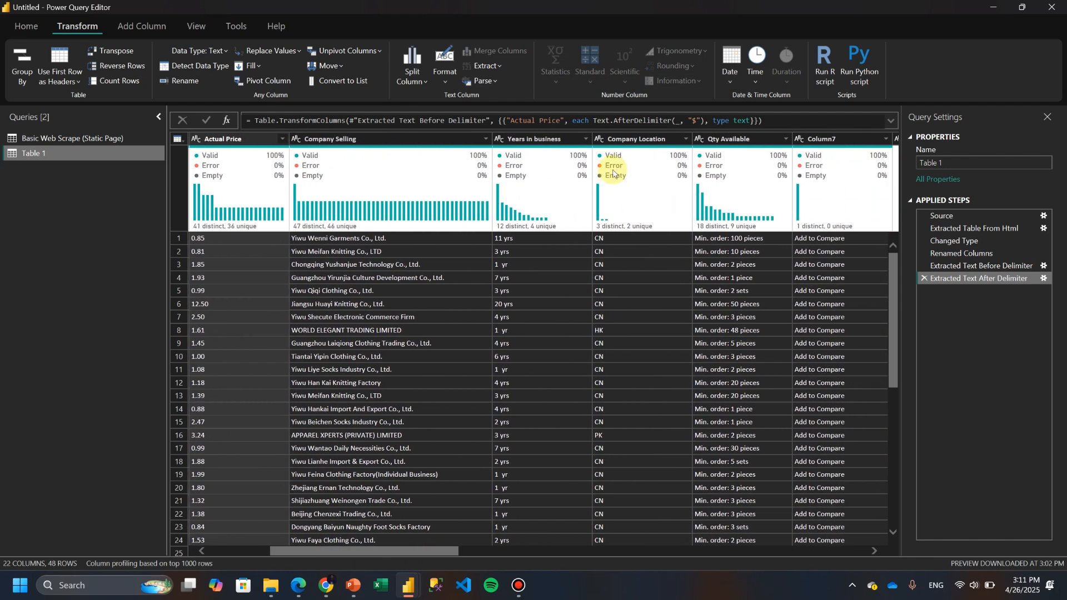
left_click(526, 140)
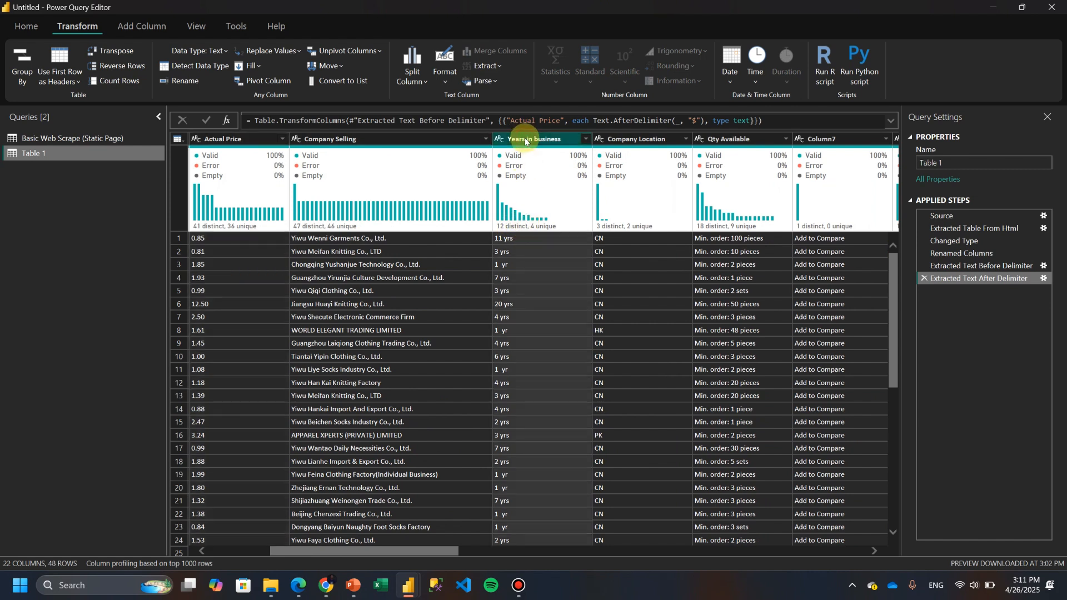
left_click(487, 66)
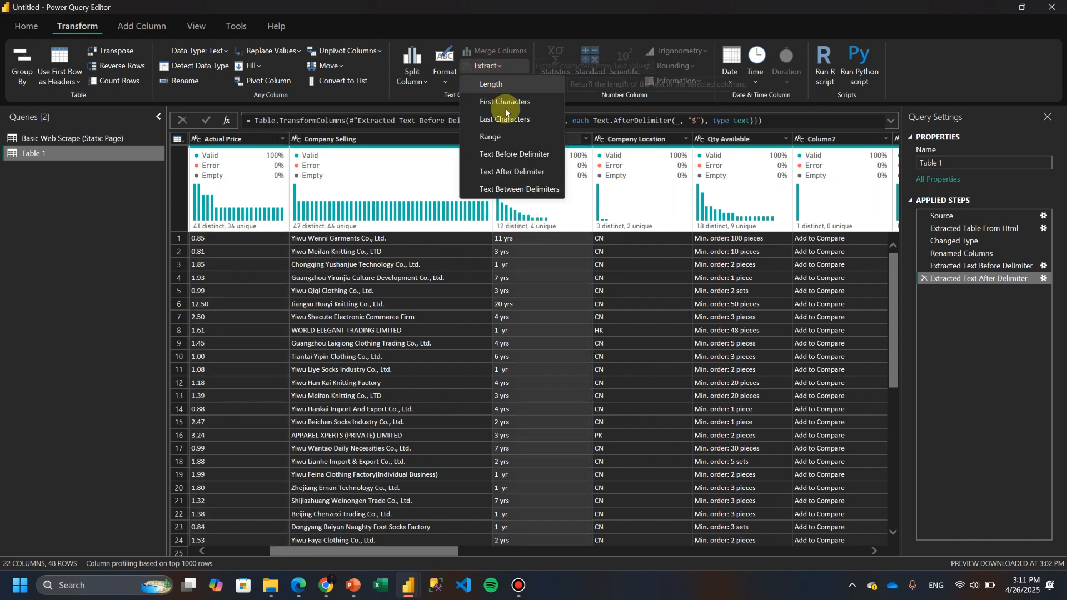
left_click(511, 155)
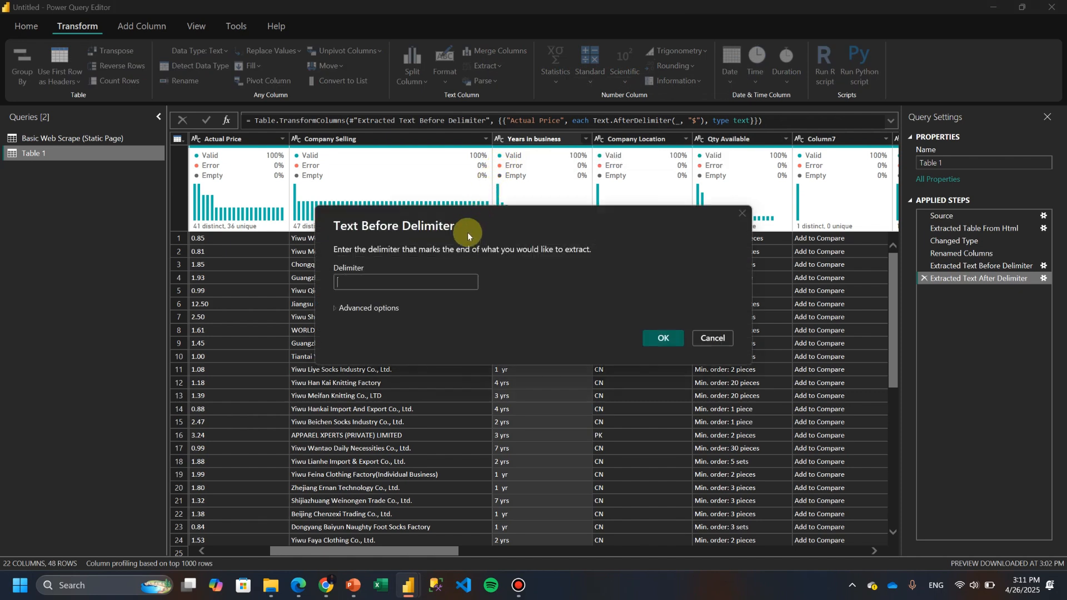
left_click(661, 338)
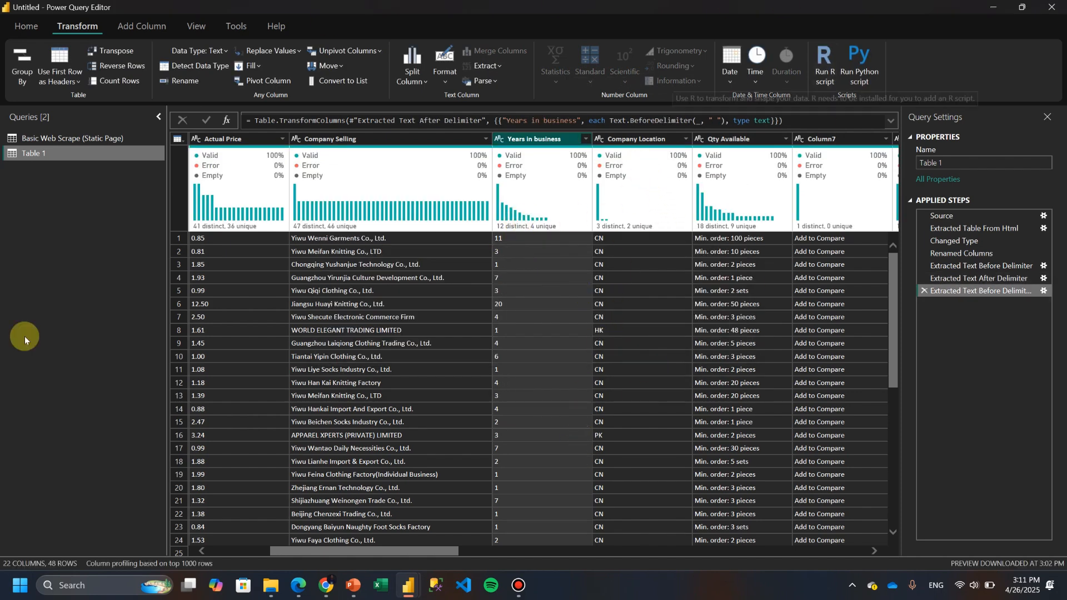
- Select the Qty Available column and open the text extraction options for it
left_click_drag(422, 551, 481, 561)
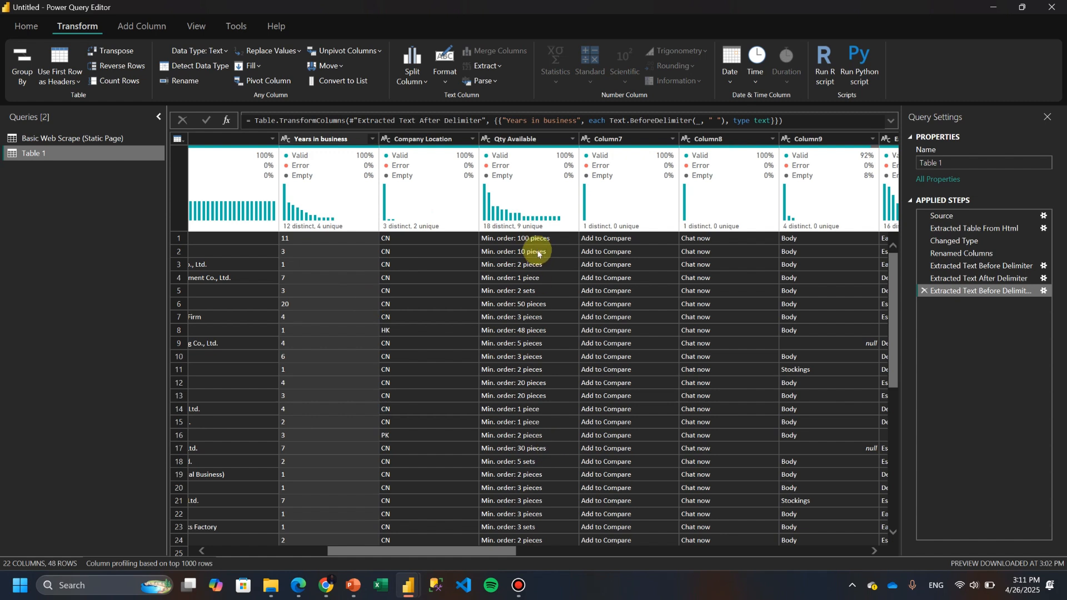
left_click(512, 138)
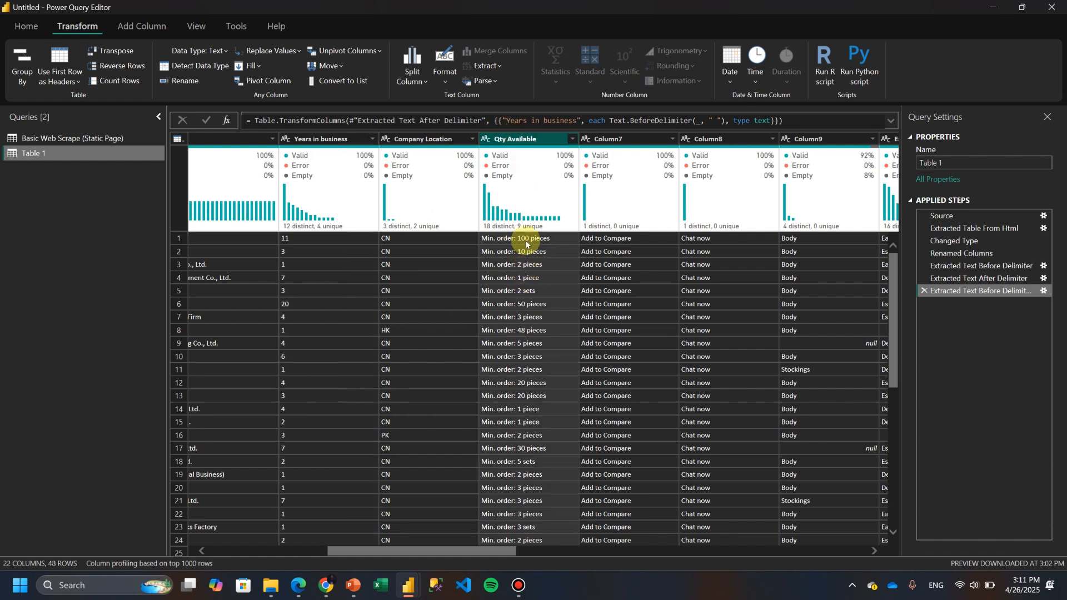
left_click(483, 65)
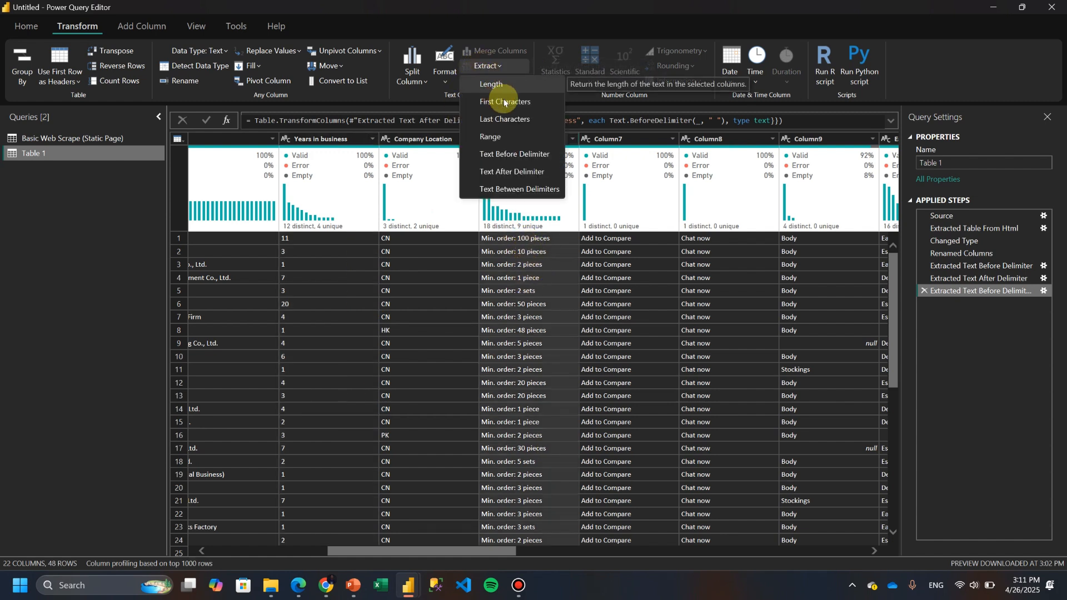
- Extract the text between a colon followed by a space and the next space in the Qty Available column
left_click(523, 189)
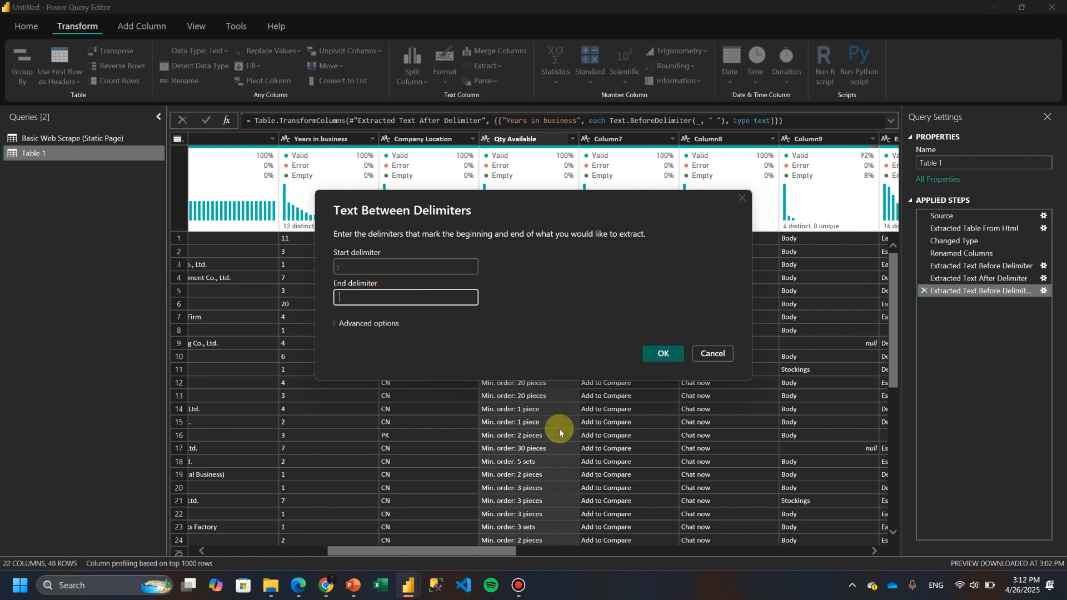
left_click(663, 354)
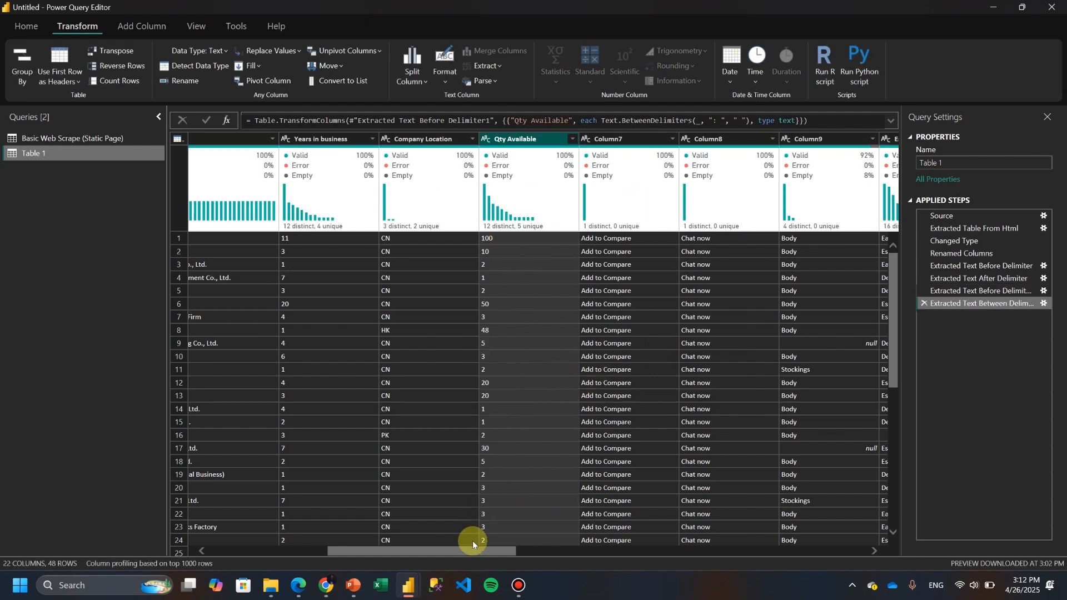
- Keep only the descriptively named columns, removing Column7, 8, 9, 11, 14, 15, 17, 18, 19 and 22 from the table
left_click_drag(461, 556, 110, 181)
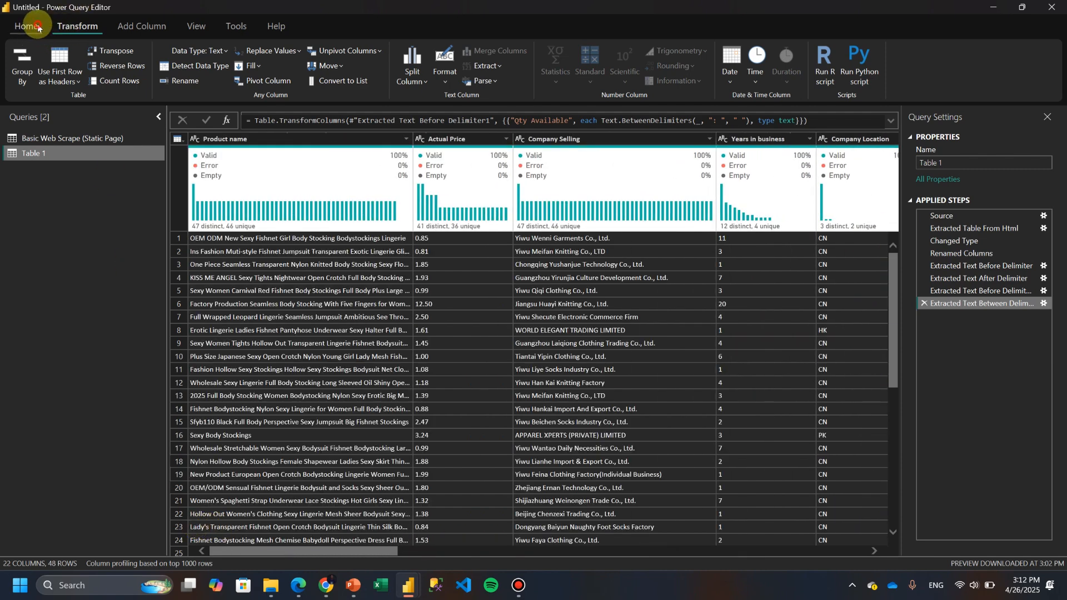
left_click(33, 26)
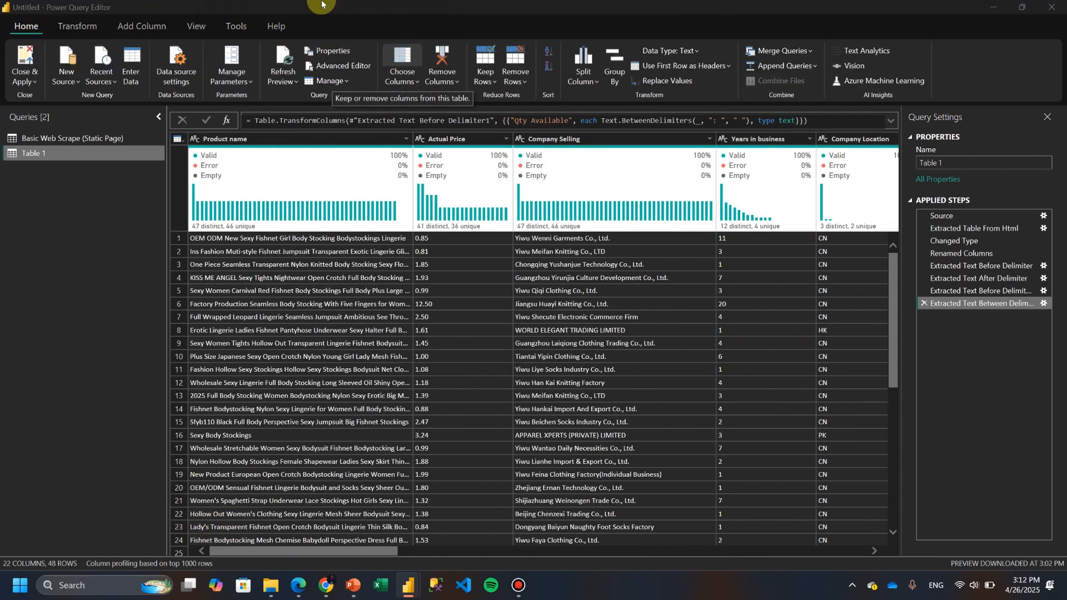
left_click(401, 58)
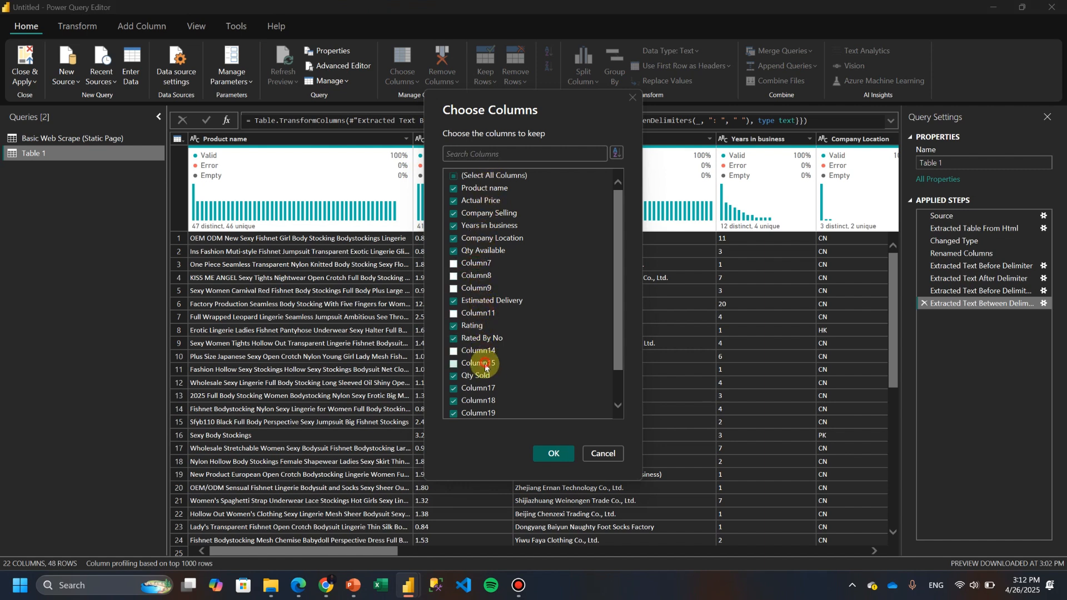
scroll(485, 366, "down", 1)
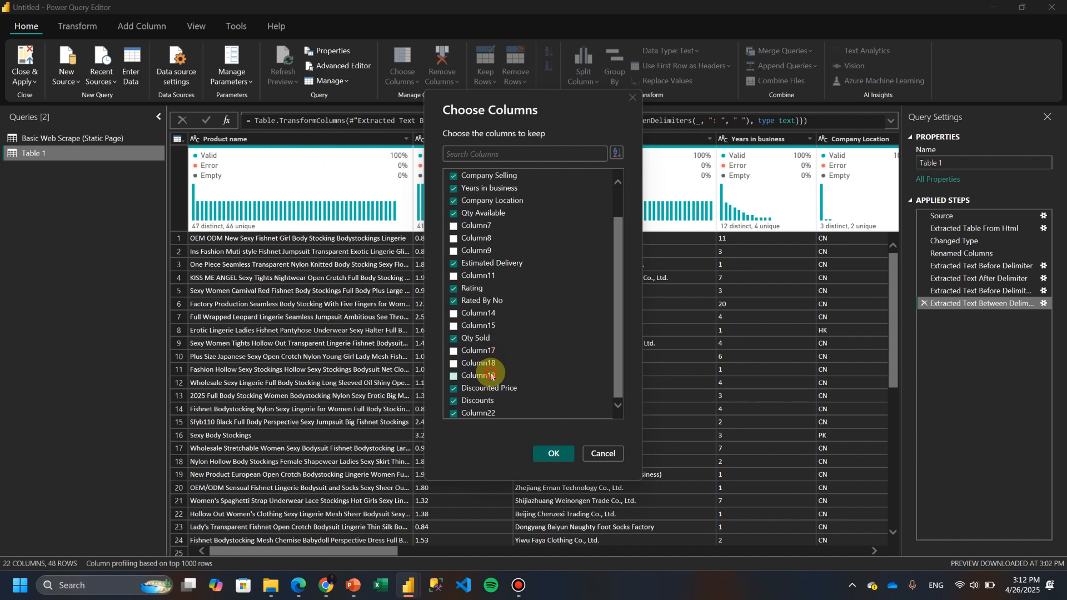
left_click(556, 454)
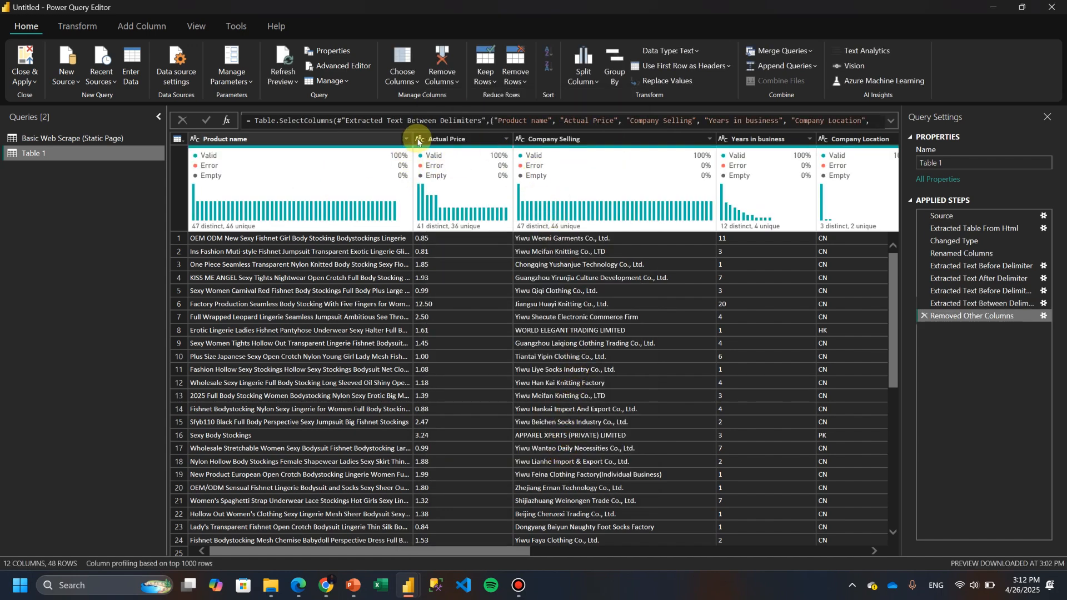
left_click_drag(425, 551, 389, 567)
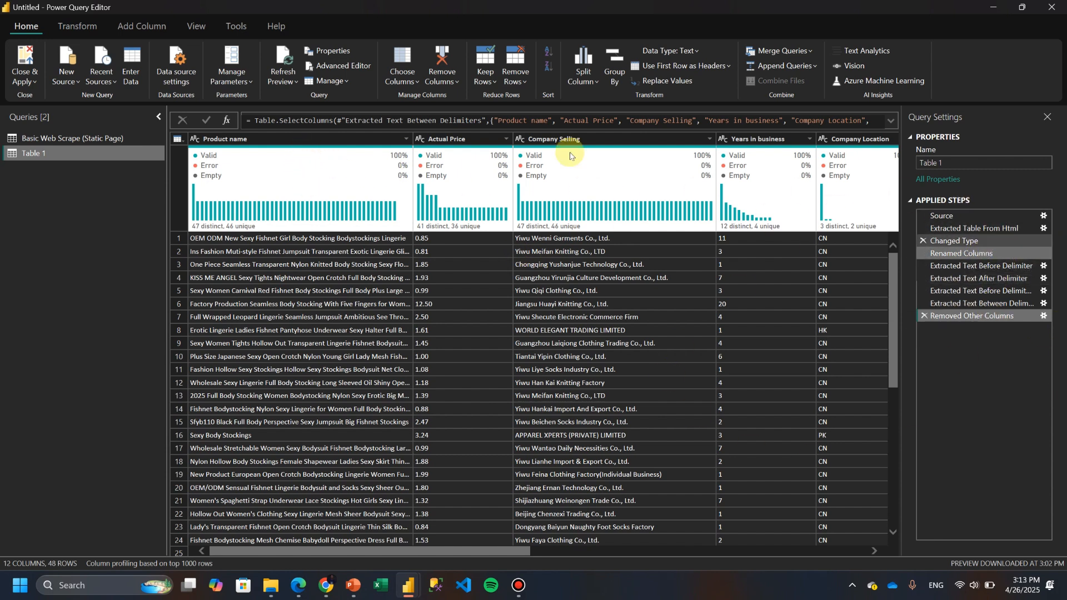
left_click(461, 142)
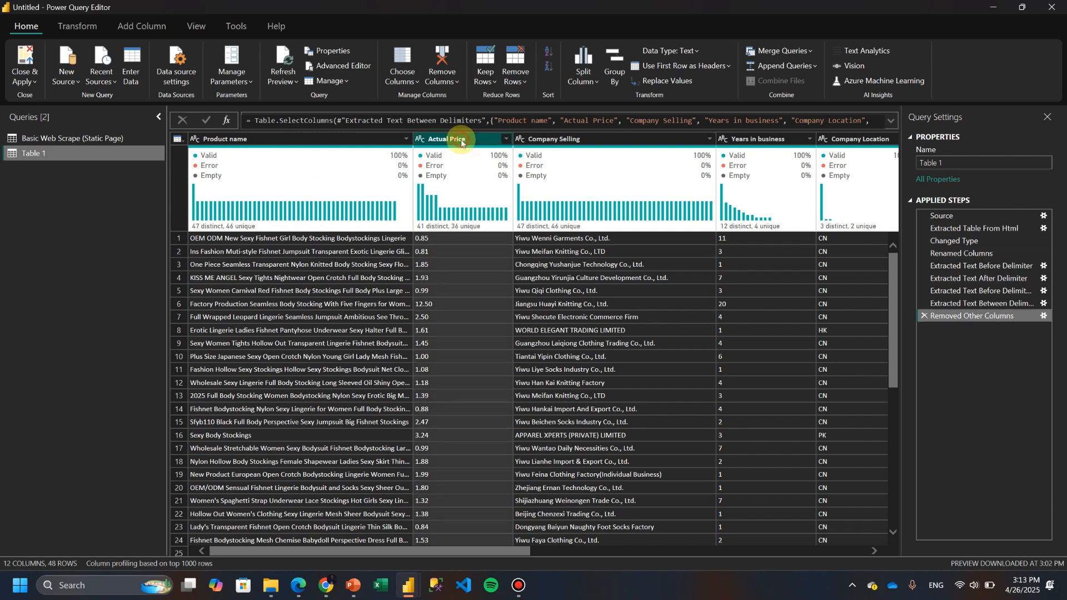
left_click(747, 143, "ctrl")
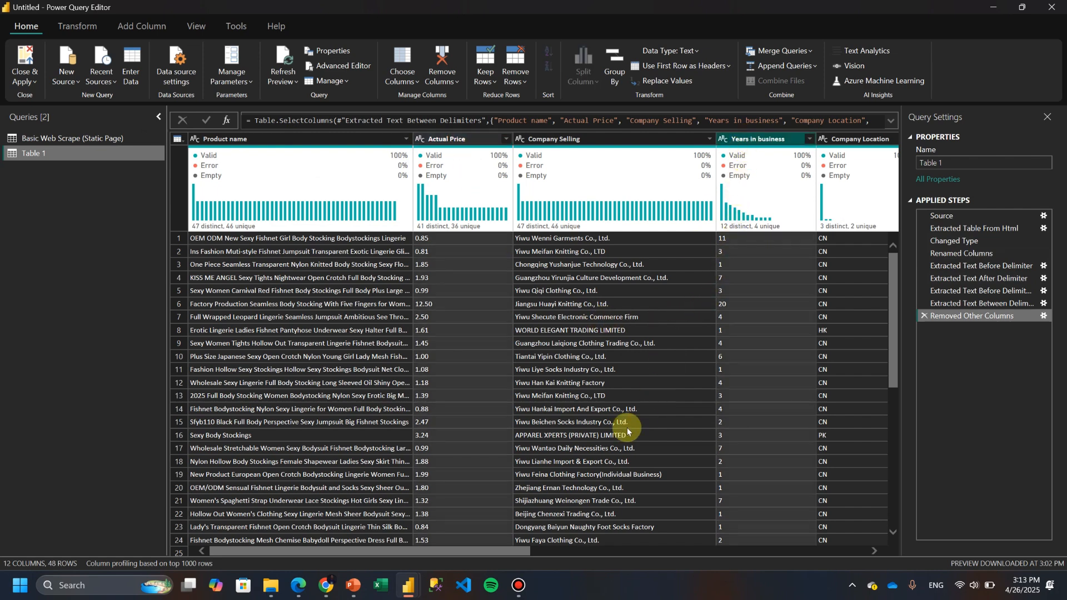
left_click_drag(503, 551, 686, 561)
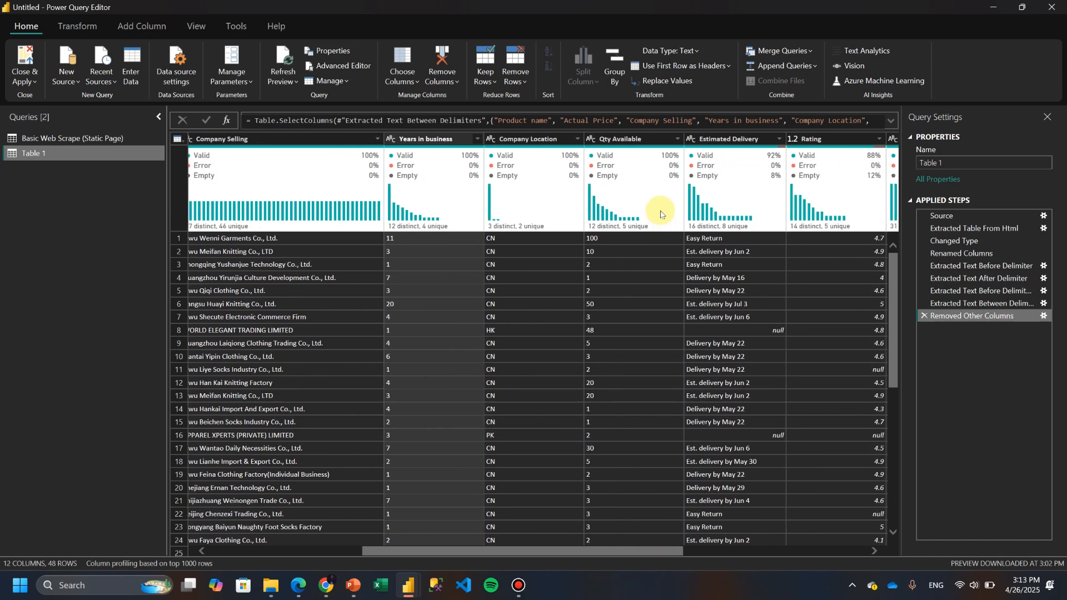
left_click(614, 141, "ctrl")
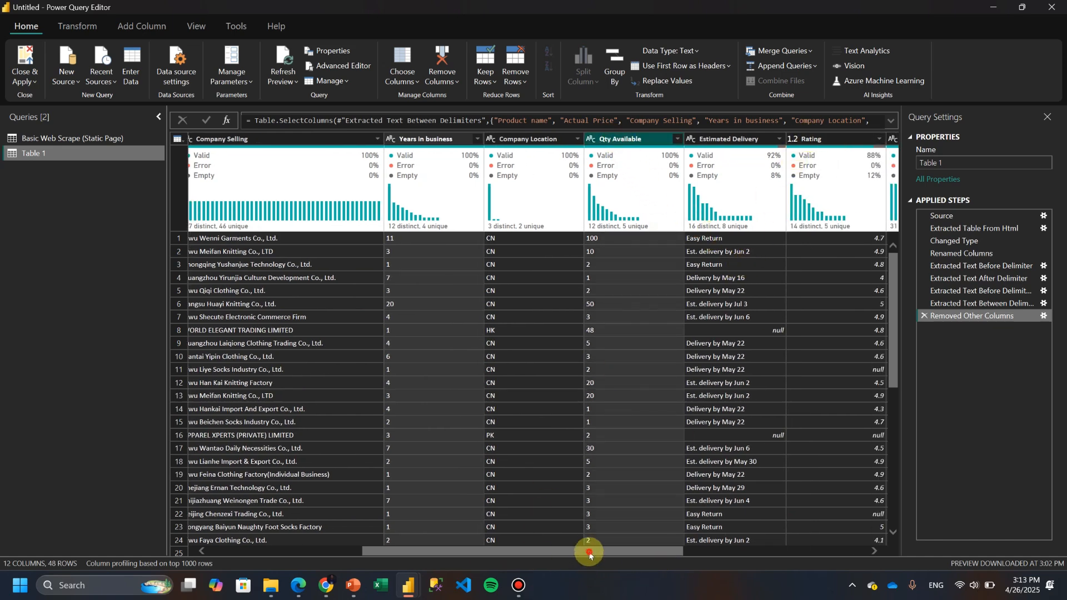
left_click_drag(589, 555, 694, 553)
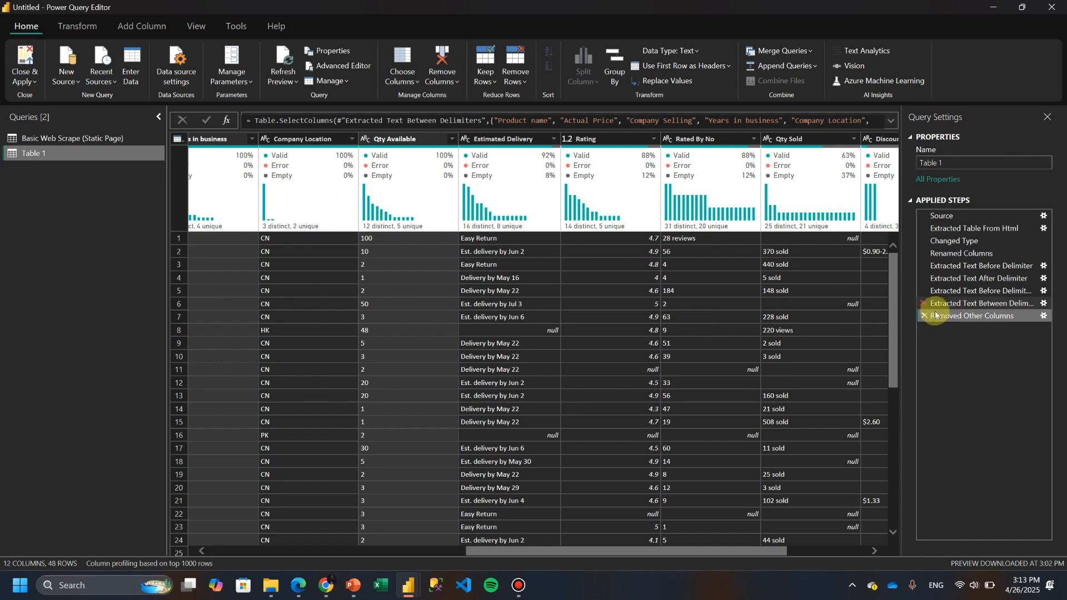
- Insert a step after the Extracted Text Between Delimiters step that extracts the text before a space in the Rated By No column
left_click(964, 307)
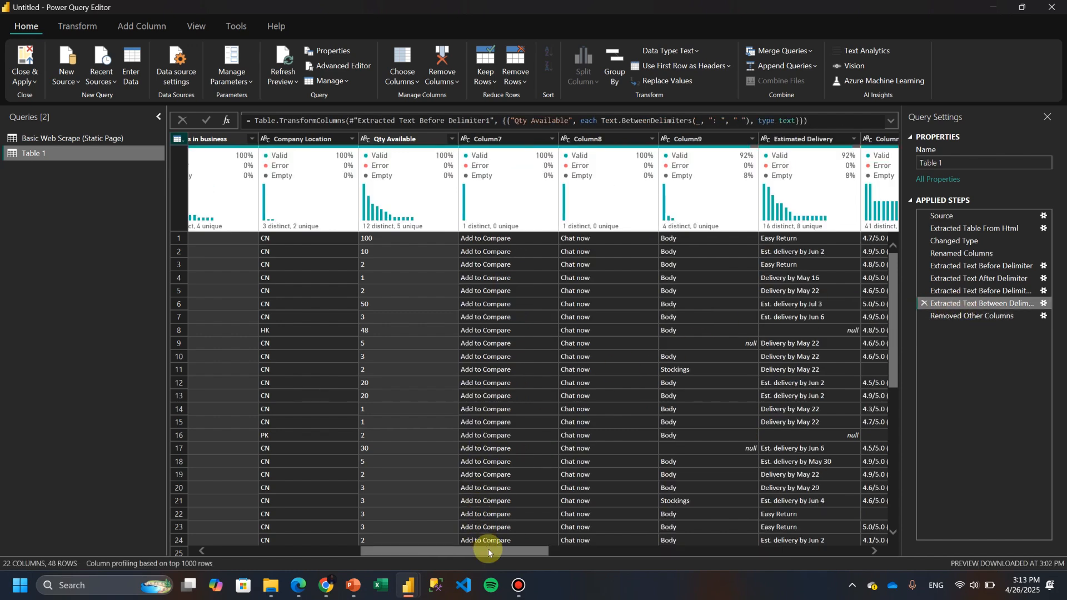
left_click_drag(489, 553, 657, 559)
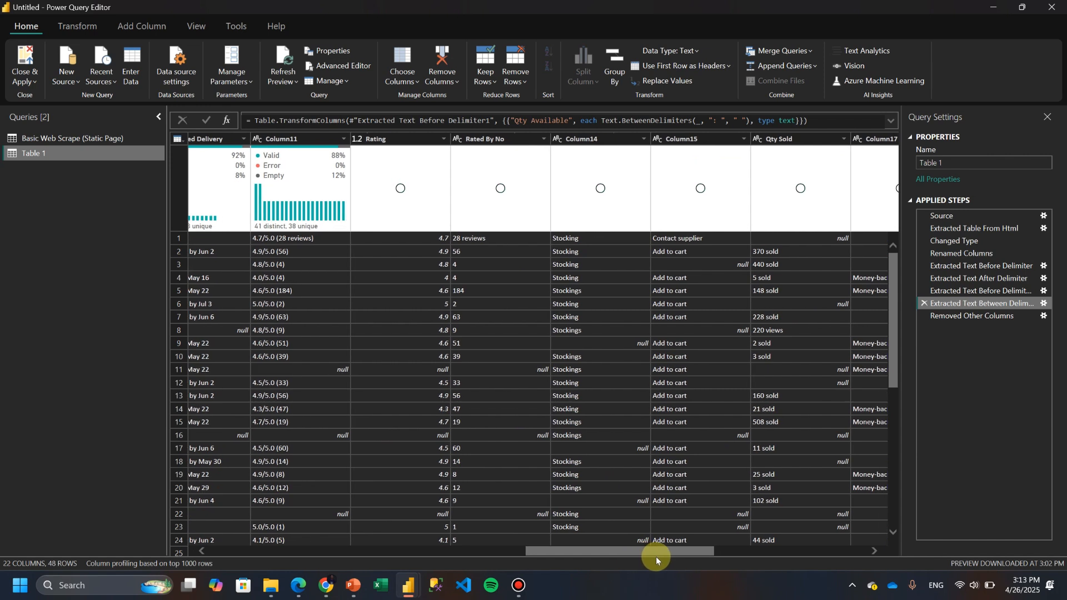
left_click(477, 140)
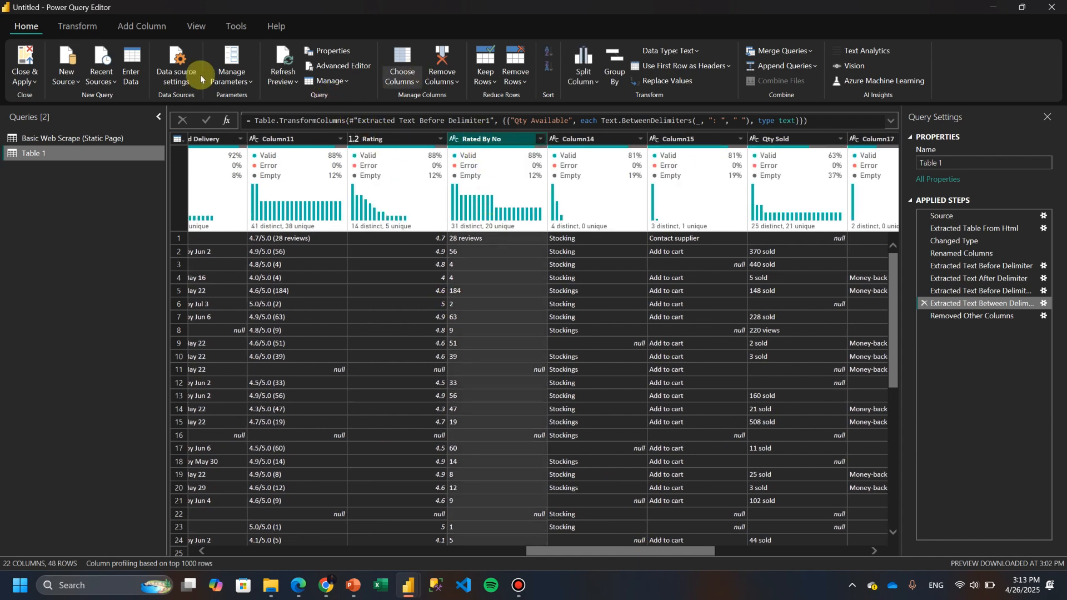
left_click(96, 24)
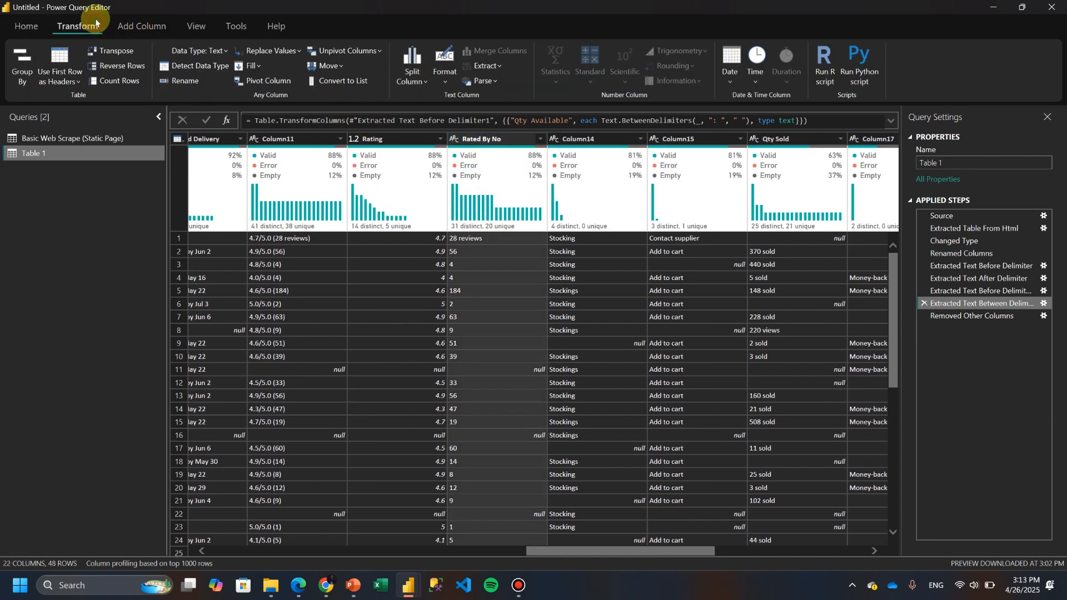
left_click(489, 66)
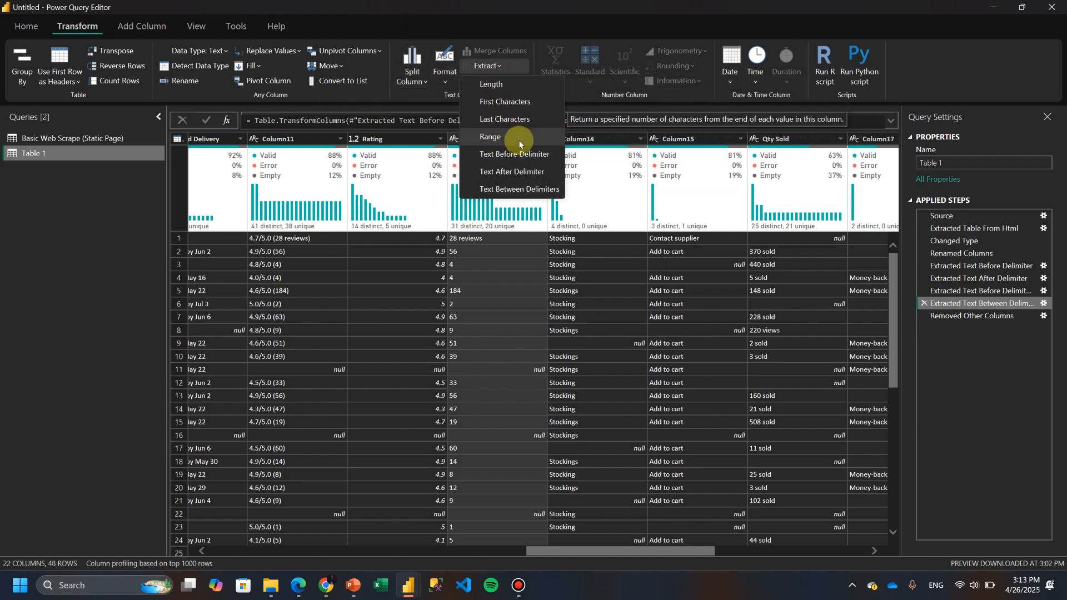
left_click(520, 161)
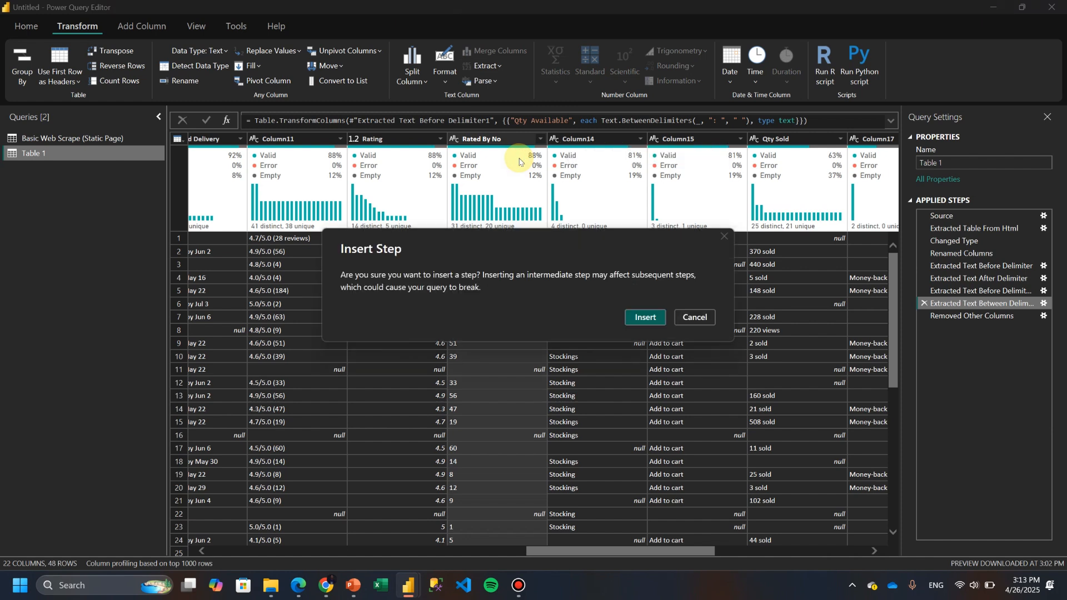
left_click(647, 320)
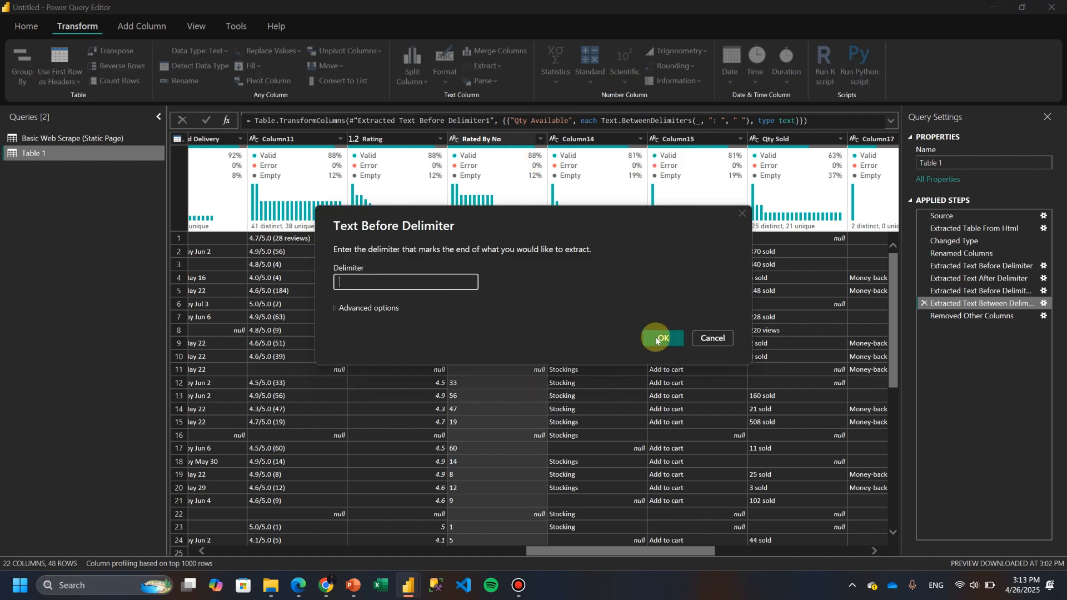
left_click(657, 339)
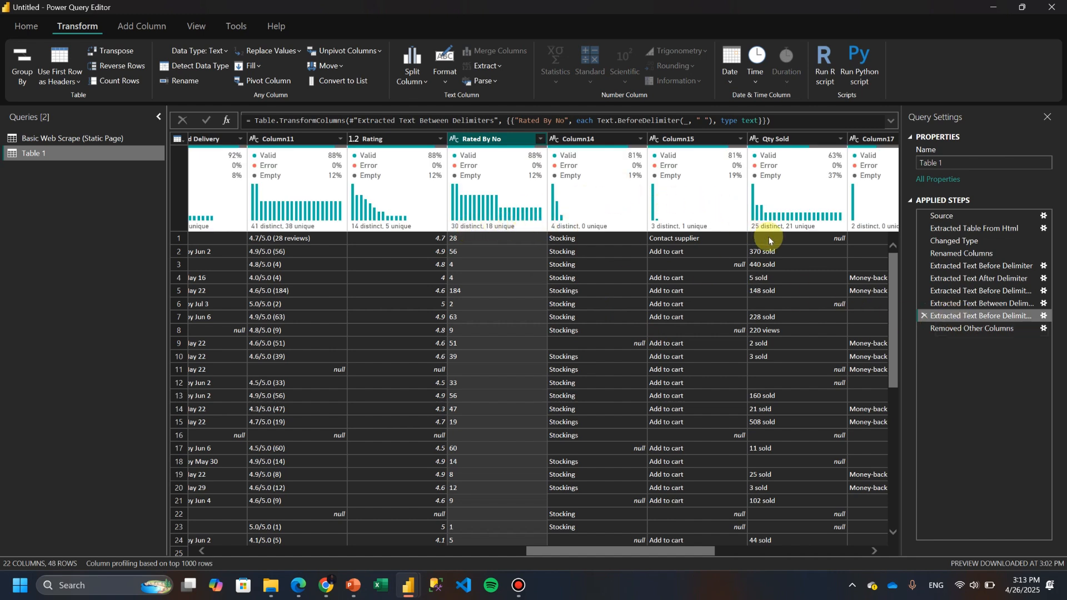
- Insert another step that extracts the text before a space in the Qty Sold column
left_click(781, 139)
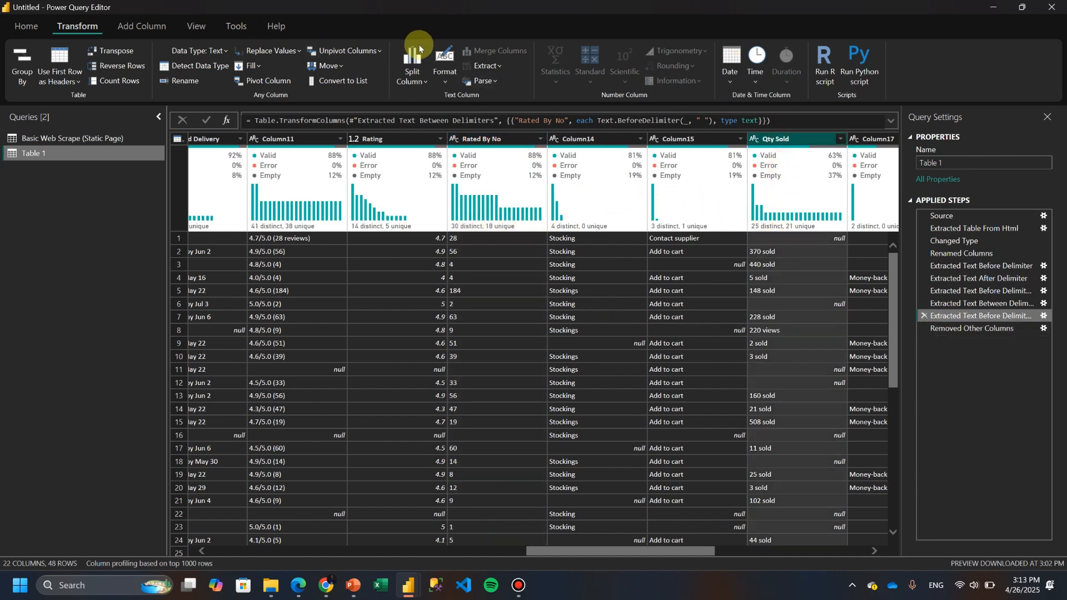
left_click(487, 66)
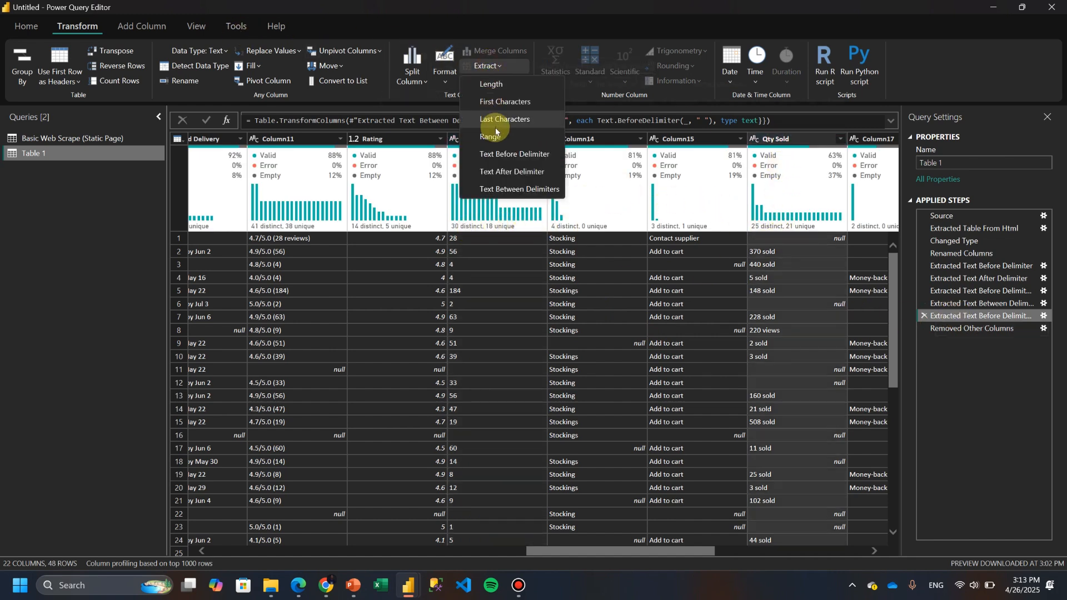
left_click(505, 161)
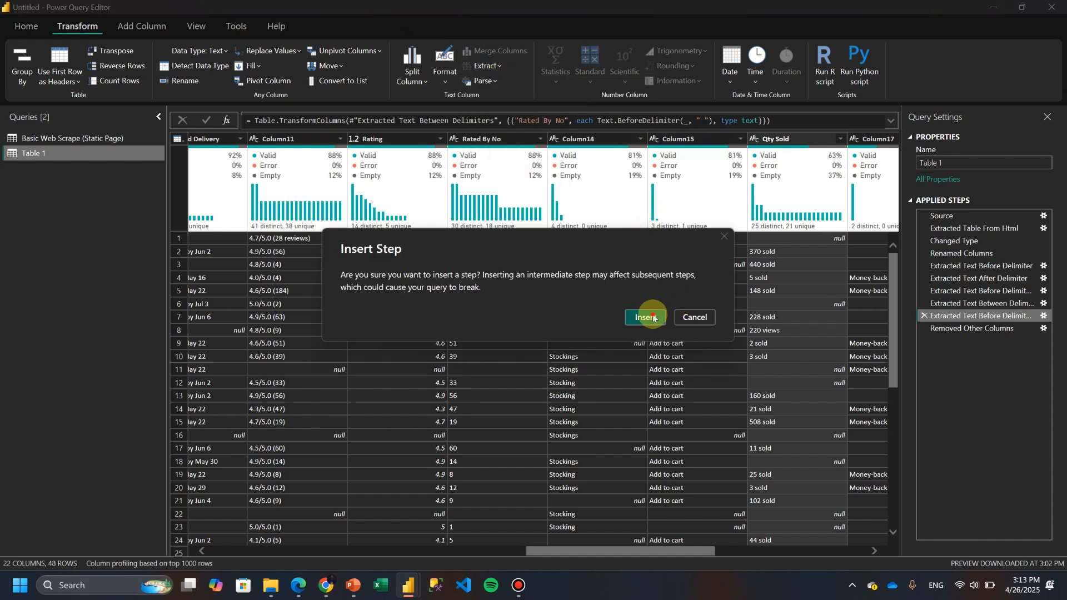
left_click(653, 318)
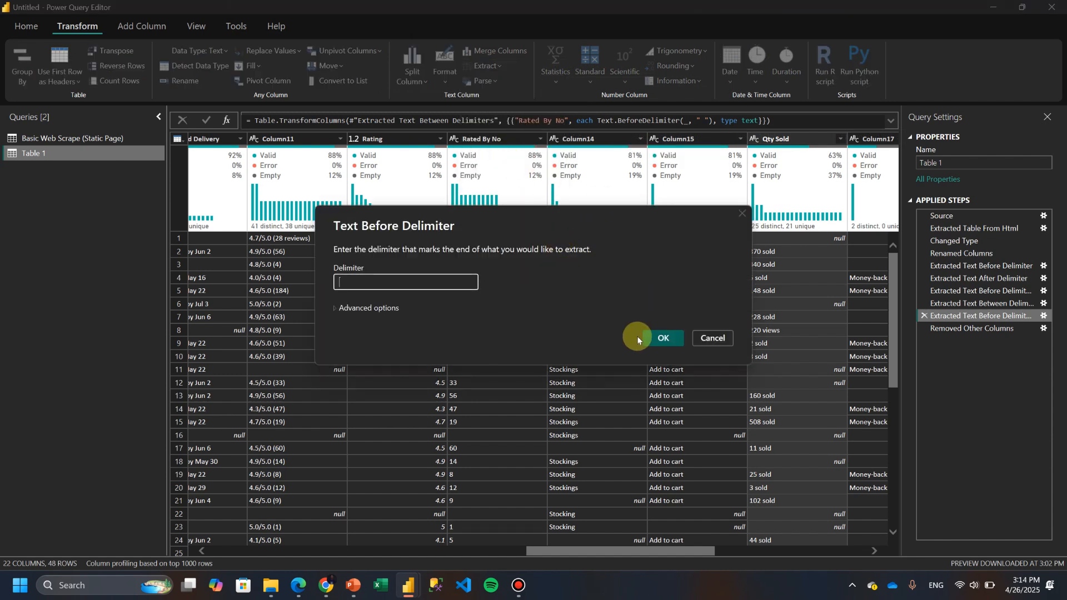
left_click(659, 337)
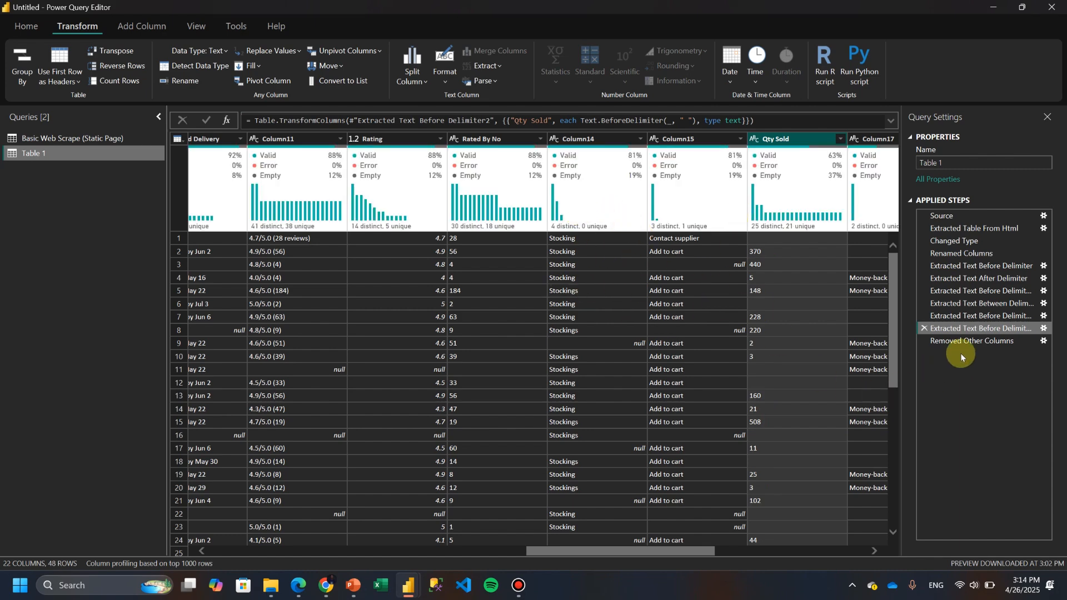
- Change the Actual Price, Years in business, Qty Available, Rated By No and Qty Sold columns to Whole Number after the Removed Other Columns step
left_click(945, 341)
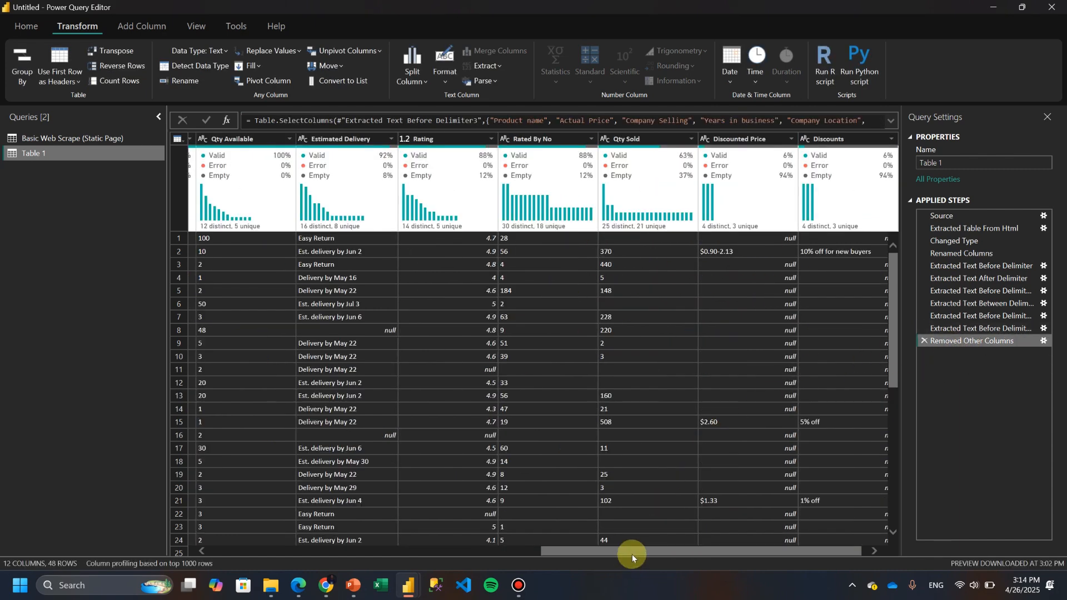
left_click_drag(632, 555, 245, 504)
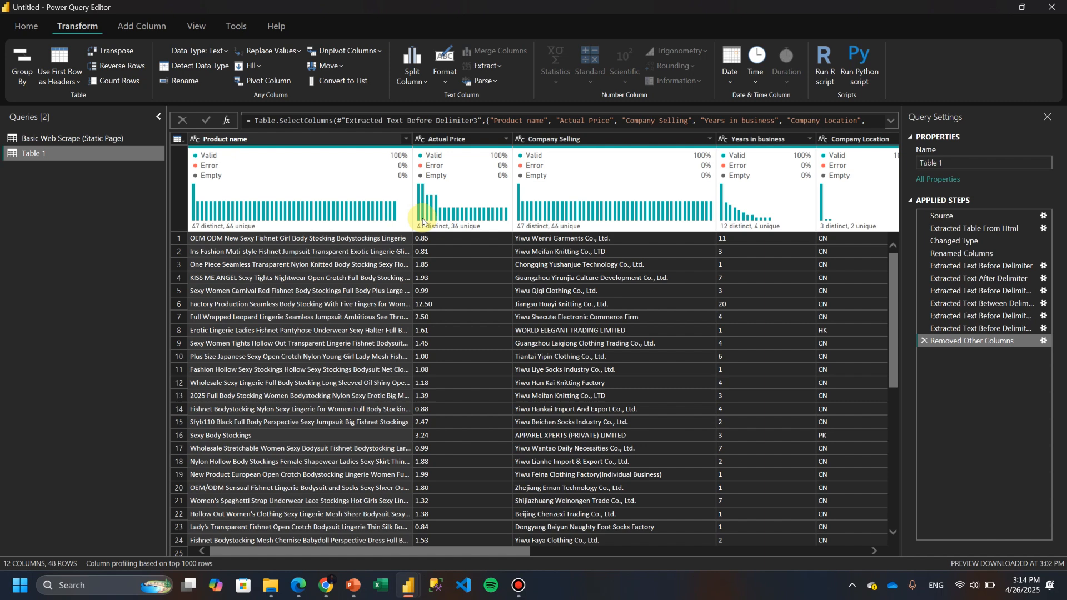
left_click(457, 140)
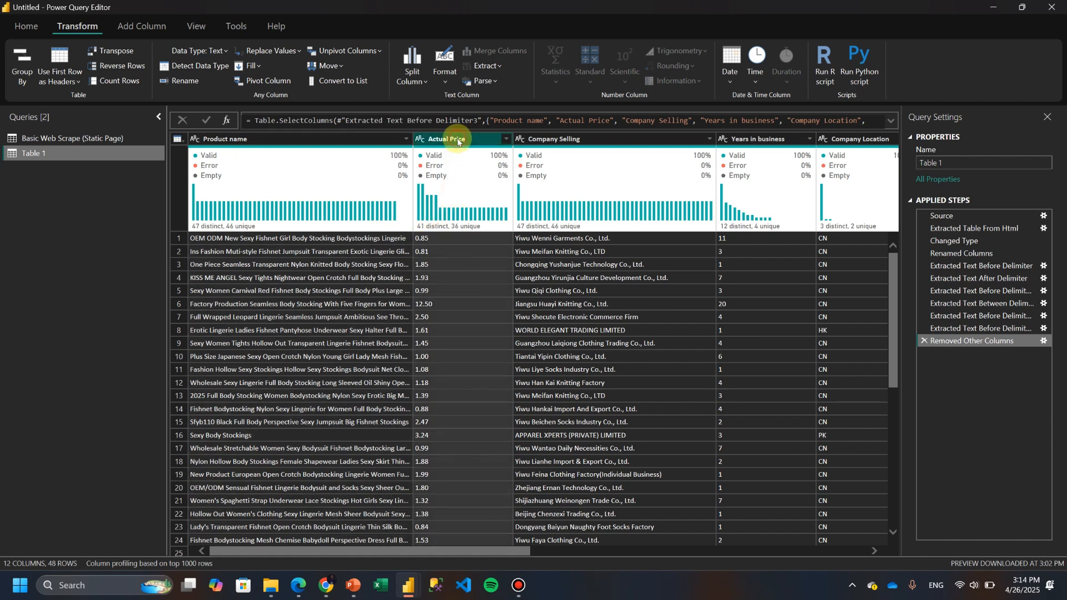
left_click(764, 138, "ctrl")
left_click_drag(461, 553, 665, 554)
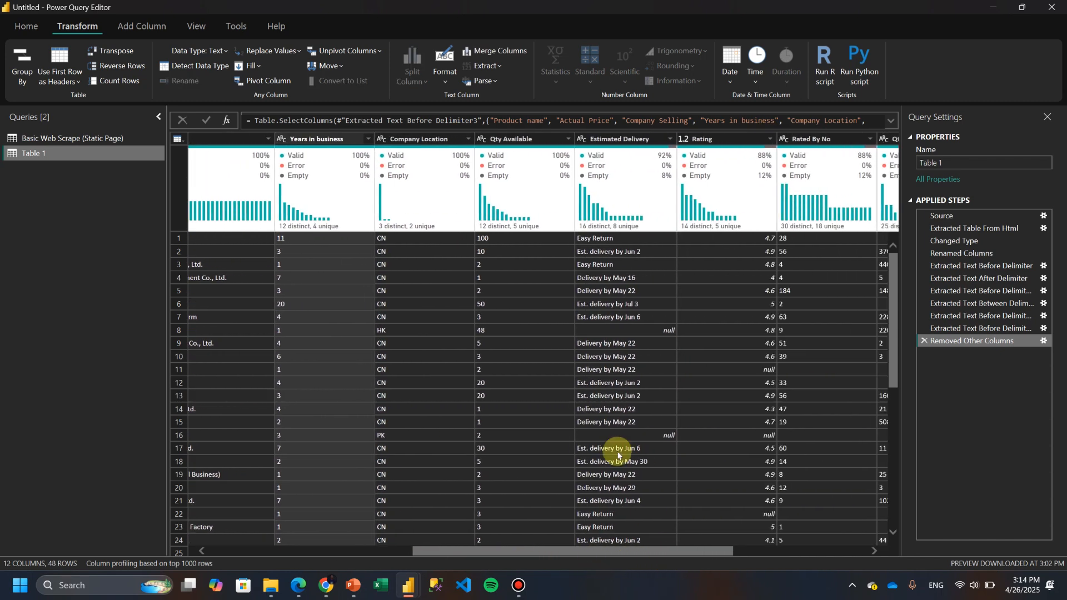
left_click(517, 137, "ctrl")
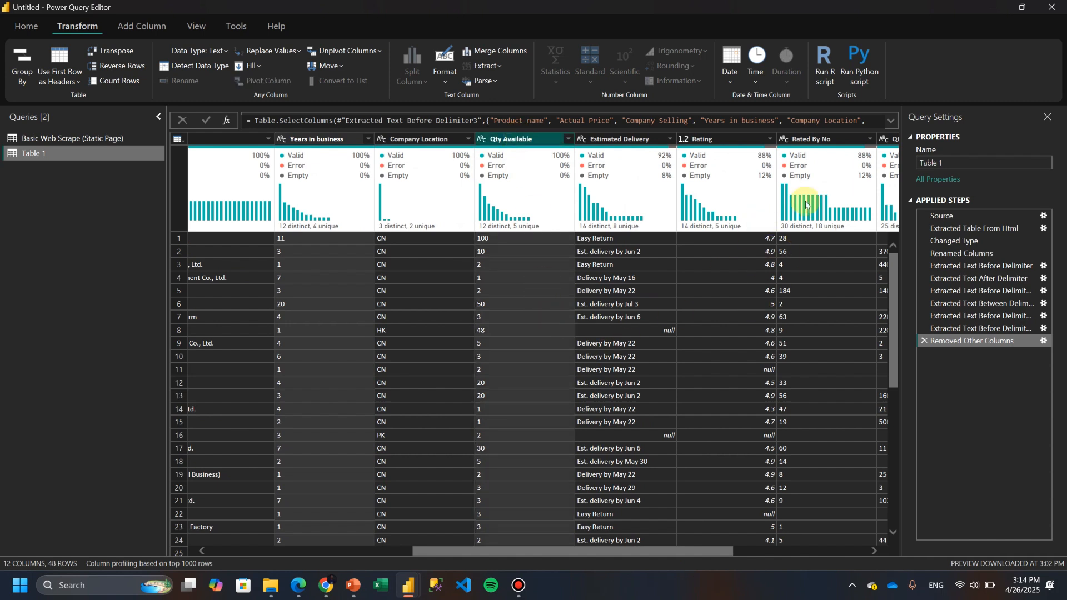
left_click(809, 139, "ctrl")
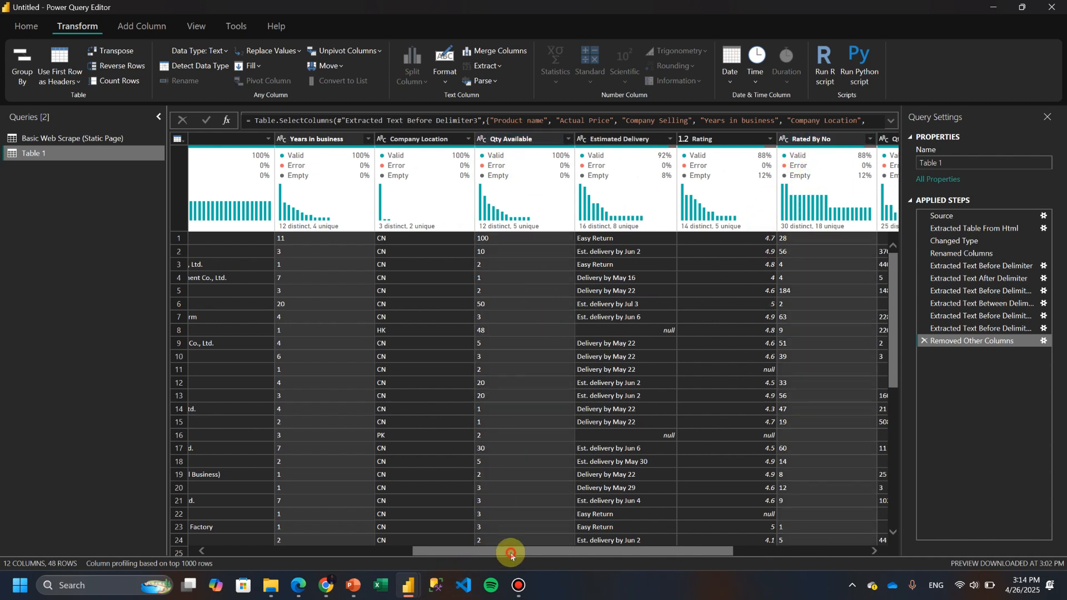
left_click_drag(507, 553, 637, 560)
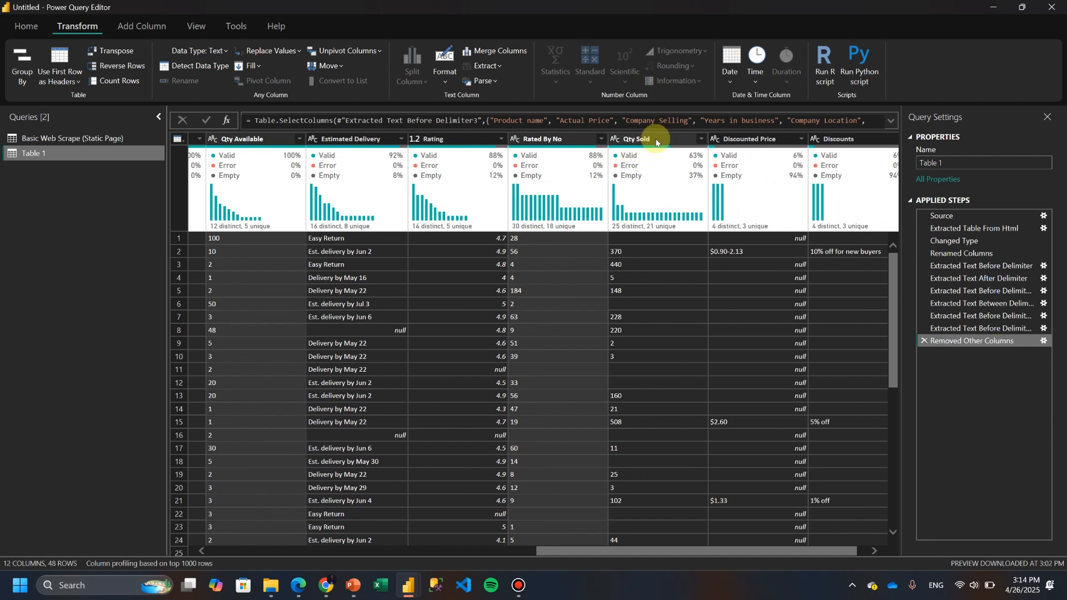
left_click(639, 138, "ctrl")
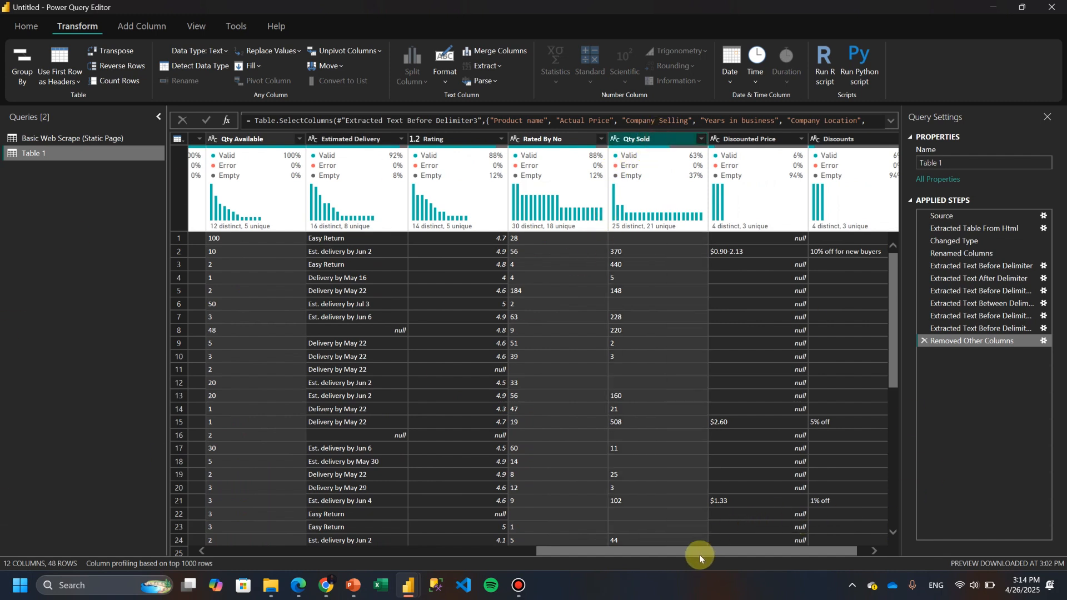
left_click_drag(700, 555, 767, 562)
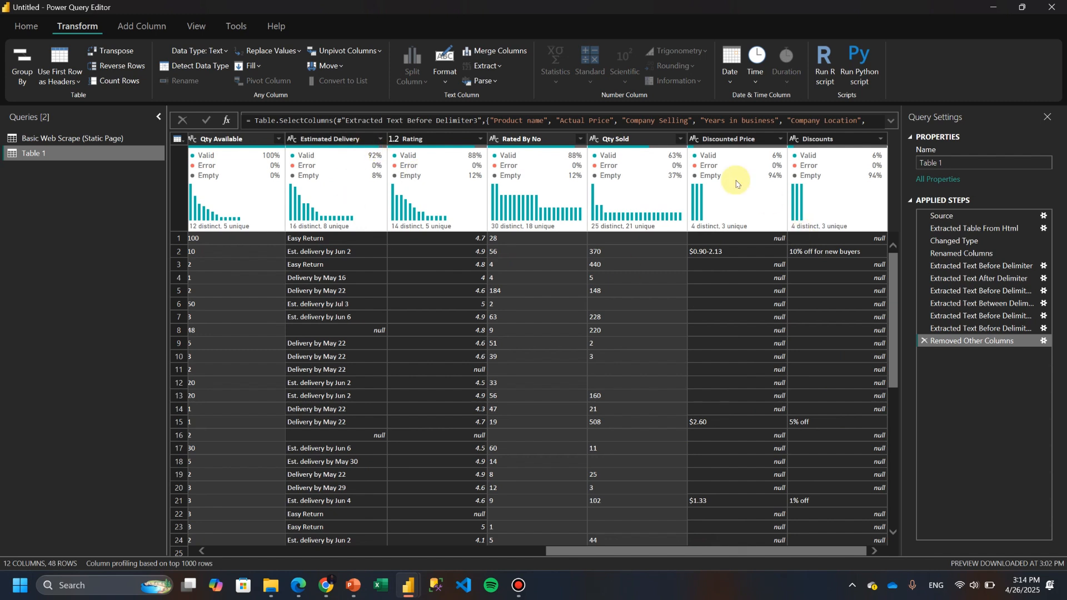
left_click(223, 52)
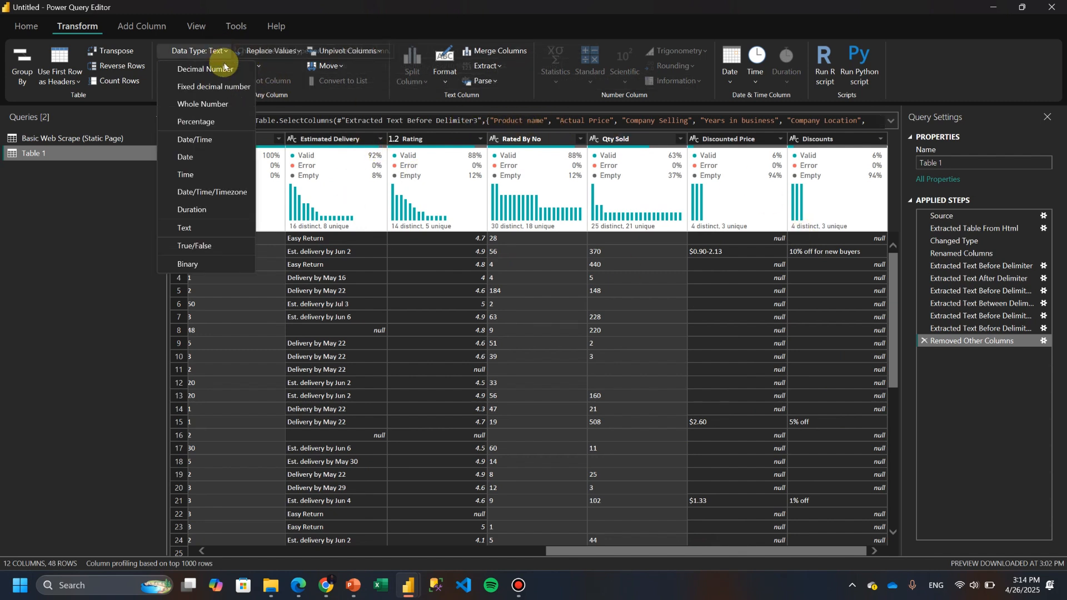
left_click(209, 106)
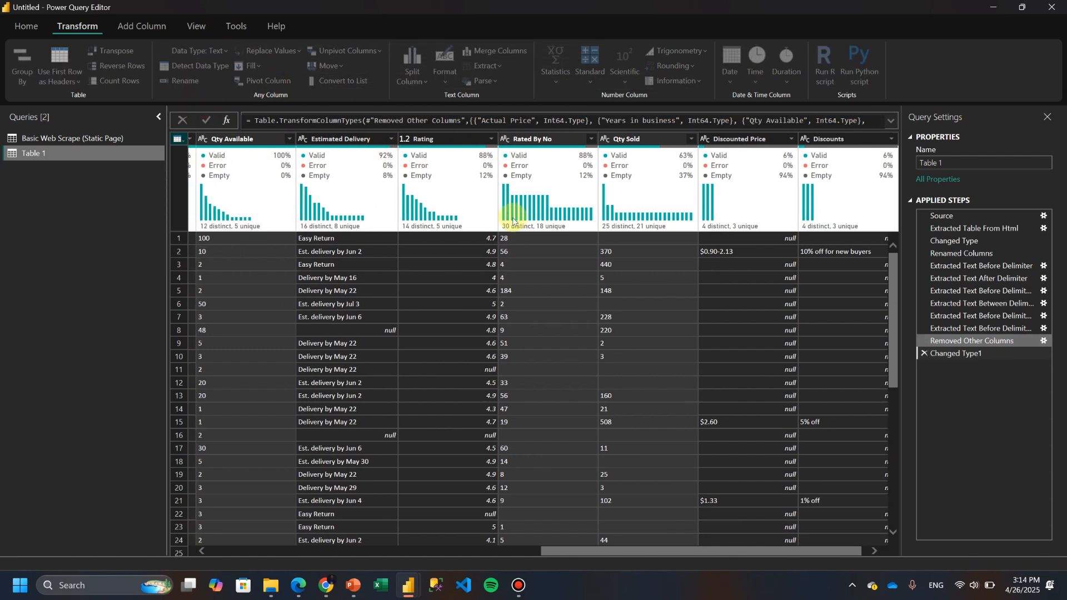
- Edit the formula of the latest type-change step so that Actual Price uses Decimal.Type instead of a whole-number type
left_click_drag(645, 562, 257, 533)
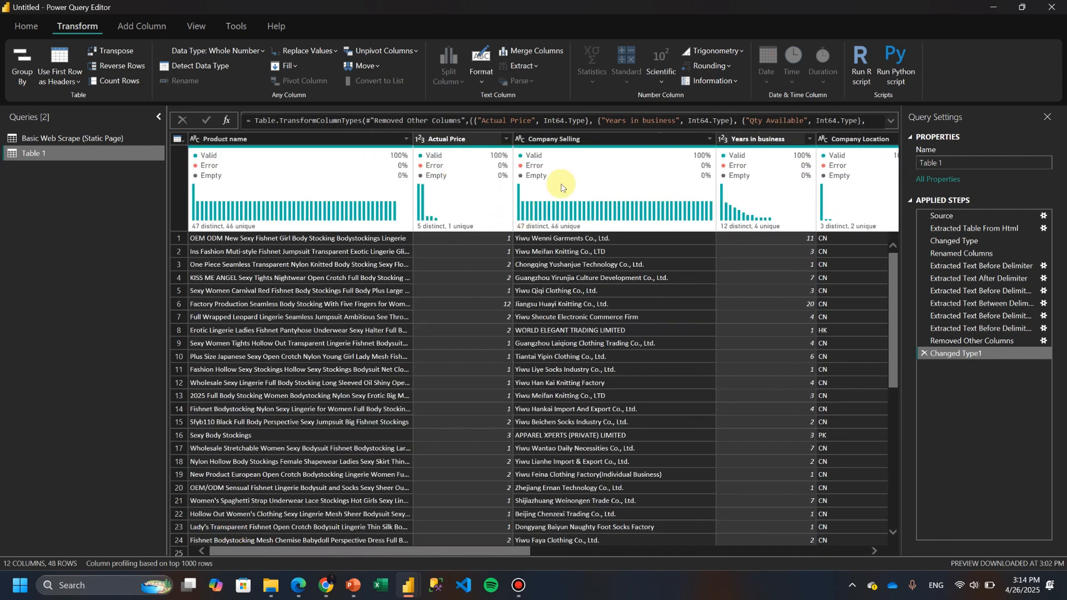
scroll(448, 299, "down", 3)
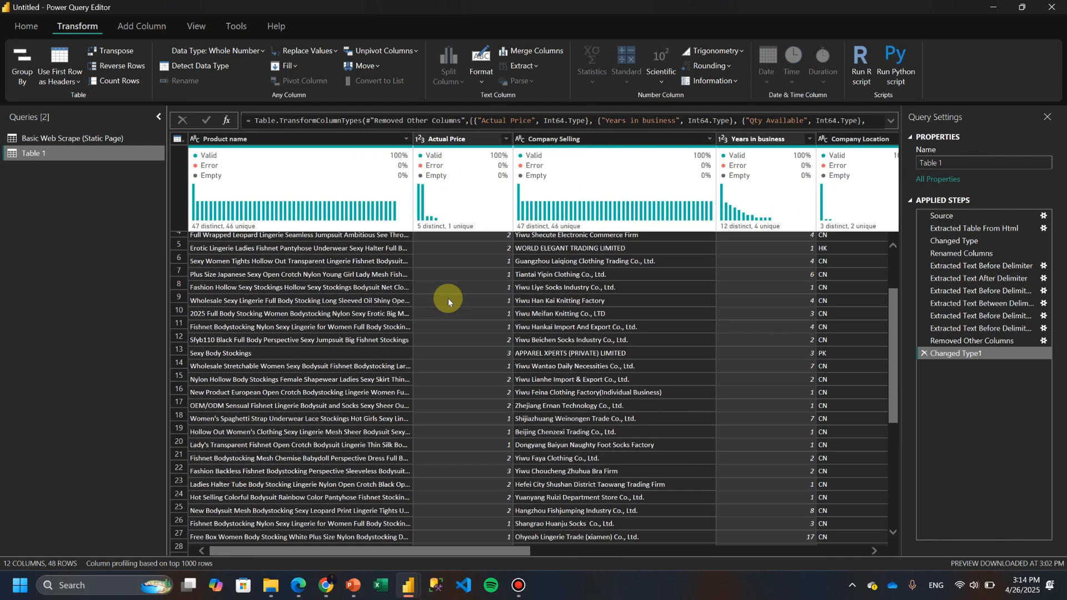
scroll(453, 284, "up", 3)
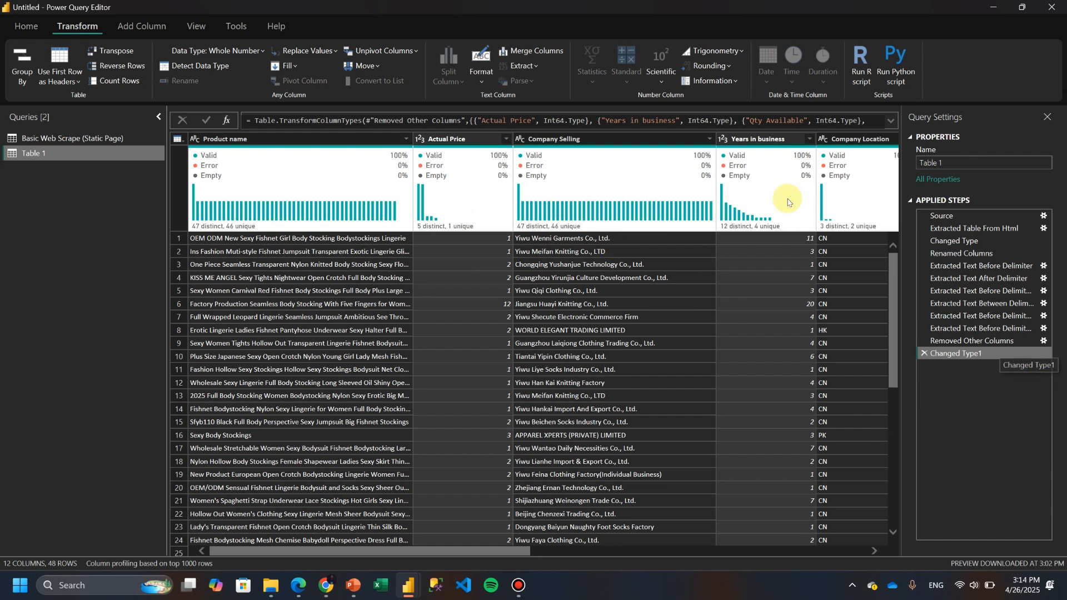
left_click(892, 122)
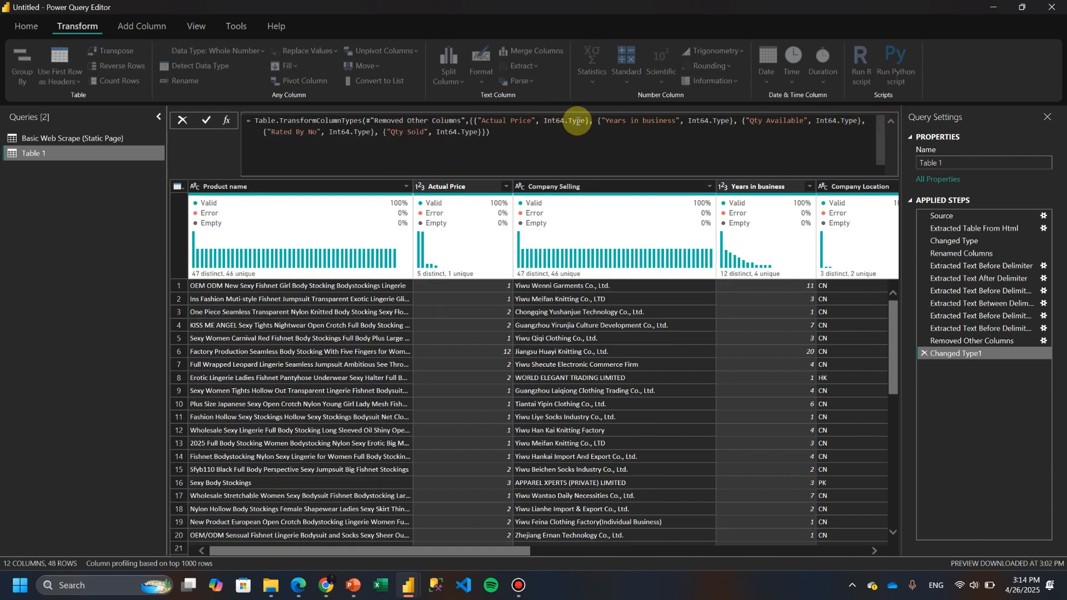
left_click(586, 121)
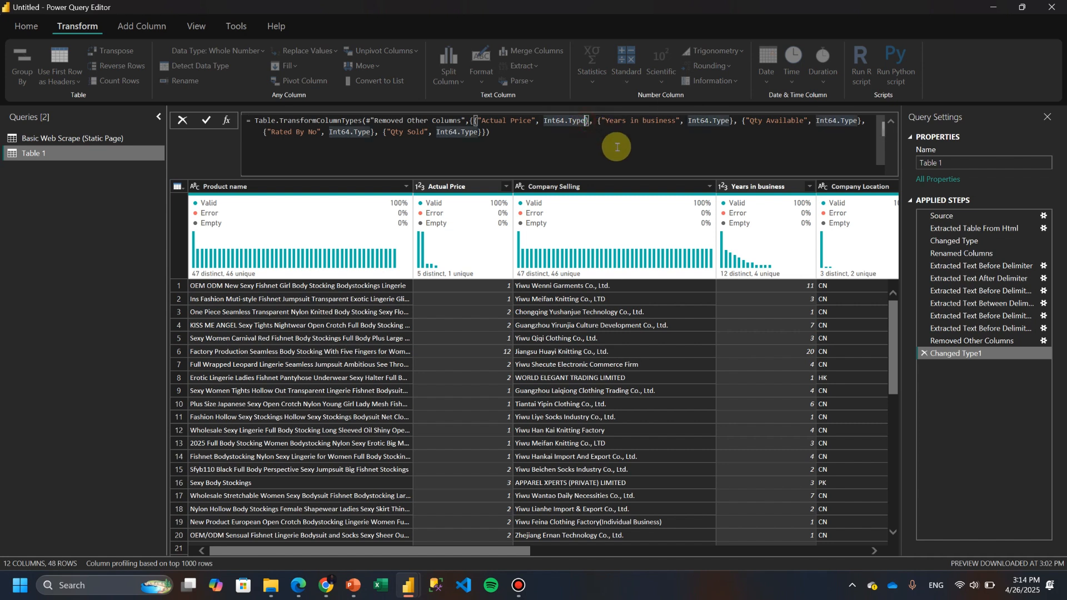
key("BackSpace")
key("BackSpace")
key("BackSpace")
key("BackSpace")
key("BackSpace")
key("BackSpace")
key("BackSpace")
key("BackSpace")
key("BackSpace")
key("BackSpace")
key("BackSpace")
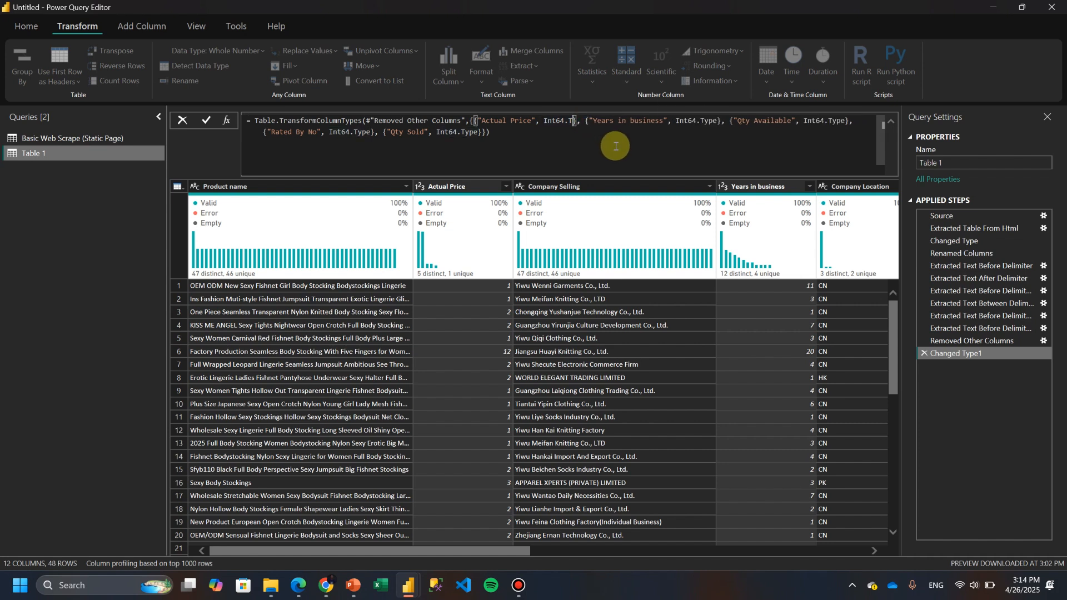
type("de")
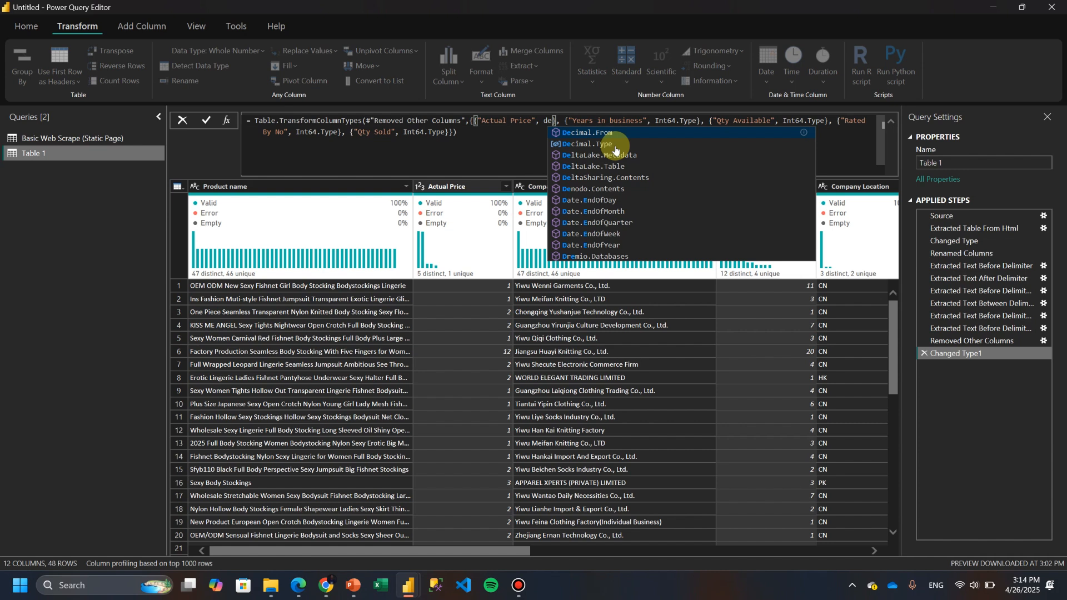
left_click(615, 146)
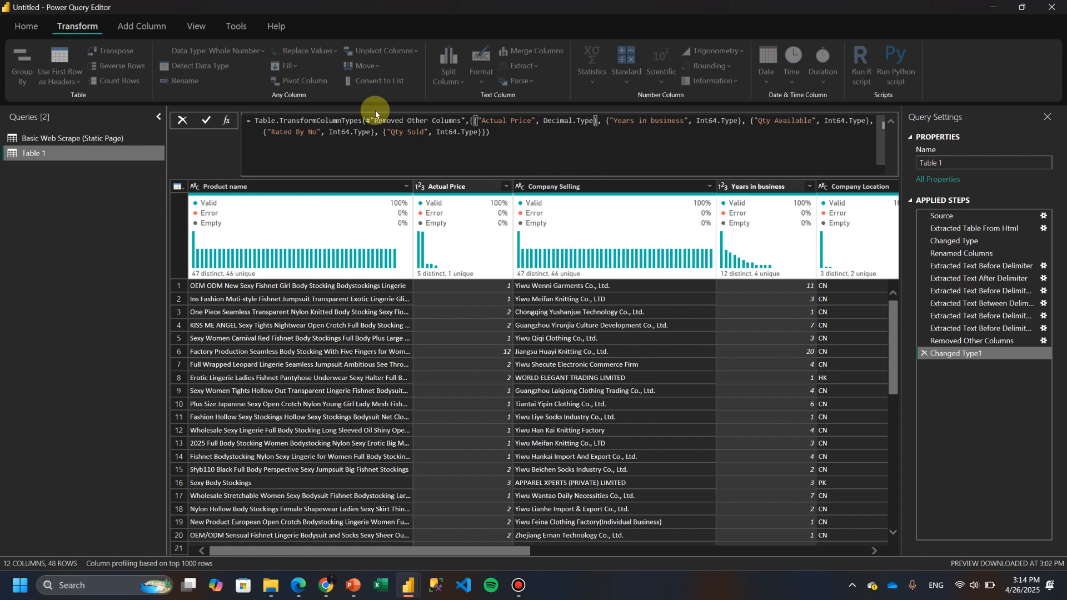
left_click(202, 119)
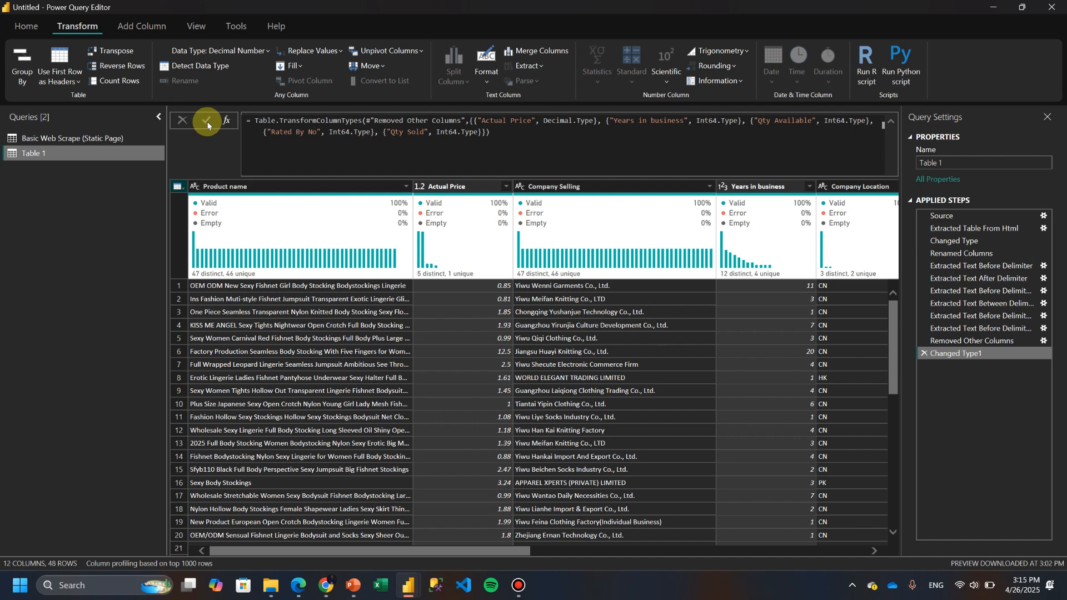
left_click(443, 318)
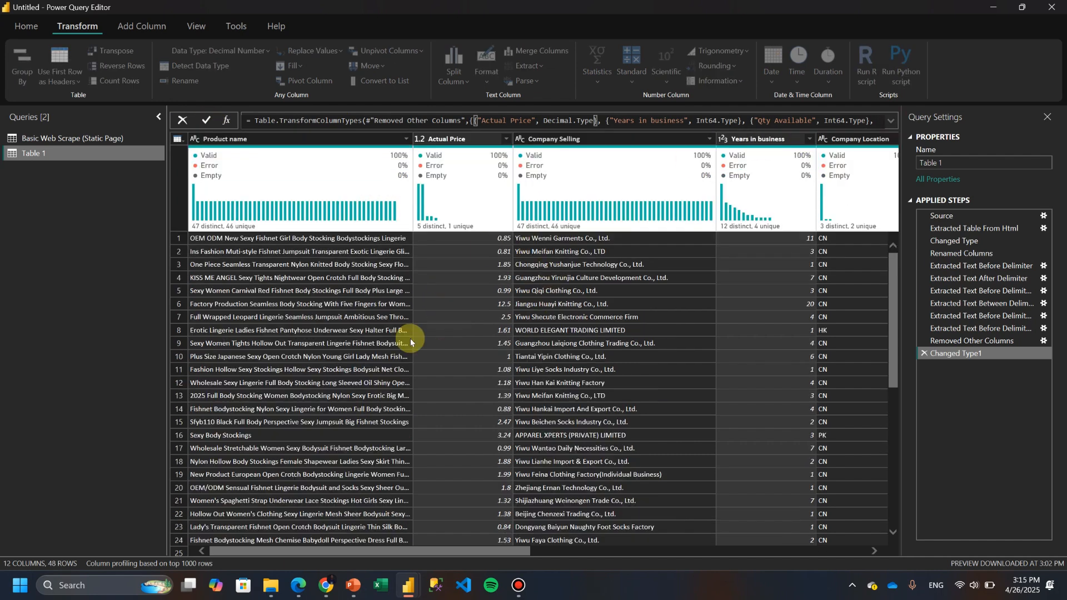
left_click(412, 549)
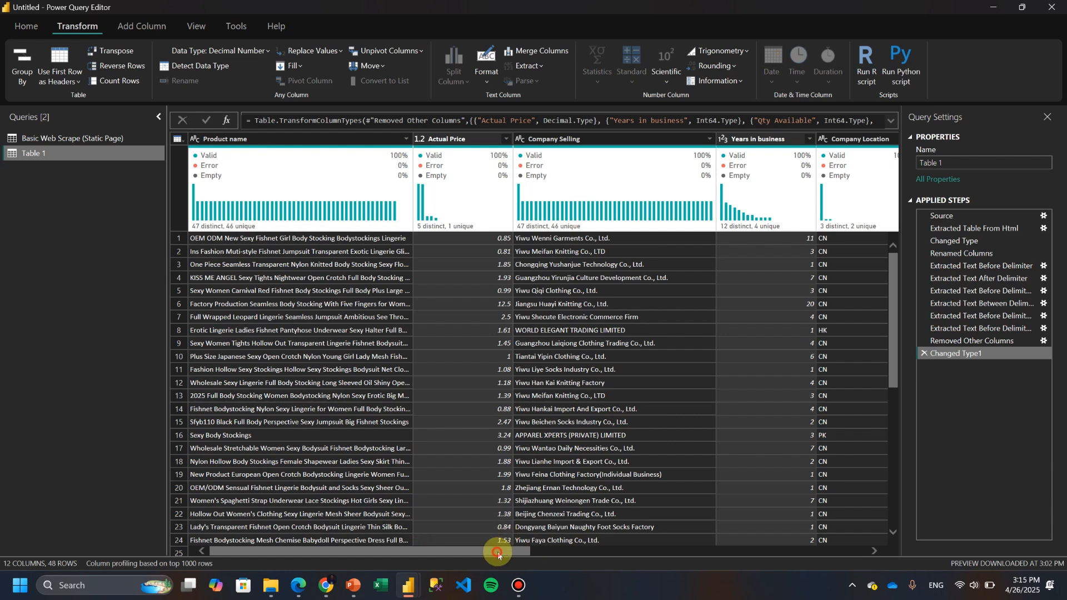
left_click_drag(498, 553, 828, 578)
left_click_drag(694, 552, 361, 539)
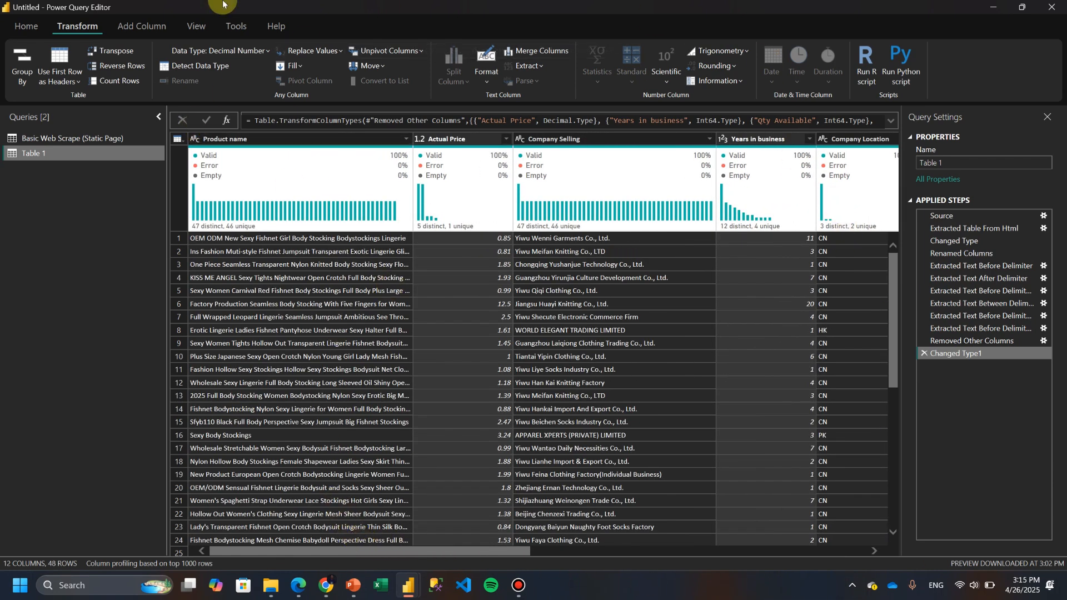
left_click(967, 162)
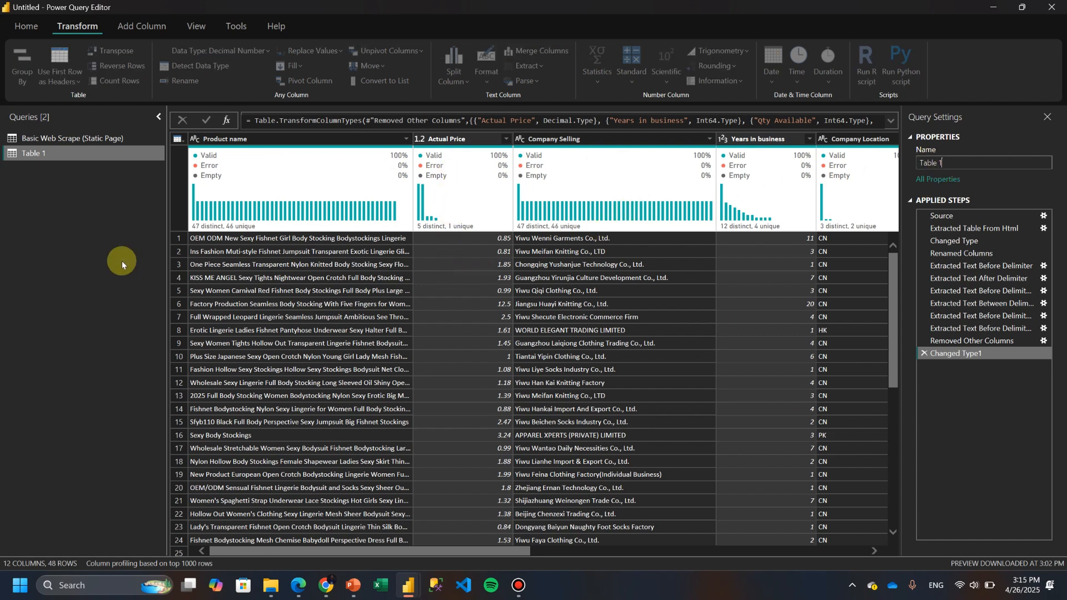
- Open the Table 1 query's code in the Advanced Editor and add the function header (pages as text) => above the let line
left_click(24, 26)
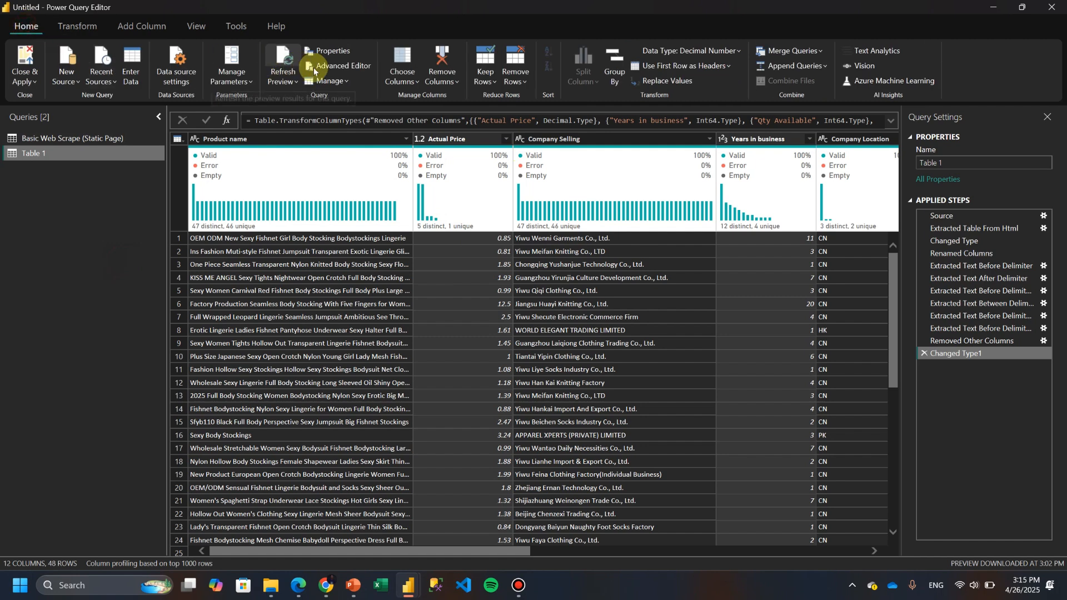
left_click(315, 68)
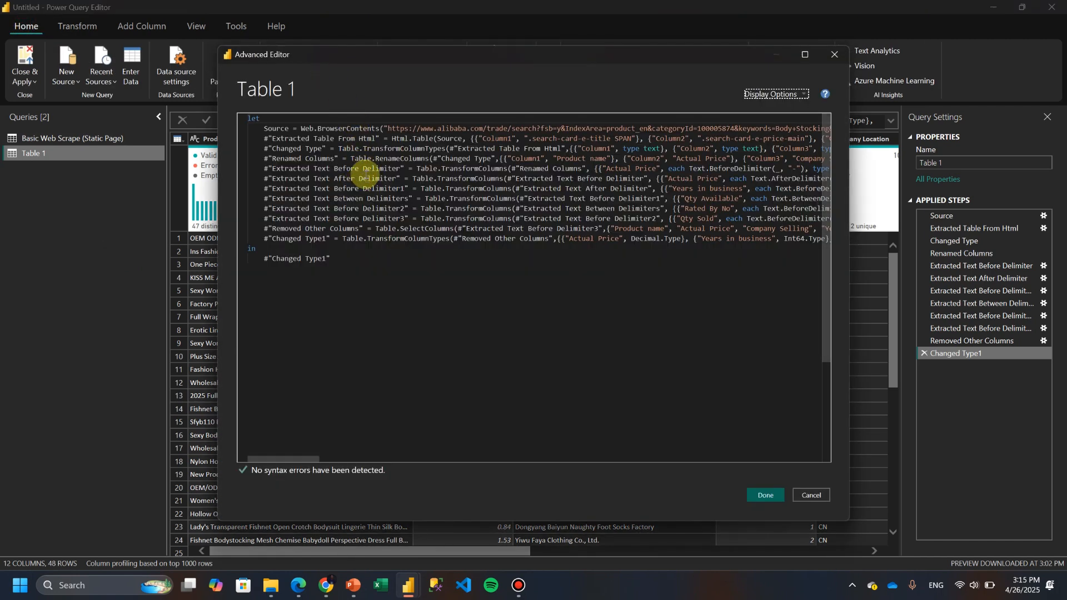
double_click(251, 118)
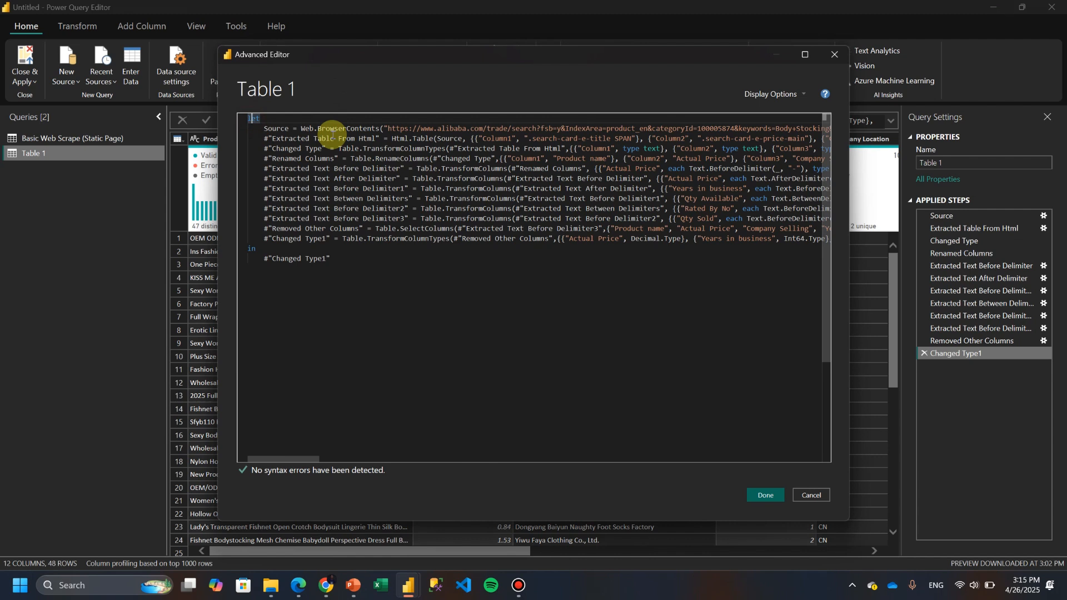
key("Return")
key("Return")
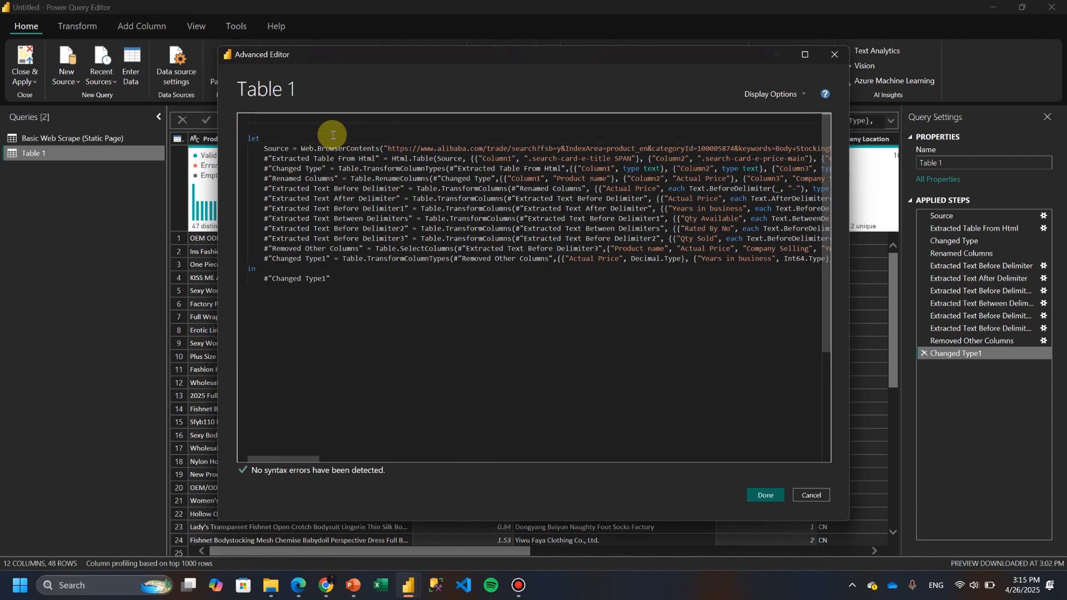
type("(")
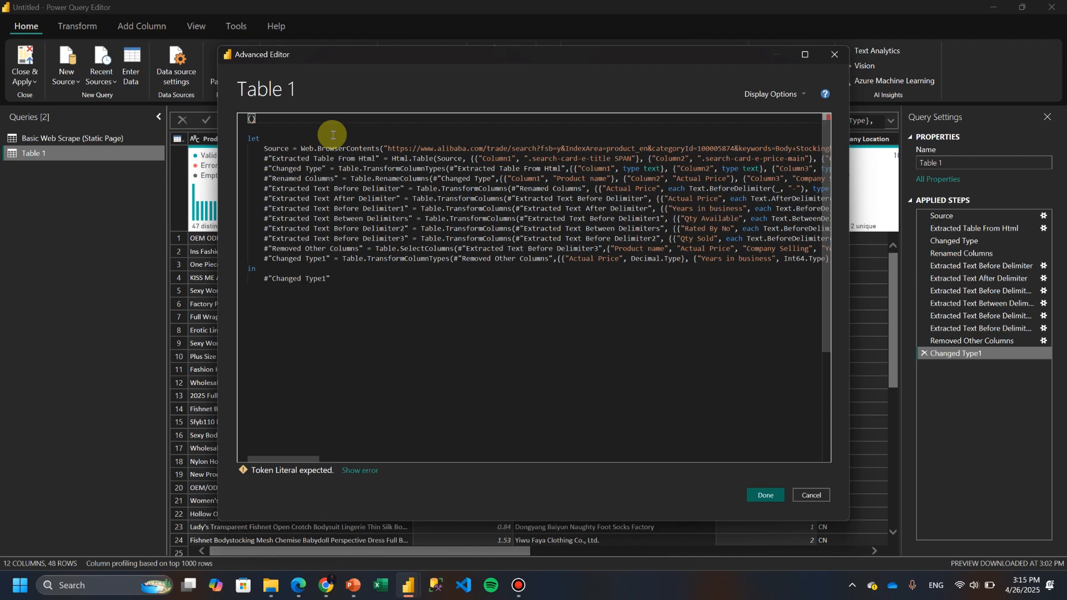
type("pages")
type(" as ")
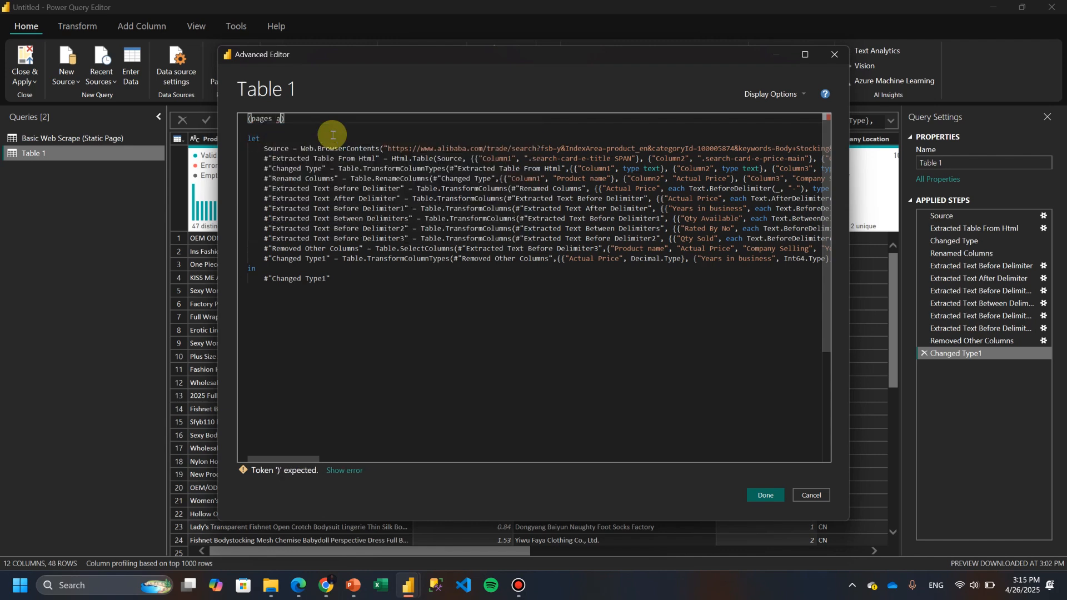
type("text")
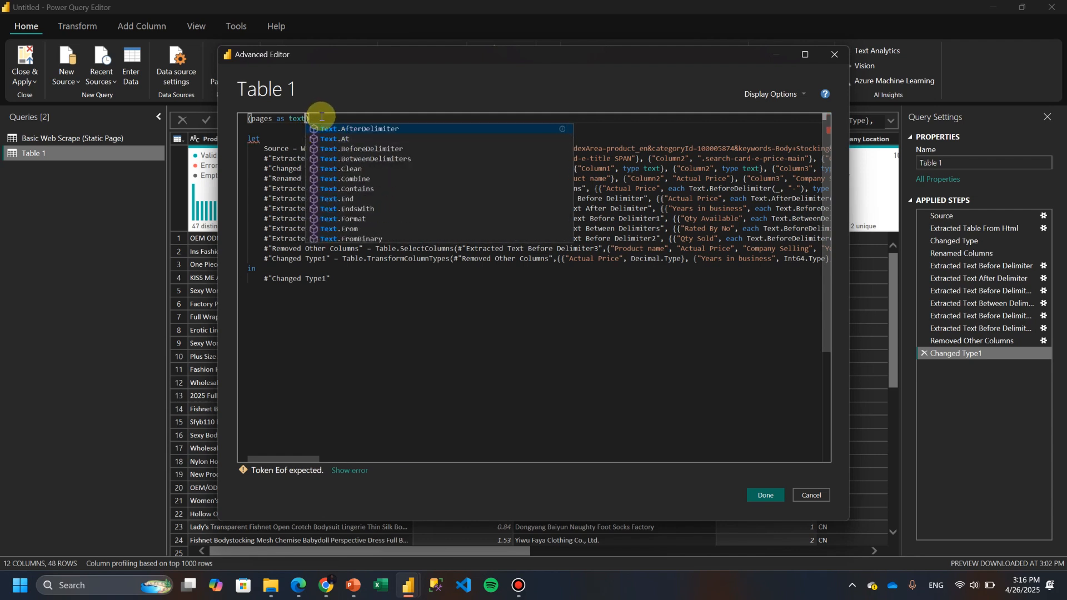
left_click(321, 118)
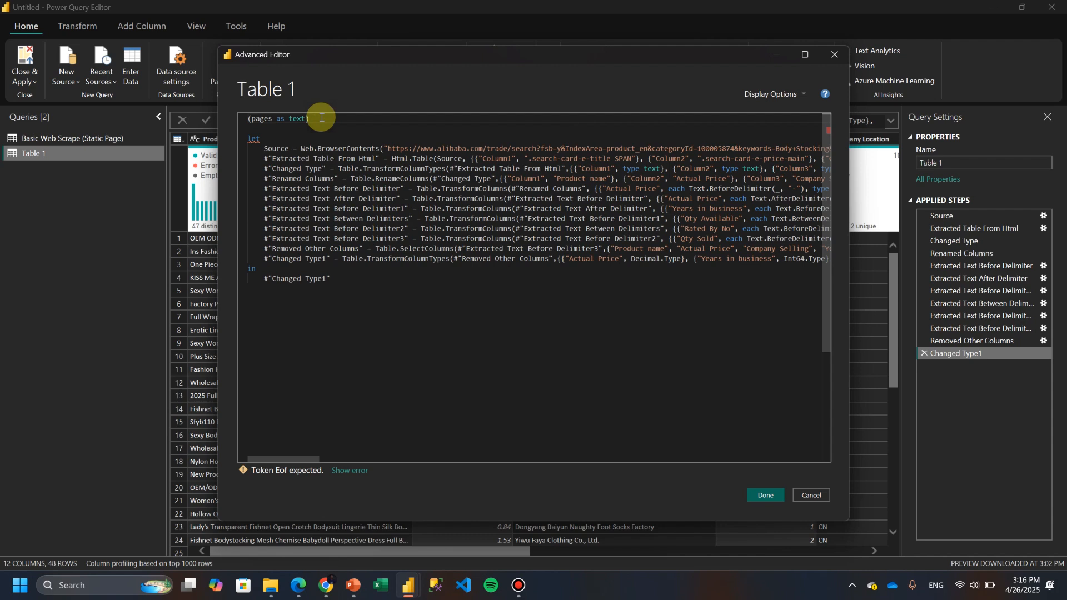
type("=>")
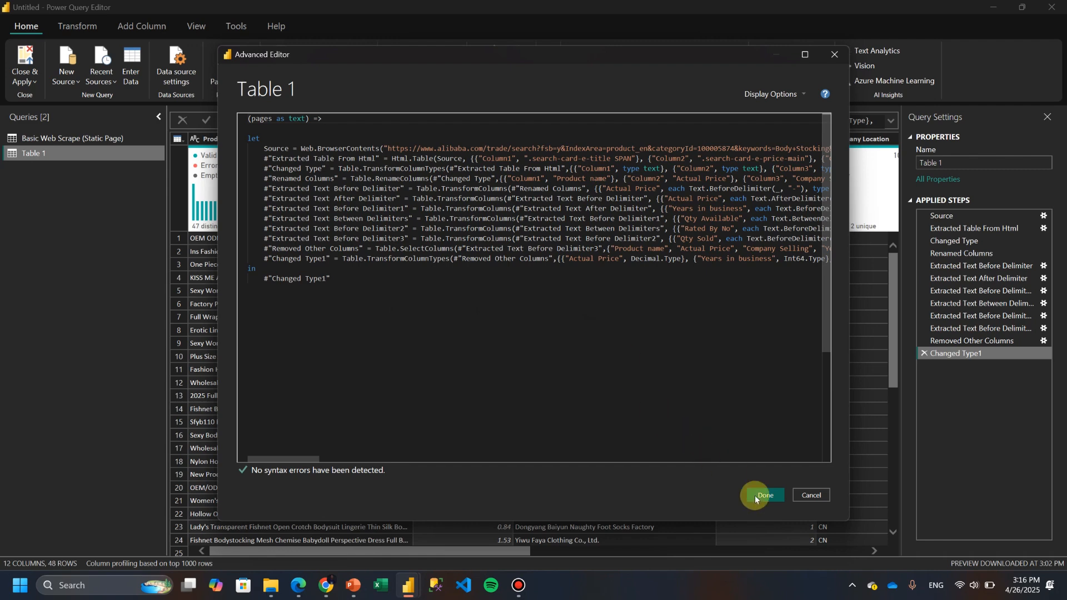
- Replace page=1 in the Source URL with "&pages&" so the address is built from the pages parameter
left_click_drag(305, 458, 390, 475)
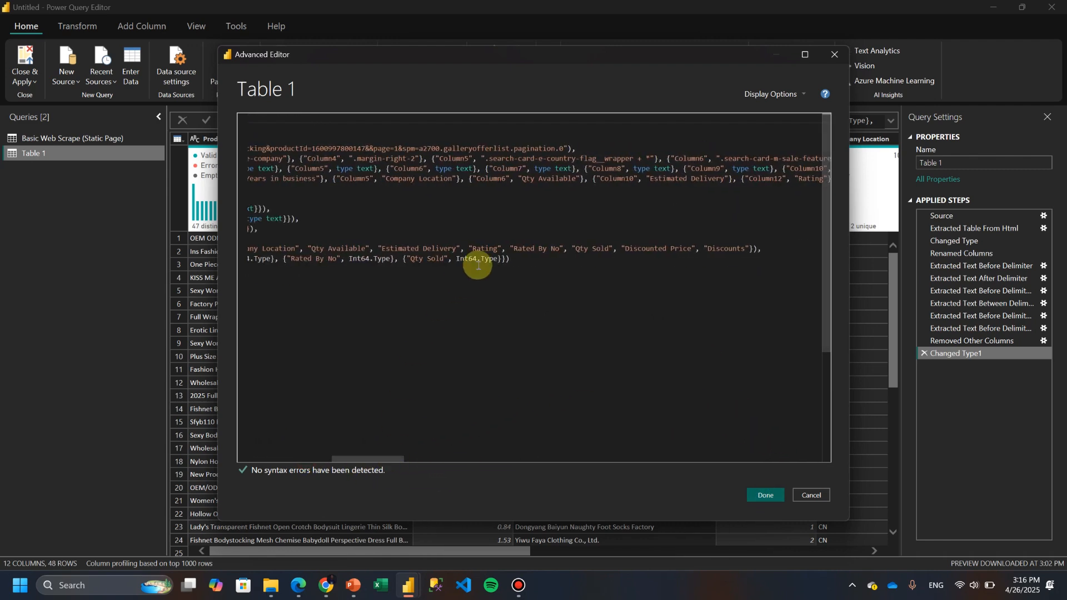
left_click(375, 149)
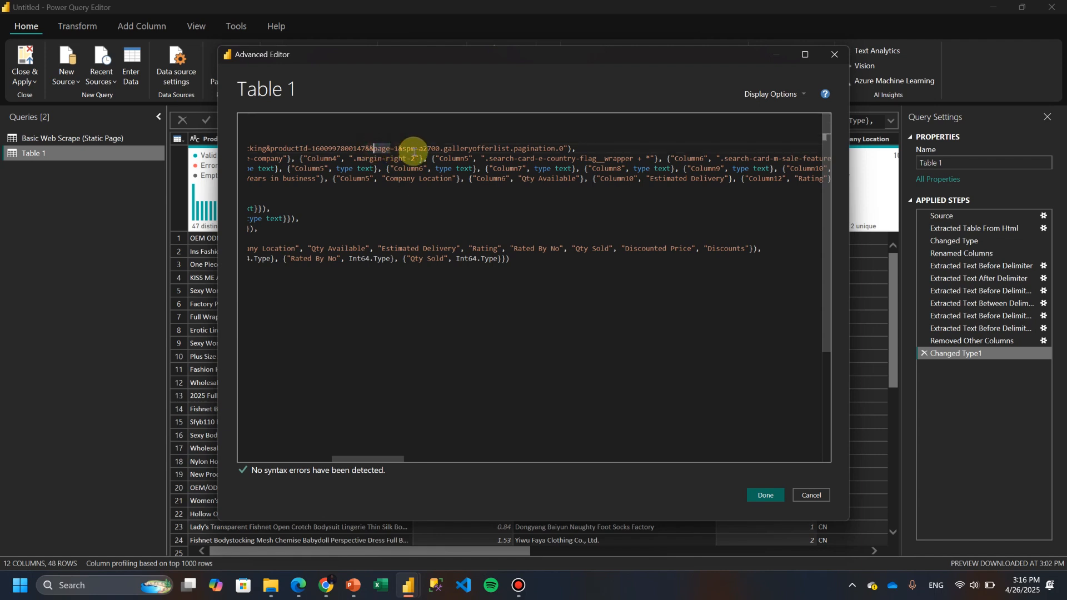
type("\"")
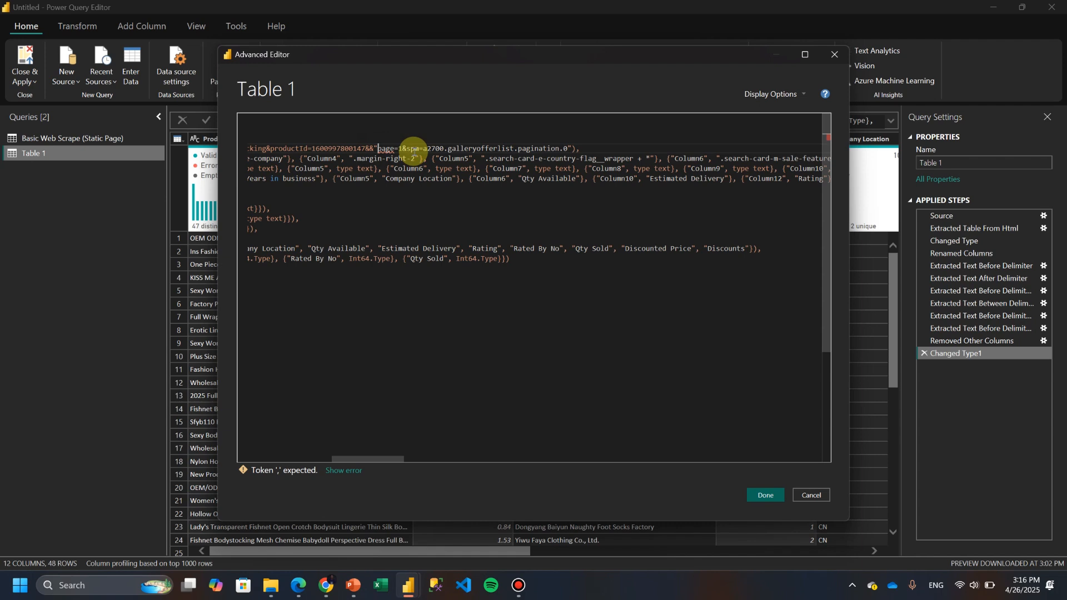
type("&")
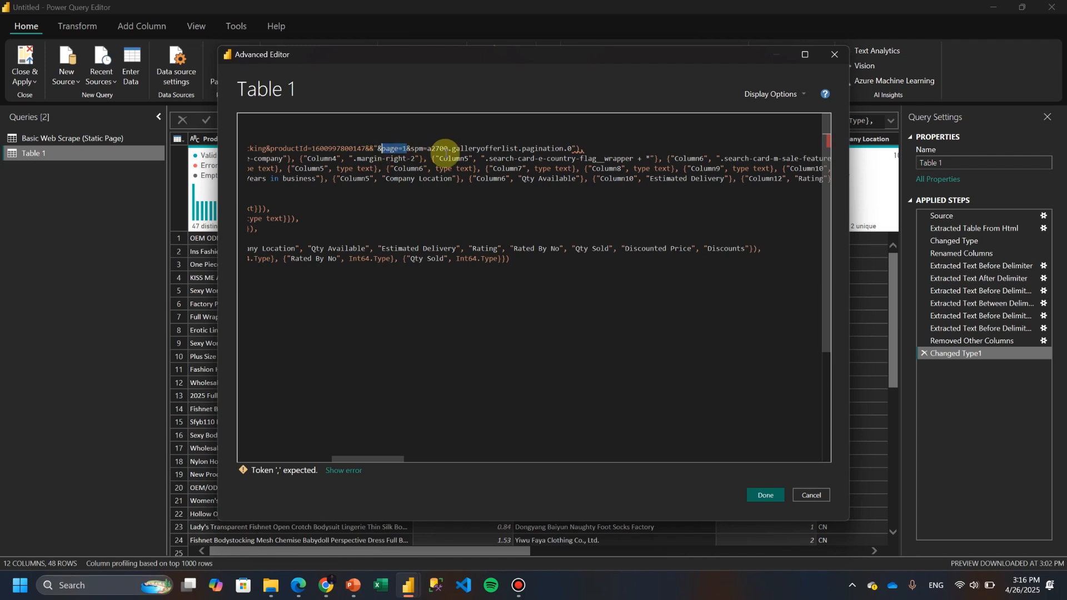
key("BackSpace")
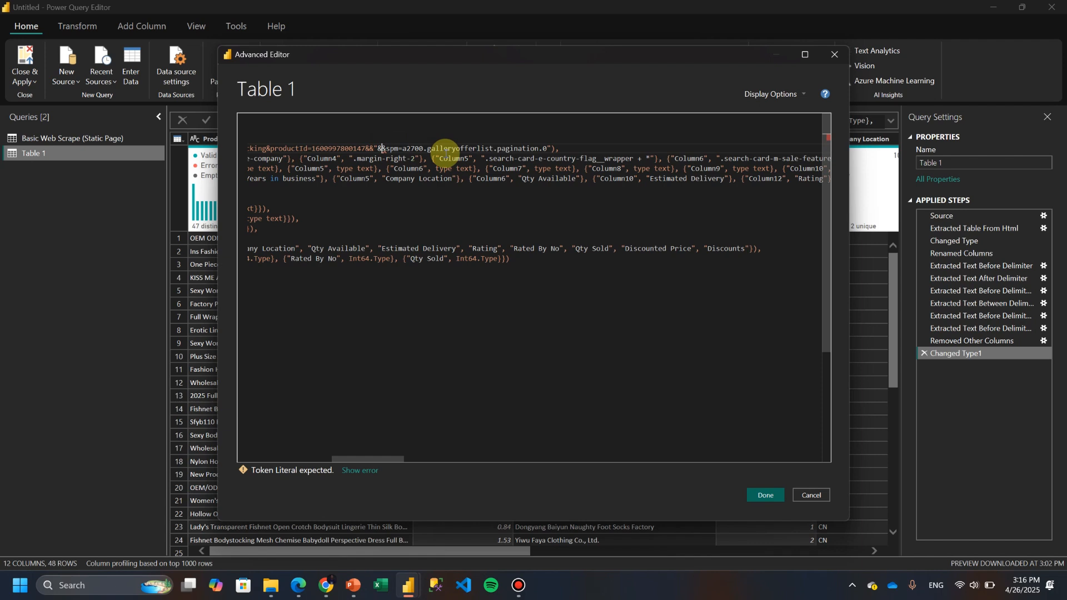
type("&")
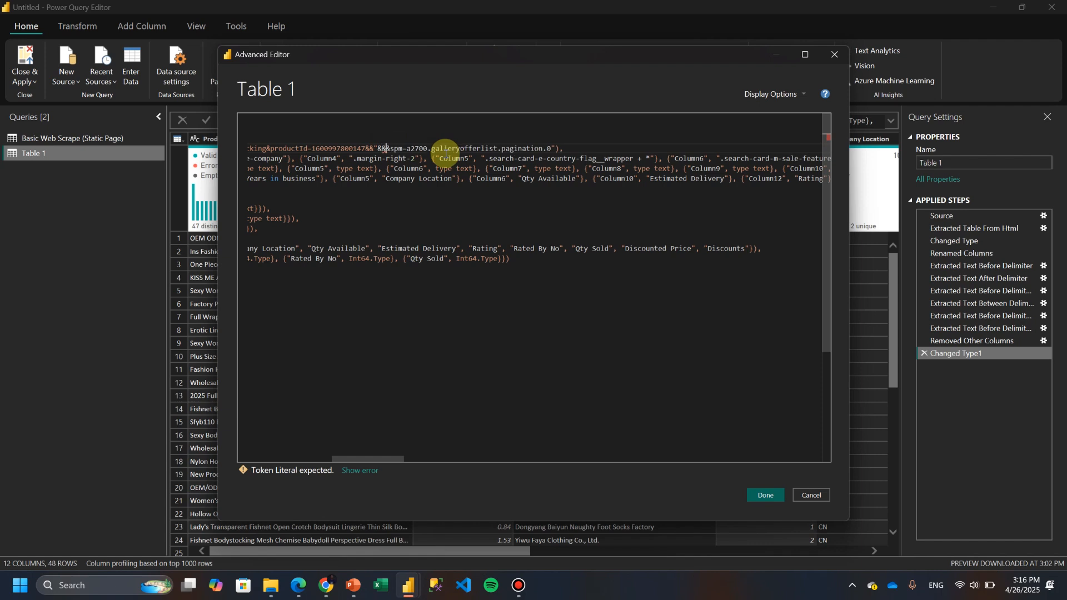
type("\"")
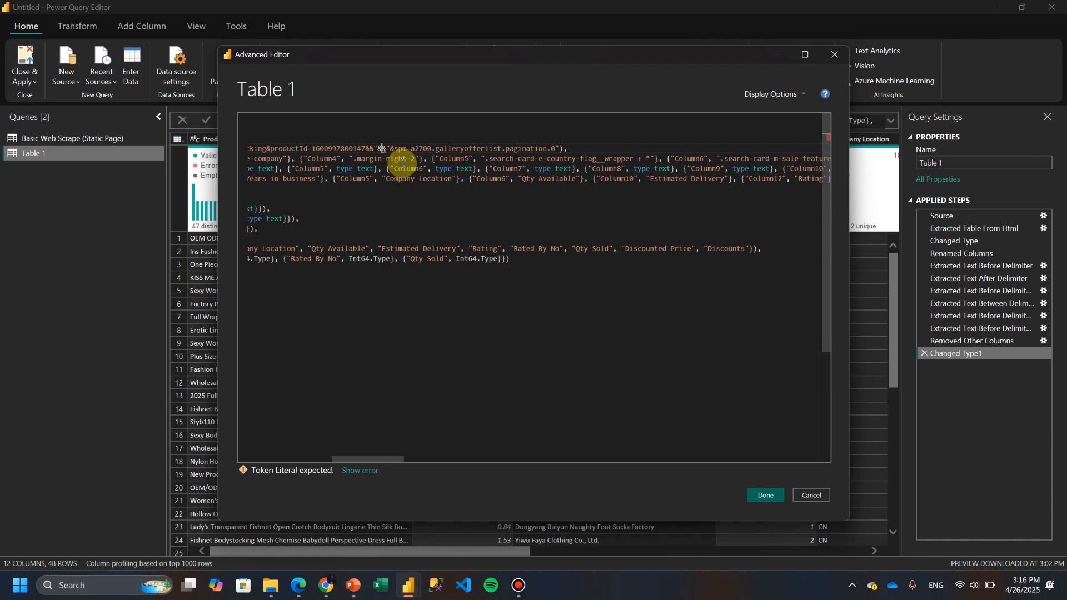
type("pages&")
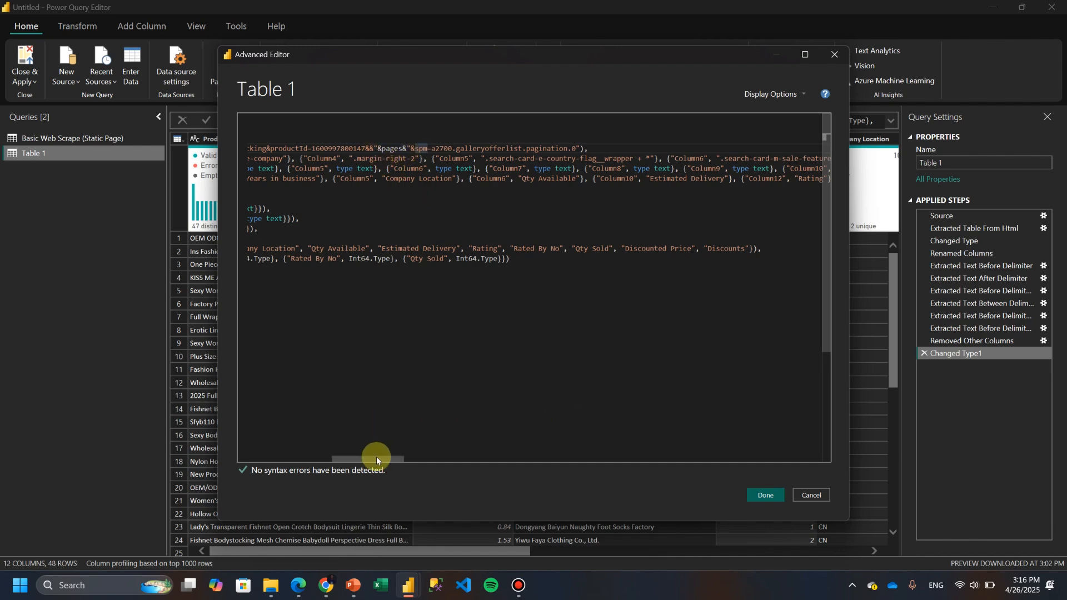
mouse_move(377, 460)
left_mouse_down()
mouse_move(257, 452)
mouse_move(459, 476)
mouse_move(362, 467)
left_mouse_up()
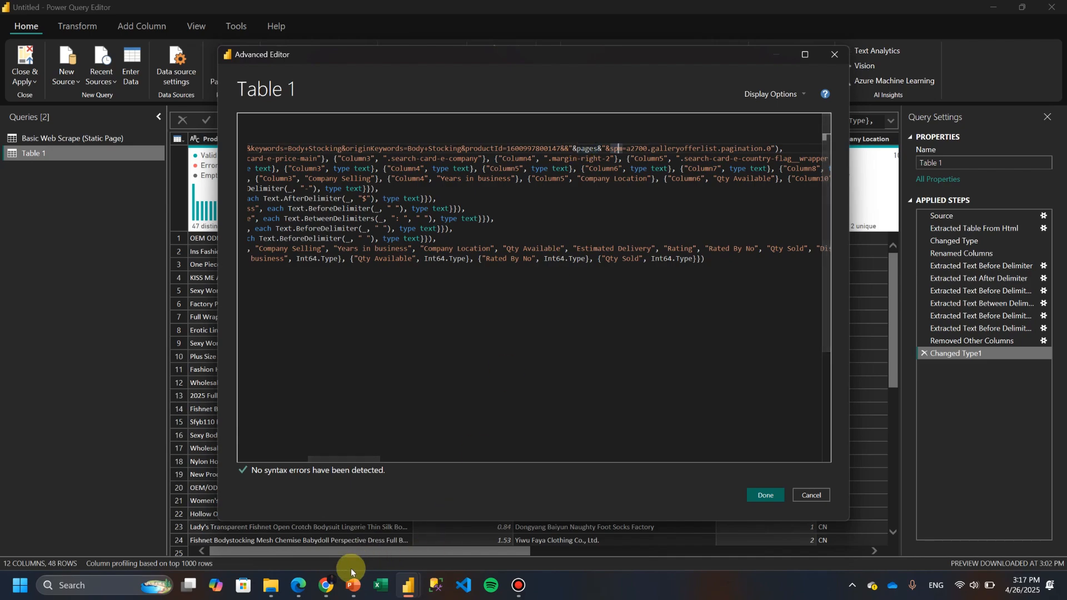
- Switch to Chrome and examine the pagination at the end of the Alibaba Body Stocking search results, then return to the query code
left_click(327, 583)
left_click(348, 561)
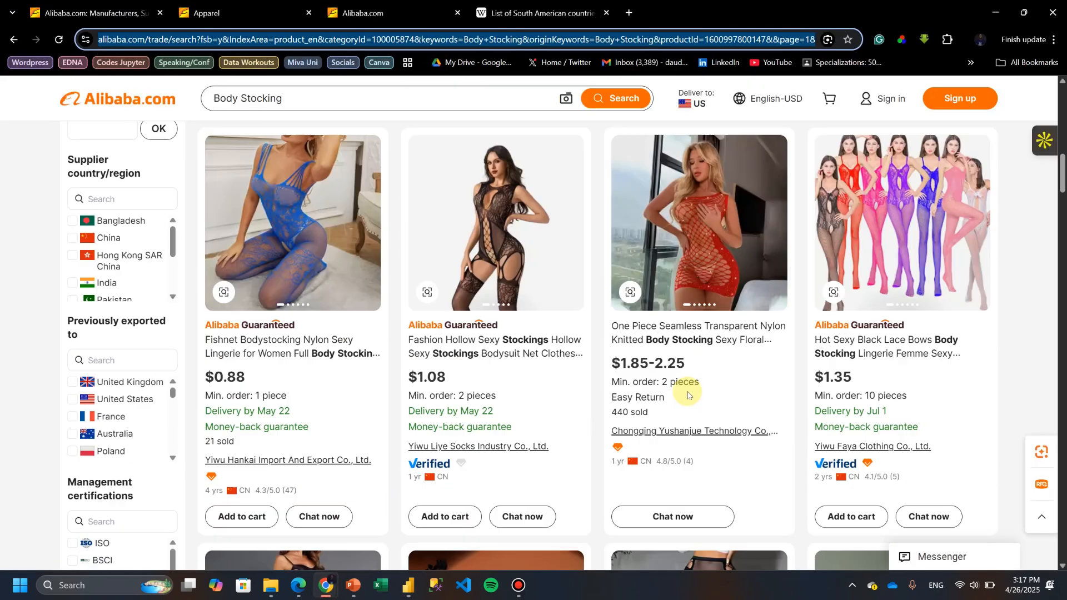
scroll(688, 423, "down", 10)
scroll(705, 400, "down", 3)
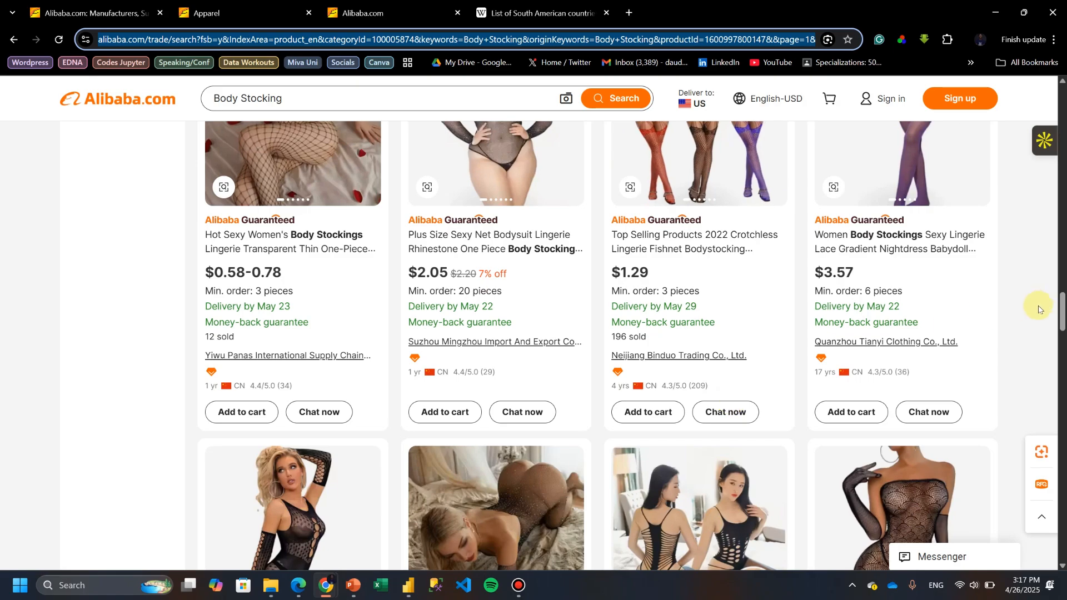
left_click_drag(1060, 307, 1062, 445)
scroll(1060, 441, "down", 9)
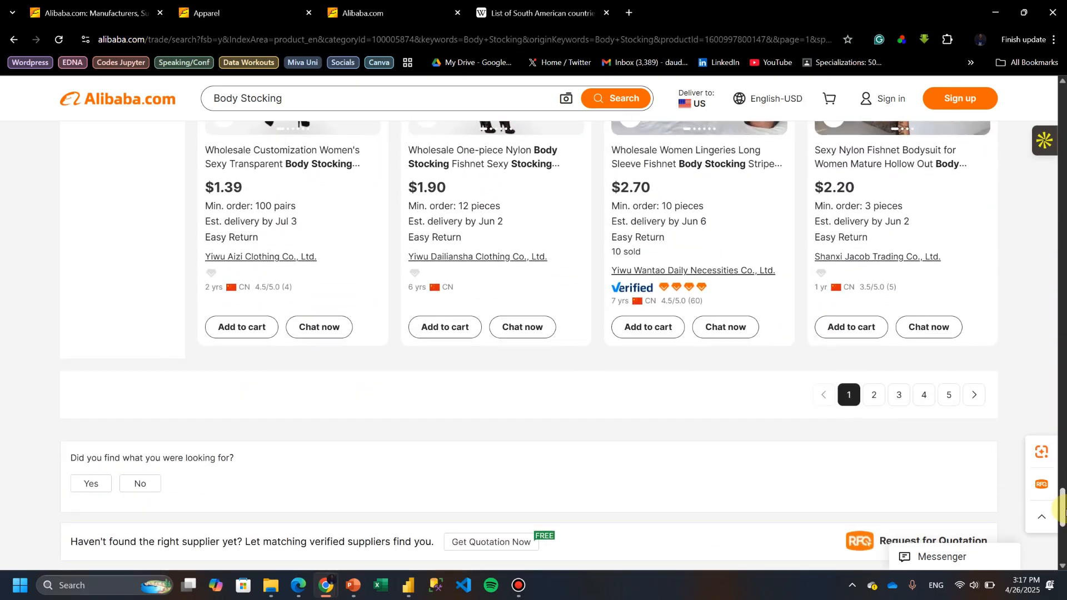
left_click(1002, 11)
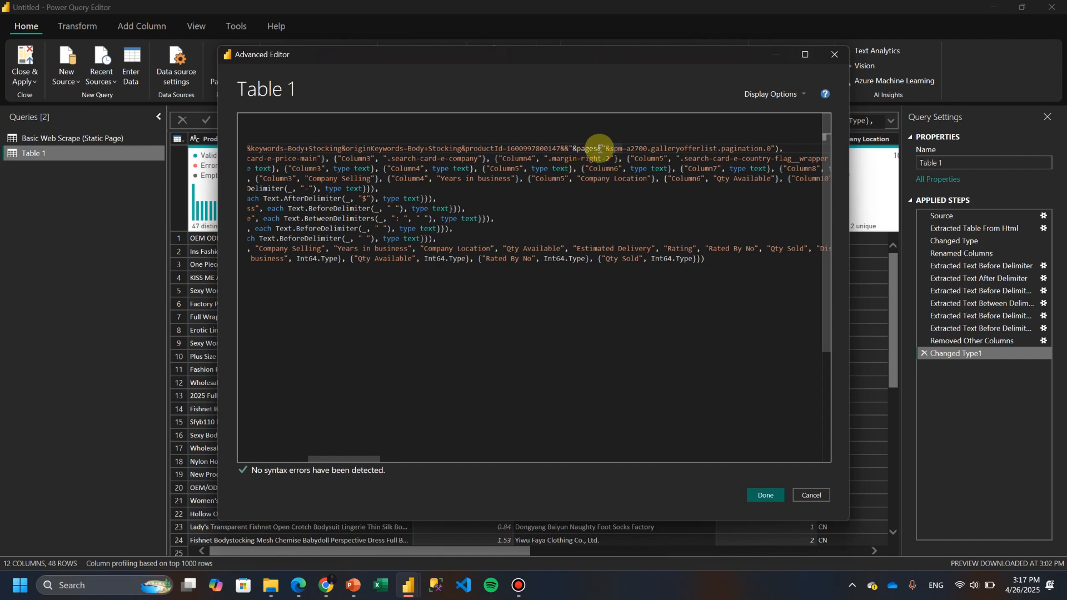
- Apply the edited Table 1 code and invoke the resulting function with pages set to 2
mouse_move(361, 460)
left_mouse_down()
mouse_move(269, 459)
mouse_move(427, 462)
mouse_move(371, 465)
left_mouse_up()
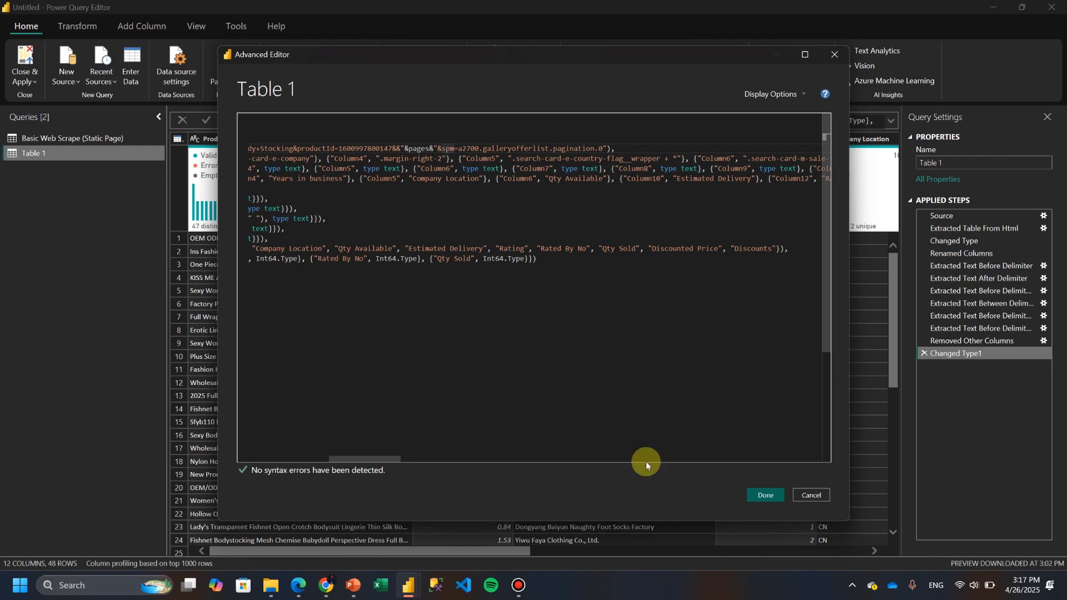
left_click(767, 495)
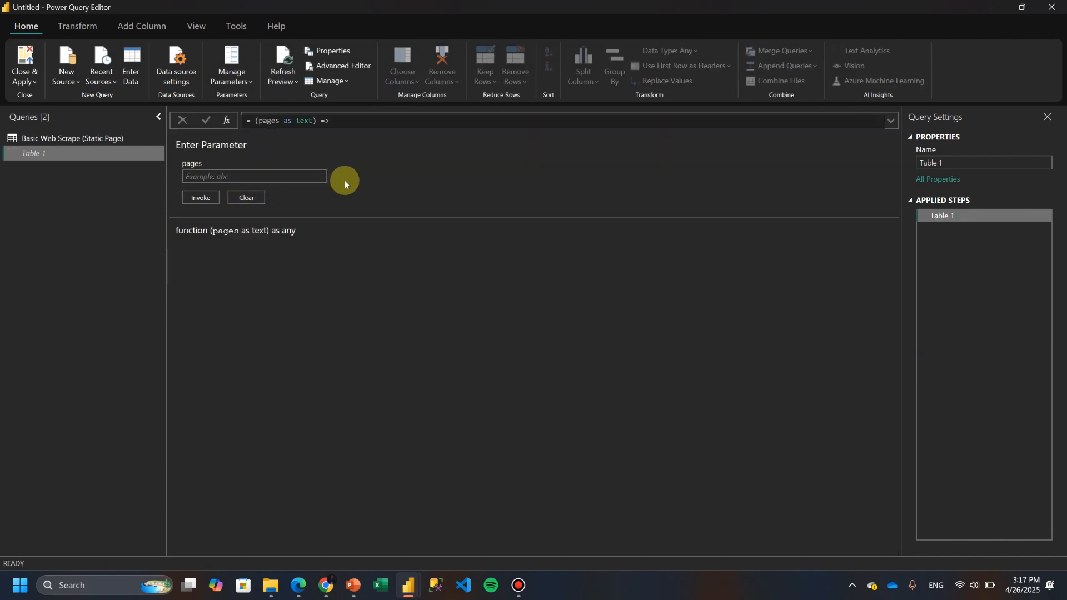
left_click(202, 178)
left_click(201, 198)
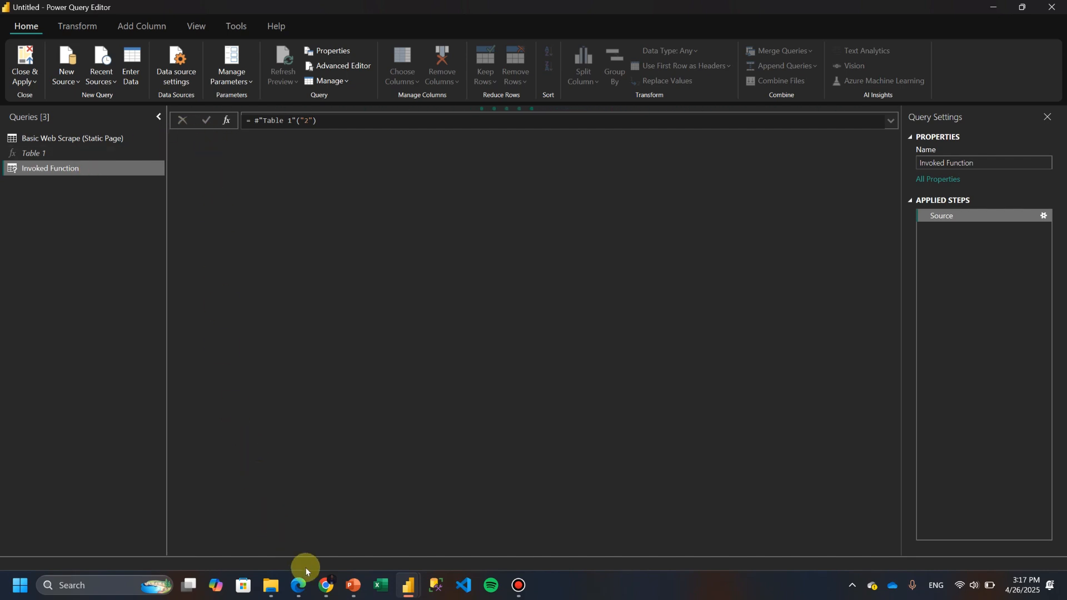
- Switch to Chrome, open page 2 of the Alibaba search results to examine its products, and return to Power Query Editor
mouse_move(332, 590)
left_click(392, 531)
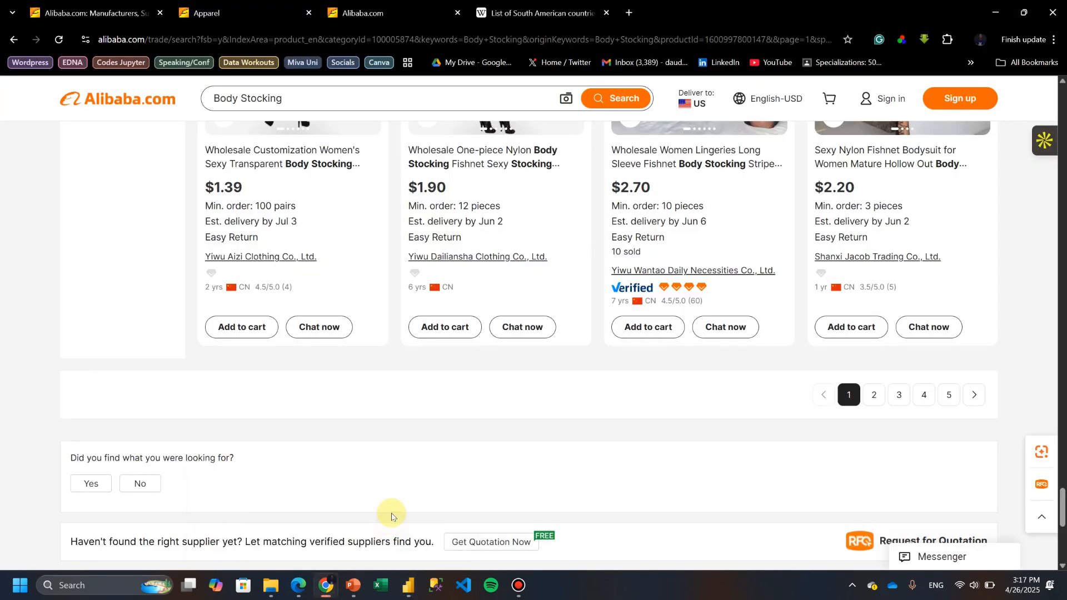
left_click(873, 401)
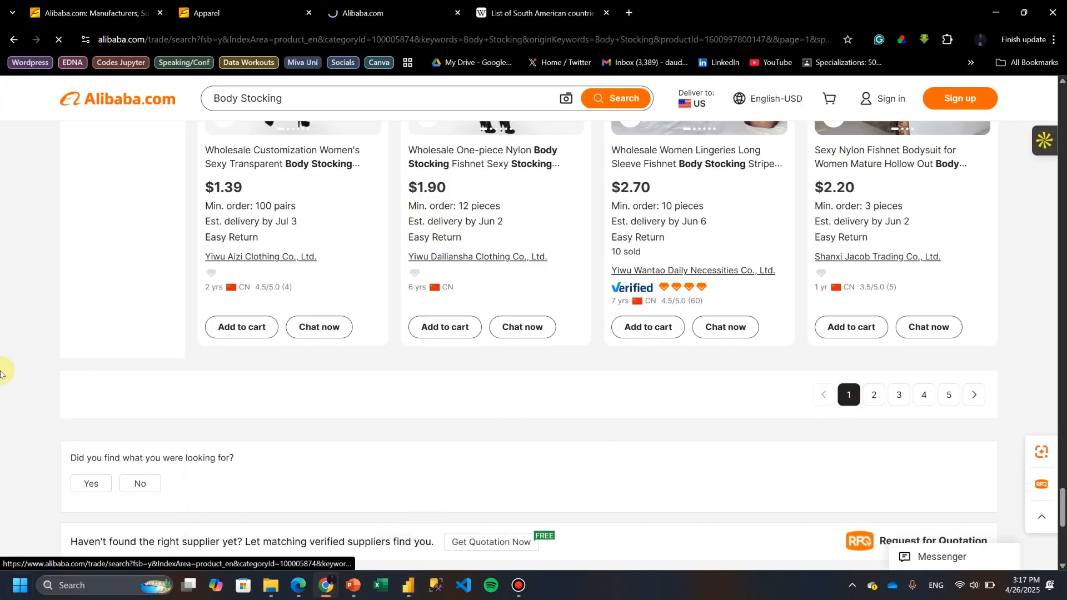
scroll(556, 333, "down", 6)
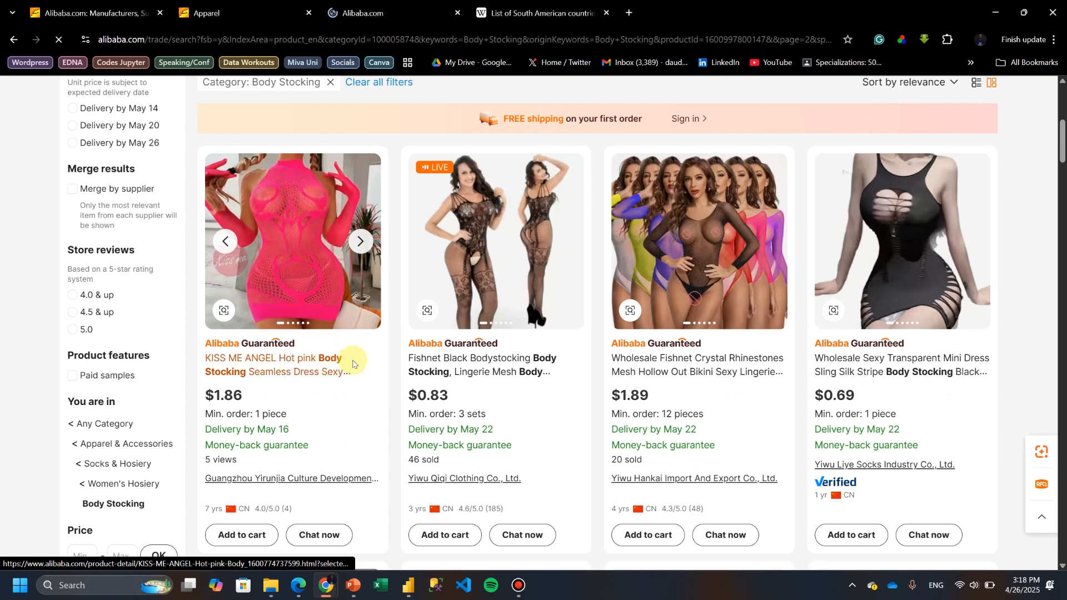
scroll(328, 362, "down", 1)
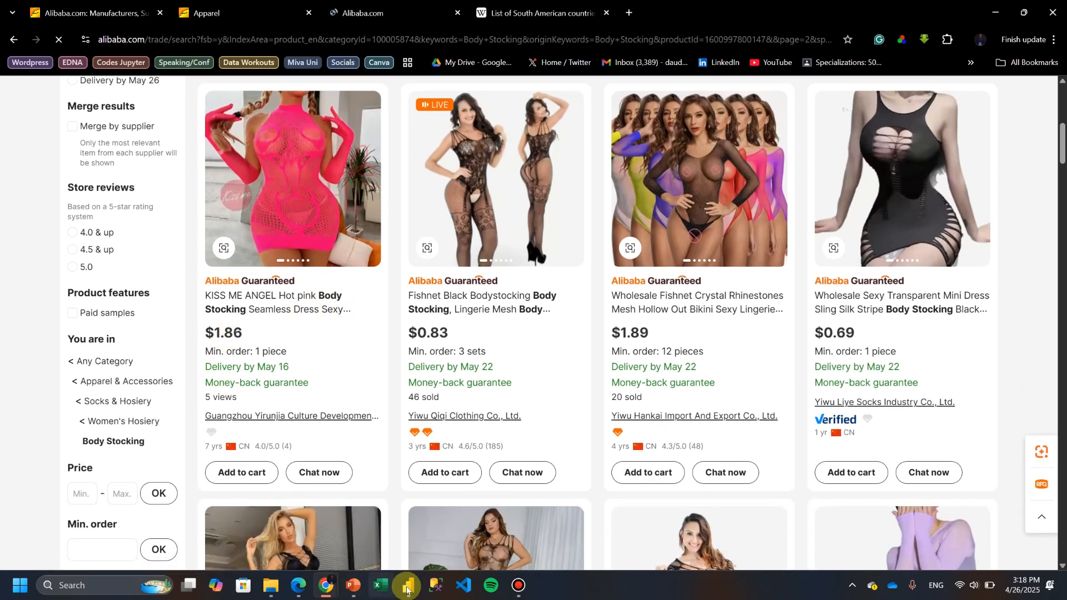
mouse_move(408, 586)
left_click(473, 553)
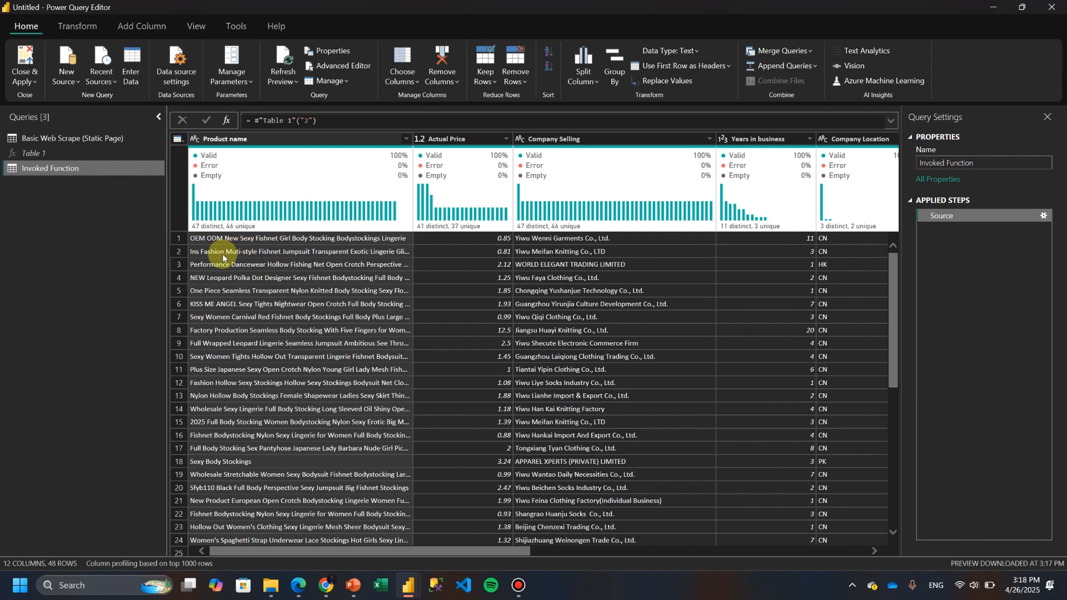
- Examine the product rows of the Invoked Function query from first to last
scroll(223, 259, "down", 7)
scroll(782, 462, "up", 7)
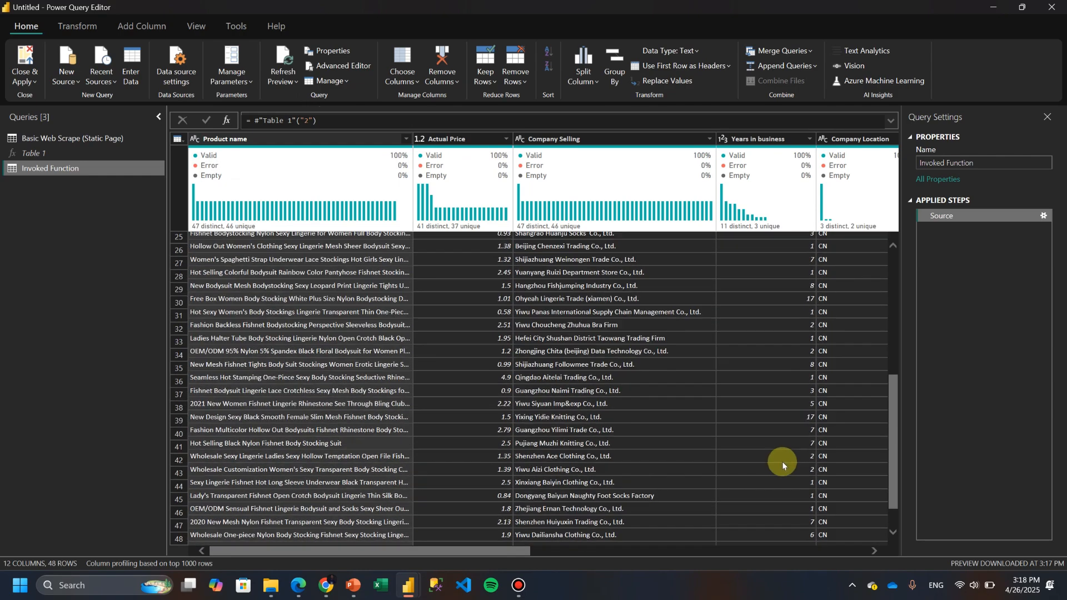
scroll(784, 454, "down", 8)
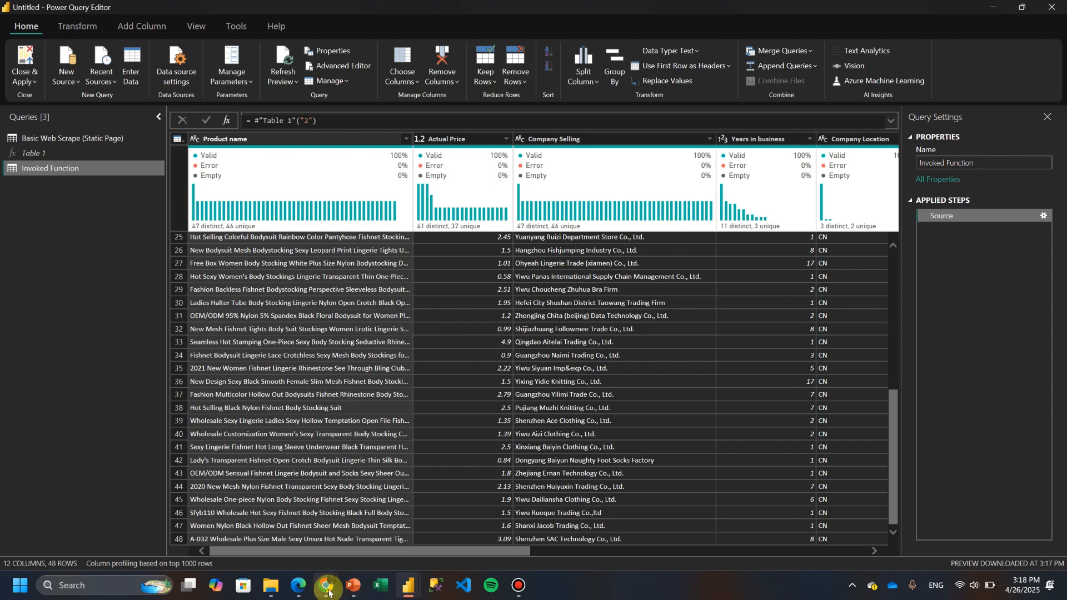
mouse_move(328, 585)
mouse_move(350, 528)
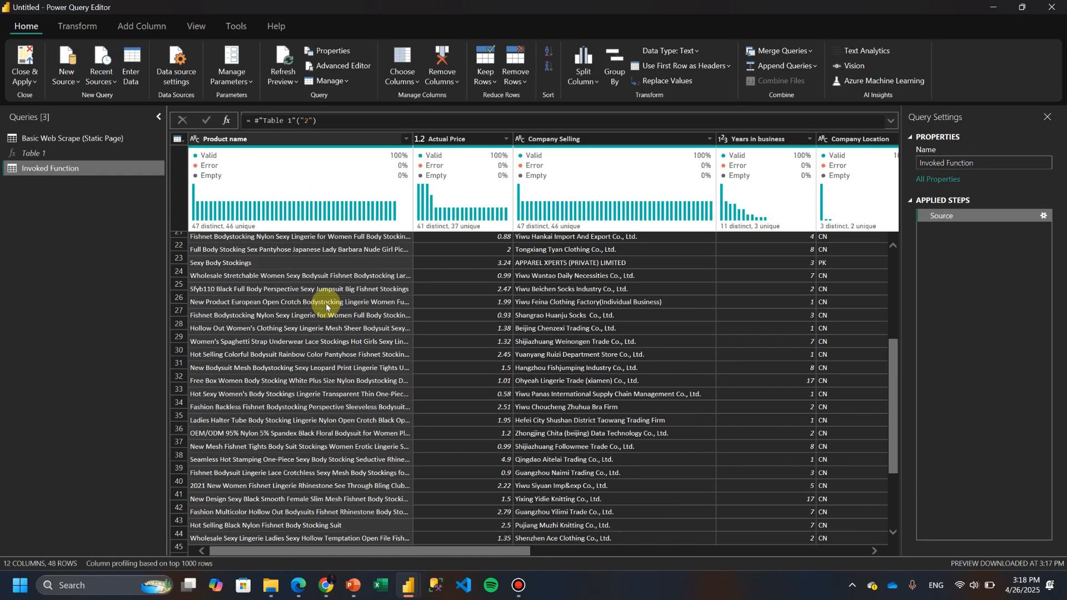
scroll(326, 305, "up", 7)
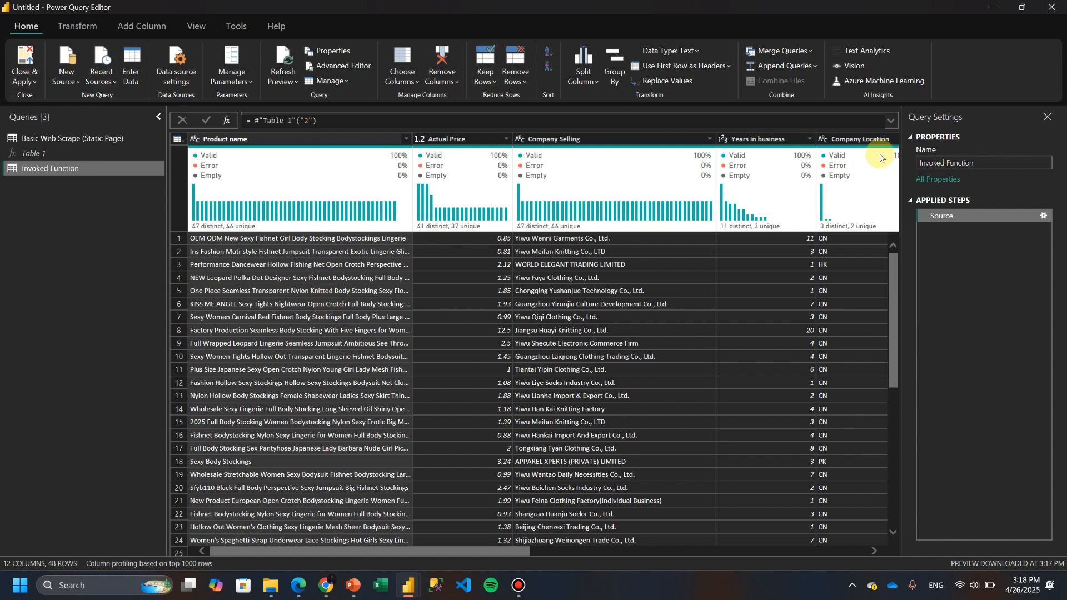
- Review the Table 1 function's code and its parameterised URL in the Advanced Editor, and close it without changes
left_click(65, 156)
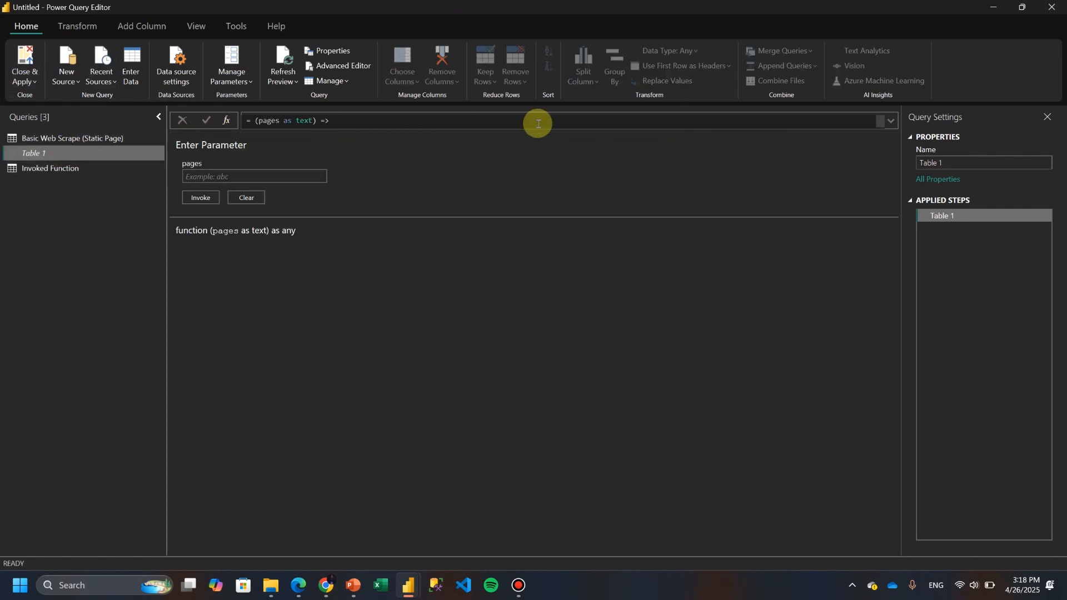
left_click(339, 66)
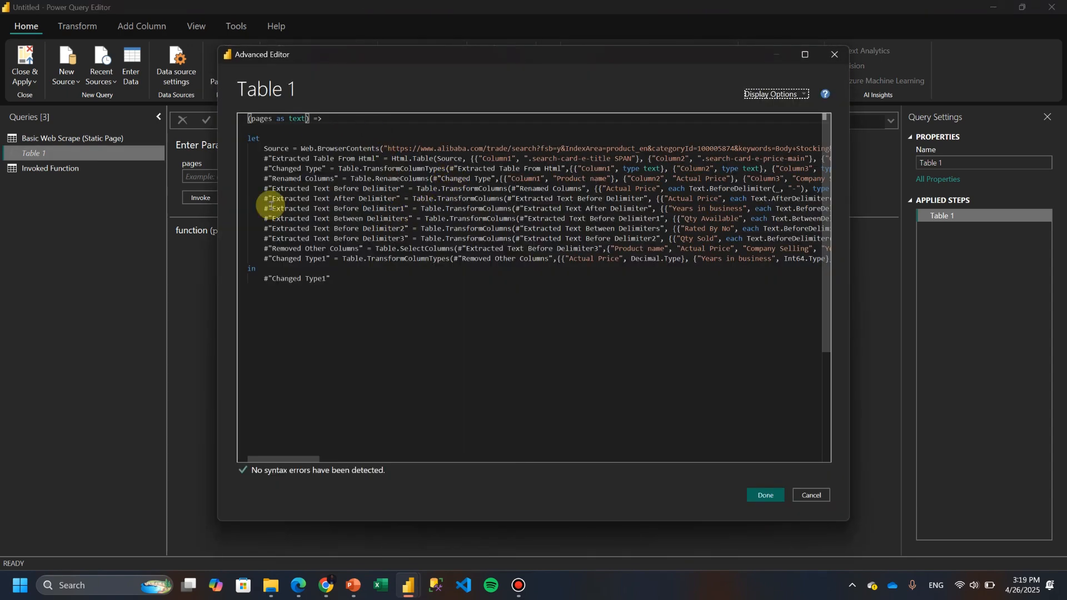
left_click_drag(296, 463, 360, 450)
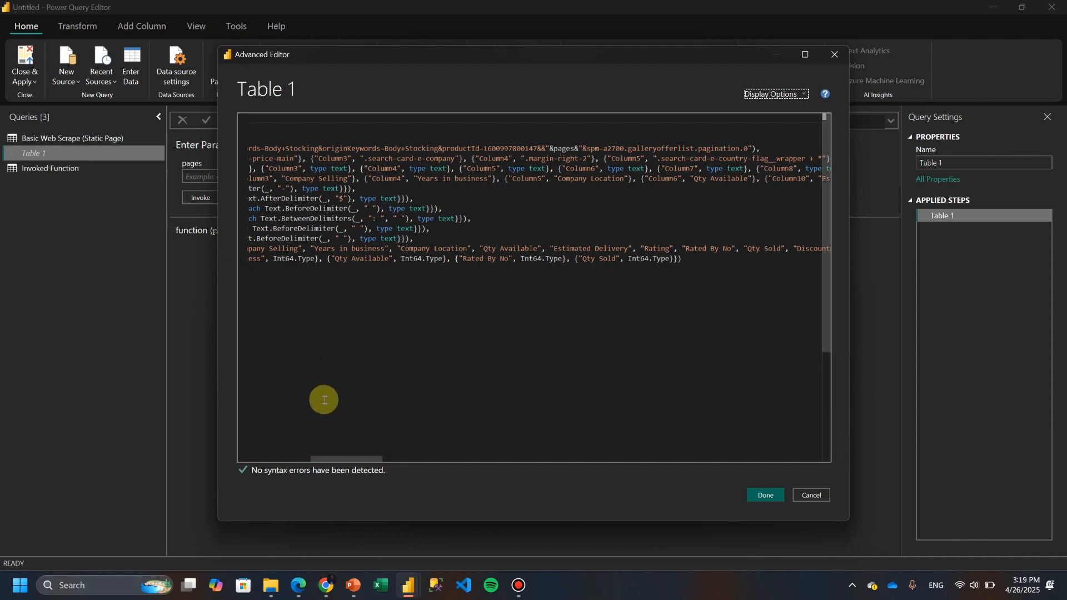
left_click_drag(343, 462, 265, 476)
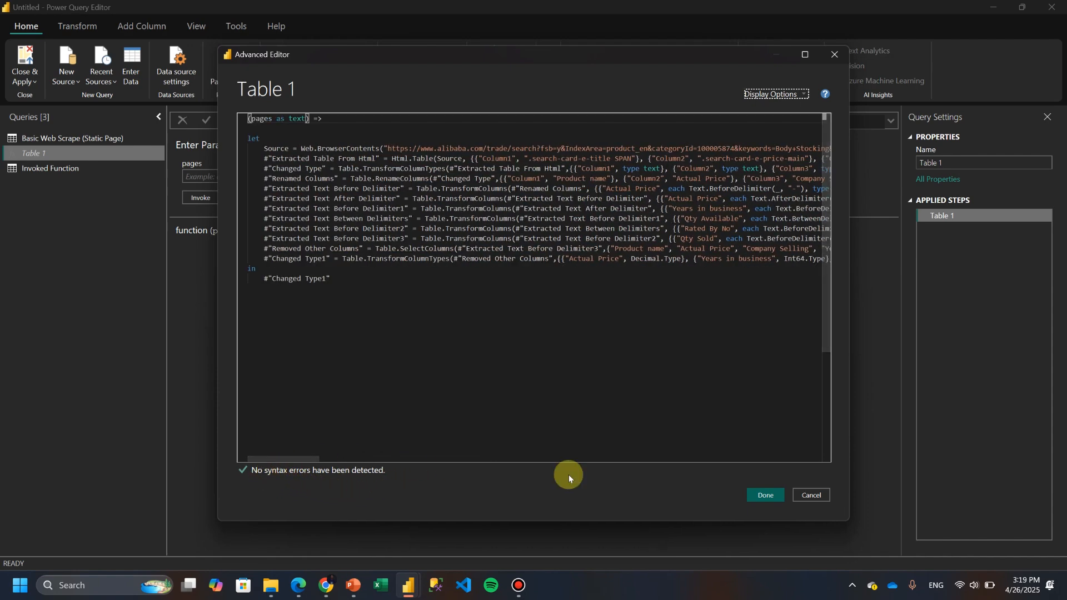
left_click(809, 496)
- Delete the Invoked Function query and confirm its removal
left_click(82, 168)
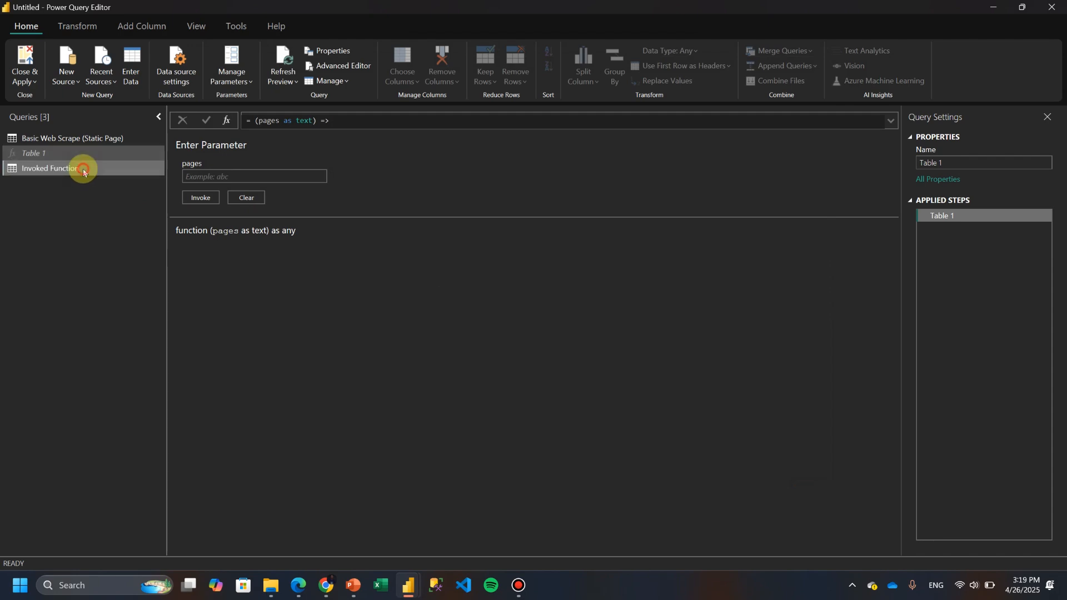
left_click_drag(356, 544, 279, 528)
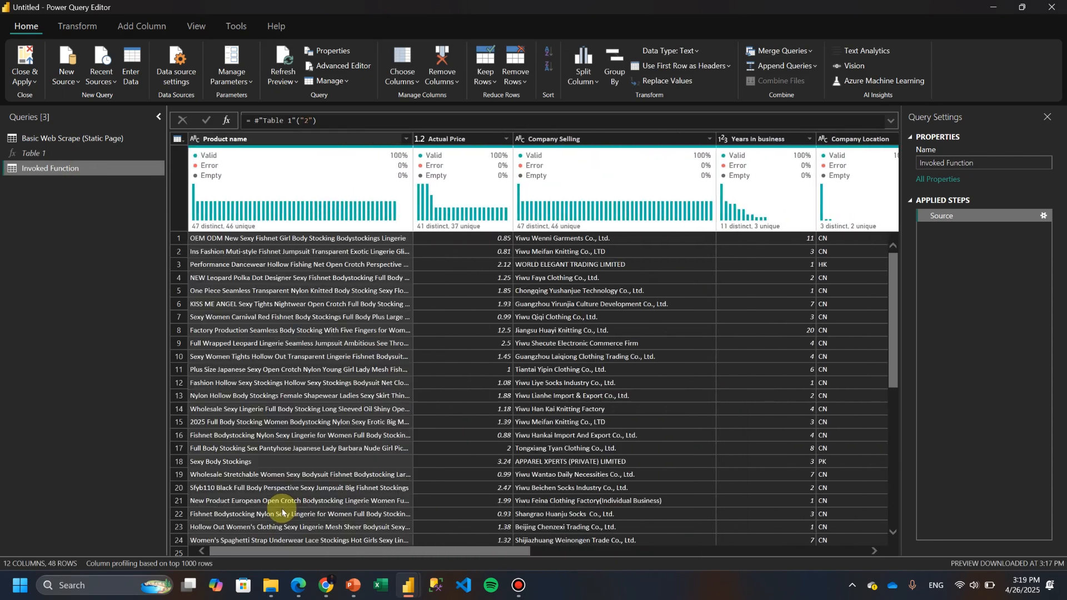
right_click(102, 168)
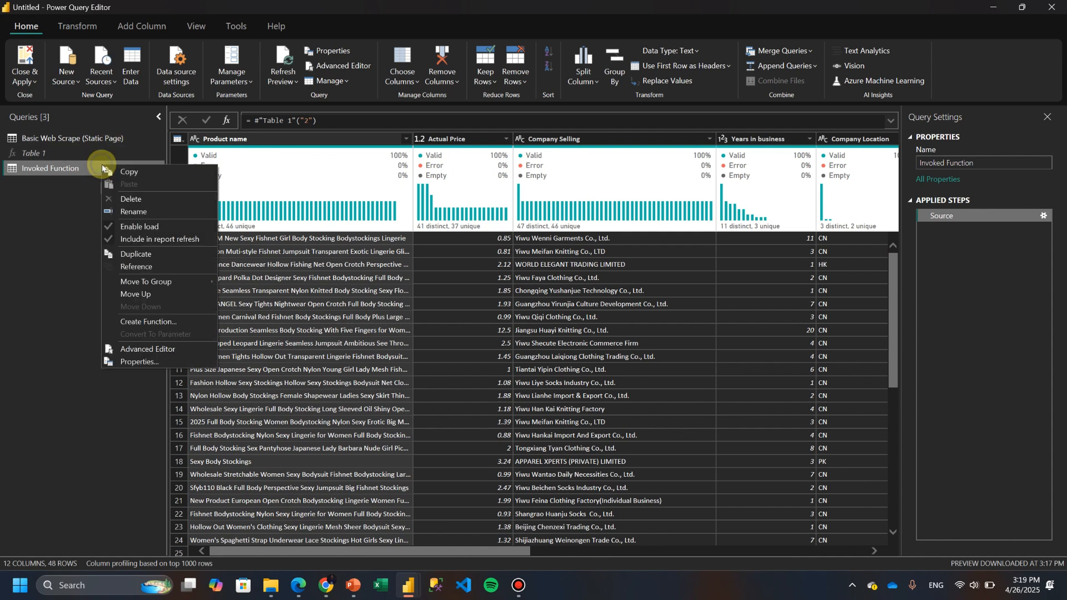
left_click(127, 199)
left_click(596, 321)
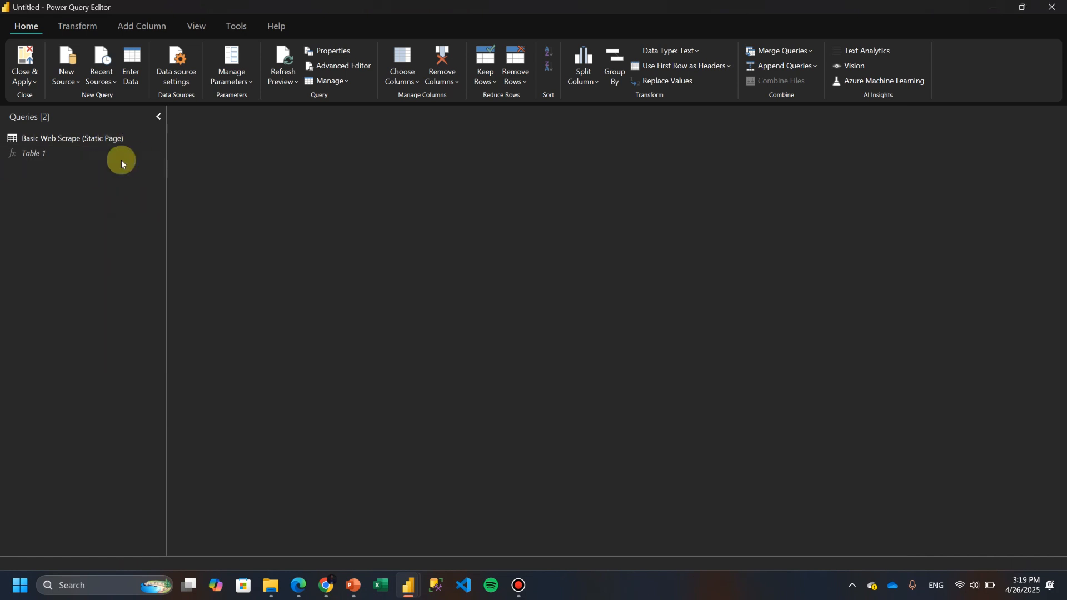
- Rename the Table 1 function as fxmultiplescrape
left_click(64, 155)
left_click(960, 161)
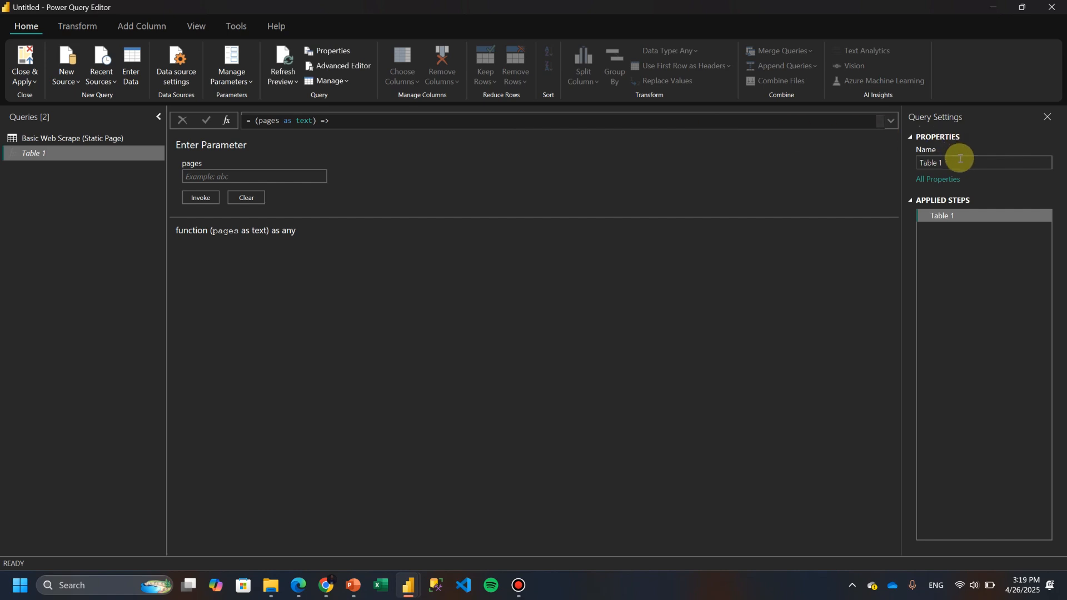
type("fx")
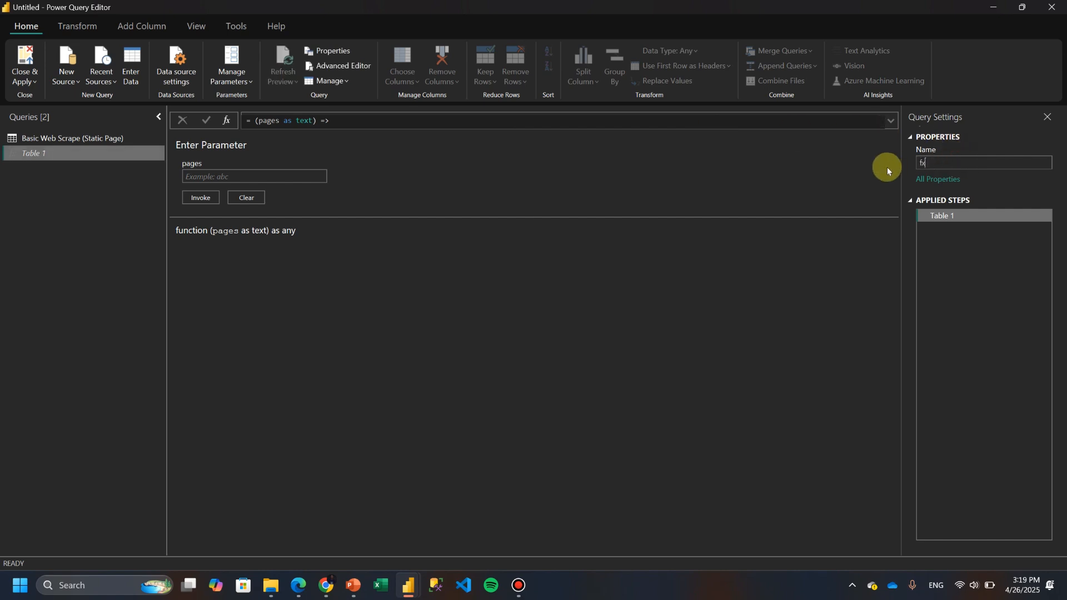
type("multiplescrape")
key("Return")
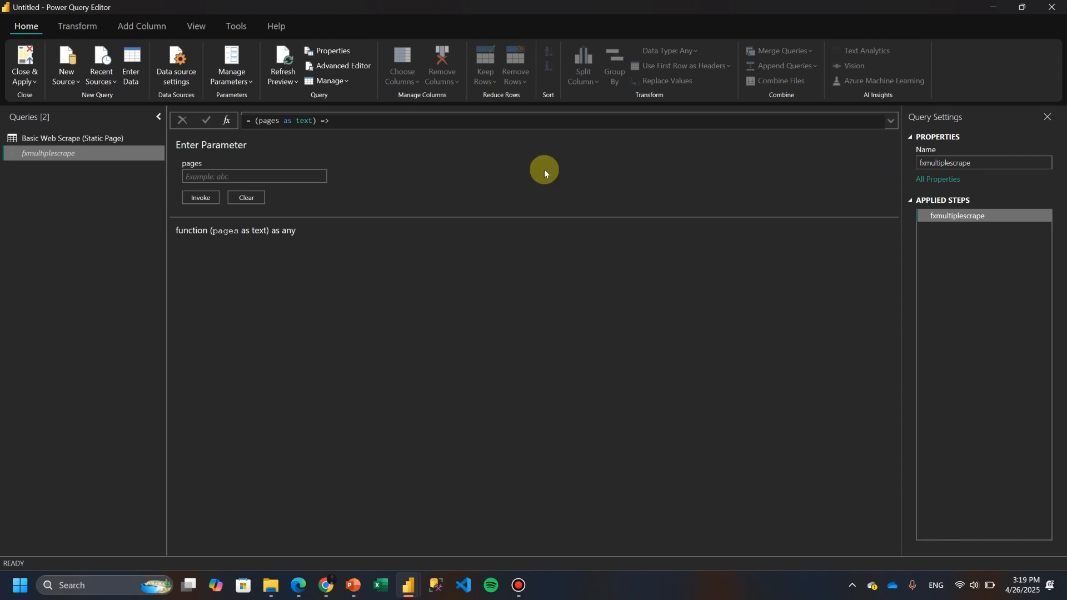
- Create a blank query and enter {1..5} as its formula
right_click(65, 171)
mouse_move(123, 194)
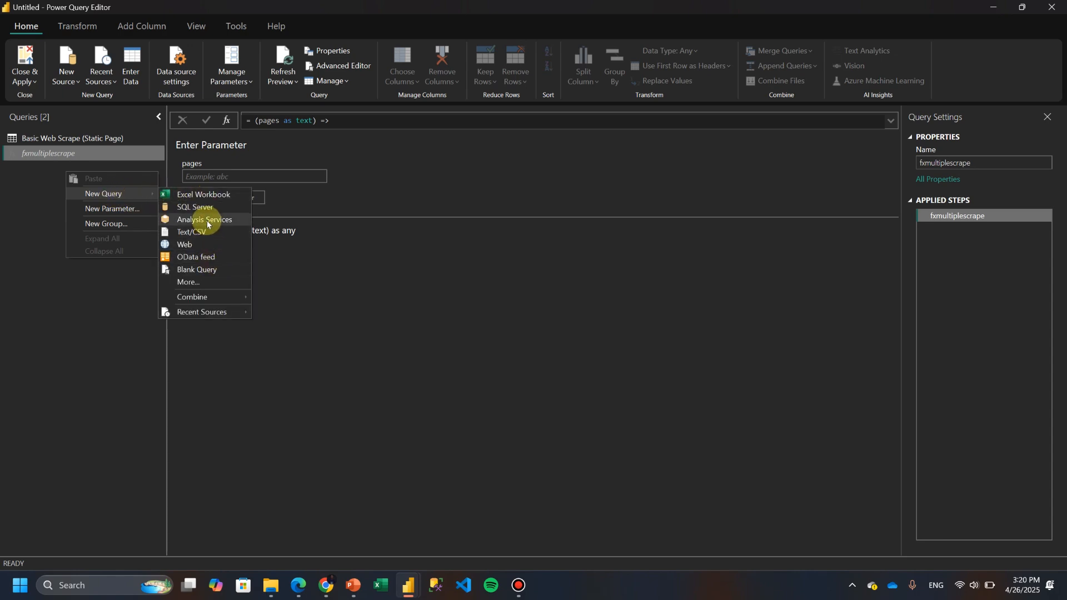
left_click(207, 270)
mouse_move(332, 595)
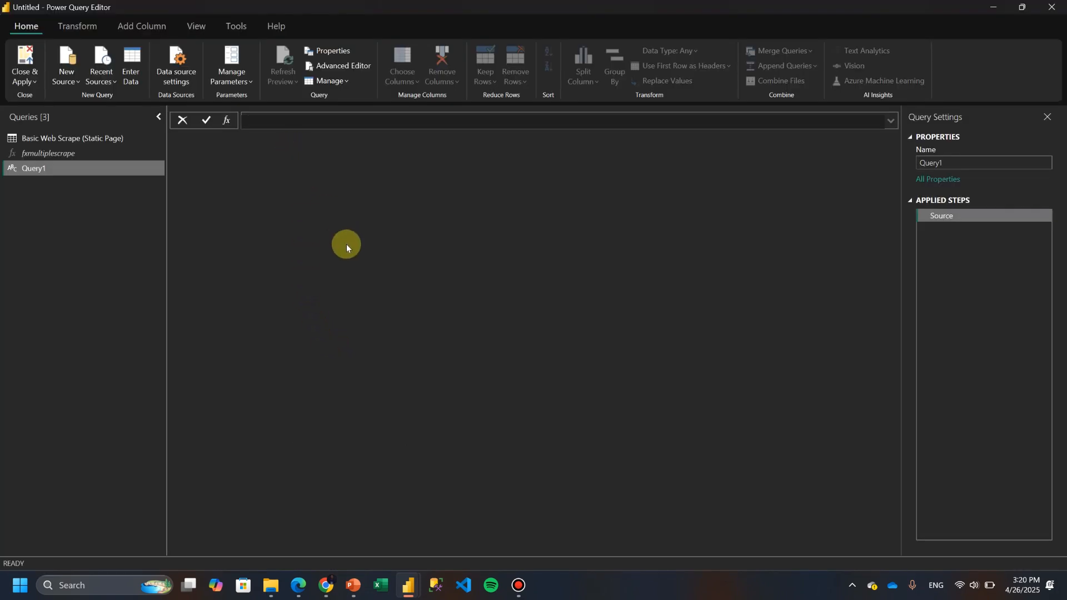
type("{1..5")
key("Return")
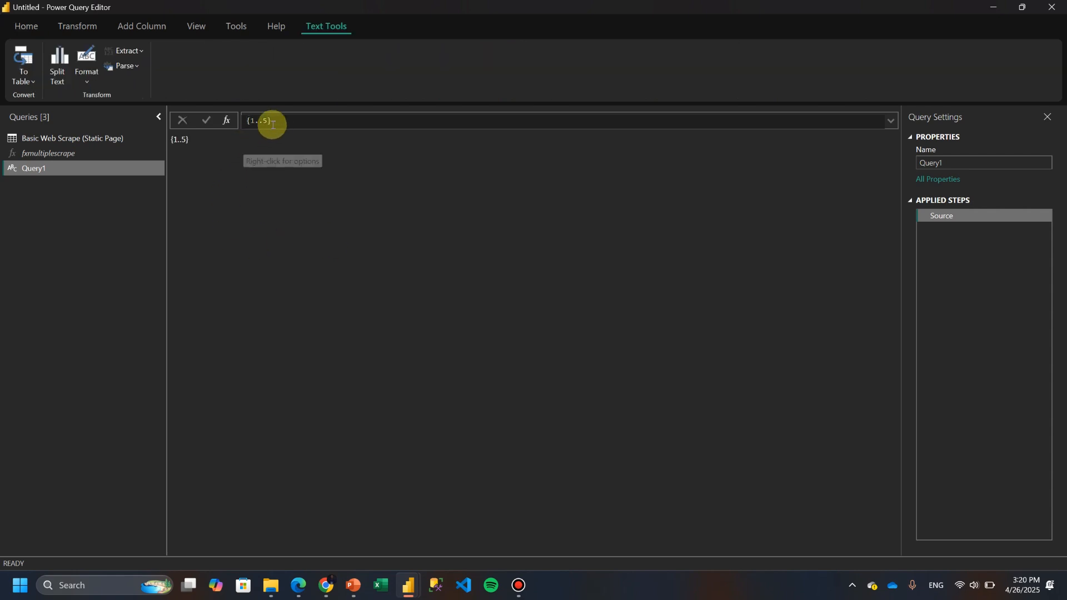
- Correct the formula to = {1..5} and convert the list to a table with no delimiter and extra columns shown as errors
left_click(273, 122)
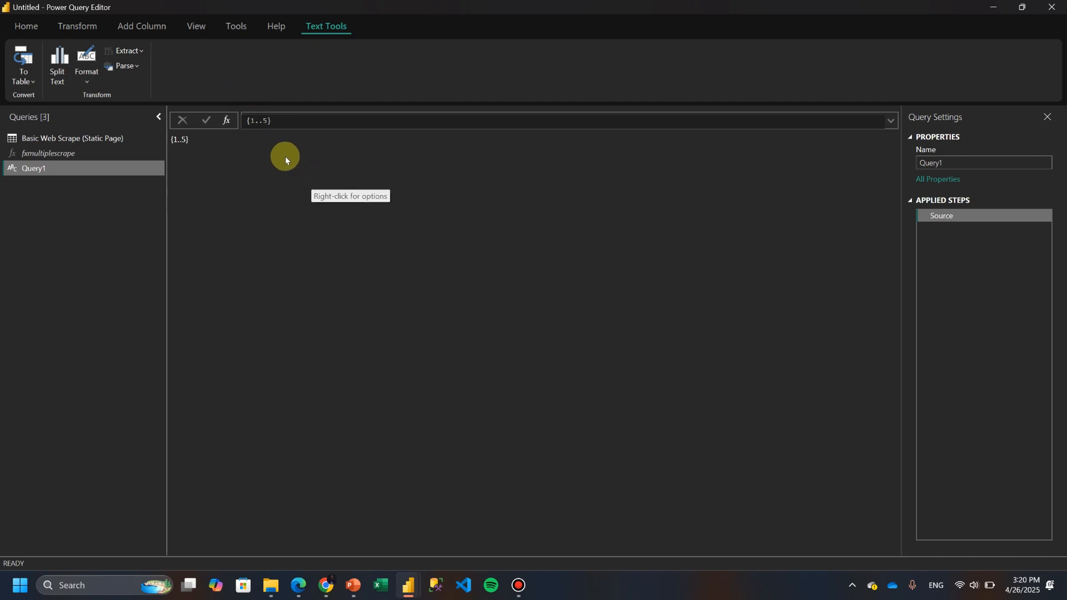
left_click(250, 120)
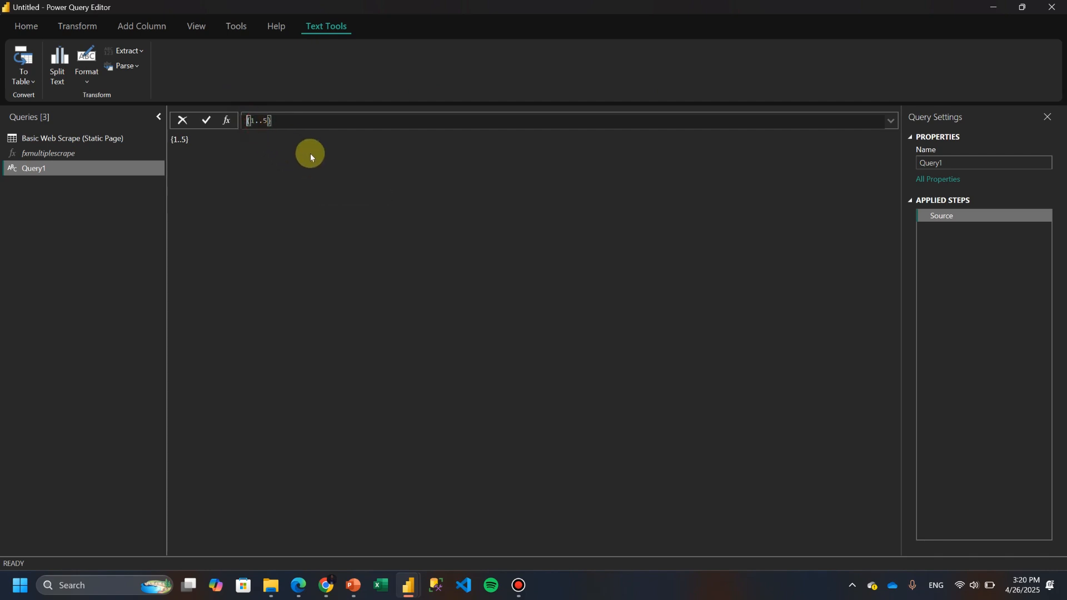
type("=")
key("Return")
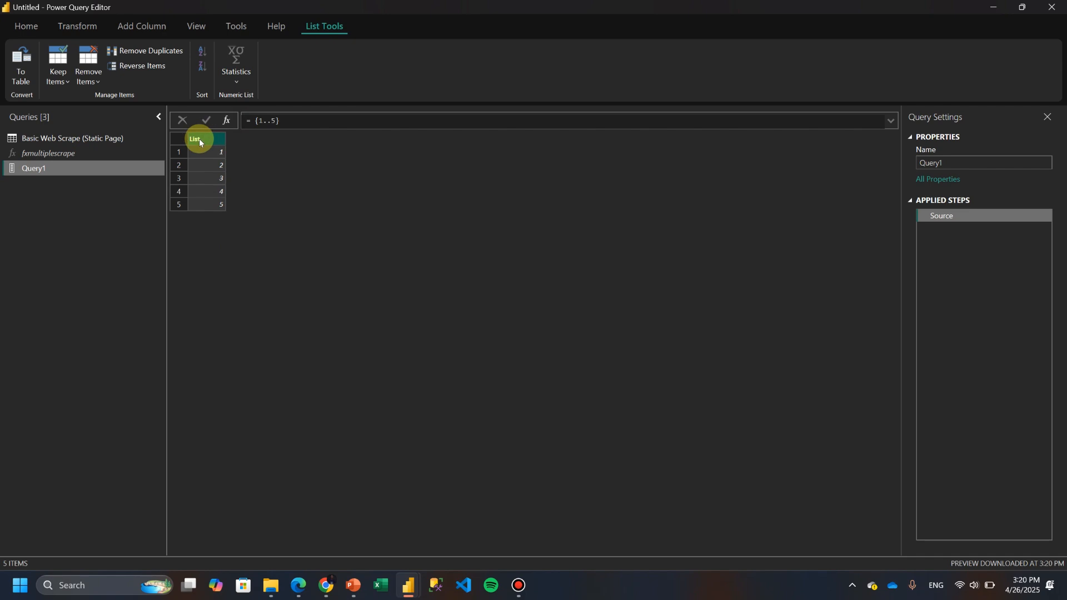
left_click(23, 56)
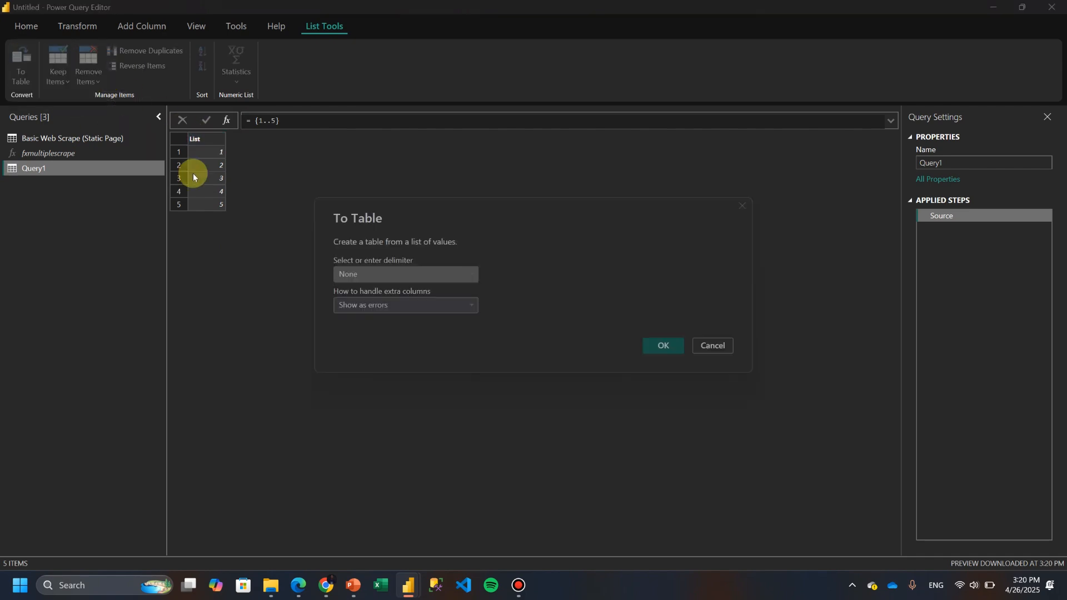
left_click(655, 345)
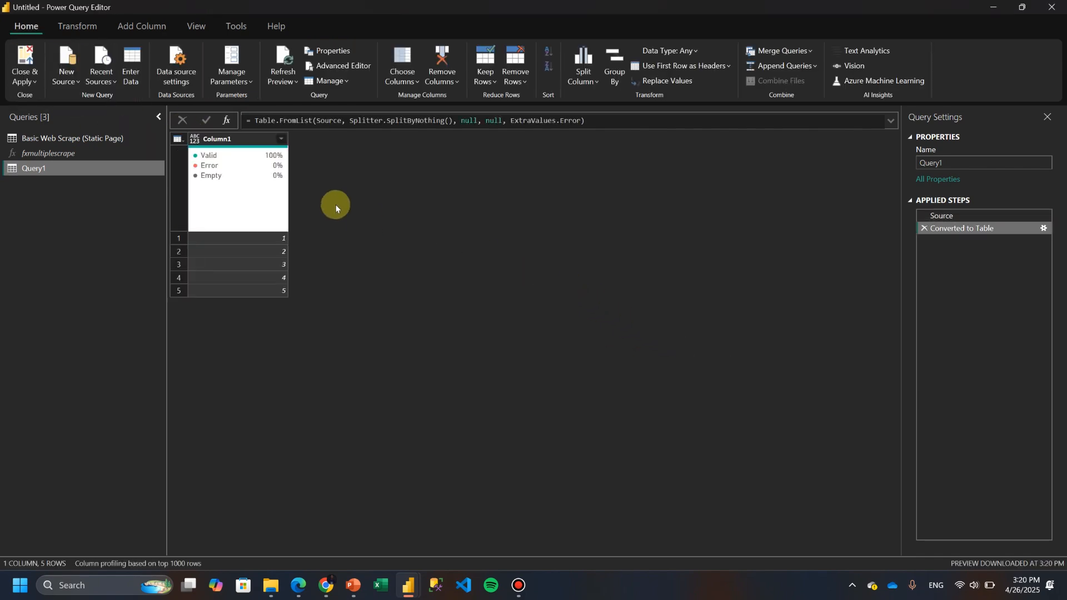
- Rename Column1 as No of Pages and set its data type to Text
double_click(246, 140)
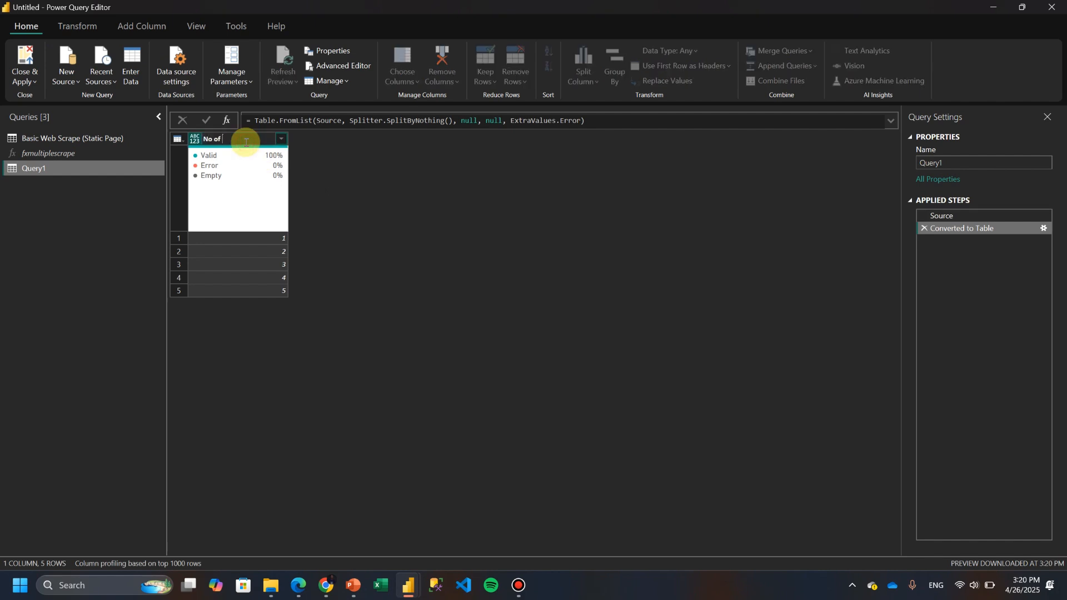
key("Return")
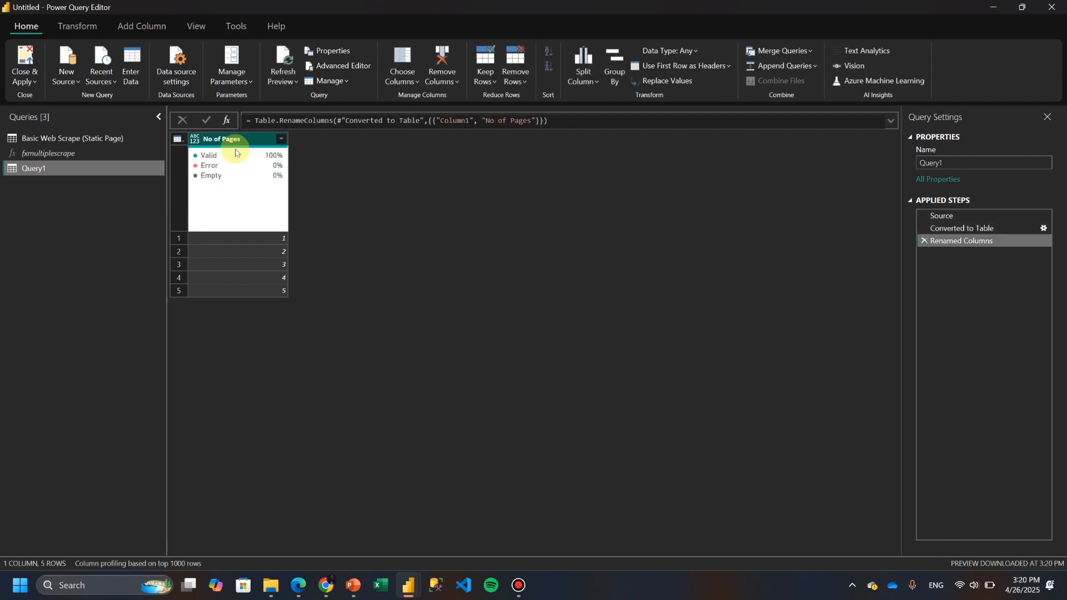
left_click(193, 139)
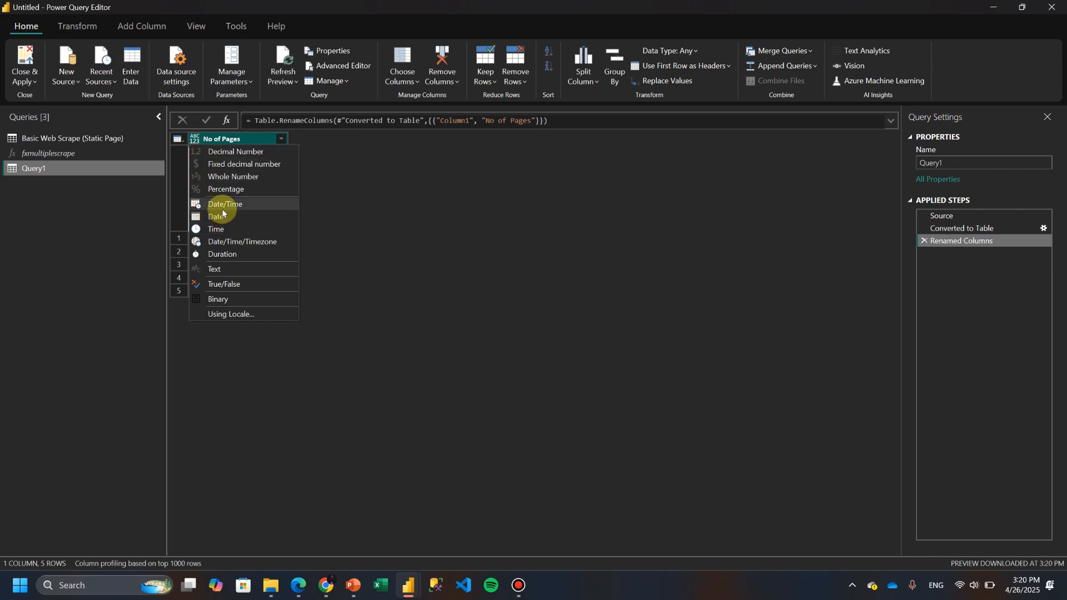
left_click(224, 271)
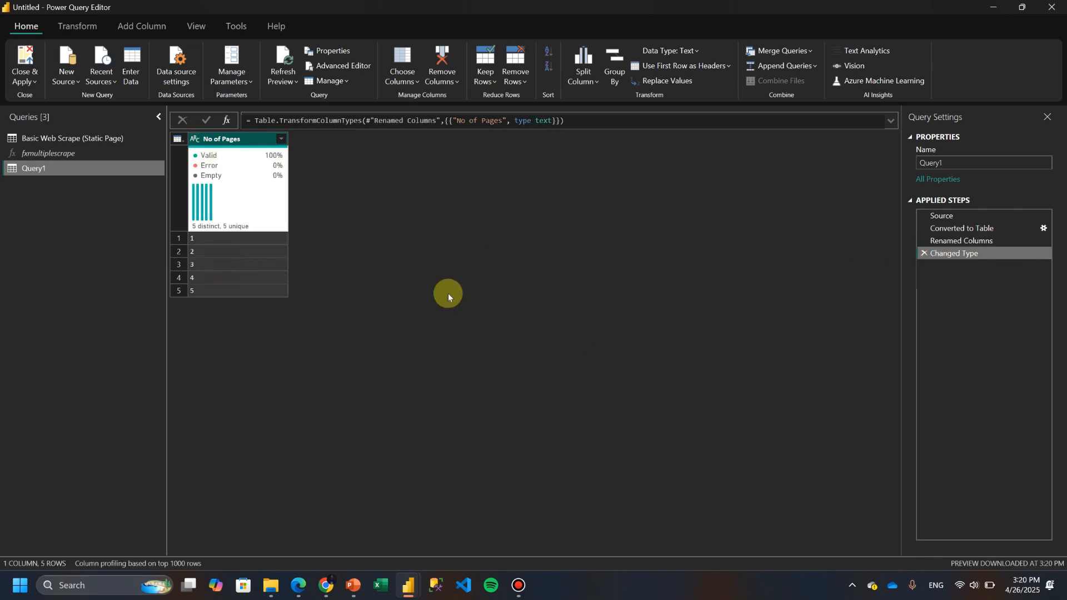
- Add an fxmultiplescrape column by invoking the fxmultiplescrape custom function with No of Pages as the pages argument
left_click(144, 26)
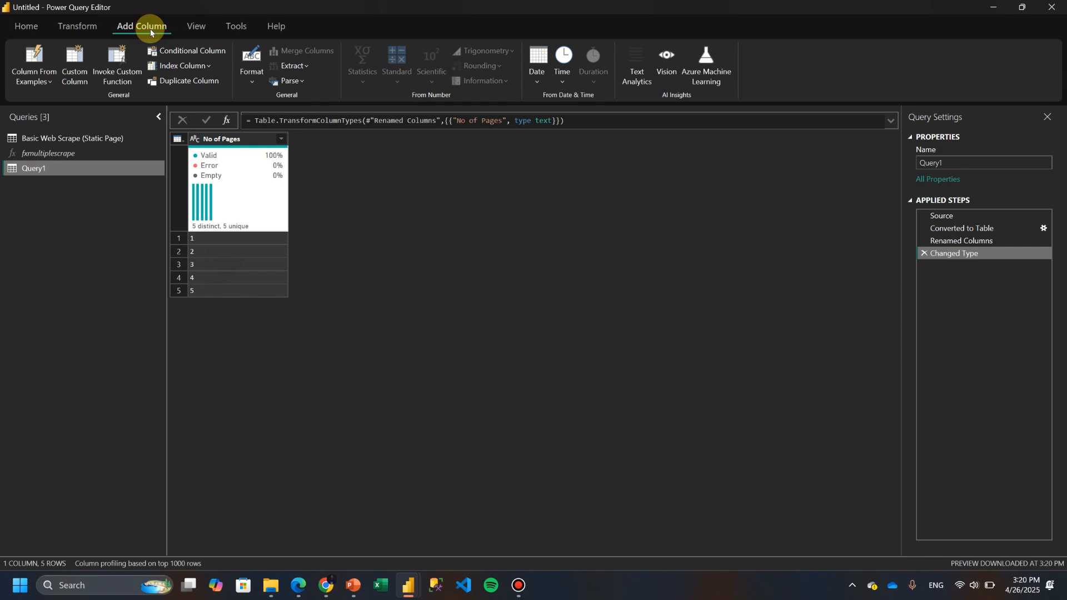
left_click(130, 67)
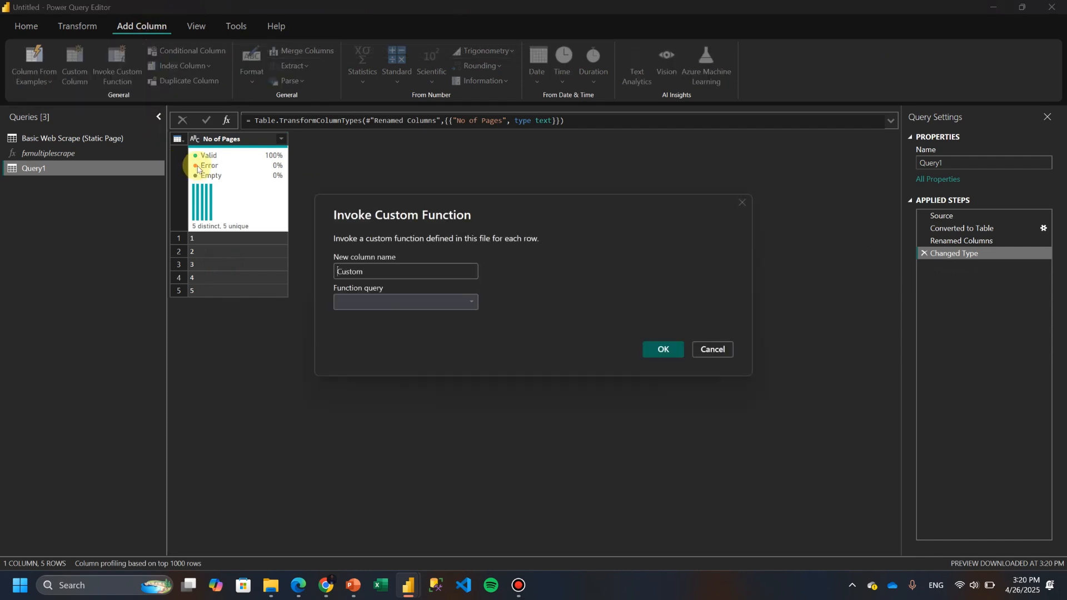
left_click(405, 303)
left_click(395, 316)
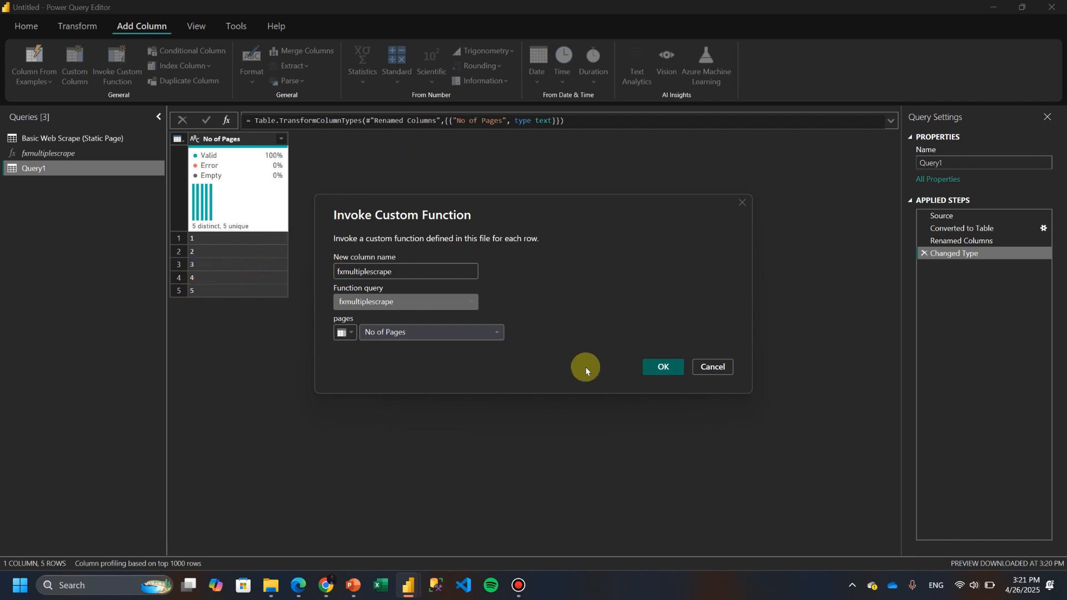
left_click(663, 367)
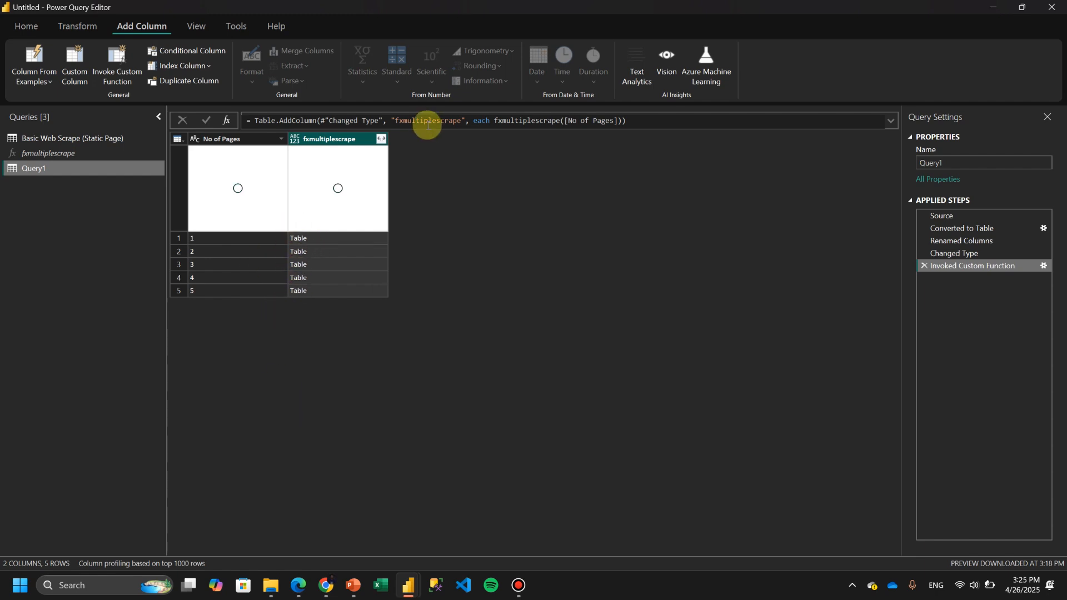
- Expand all columns of the fxmultiplescrape tables without using the original column name as prefix
left_click(382, 140)
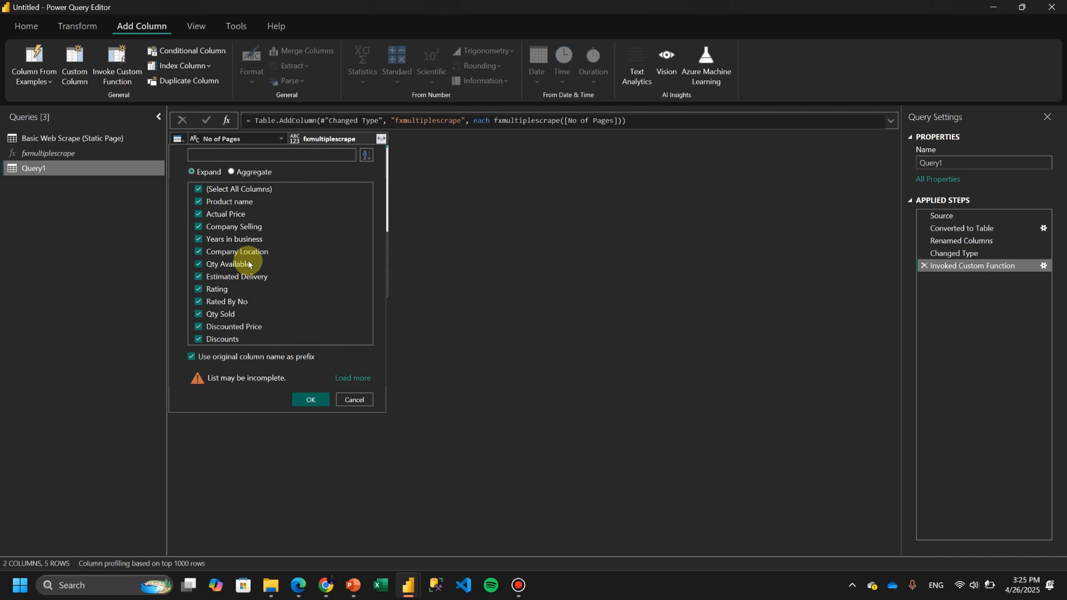
left_click(214, 358)
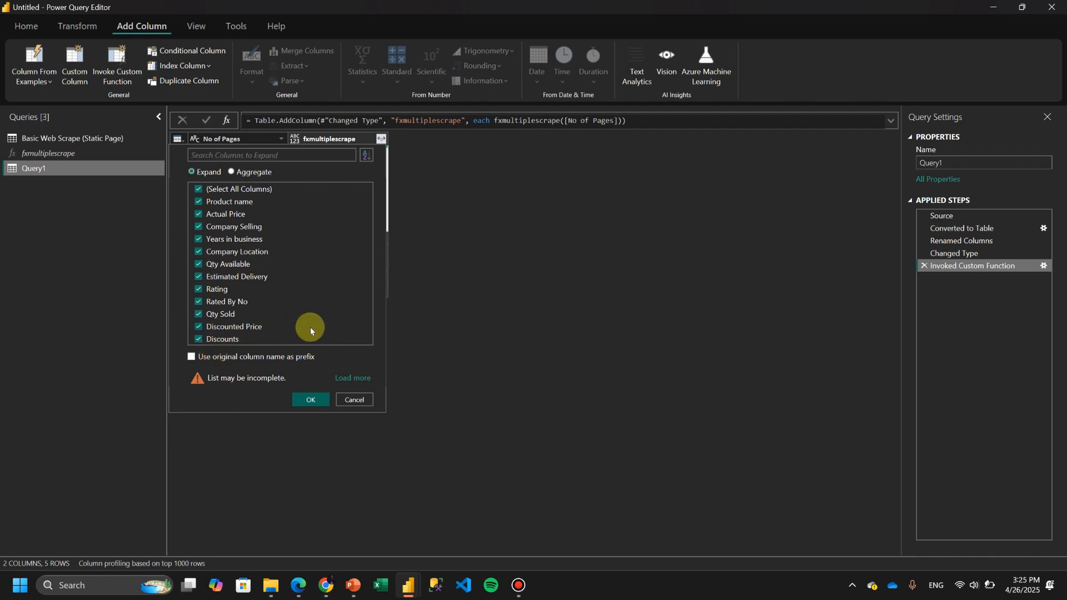
left_click(310, 400)
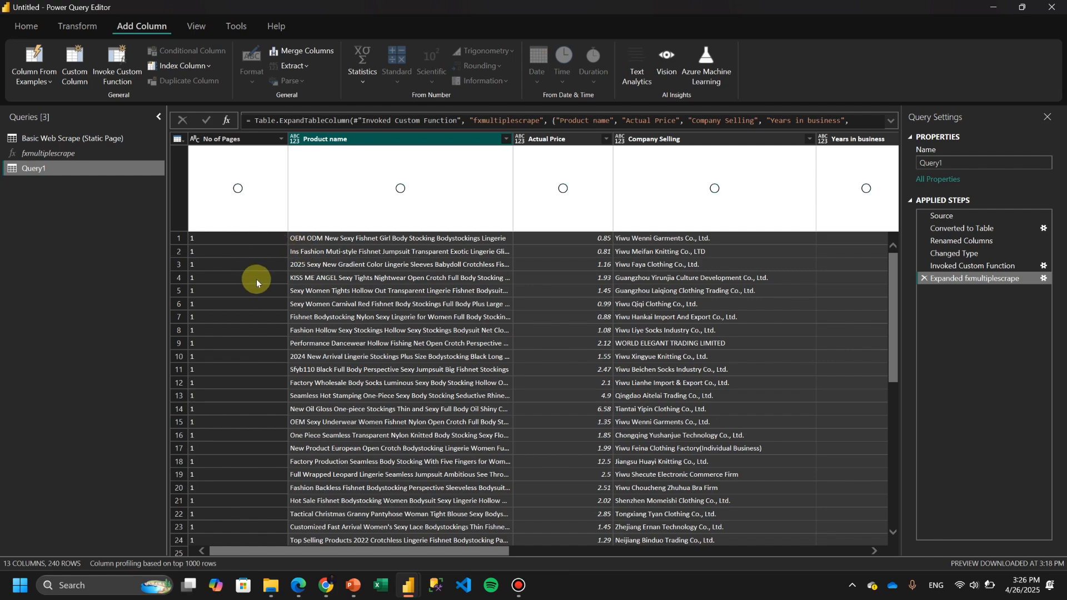
- Examine the expanded rows for pages 1 and 2, and switch to Chrome to compare them with the Alibaba search results
scroll(257, 283, "down", 9)
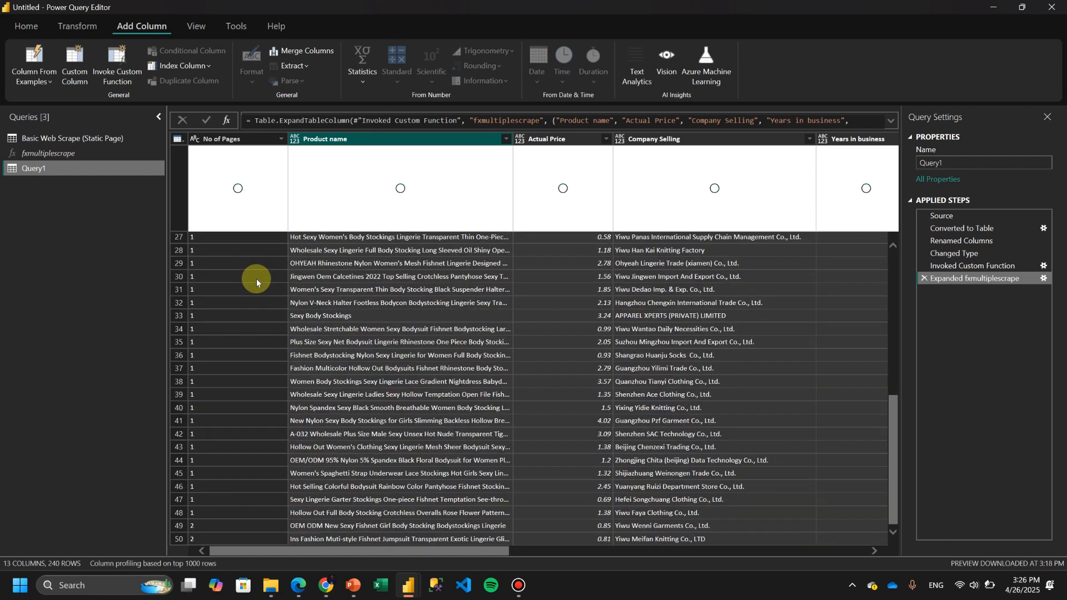
scroll(256, 283, "down", 10)
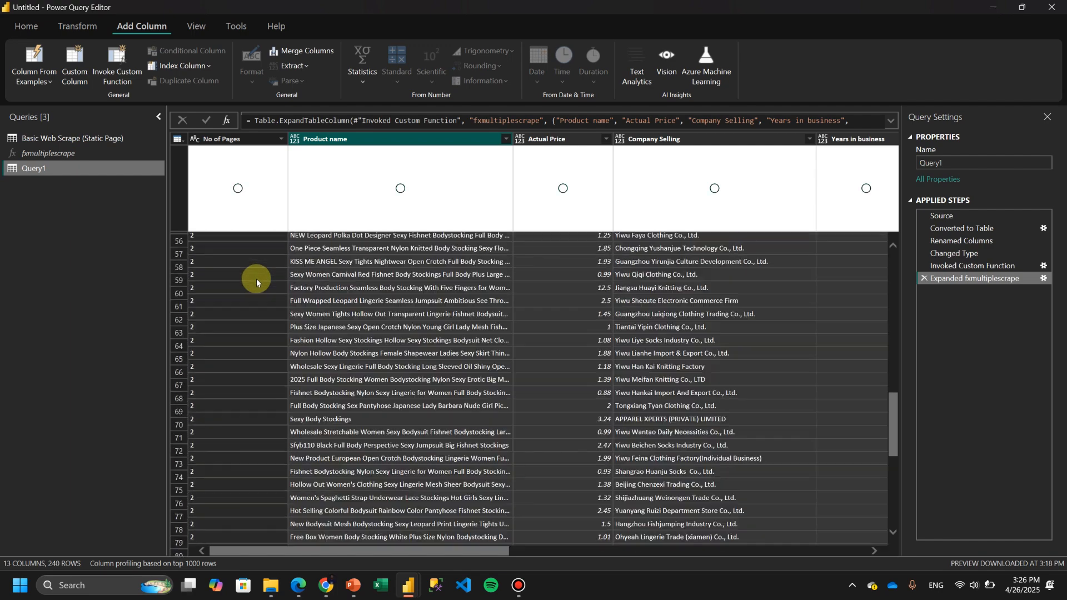
scroll(255, 278, "up", 4)
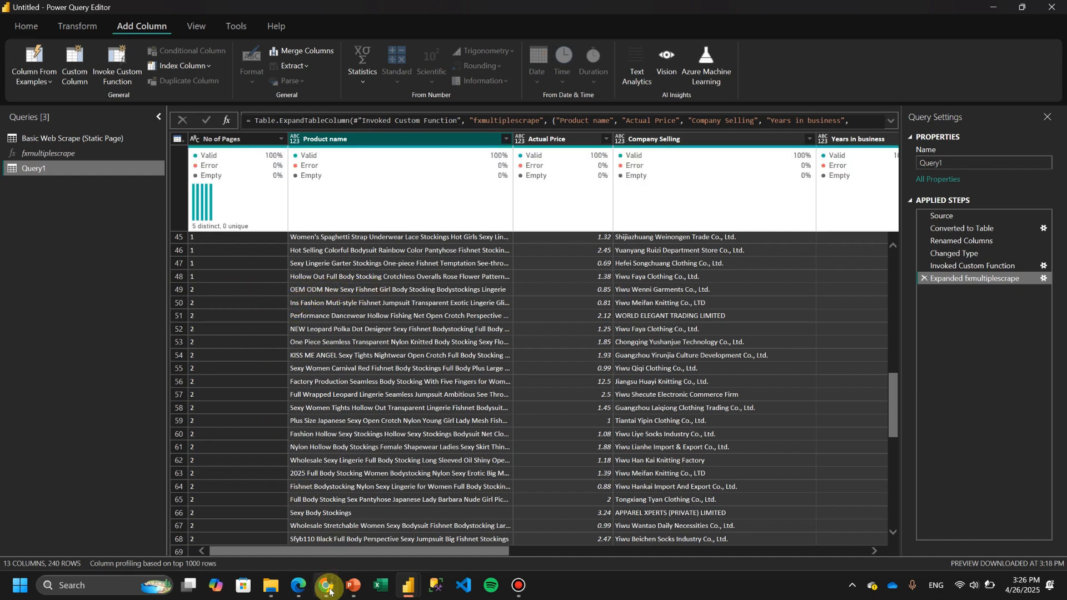
mouse_move(329, 591)
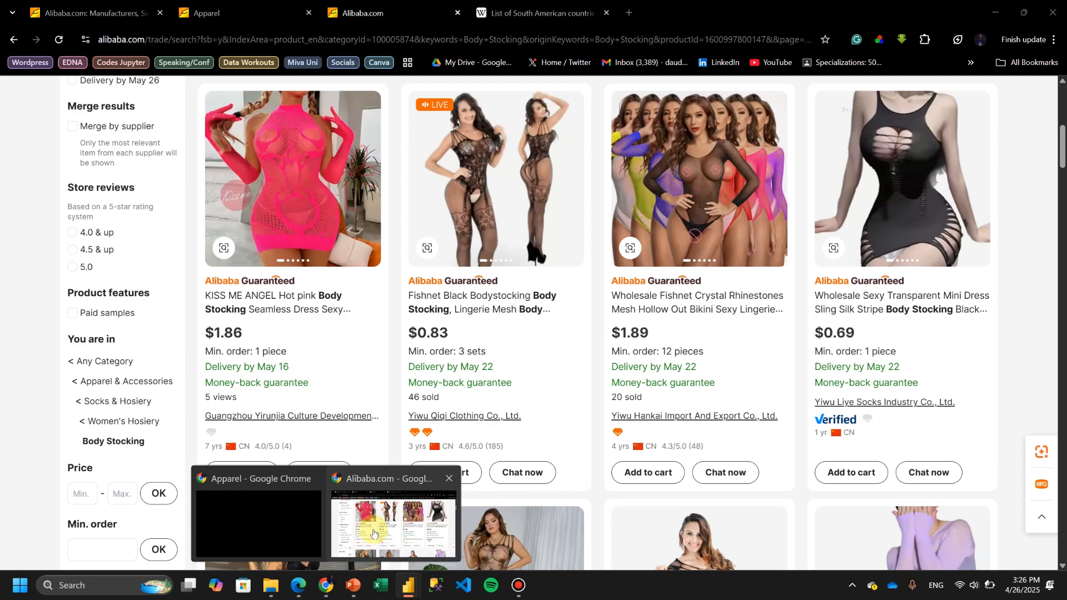
left_click(373, 533)
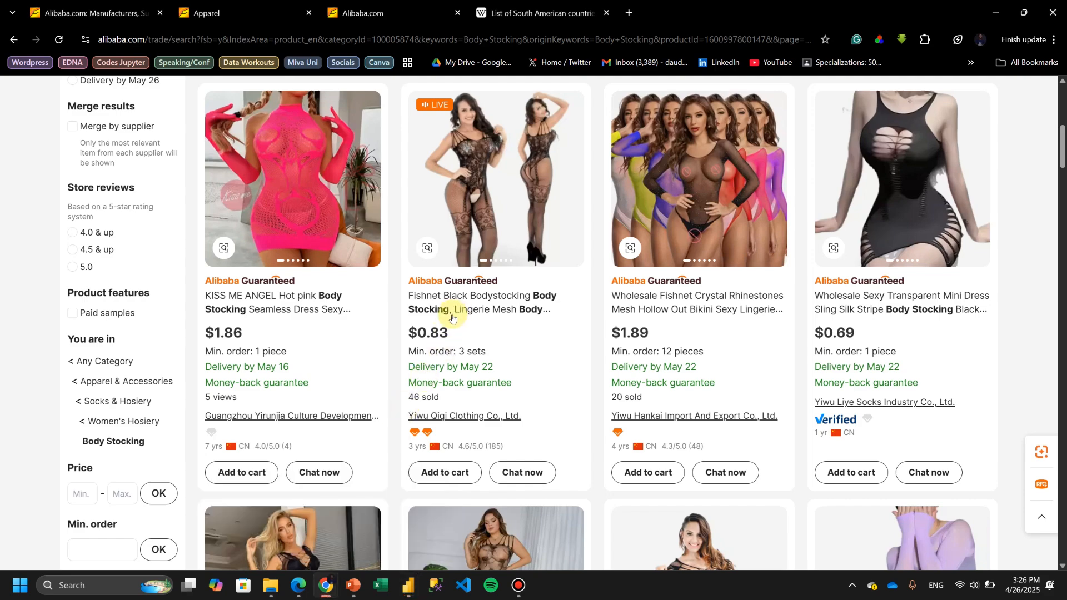
scroll(452, 318, "up", 3)
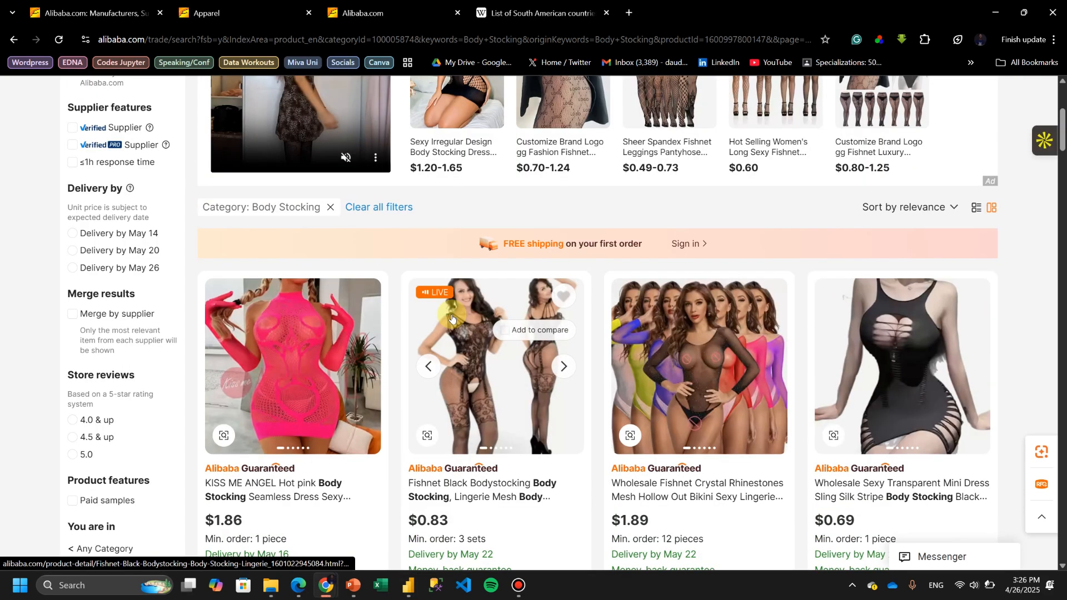
scroll(452, 318, "down", 3)
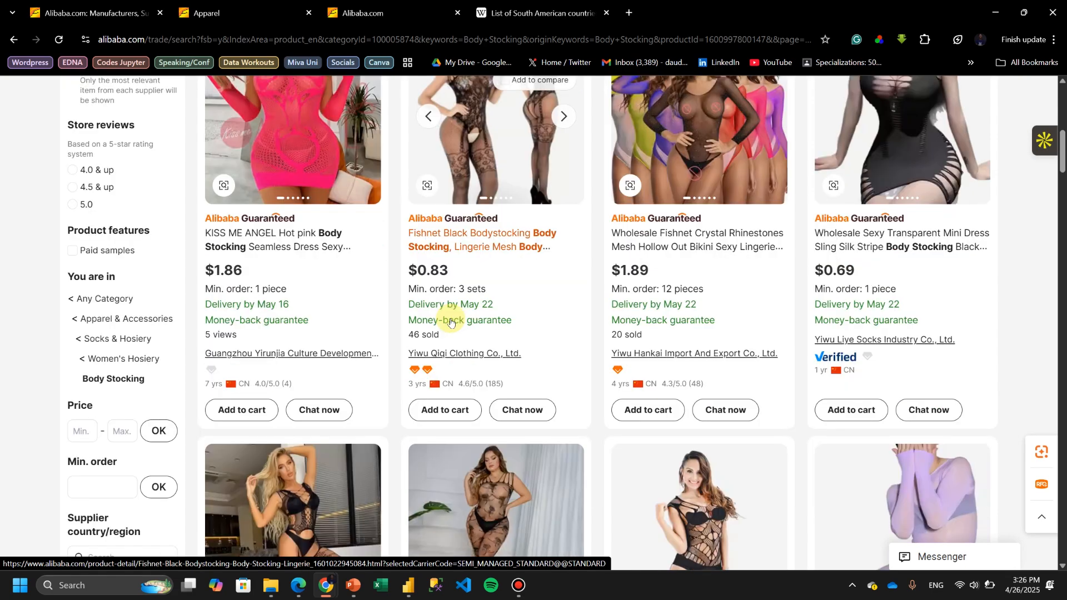
scroll(452, 333, "down", 4)
scroll(457, 366, "down", 7)
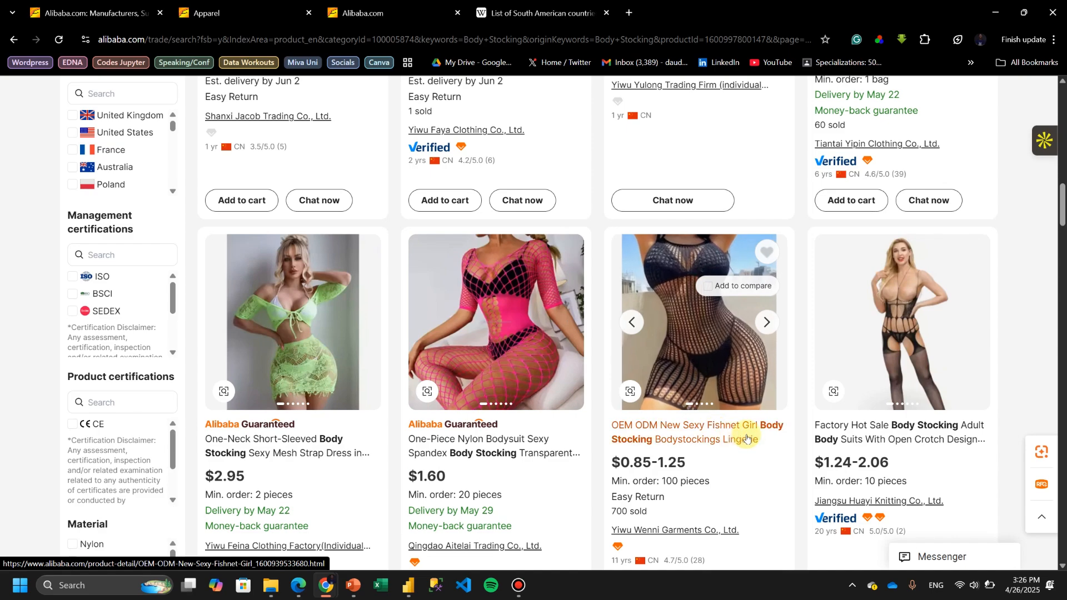
scroll(680, 450, "down", 1)
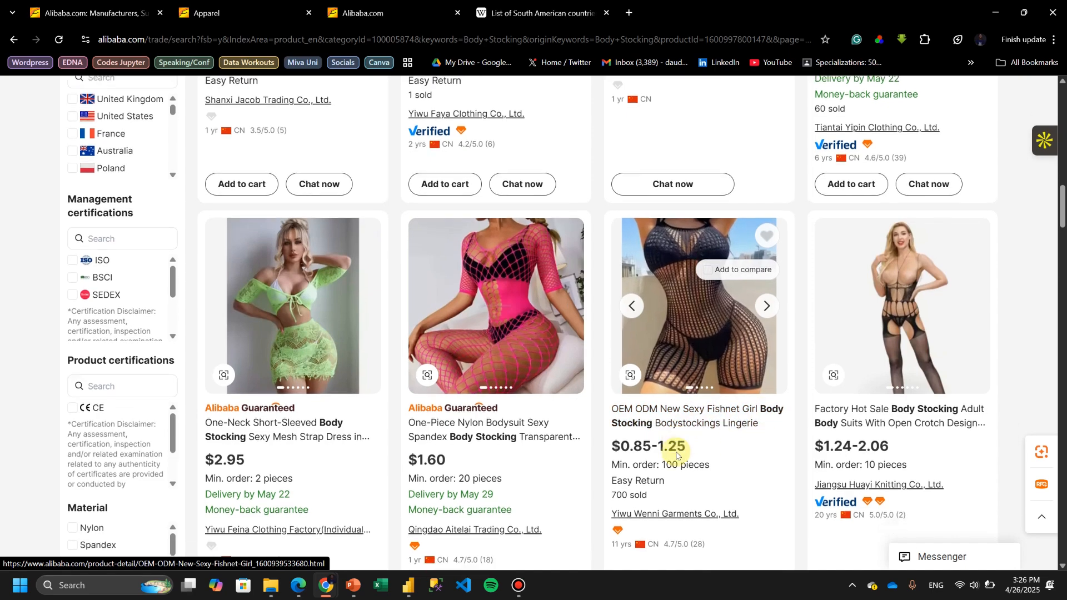
scroll(677, 455, "down", 5)
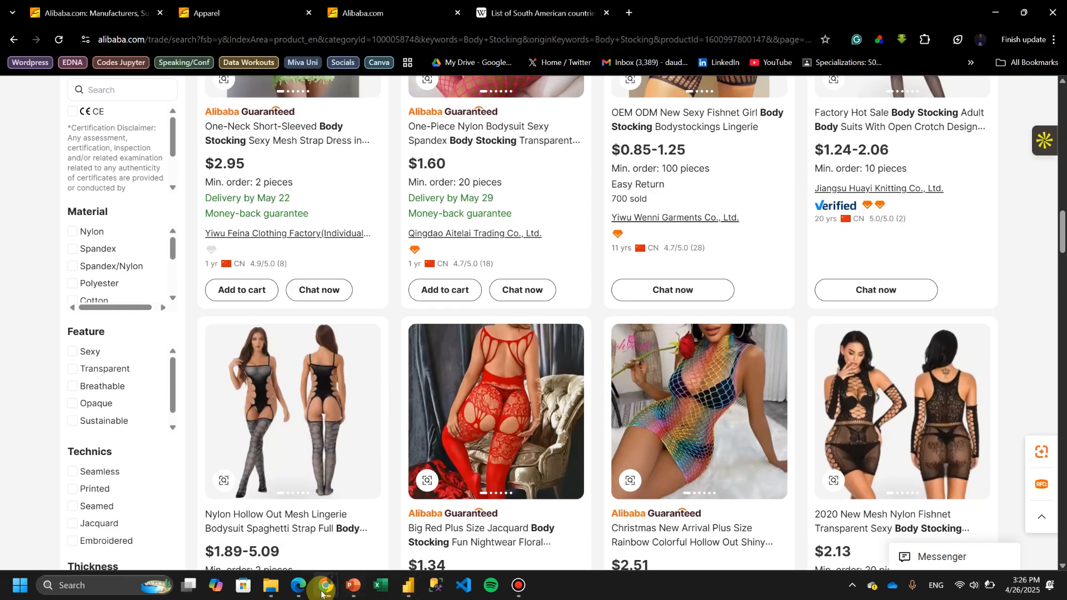
- Return to Power Query Editor and view the full product name in row 50
mouse_move(408, 585)
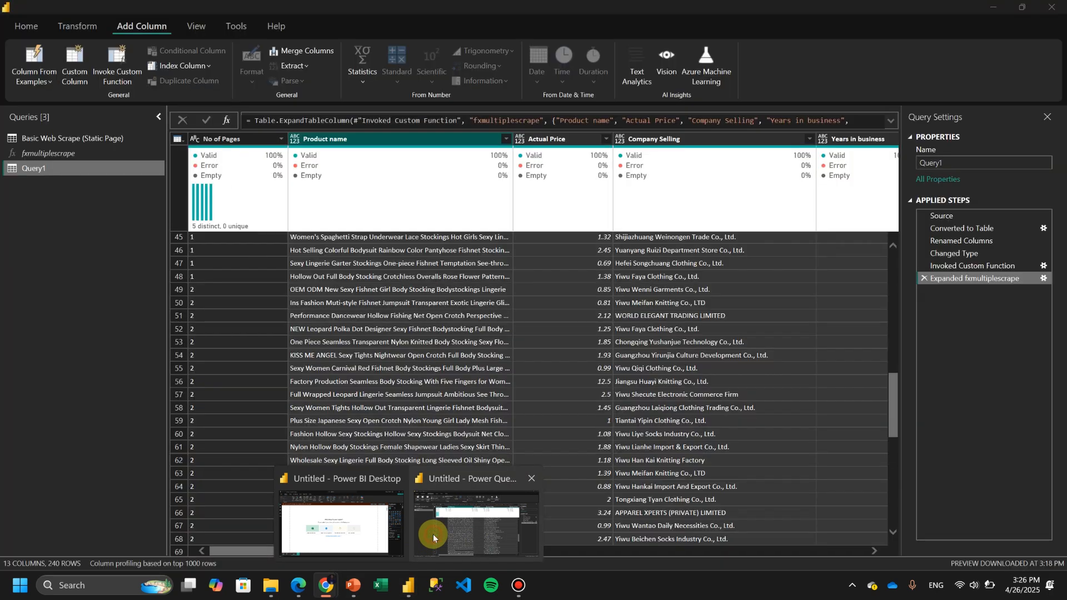
left_click(434, 538)
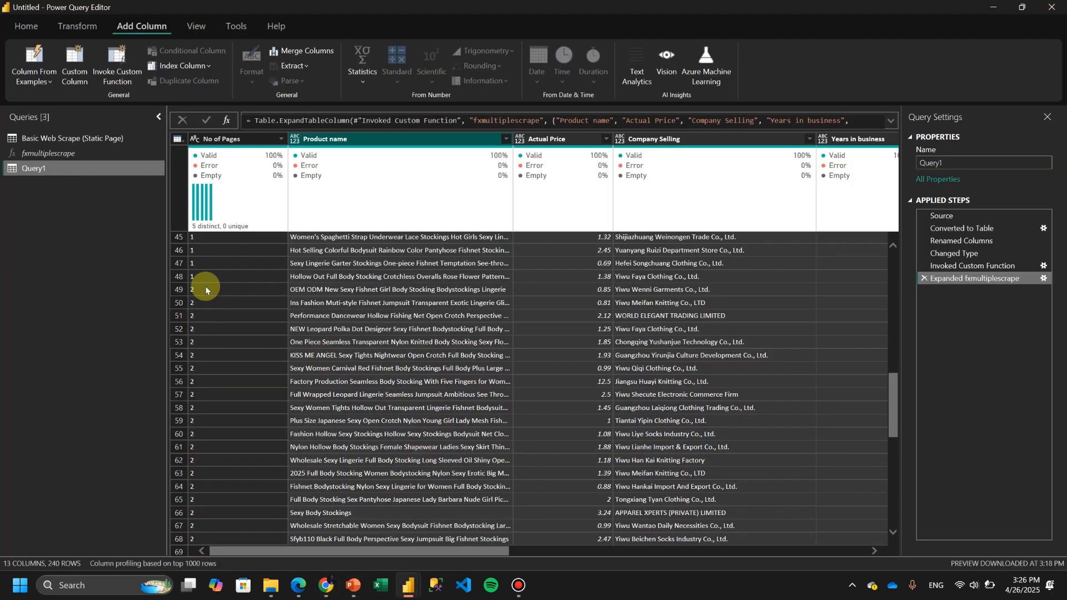
left_click(325, 305)
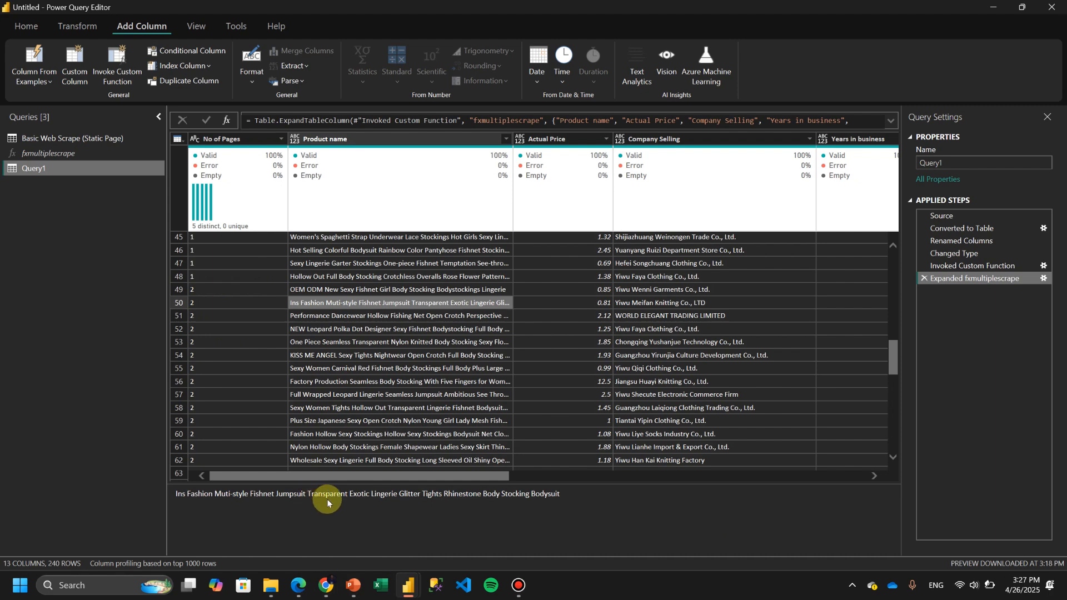
- Copy the full product name of row 50 and search for it within the Alibaba results page in Chrome
left_click(206, 494)
key("ctrl+a")
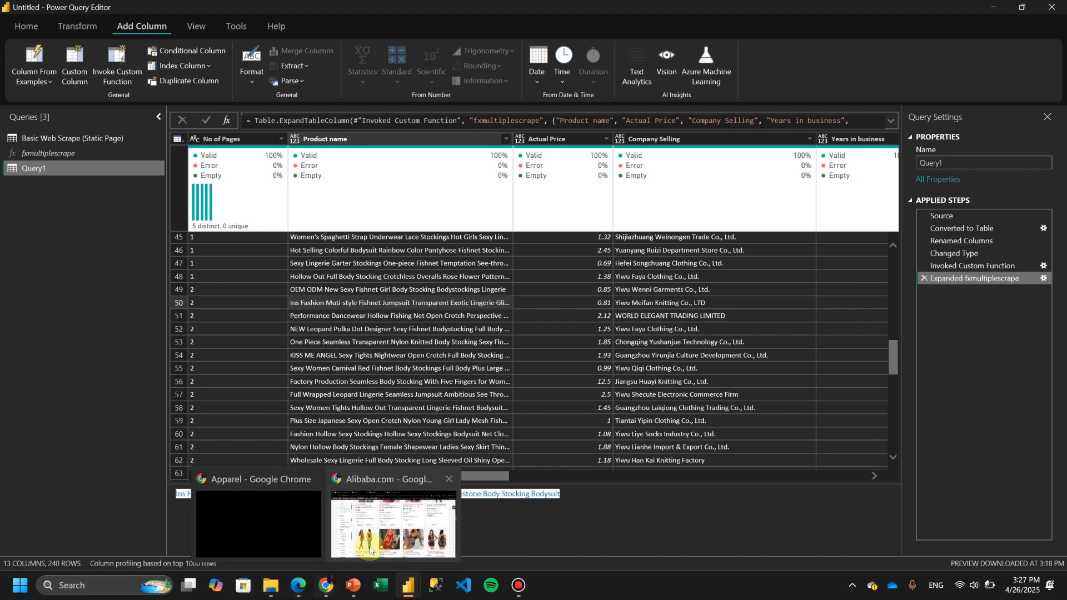
left_click(400, 528)
key("ctrl+f")
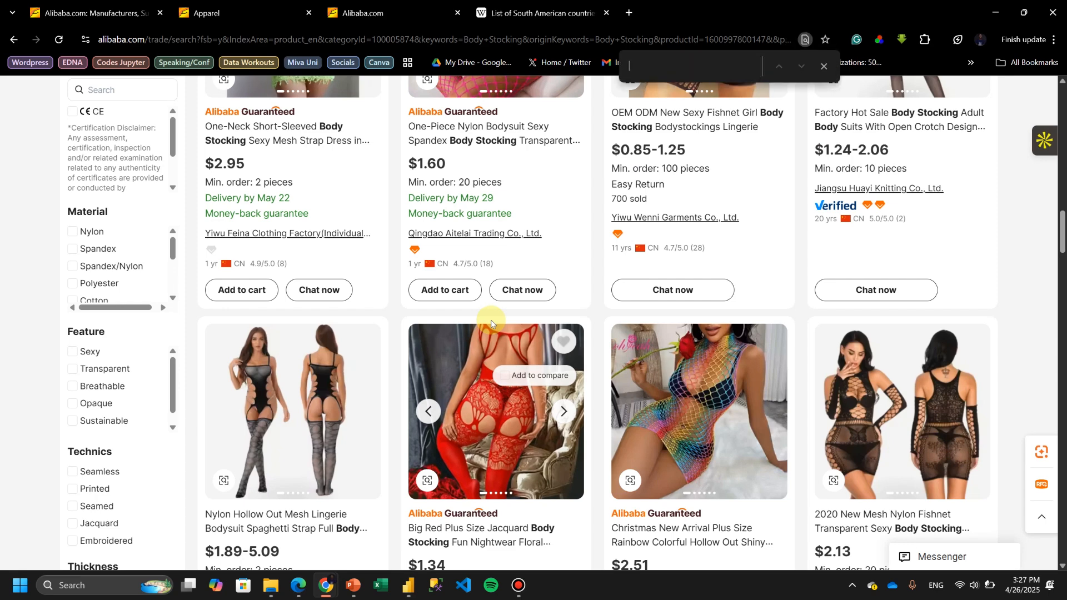
key("ctrl+v")
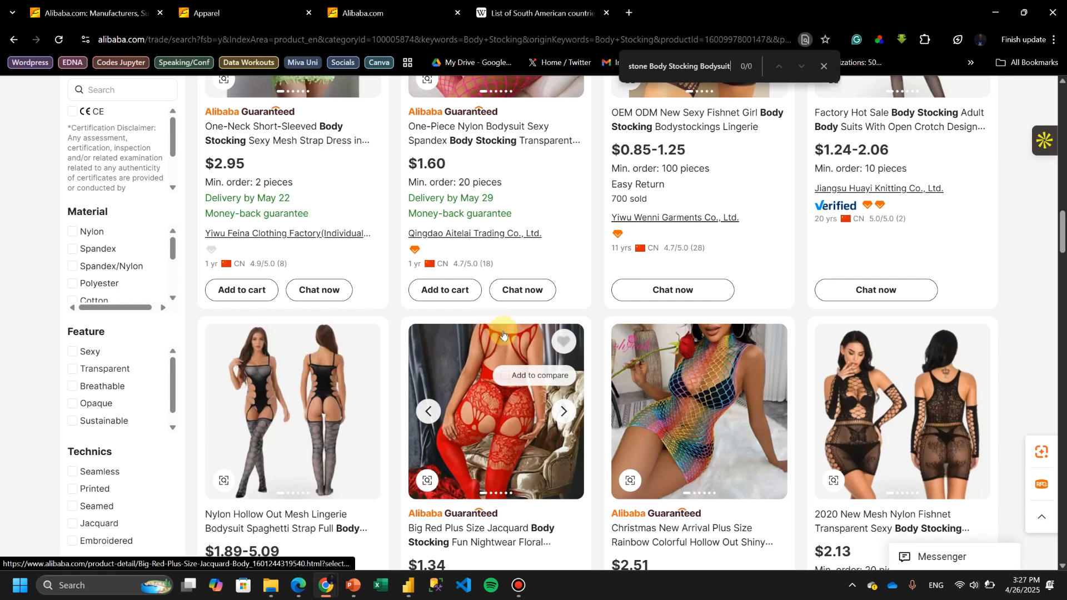
- Shorten the page search term to the single word Fishnet
key("BackSpace")
key("BackSpace")
key("BackSpace")
key("BackSpace")
key("BackSpace")
key("BackSpace")
key("BackSpace")
key("BackSpace")
key("BackSpace")
key("BackSpace")
key("BackSpace")
key("BackSpace")
key("BackSpace")
key("BackSpace")
key("BackSpace")
key("BackSpace")
key("BackSpace")
key("BackSpace")
key("BackSpace")
key("BackSpace")
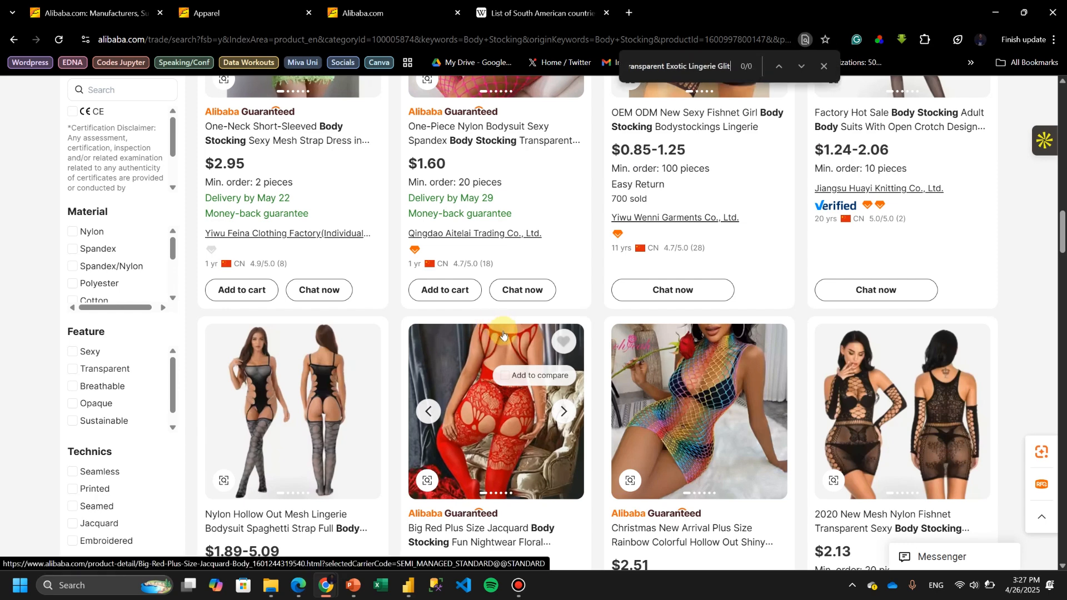
key("BackSpace")
key("BackSpace")
key("BackSpace")
key("BackSpace")
key("BackSpace")
key("BackSpace")
key("BackSpace")
key("BackSpace")
key("BackSpace")
key("BackSpace")
key("BackSpace")
key("BackSpace")
key("BackSpace")
key("BackSpace")
key("BackSpace")
key("BackSpace")
key("BackSpace")
key("BackSpace")
key("BackSpace")
key("BackSpace")
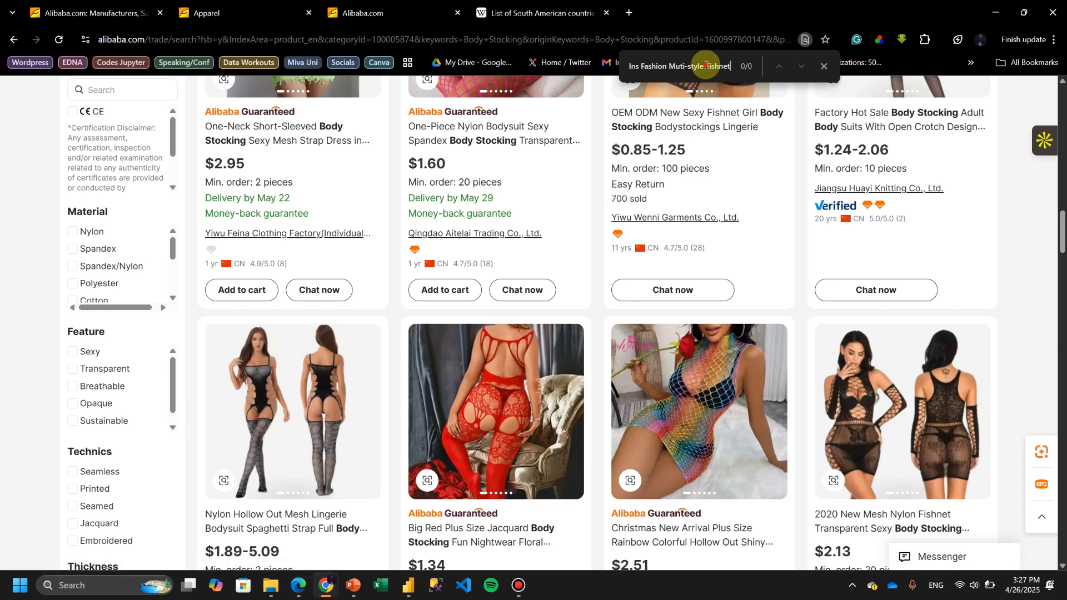
left_click_drag(705, 66, 592, 65)
key("BackSpace")
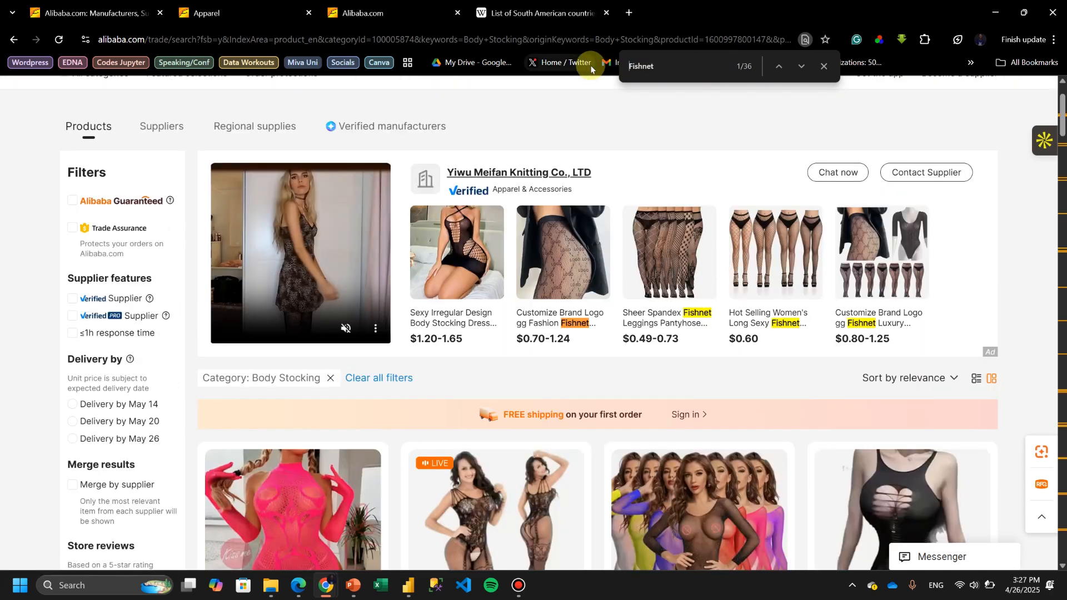
- Go through the Fishnet matches on page 2 of the Alibaba results to look for the scraped products
left_click(801, 68)
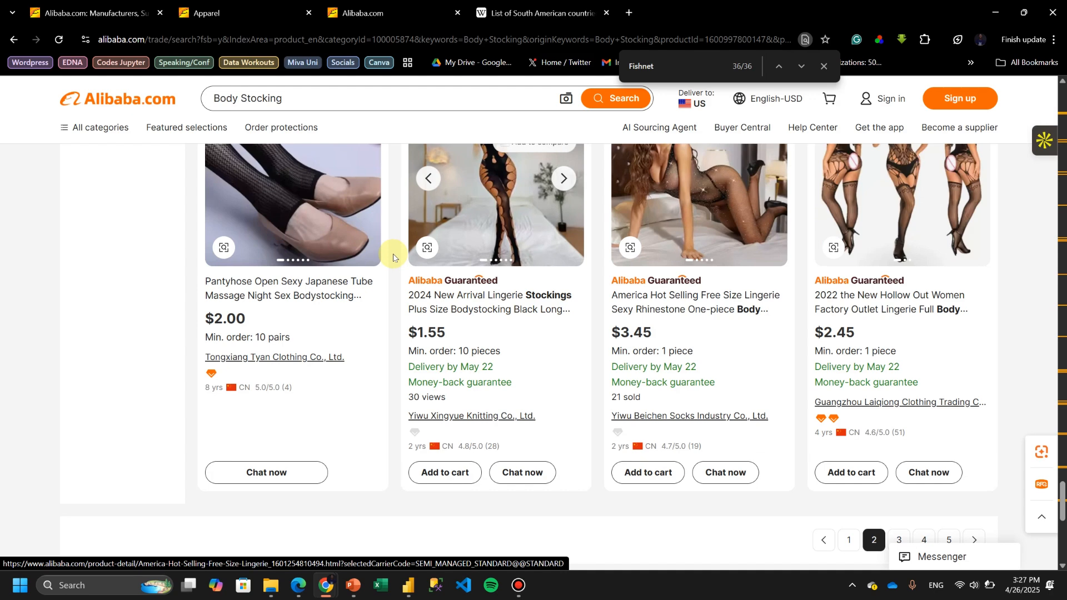
scroll(393, 258, "up", 5)
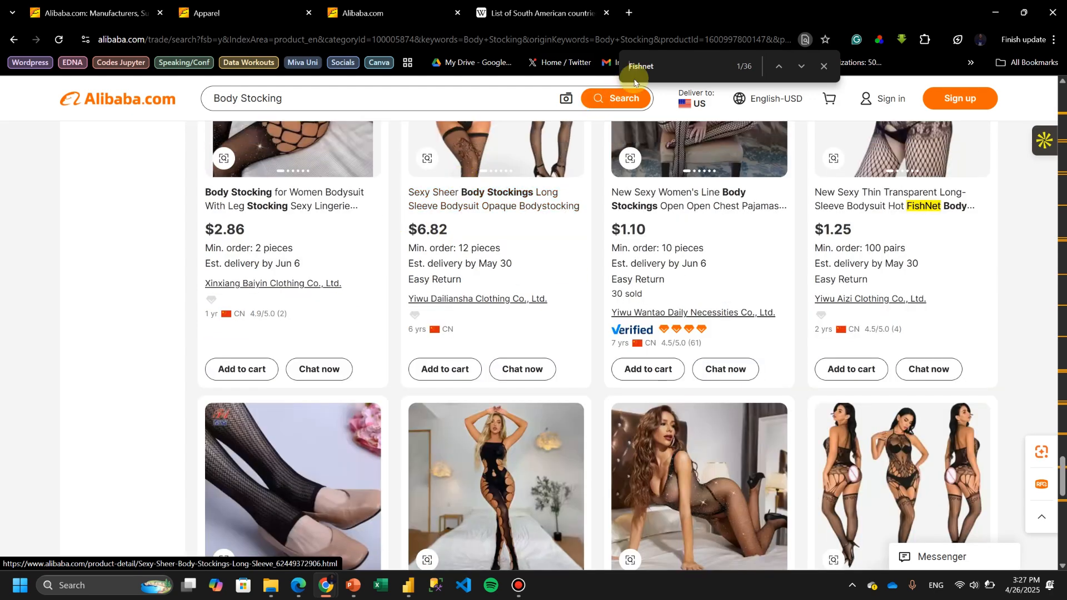
left_click(776, 66)
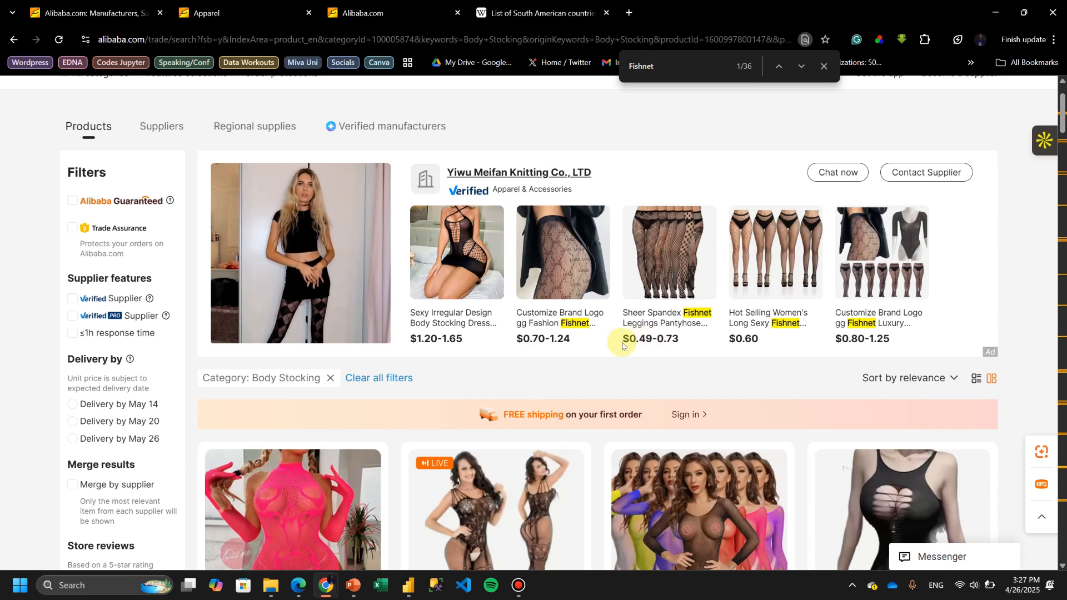
left_click(779, 67)
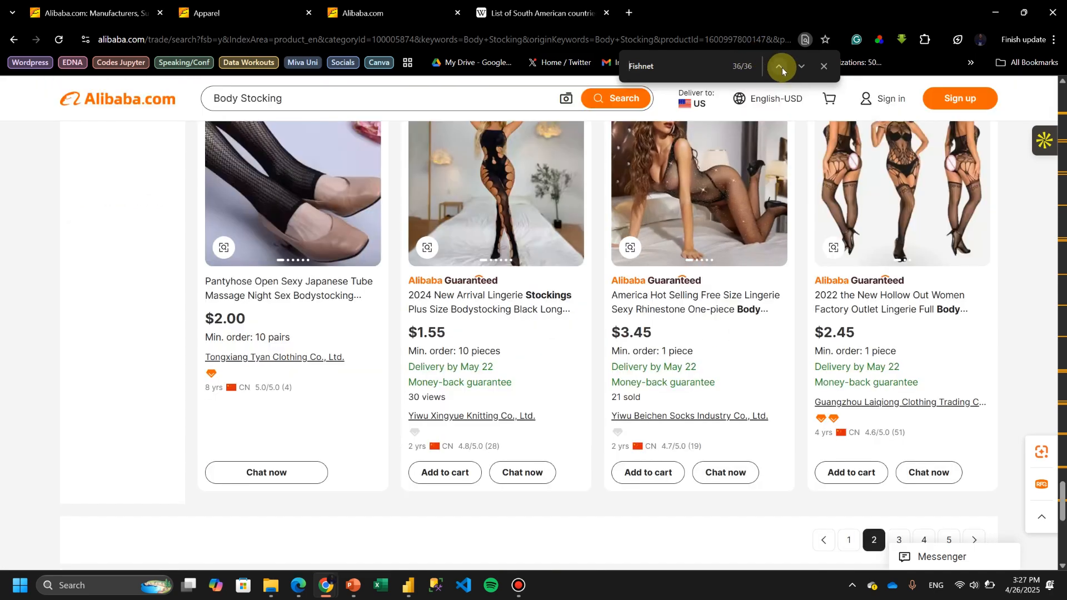
left_click(799, 68)
left_click(798, 68)
scroll(448, 355, "down", 3)
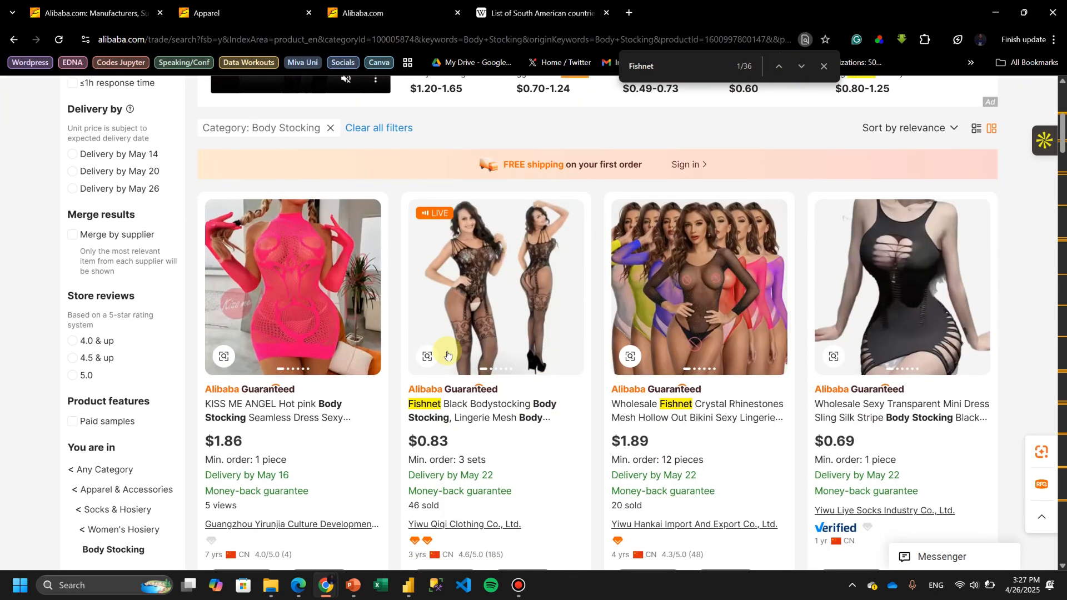
scroll(448, 355, "down", 1)
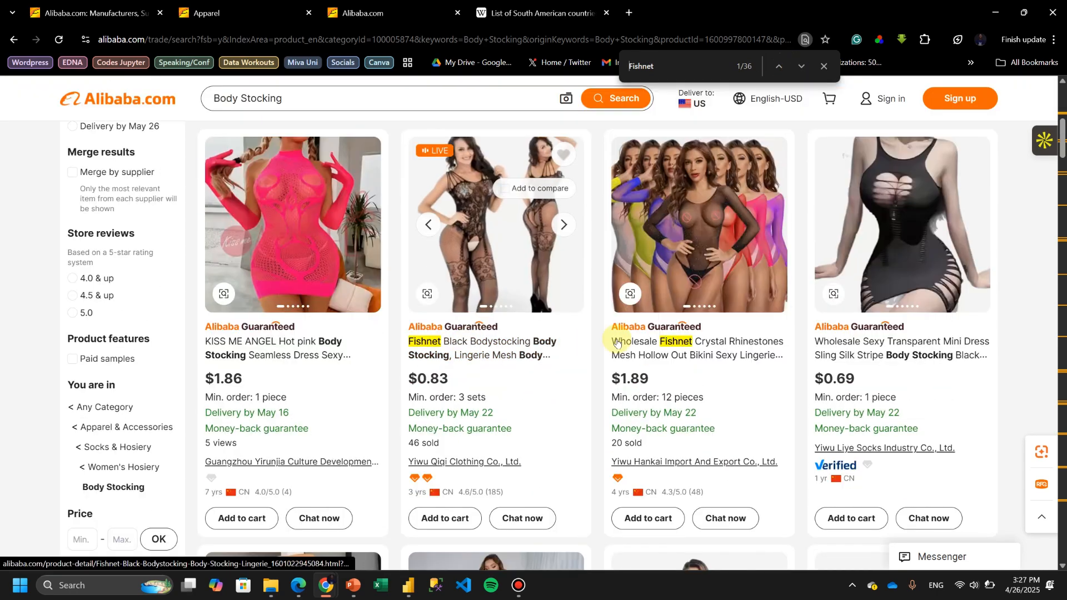
scroll(483, 330, "down", 5)
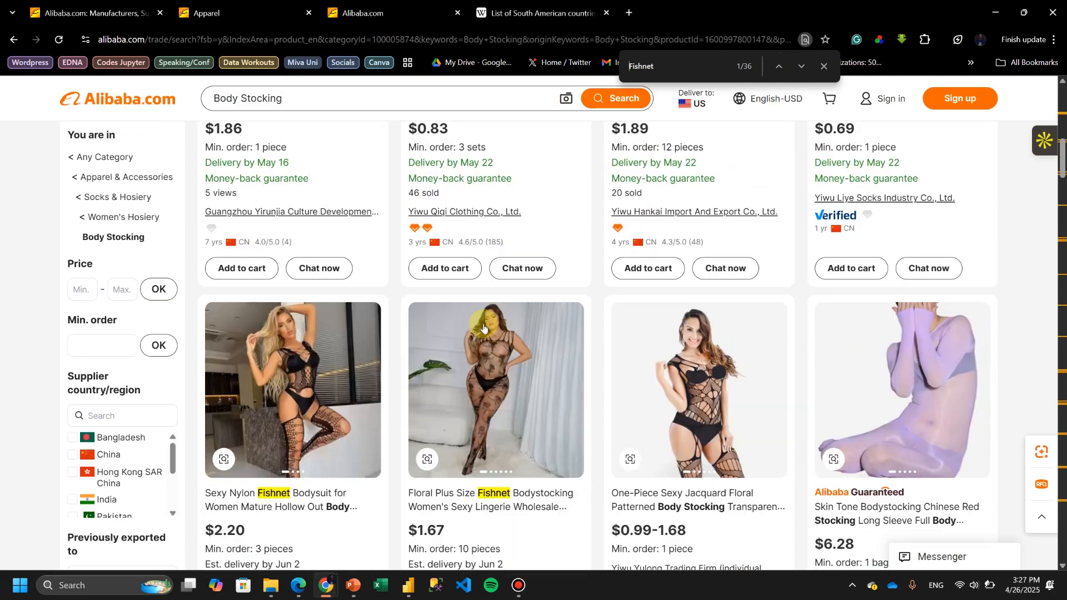
scroll(483, 328, "down", 10)
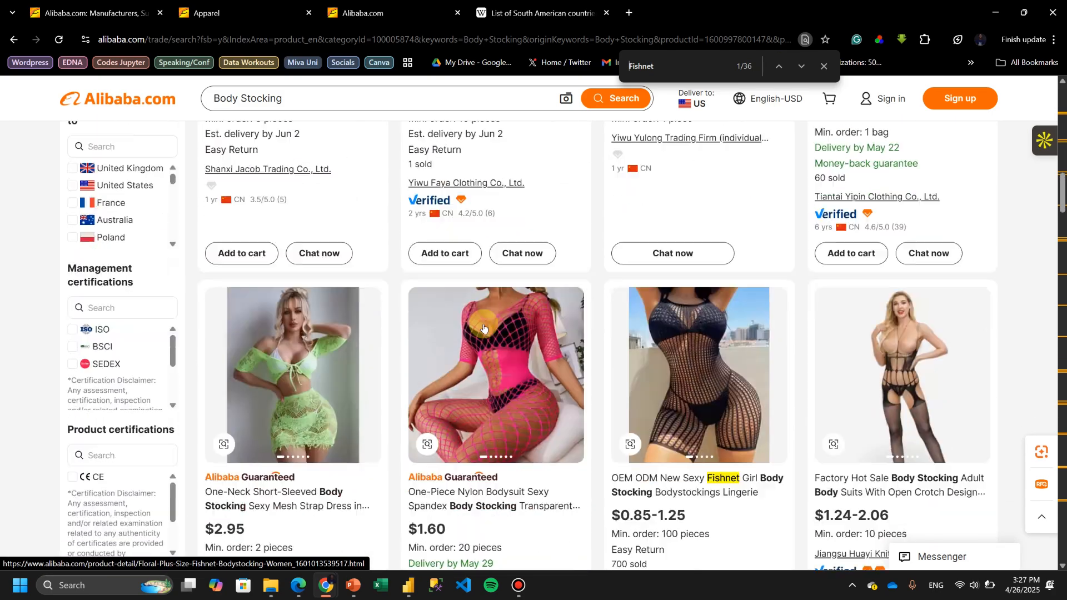
scroll(483, 328, "down", 5)
scroll(489, 330, "up", 5)
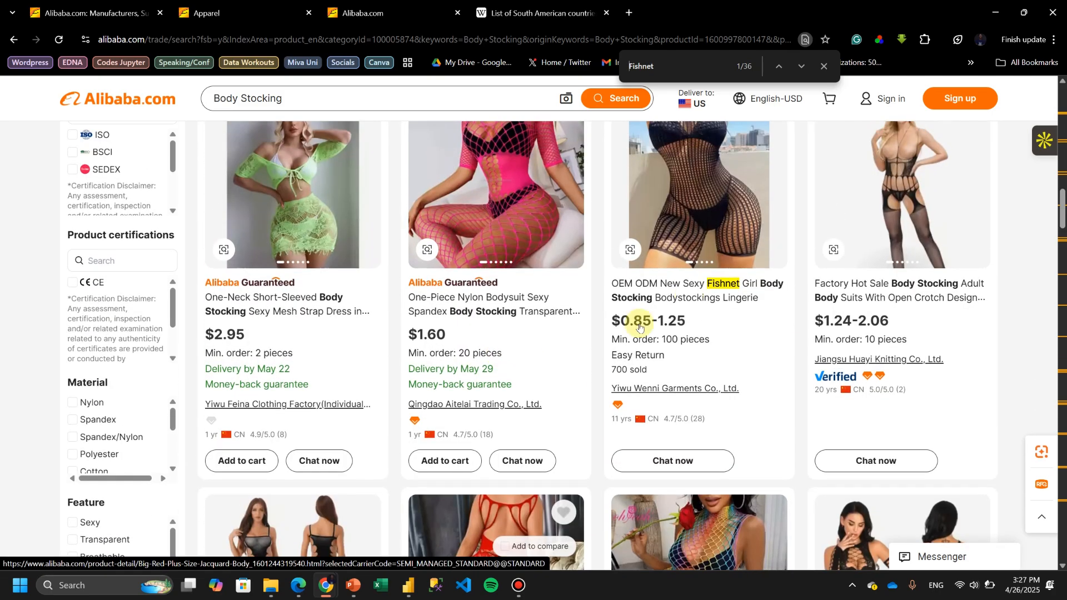
- Switch back to Power Query Editor and compare the rows around the change from page 1 to page 2 with the Alibaba listing
mouse_move(411, 595)
left_click(440, 531)
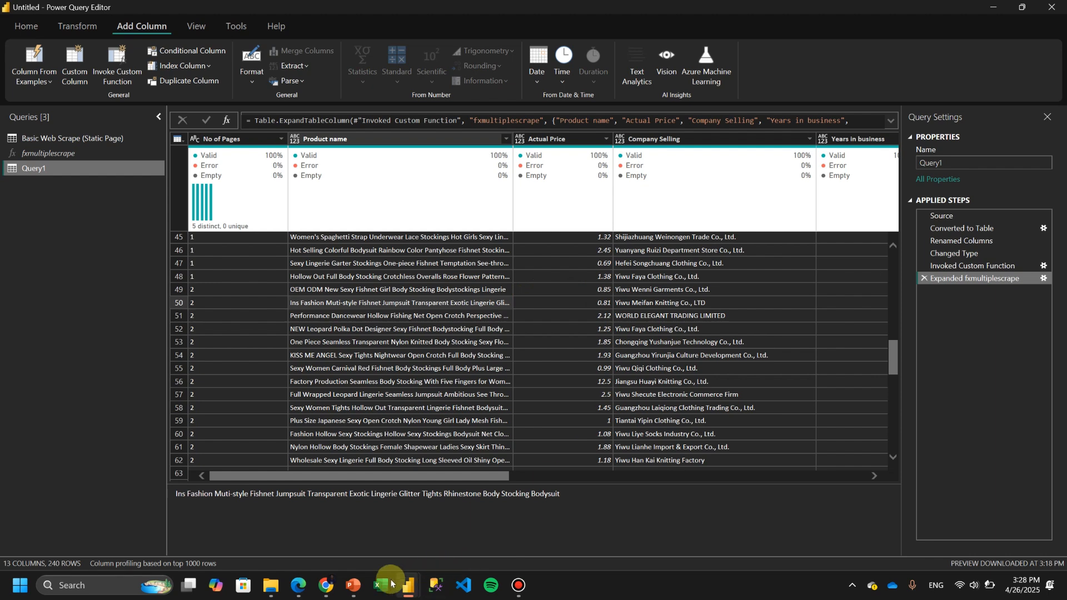
mouse_move(326, 586)
left_click(386, 536)
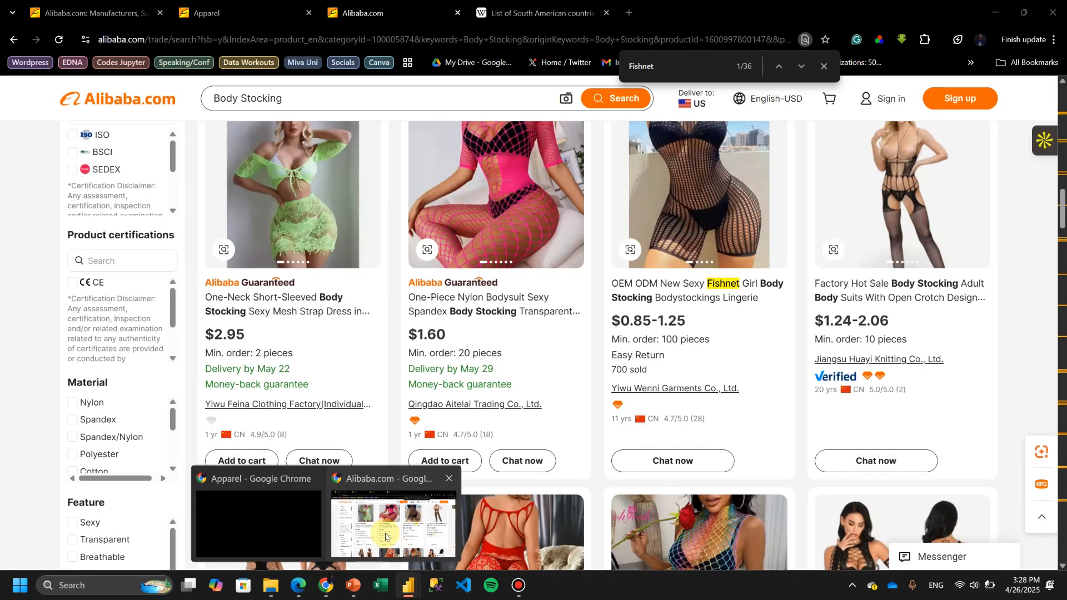
key("alt+Tab")
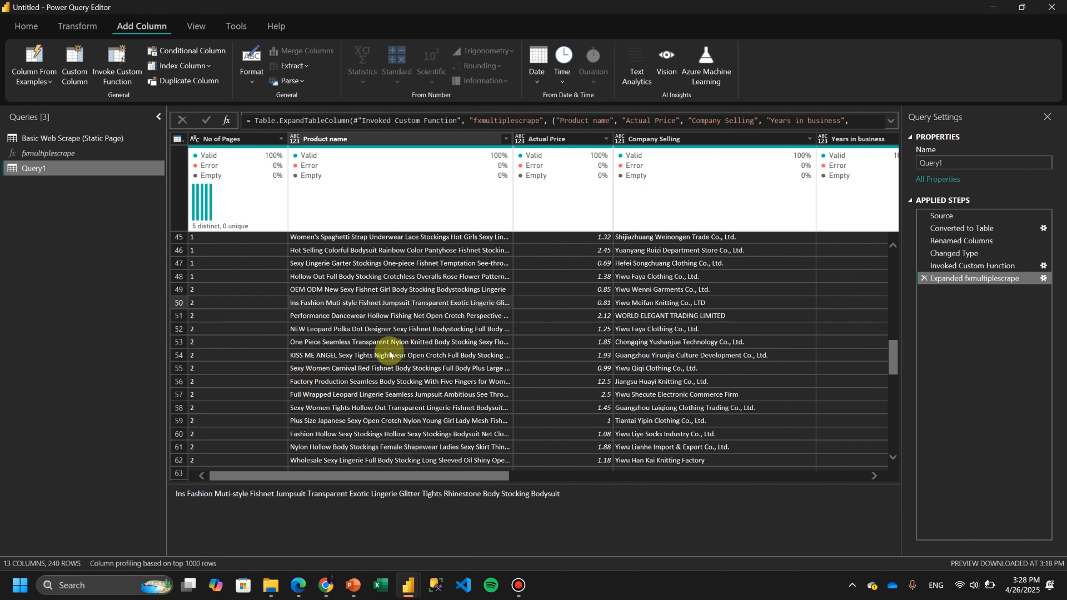
scroll(385, 352, "down", 1)
scroll(384, 354, "up", 2)
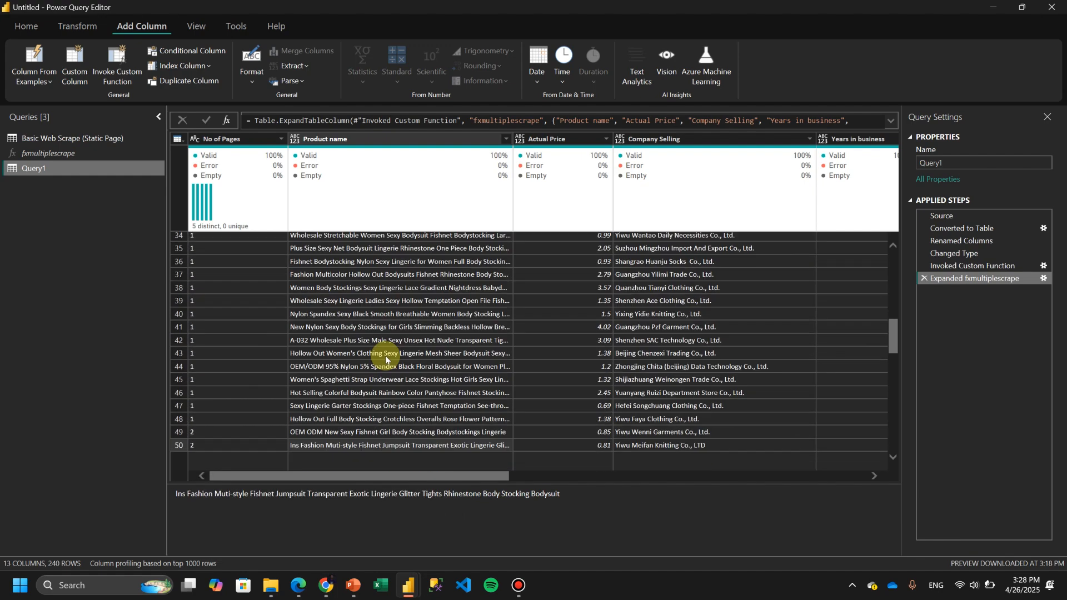
scroll(217, 354, "down", 1)
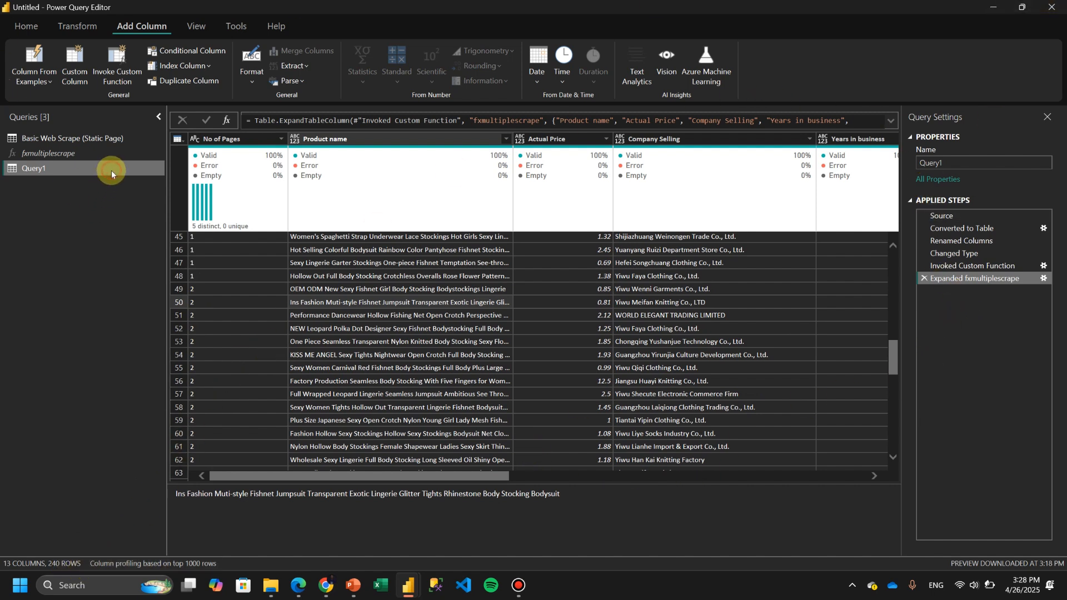
- Select the Product name column and examine the expanded rows for pages 2 to 5 down to the end of the table
left_click(341, 143)
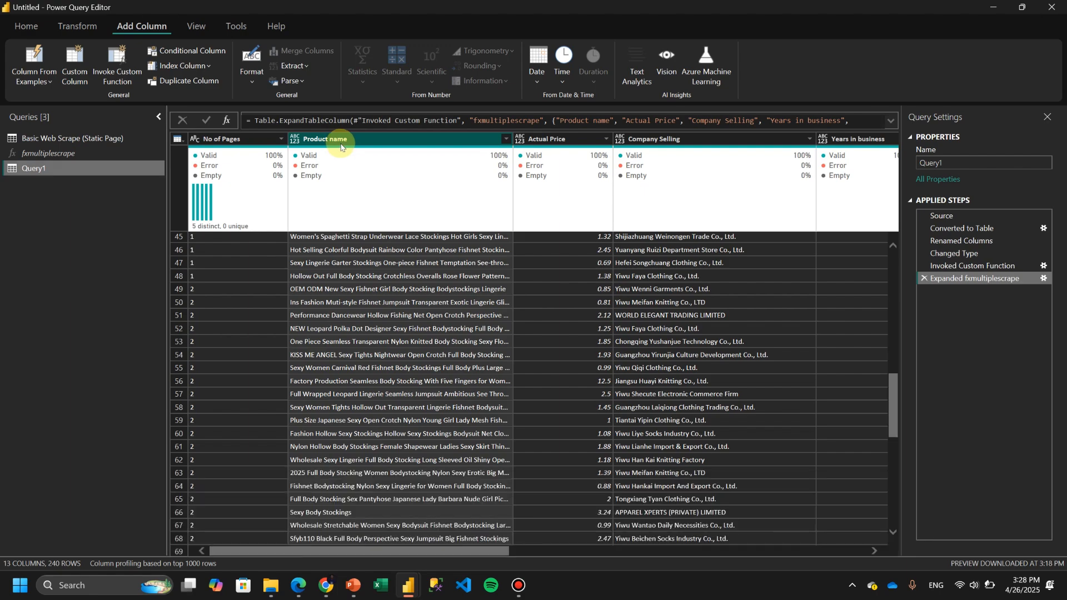
scroll(261, 462, "down", 5)
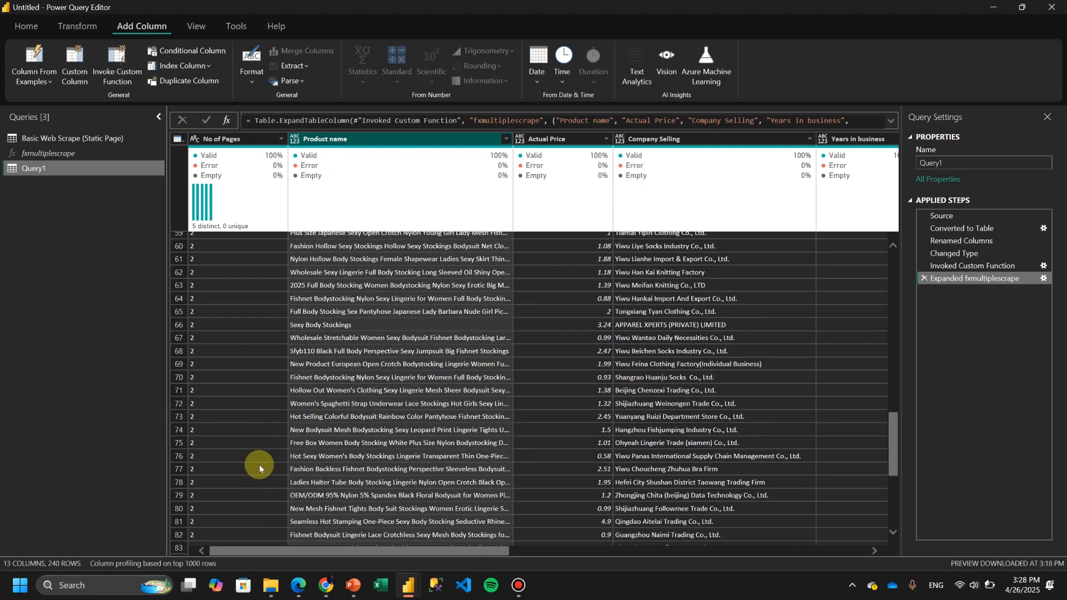
scroll(259, 465, "down", 5)
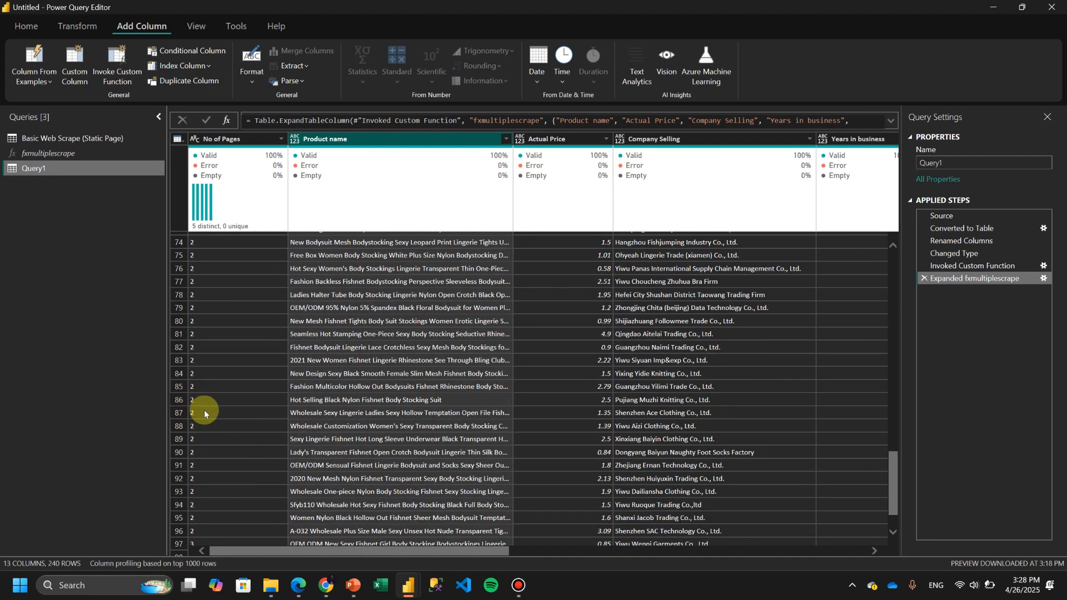
scroll(204, 411, "down", 1)
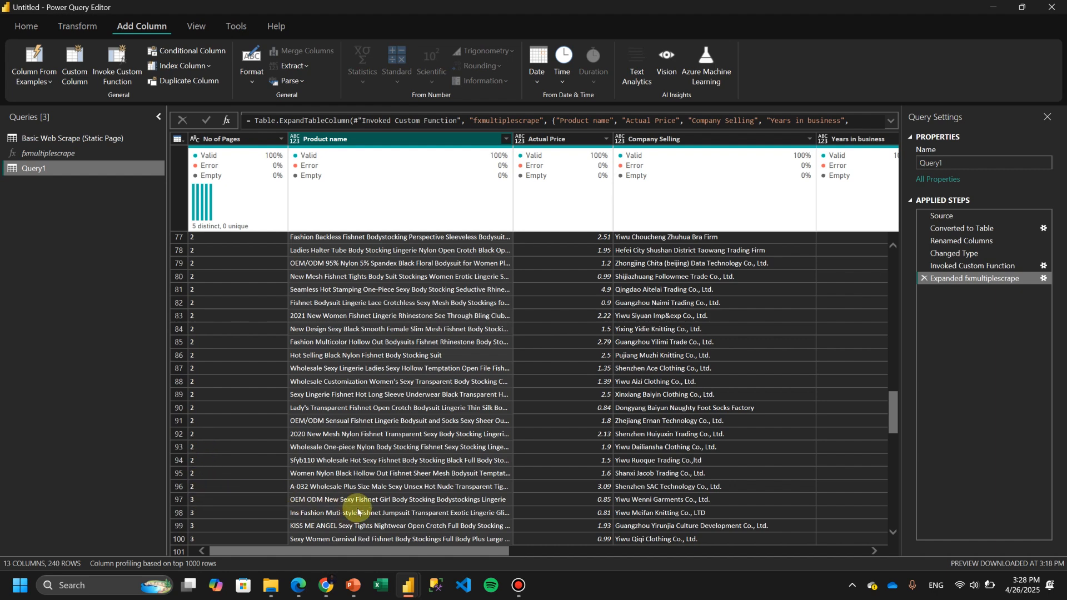
scroll(340, 494, "down", 2)
scroll(323, 464, "up", 6)
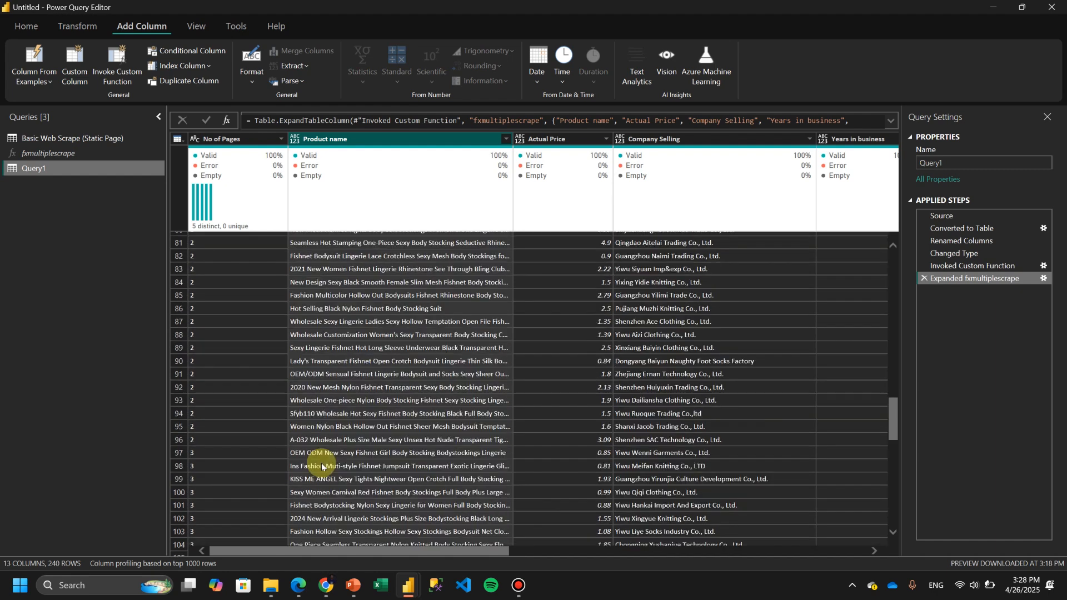
scroll(321, 464, "up", 1)
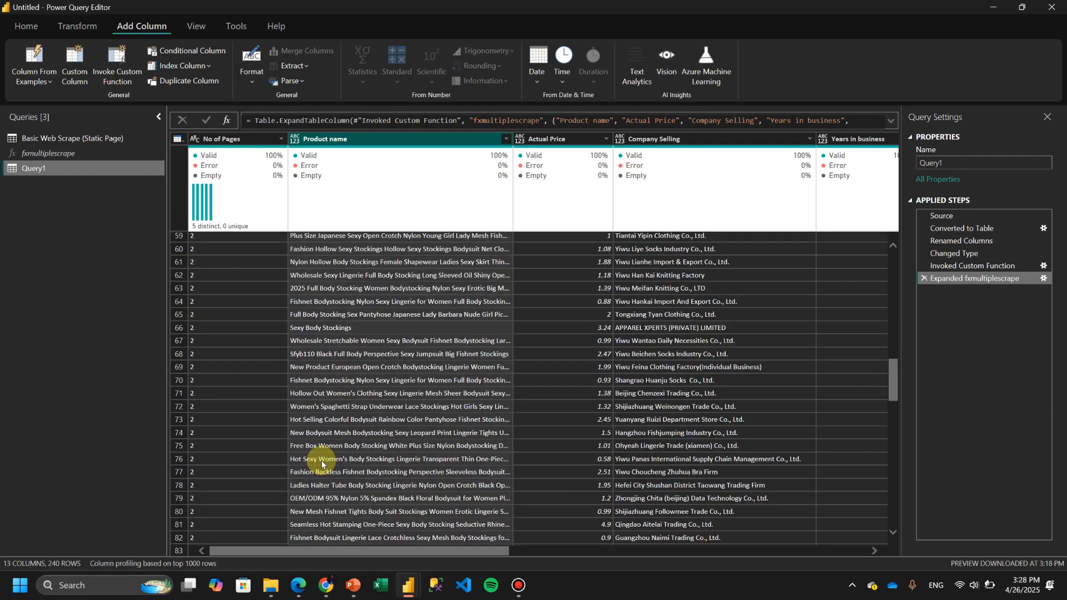
scroll(316, 416, "up", 4)
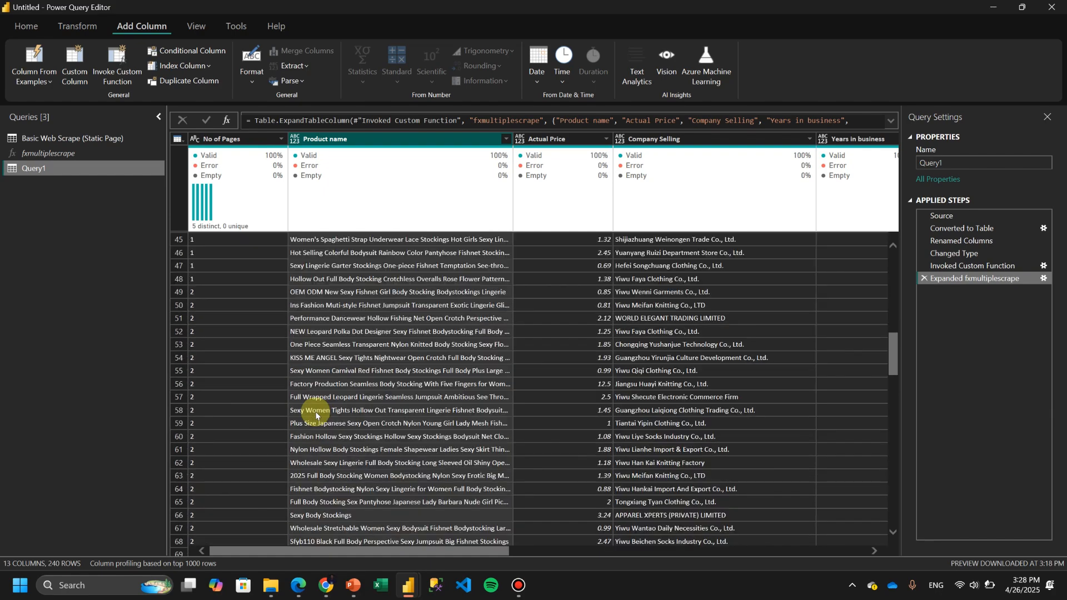
scroll(317, 415, "down", 15)
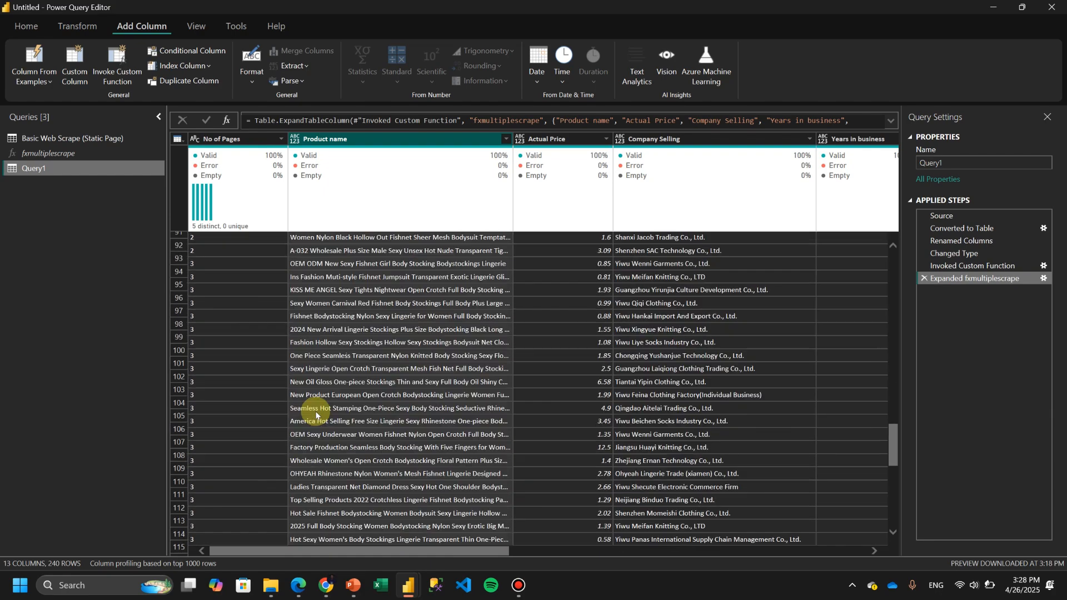
scroll(316, 416, "down", 6)
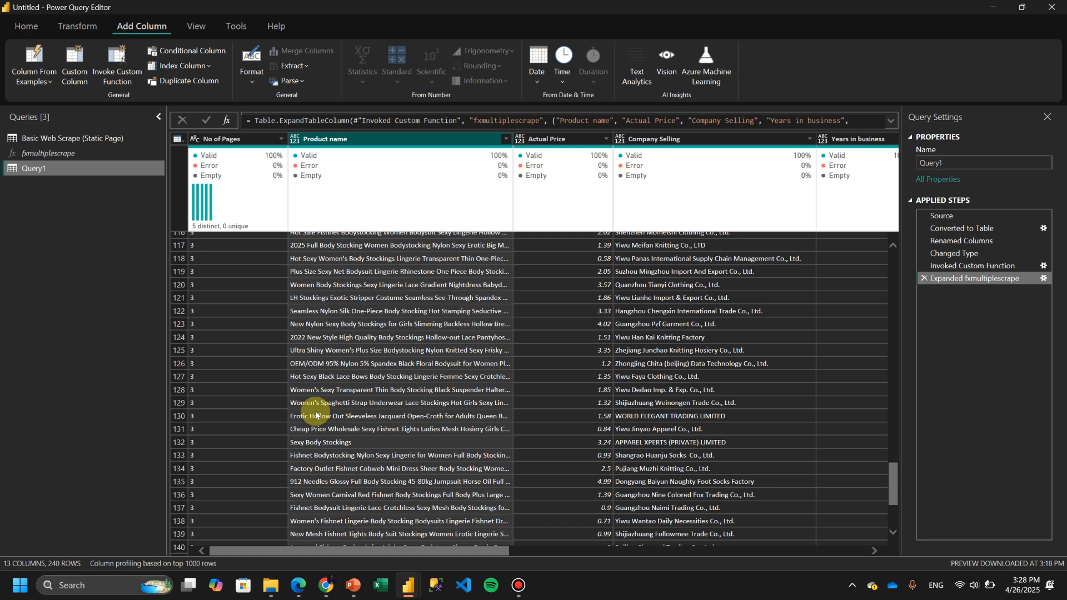
scroll(317, 416, "down", 12)
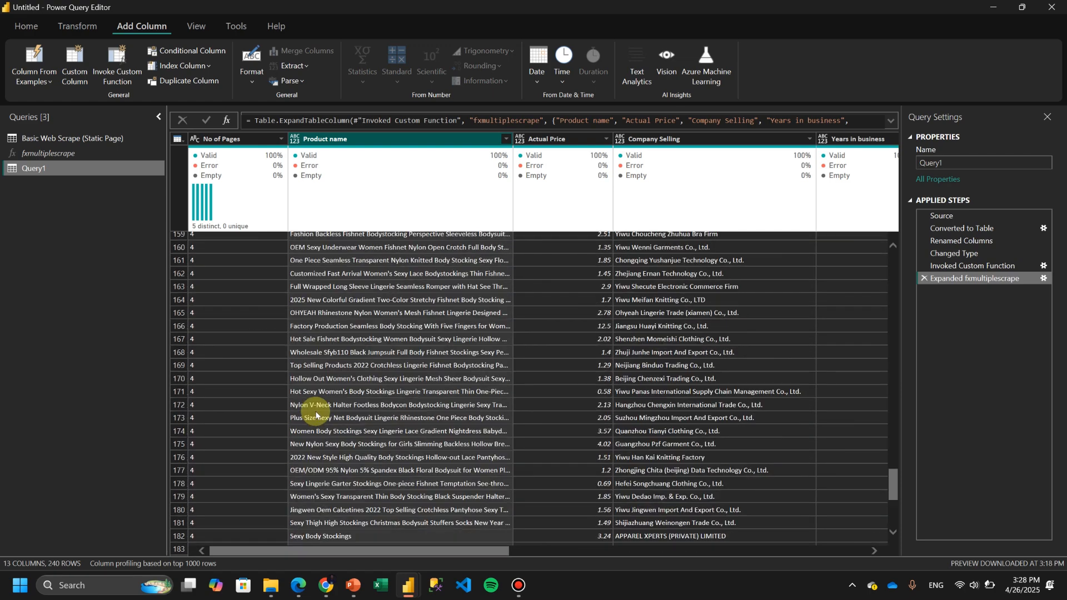
scroll(316, 416, "down", 5)
scroll(316, 414, "down", 10)
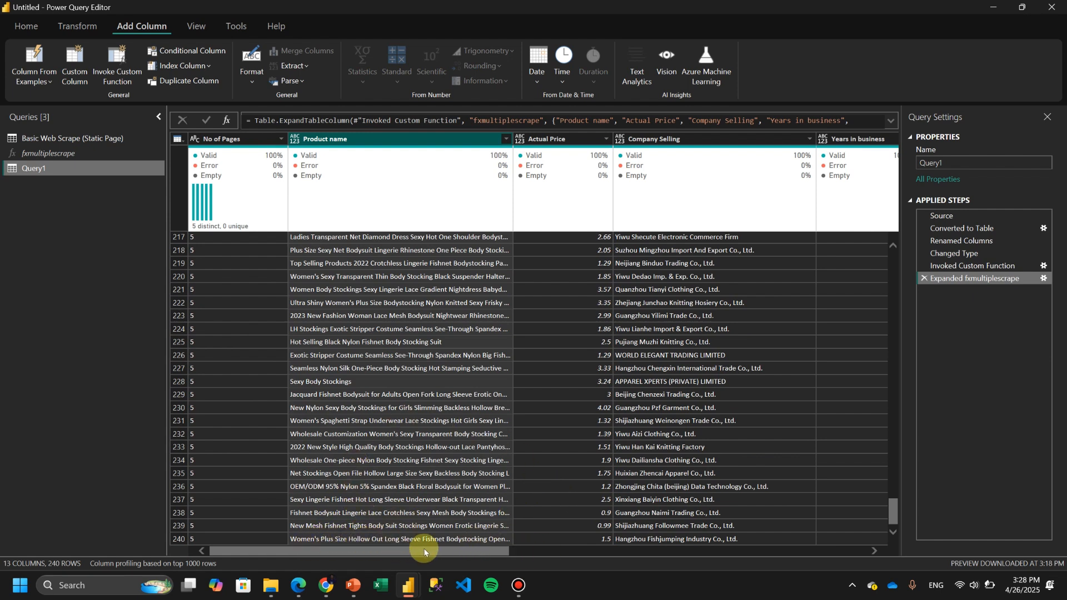
left_click_drag(440, 553, 259, 519)
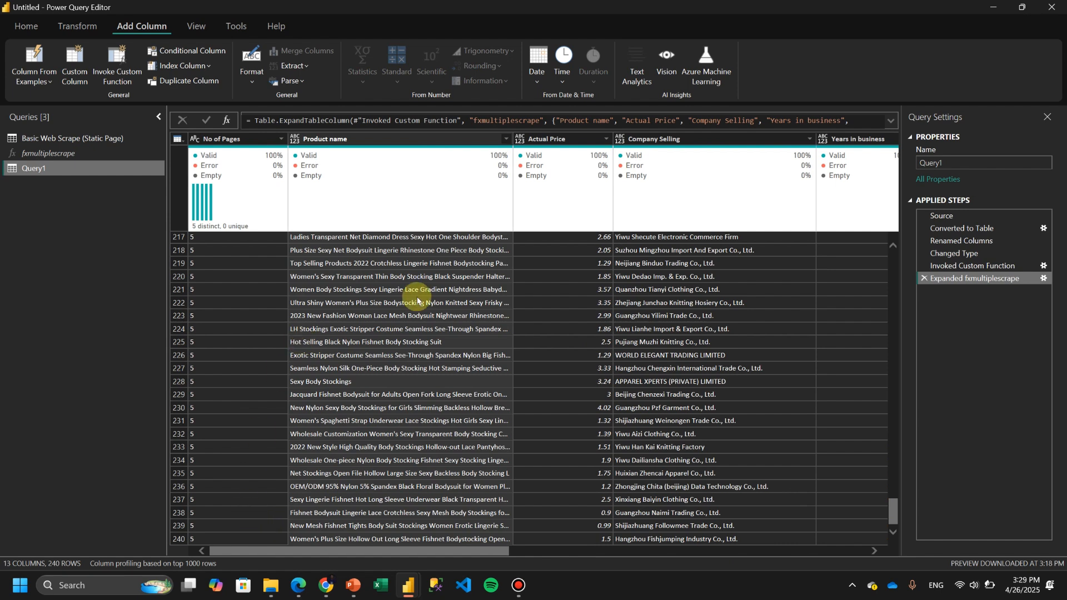
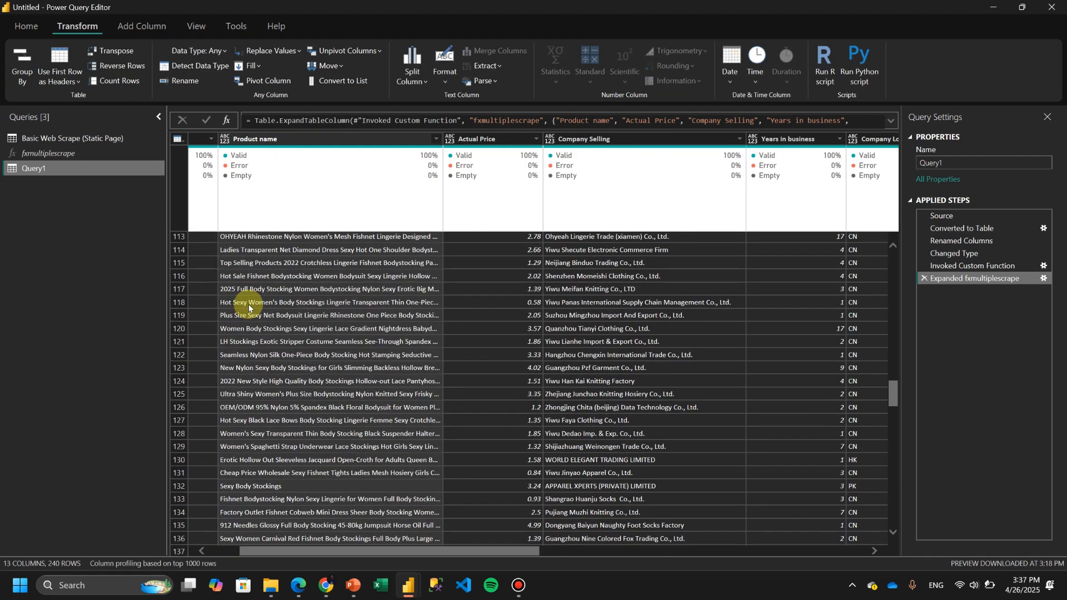
- Return to the first rows of Query1 and examine the page parameter in the Alibaba results address in Chrome
scroll(249, 307, "up", 8)
left_click_drag(893, 369, 889, 250)
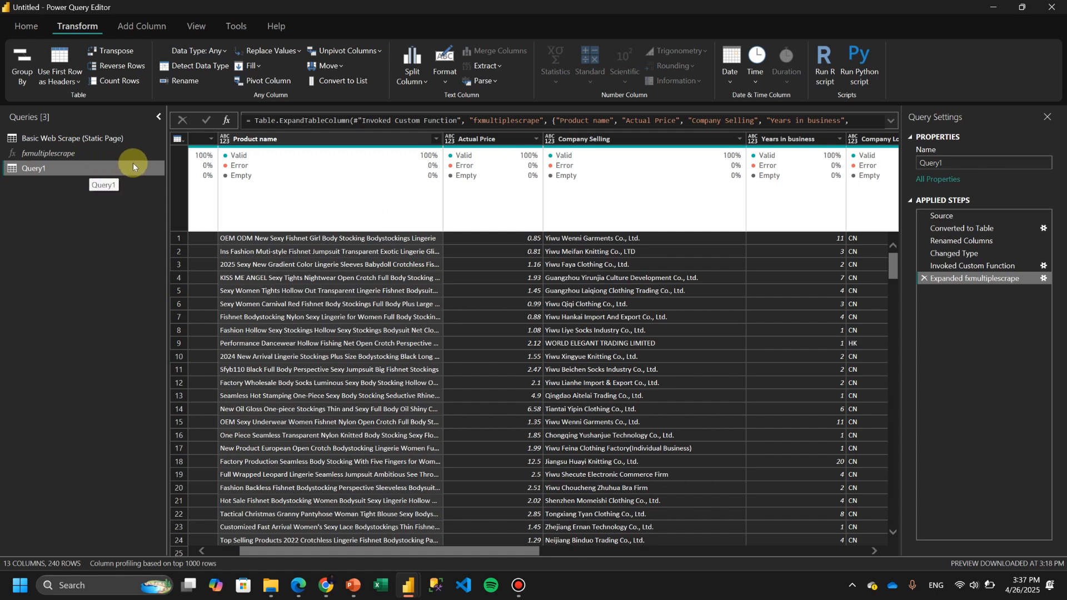
mouse_move(325, 588)
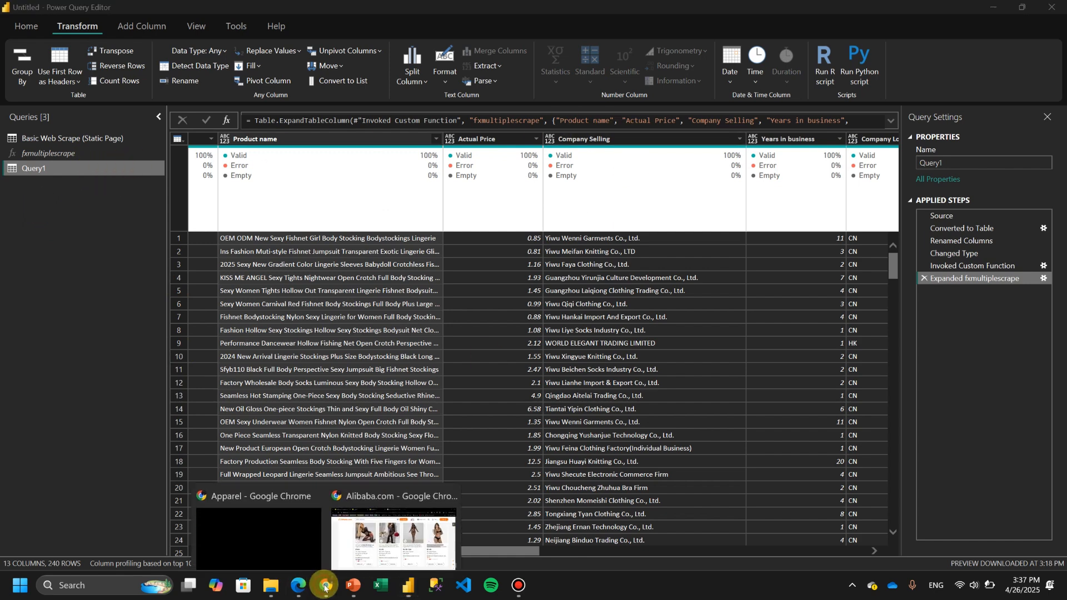
left_click(383, 525)
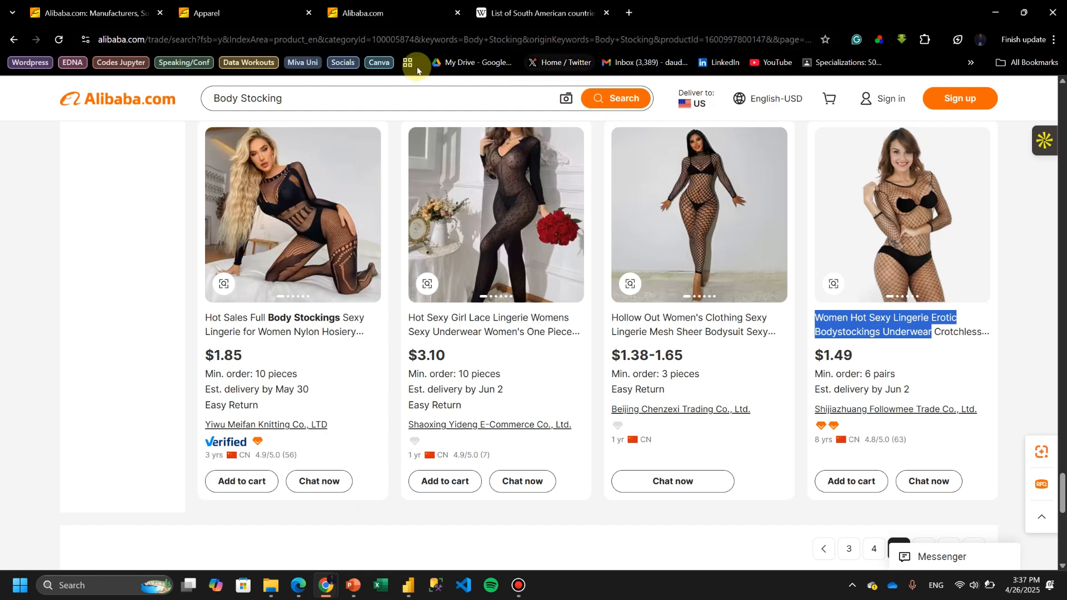
left_click(797, 39)
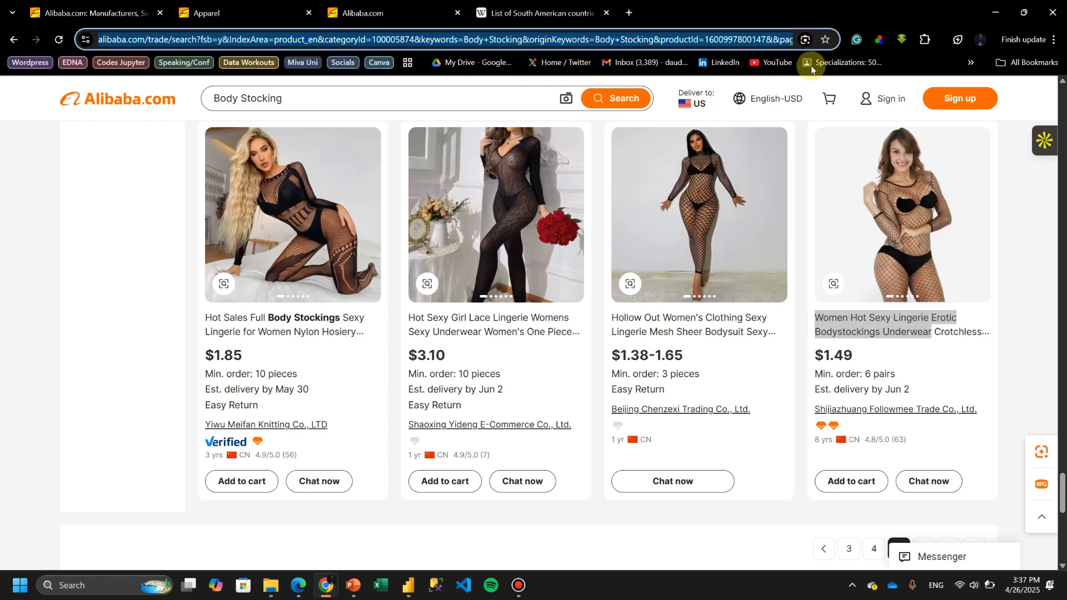
key("Right")
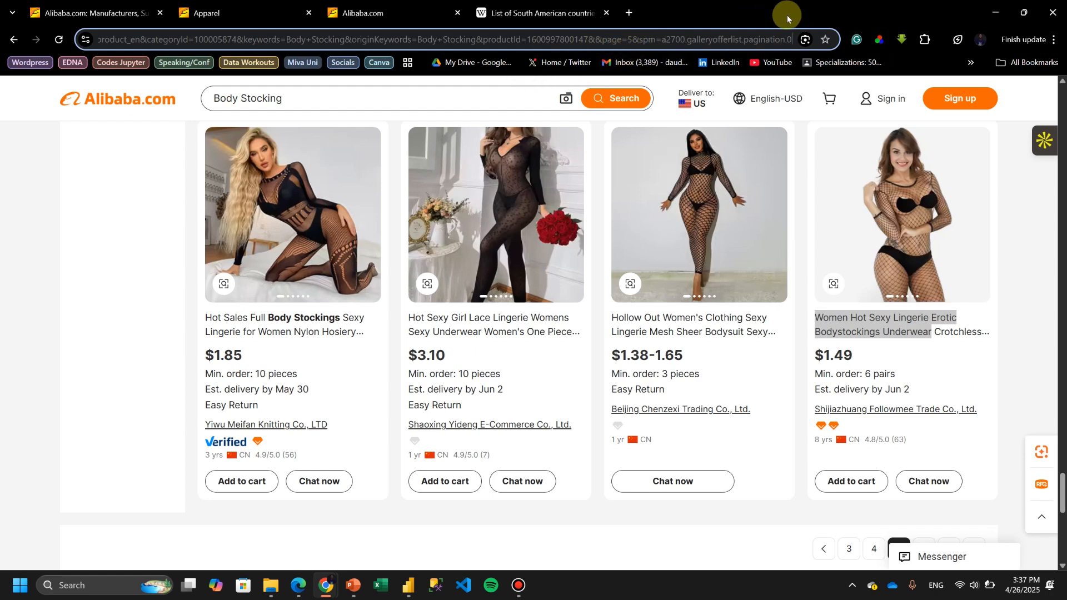
left_click(997, 14)
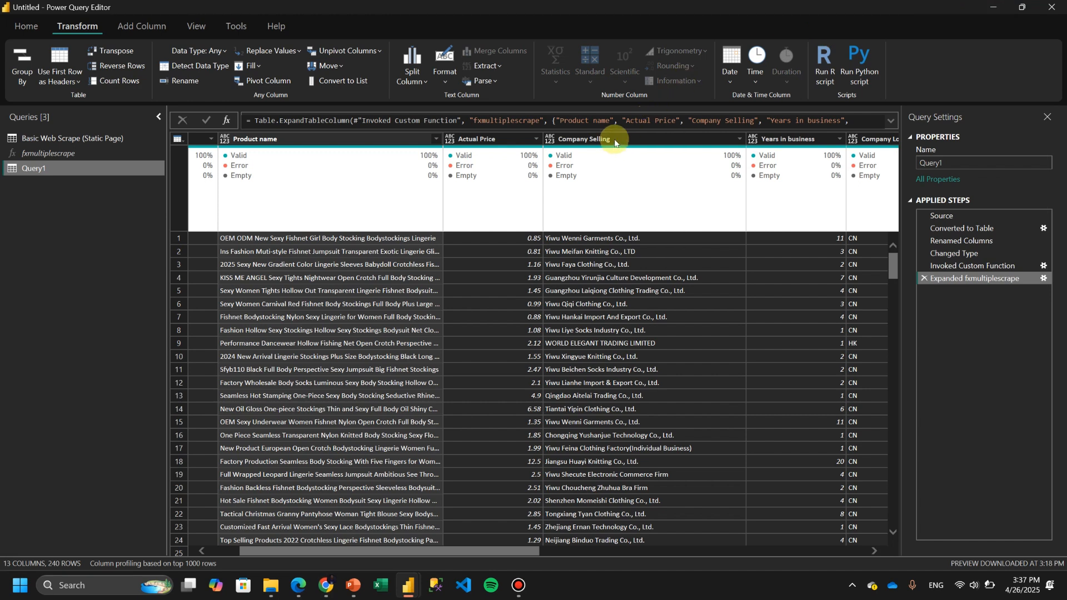
- Open the fxmultiplescrape code in the Advanced Editor and insert page= before the pages parameter in the source URL
left_click(68, 156)
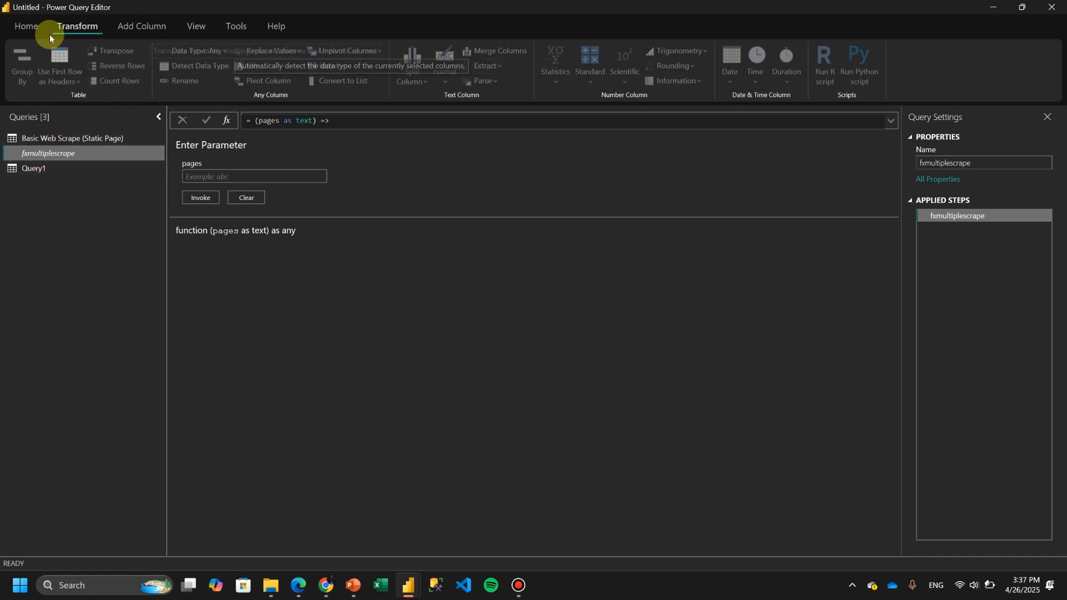
left_click(28, 27)
left_click(361, 74)
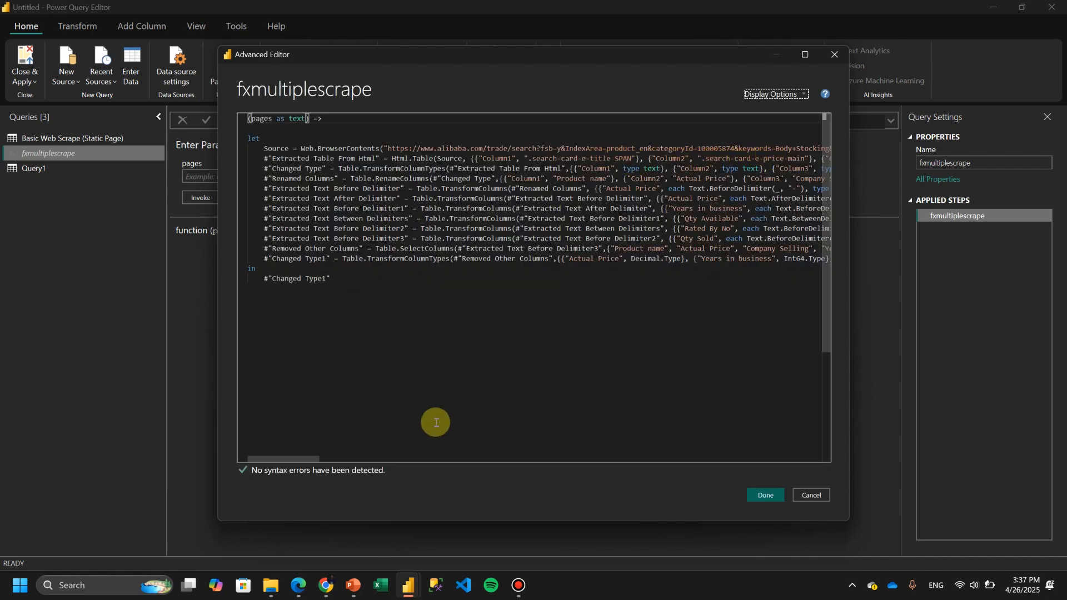
left_click_drag(308, 458, 389, 458)
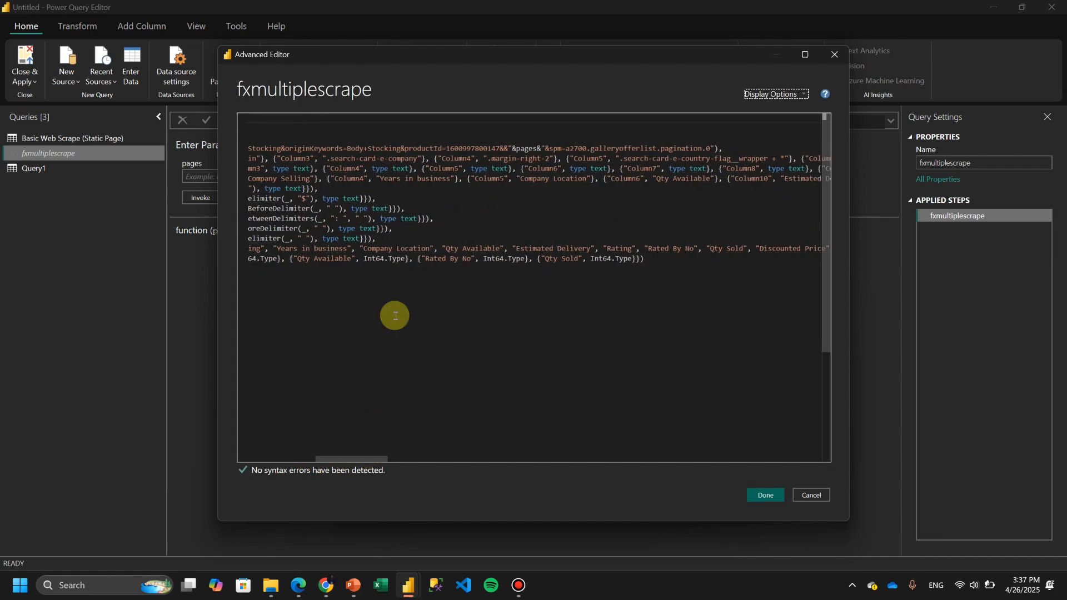
left_click(507, 148)
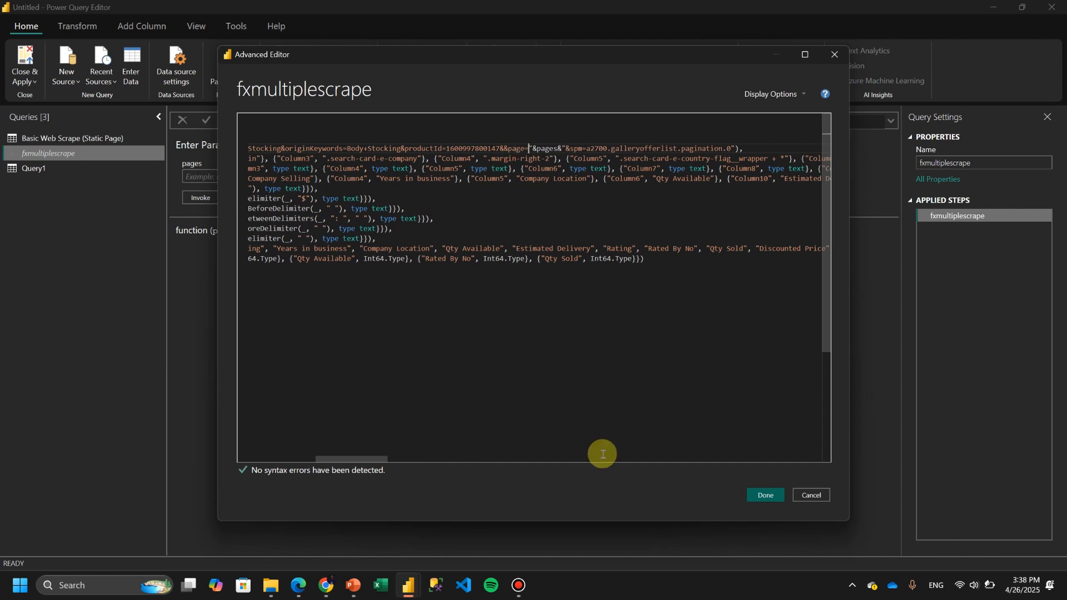
- Check the edited page parameter against the Alibaba results address in Chrome, save the fxmultiplescrape code and open Query1
mouse_move(335, 593)
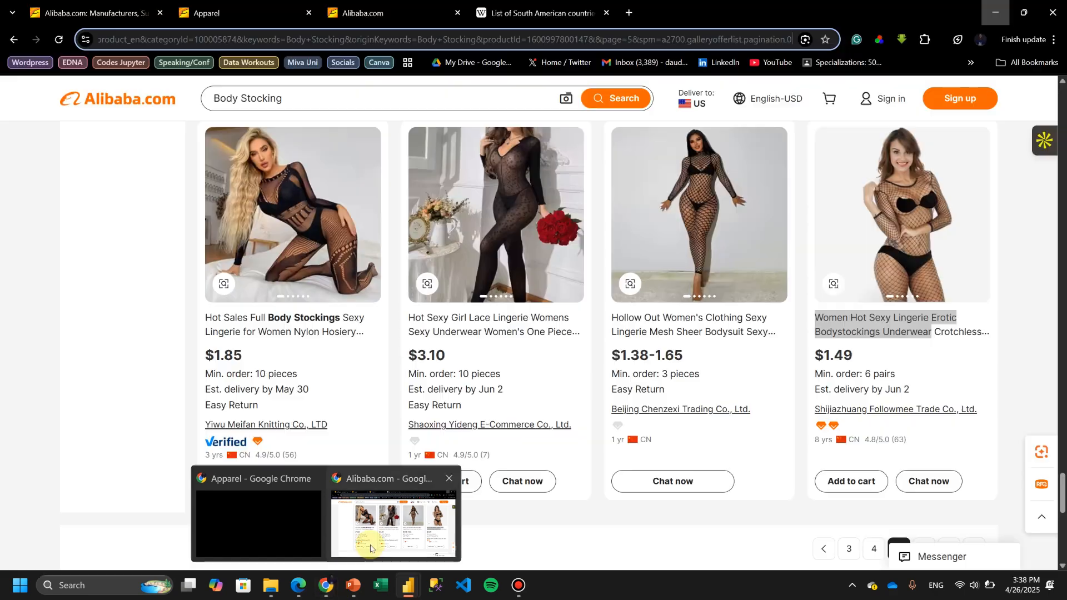
left_click(370, 542)
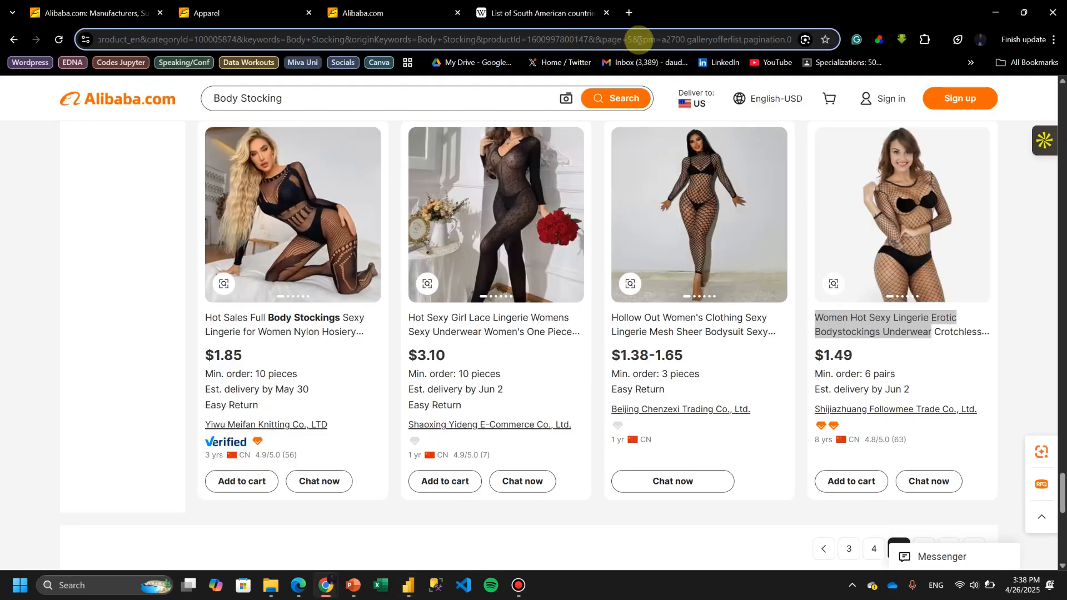
left_click(995, 11)
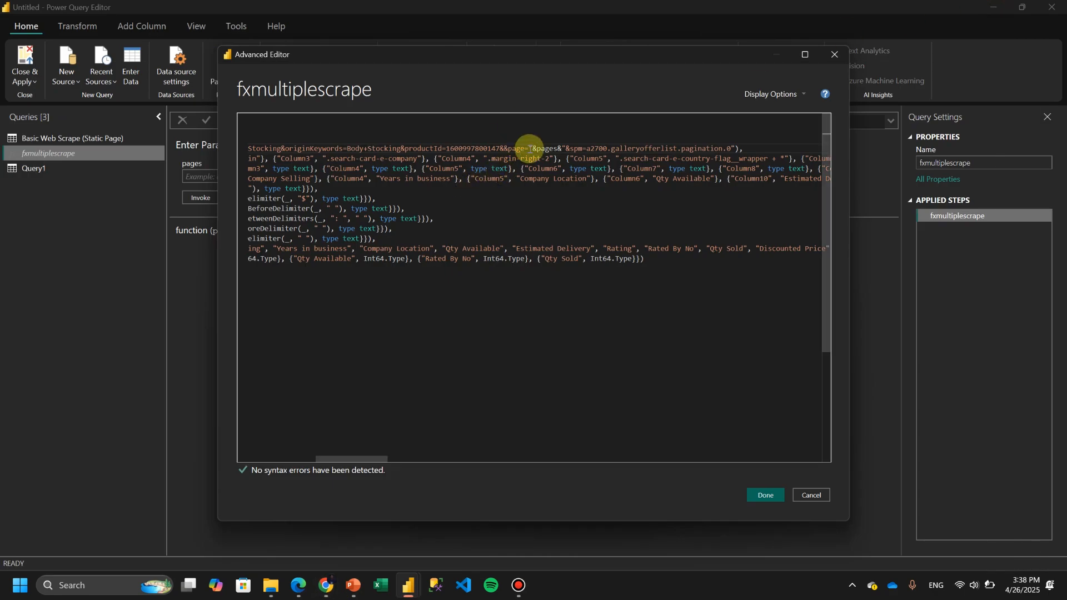
mouse_move(326, 583)
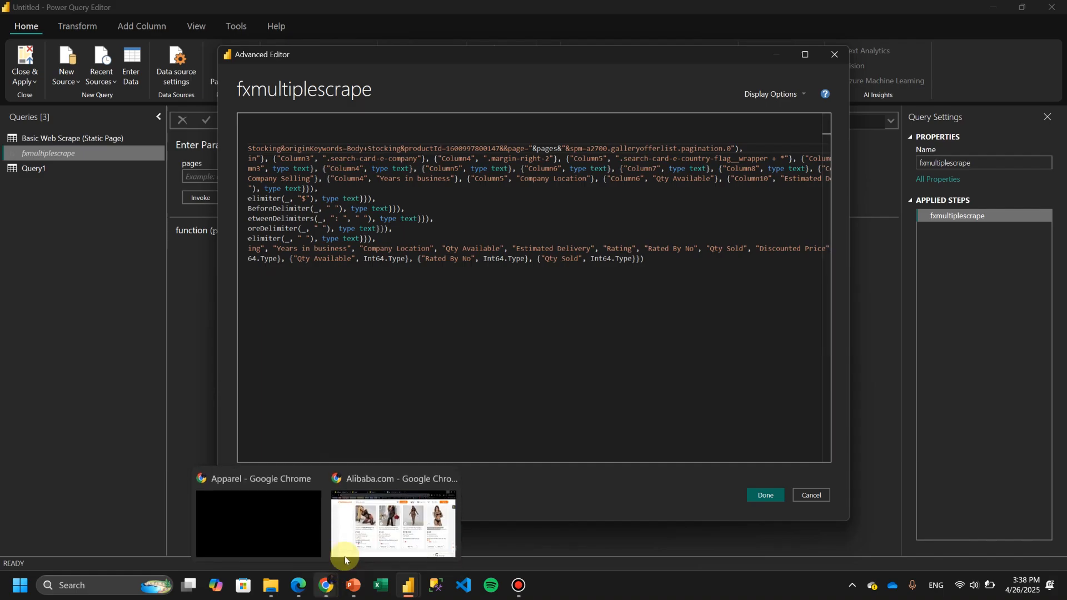
left_click(359, 535)
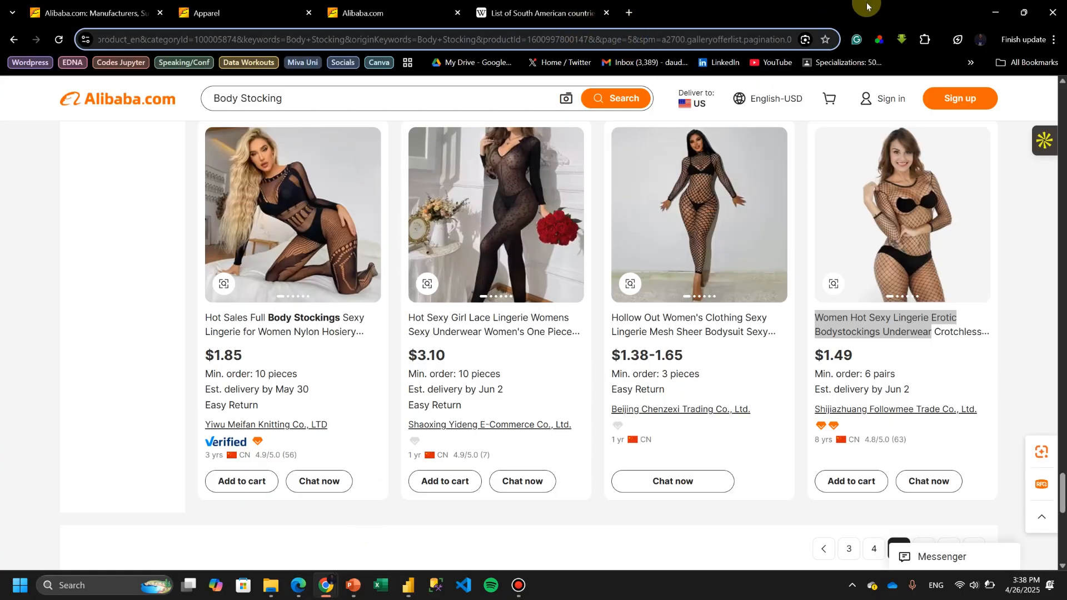
left_click(999, 23)
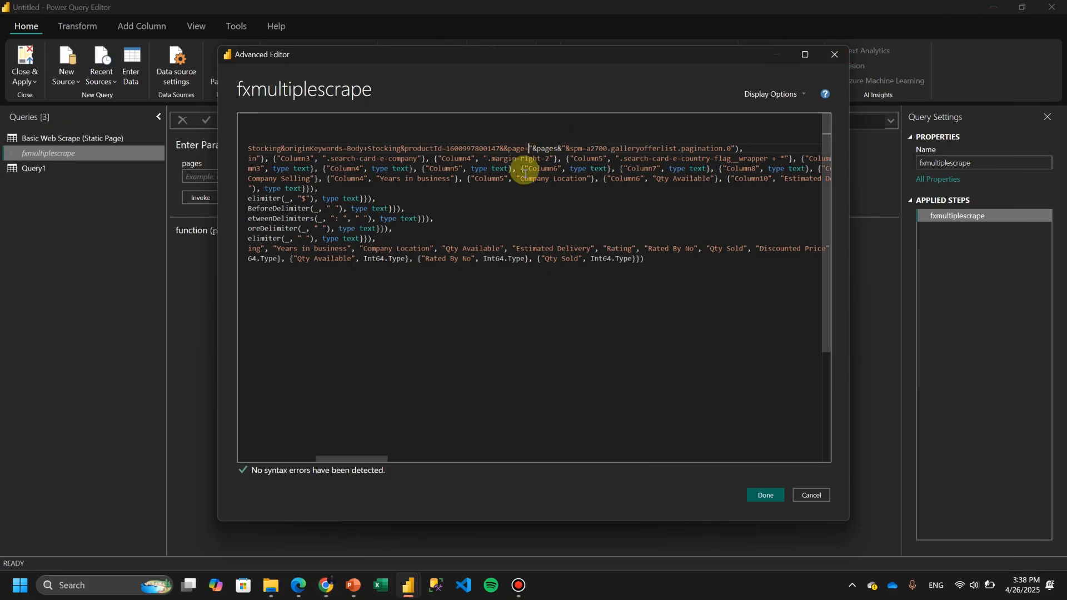
left_click(762, 493)
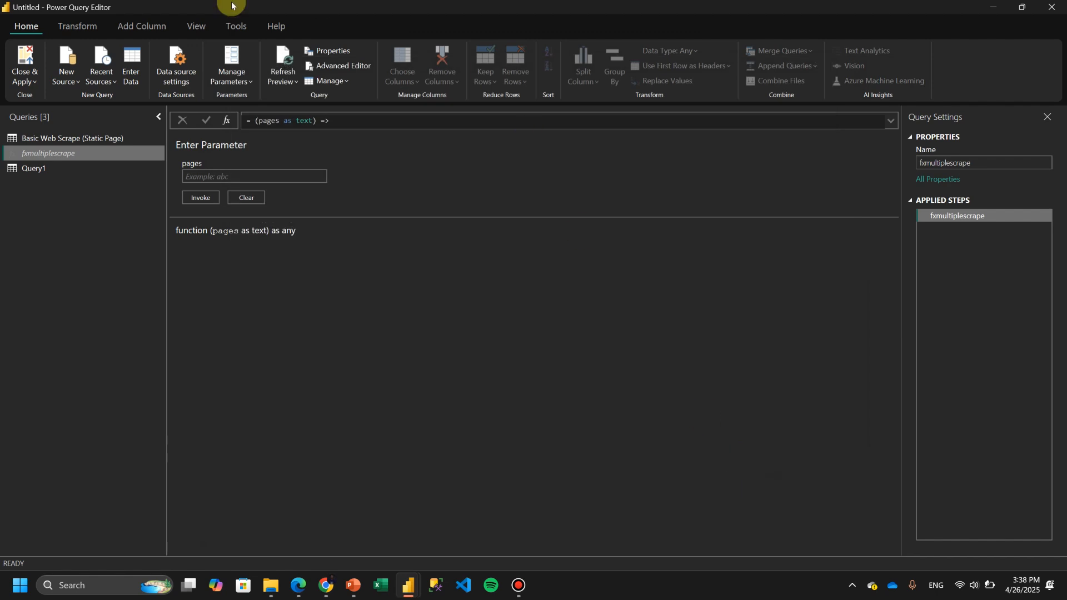
left_click(62, 169)
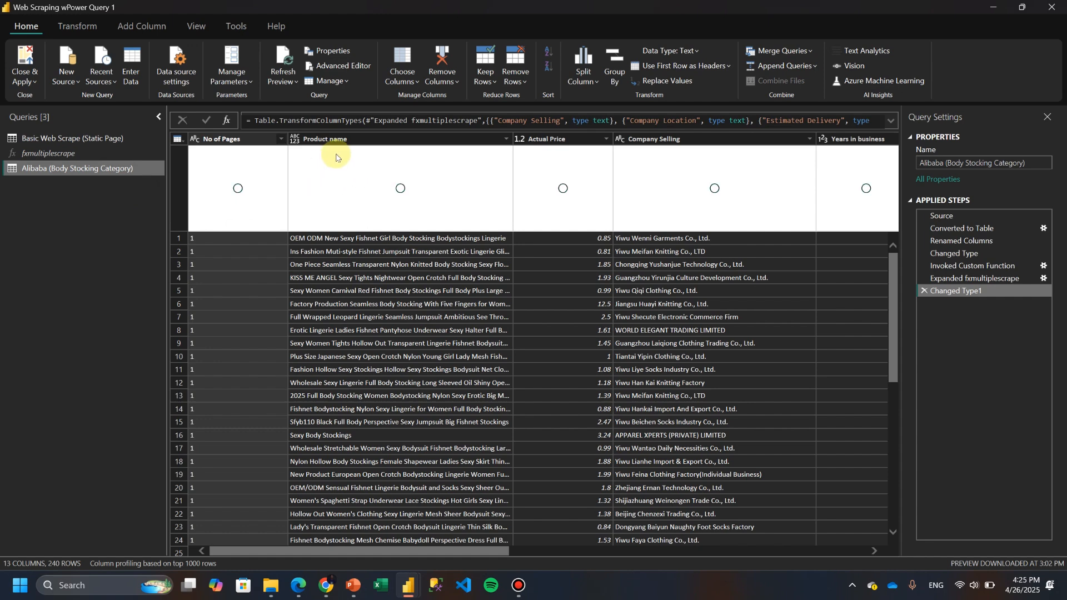
- Review the source URL with its page parameter in the fxmultiplescrape code and leave the Advanced Editor without changes
left_click(102, 153)
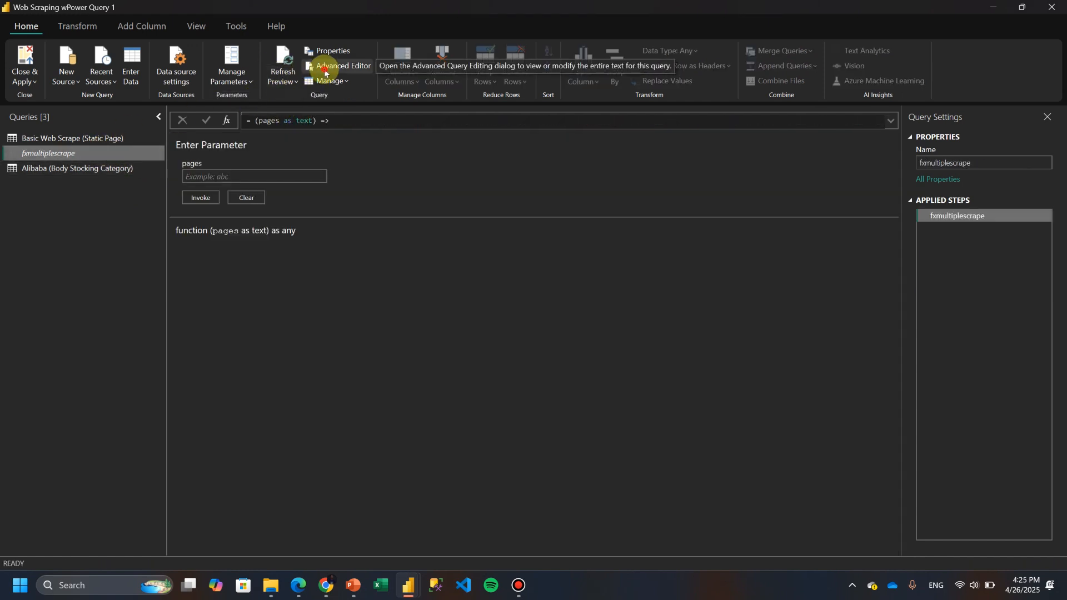
left_click(326, 65)
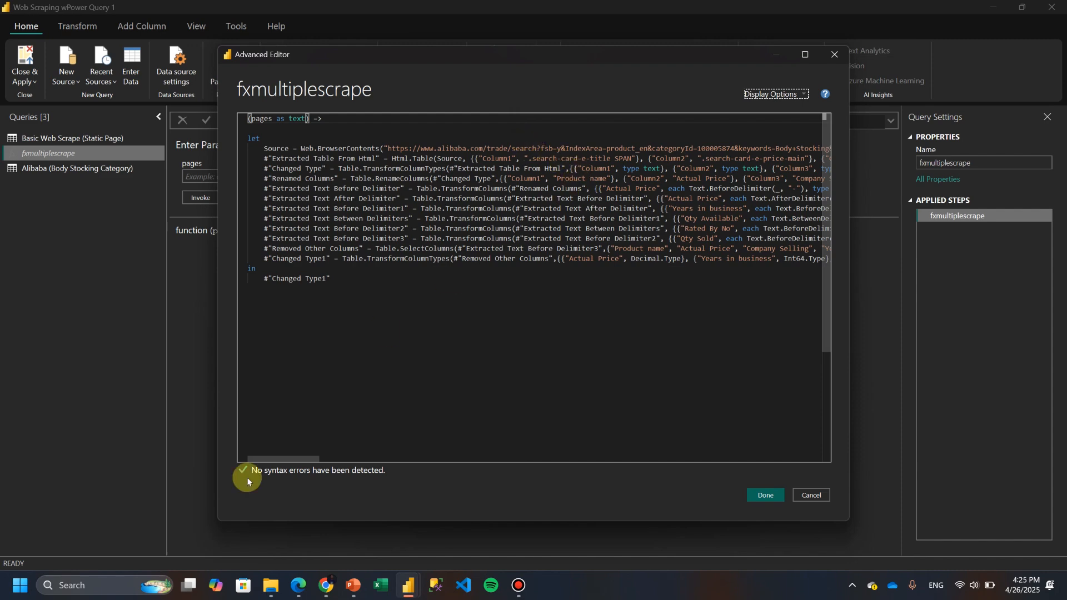
left_click_drag(276, 459, 339, 458)
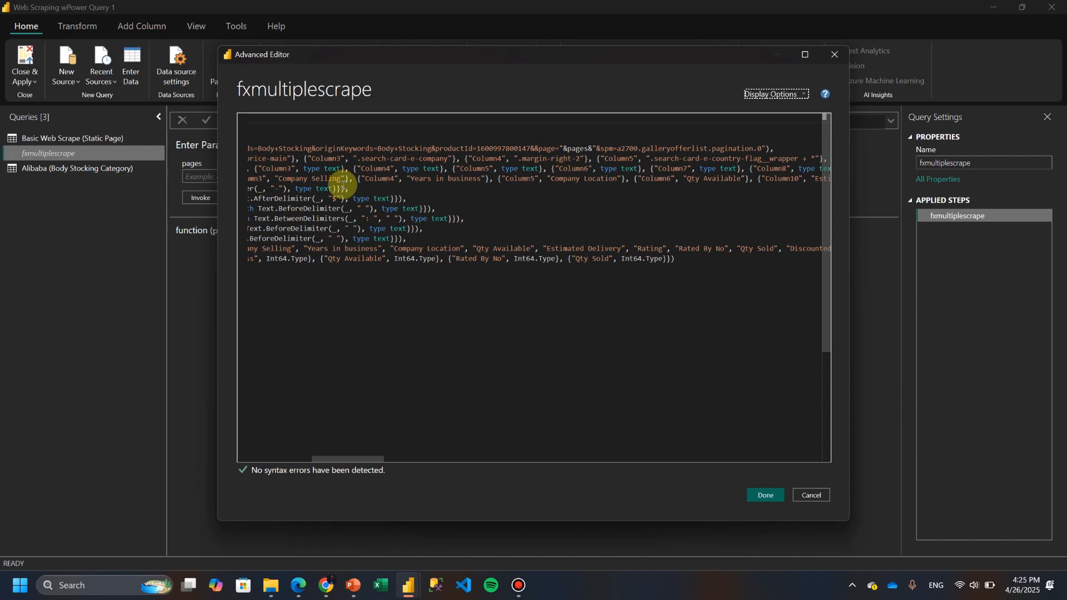
left_click(801, 495)
- Reopen the Alibaba (Body Stocking Category) query and examine its rows down to the page 2 products
left_click(71, 170)
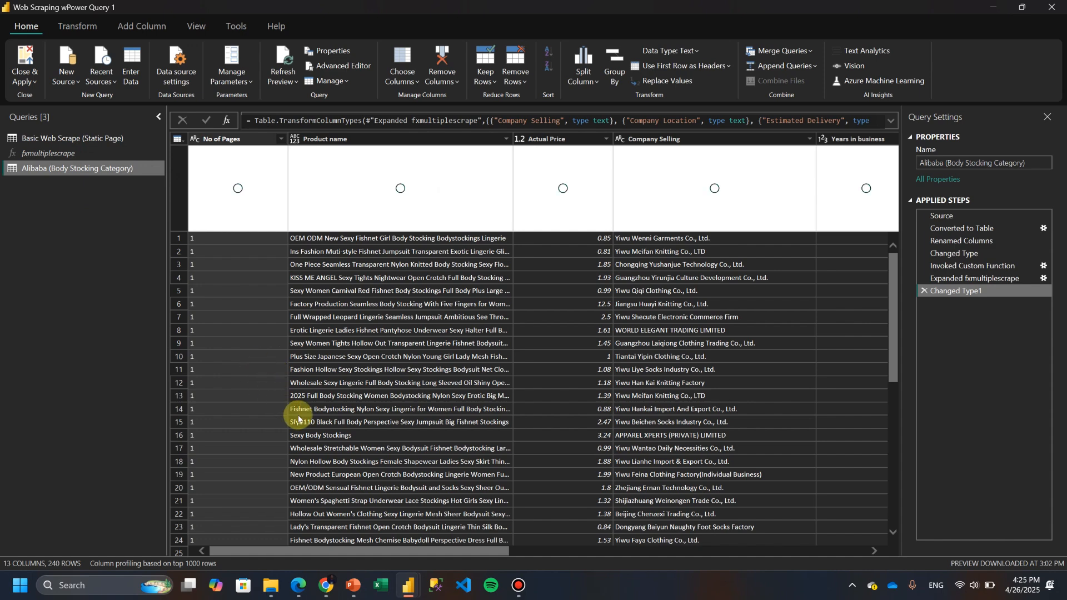
left_click_drag(320, 552, 148, 535)
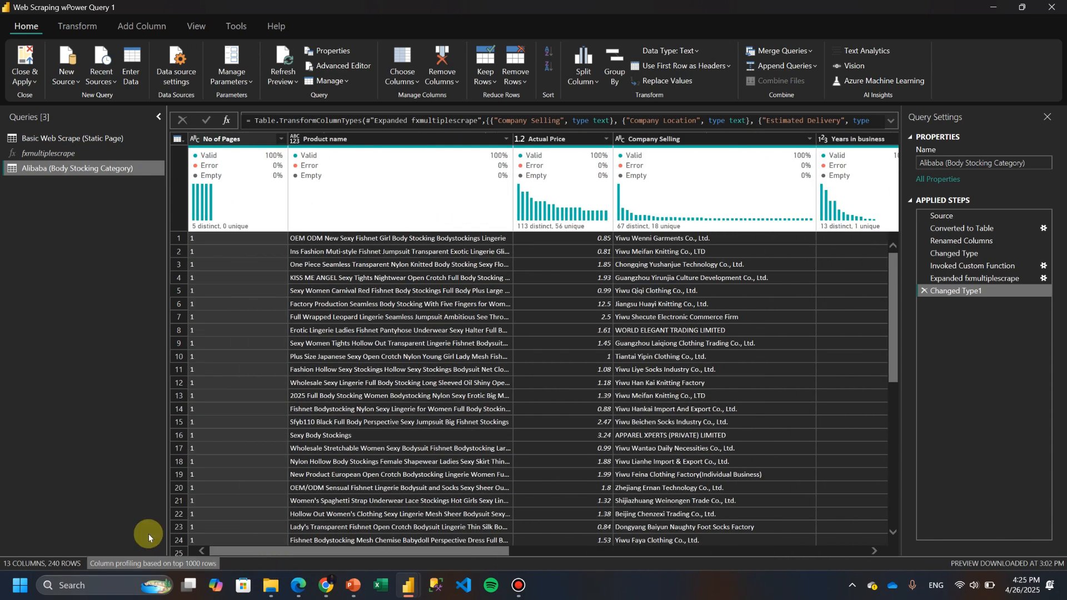
scroll(328, 295, "down", 20)
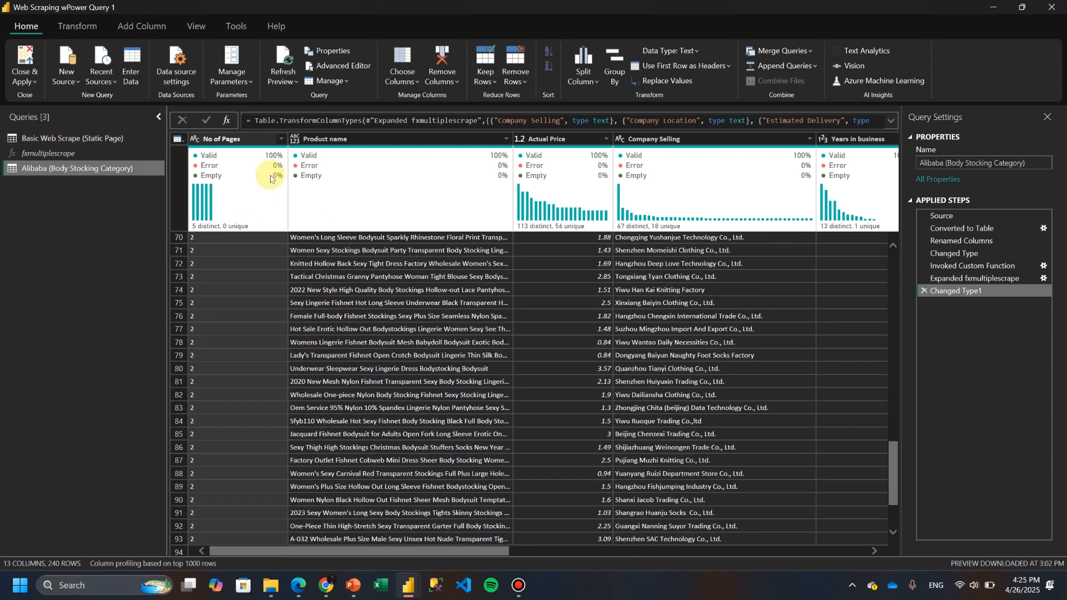
- Switch to Chrome, replace the open Fishnet product page with the KISS ME ANGEL product page and select its full title for copying
mouse_move(334, 596)
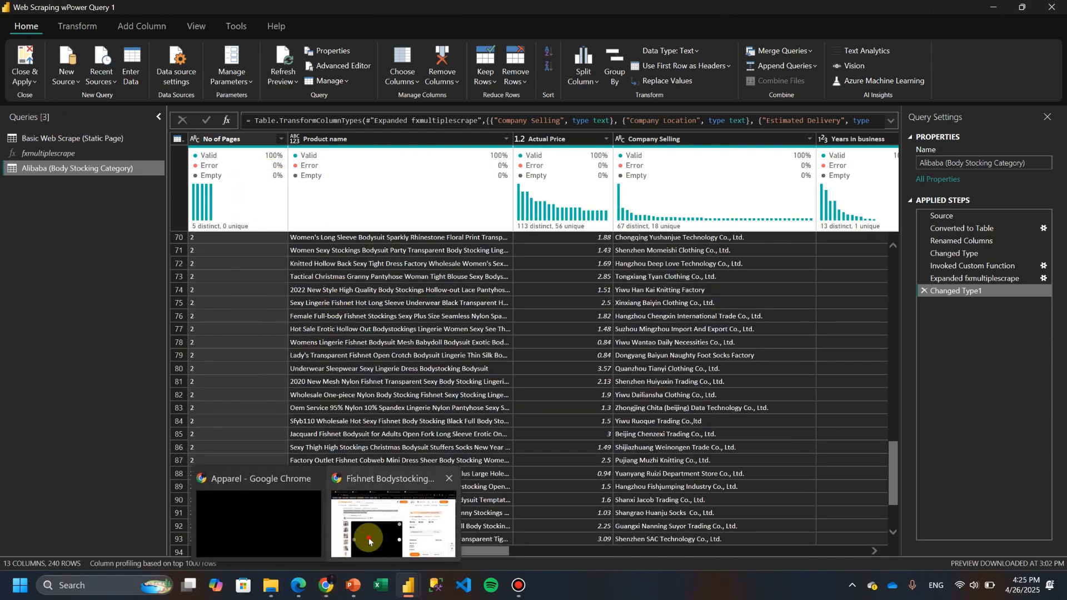
left_click(434, 517)
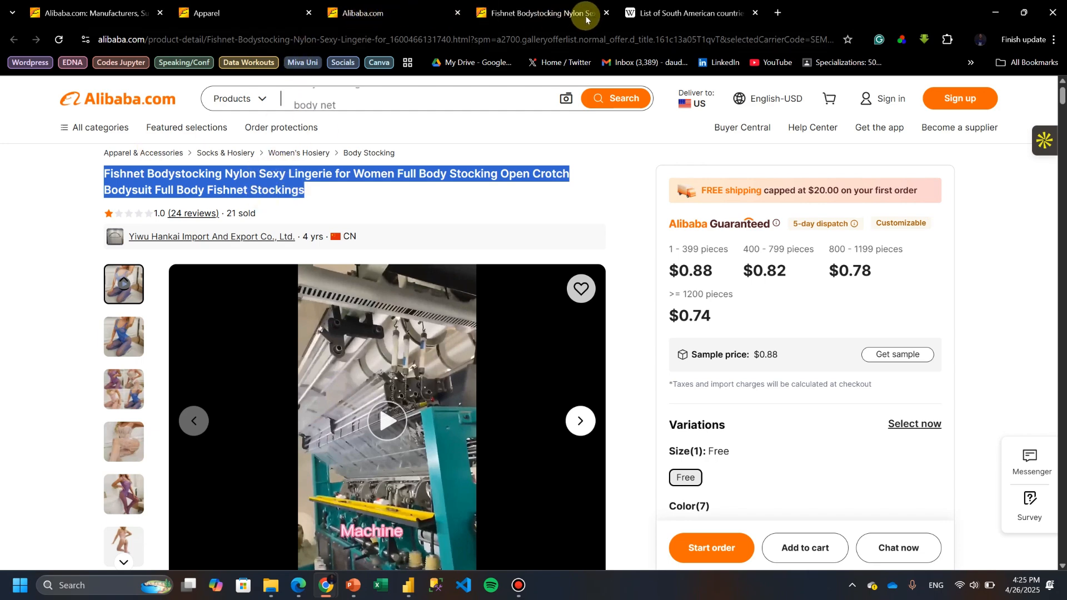
left_click(607, 12)
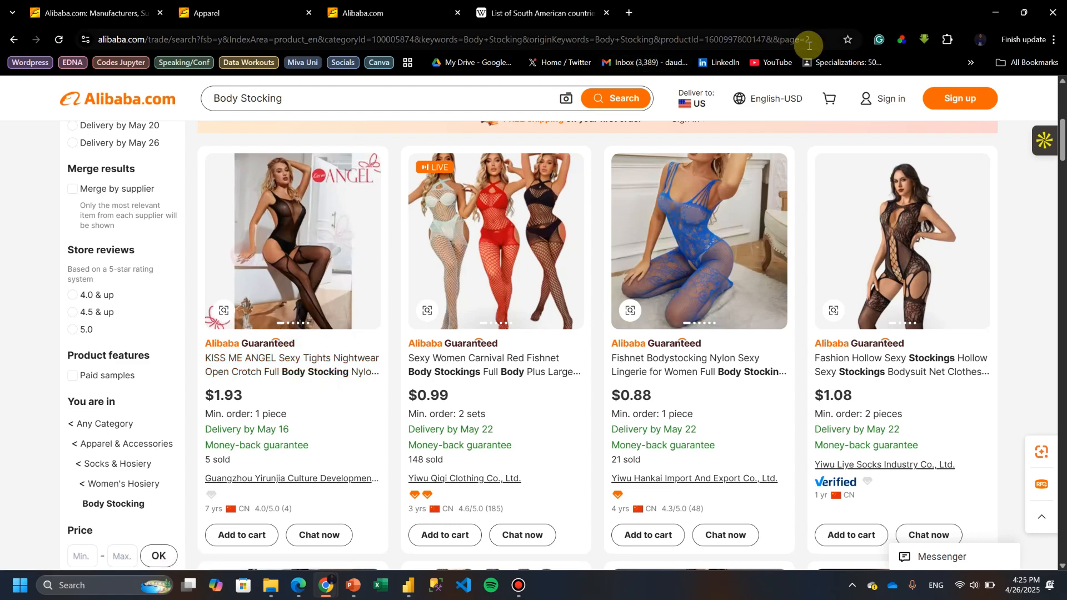
left_click(268, 361)
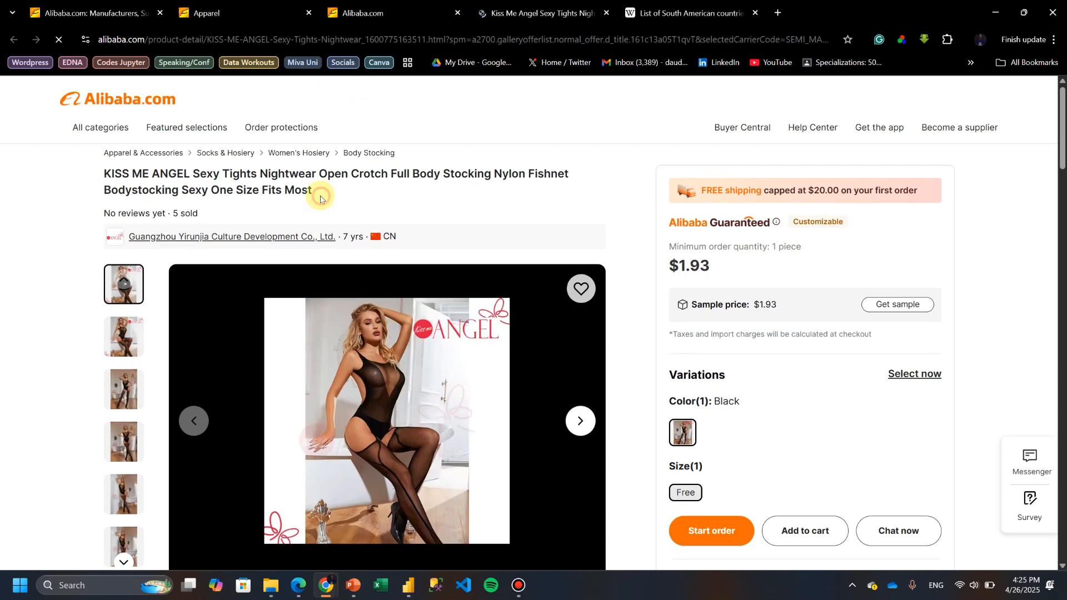
left_click_drag(321, 199, 101, 177)
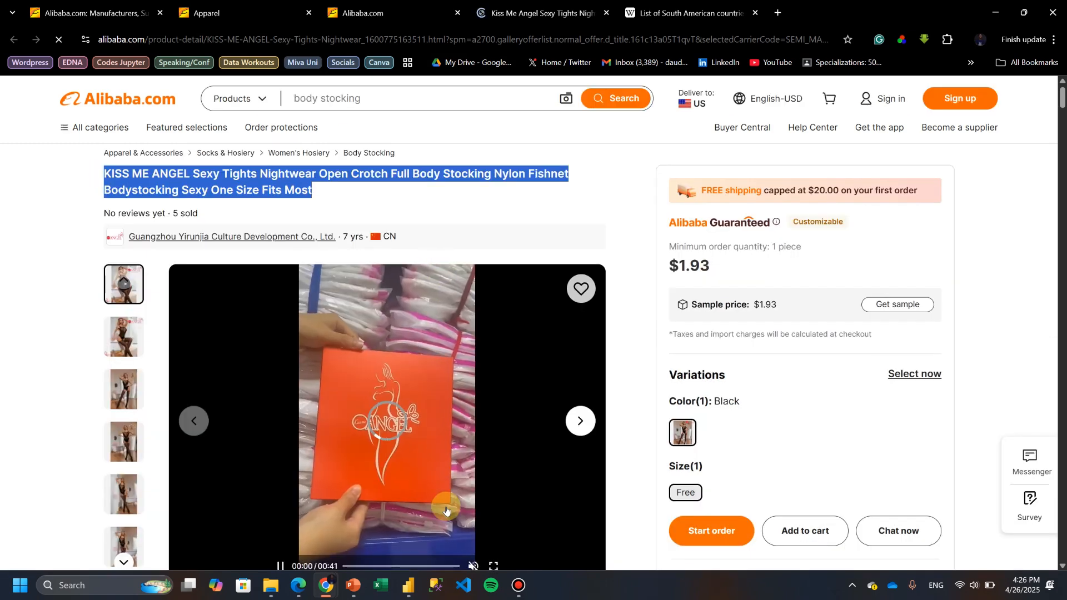
- Switch back to Power Query Editor and filter the Product name column to the copied KISS ME ANGEL title
left_click(408, 585)
left_click(453, 533)
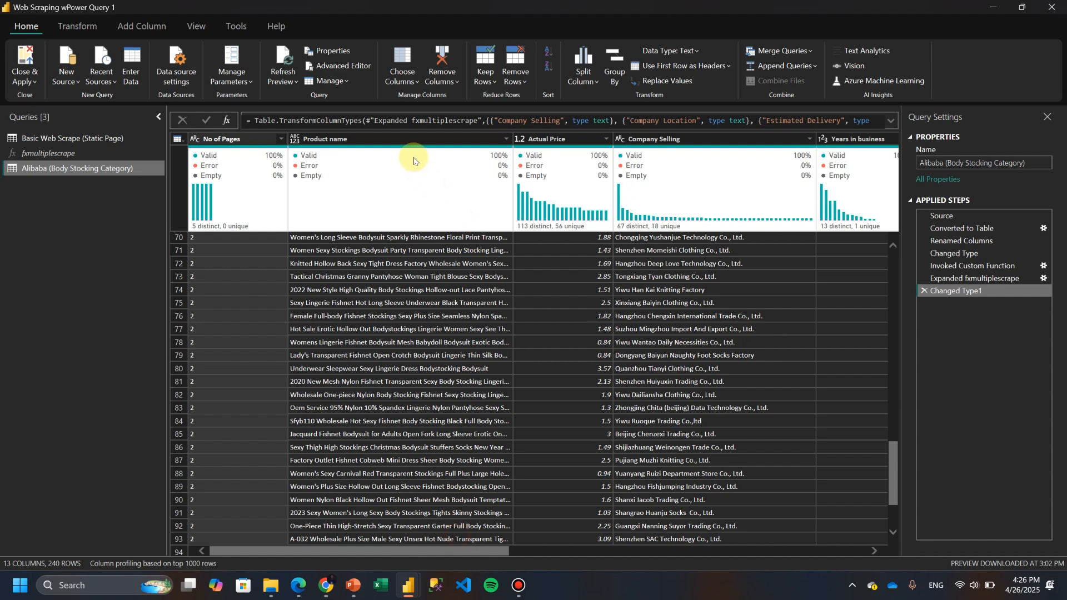
left_click(504, 141)
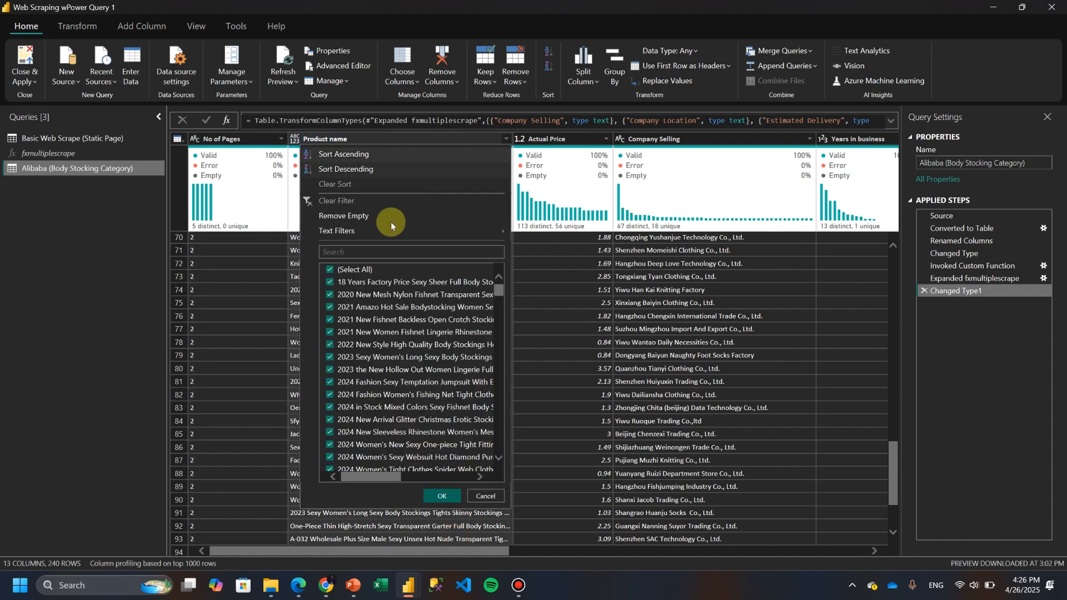
left_click(360, 254)
type("Nylon Fishnet Bodystocking Sexy One Size Fits Most")
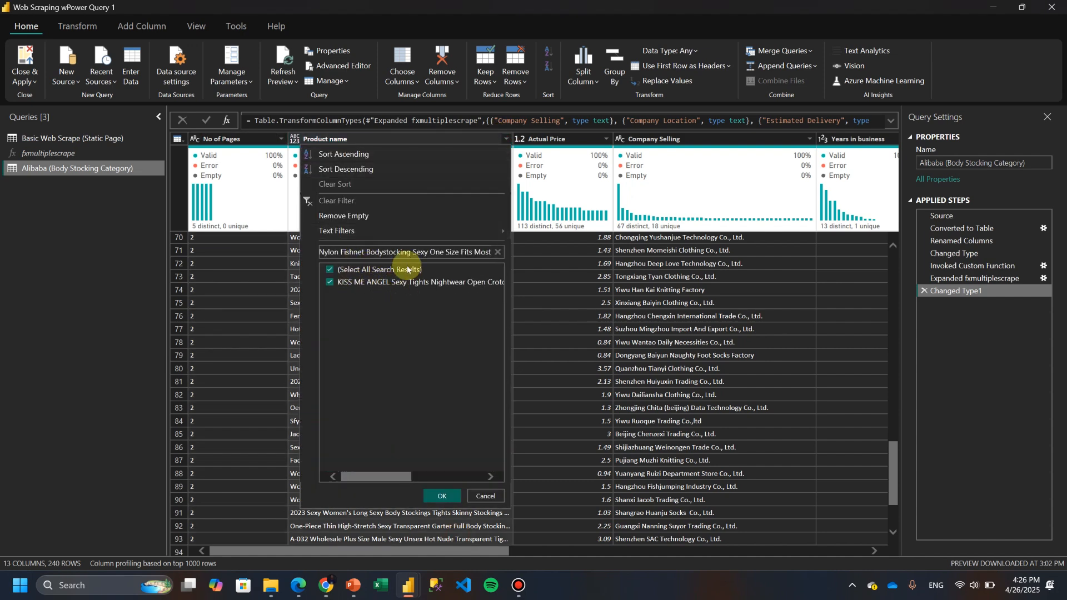
left_click(443, 496)
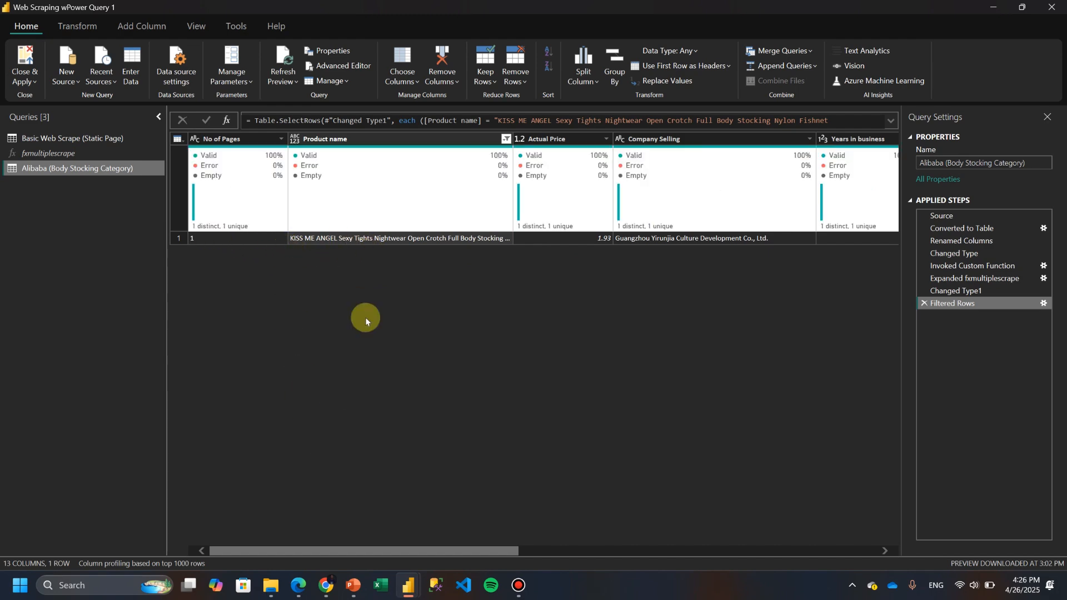
- Switch to Chrome and return to page 2 of the Body Stocking search results
mouse_move(336, 593)
left_click(362, 525)
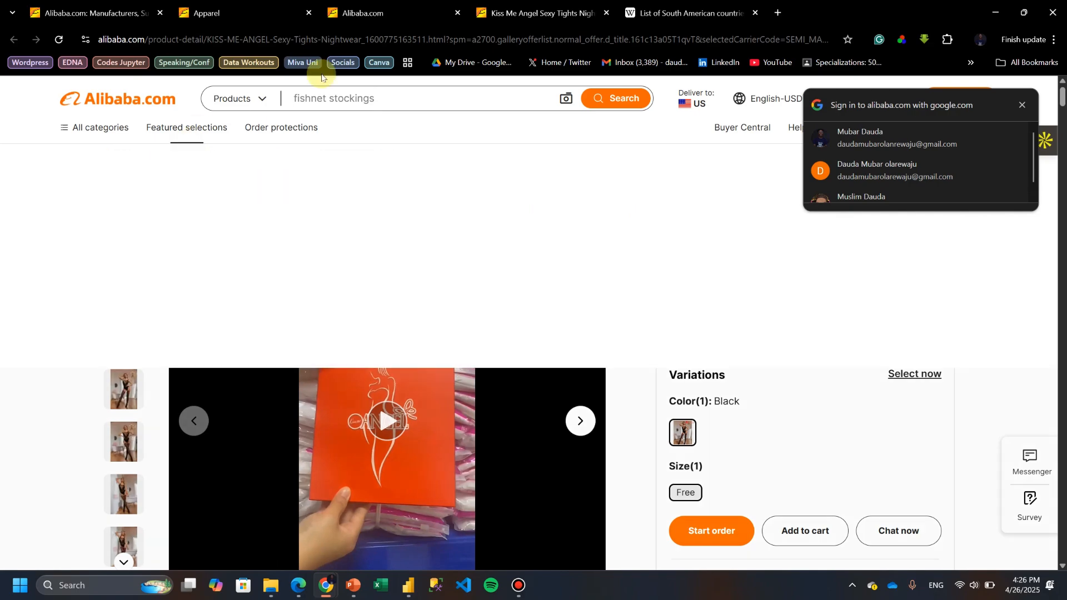
left_click(369, 15)
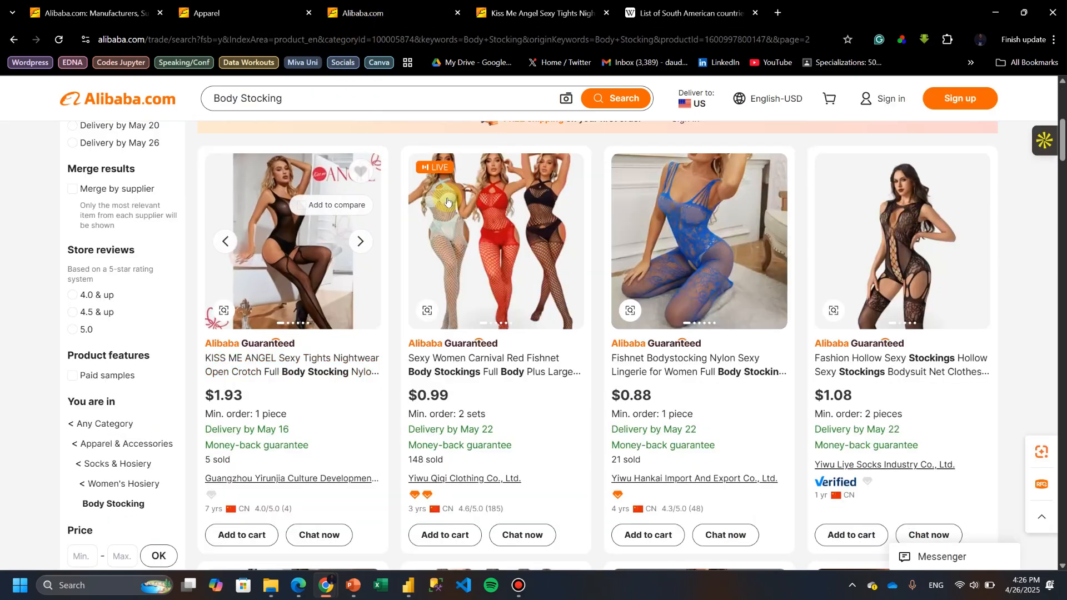
- Compare the page 2 Body Stocking search results with the filtered KISS ME ANGEL row in Power Query Editor, returning to Chrome
scroll(509, 276, "down", 1)
scroll(510, 277, "up", 7)
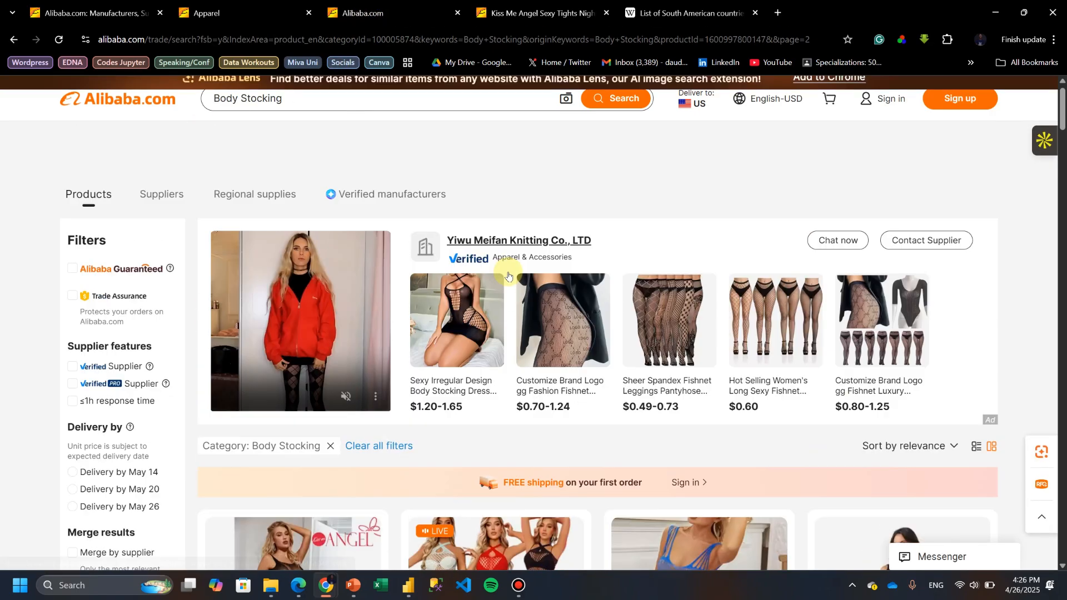
scroll(509, 276, "down", 9)
scroll(508, 276, "up", 10)
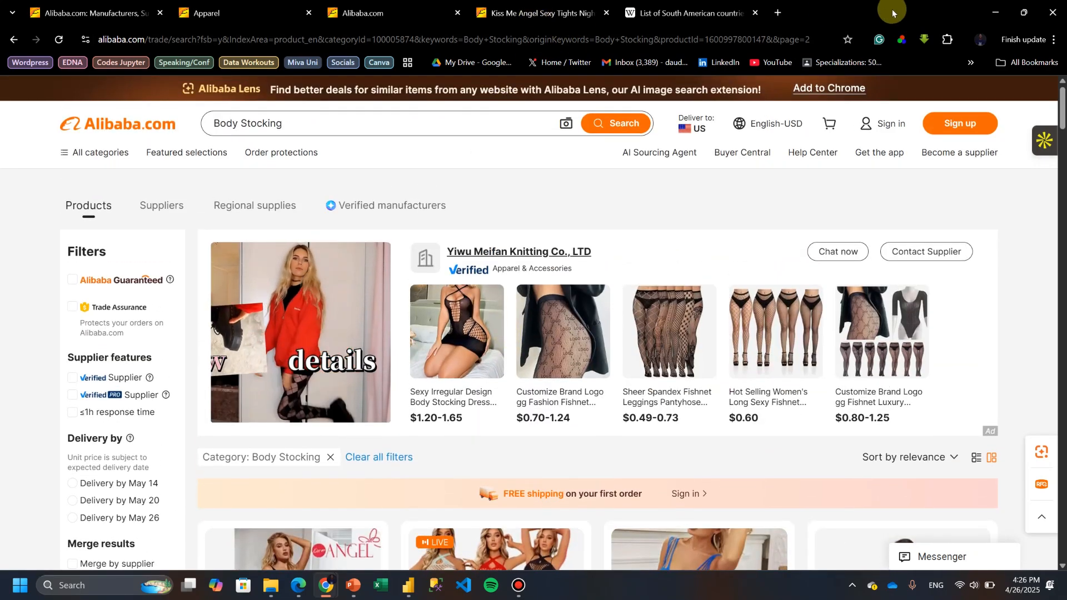
left_click(995, 13)
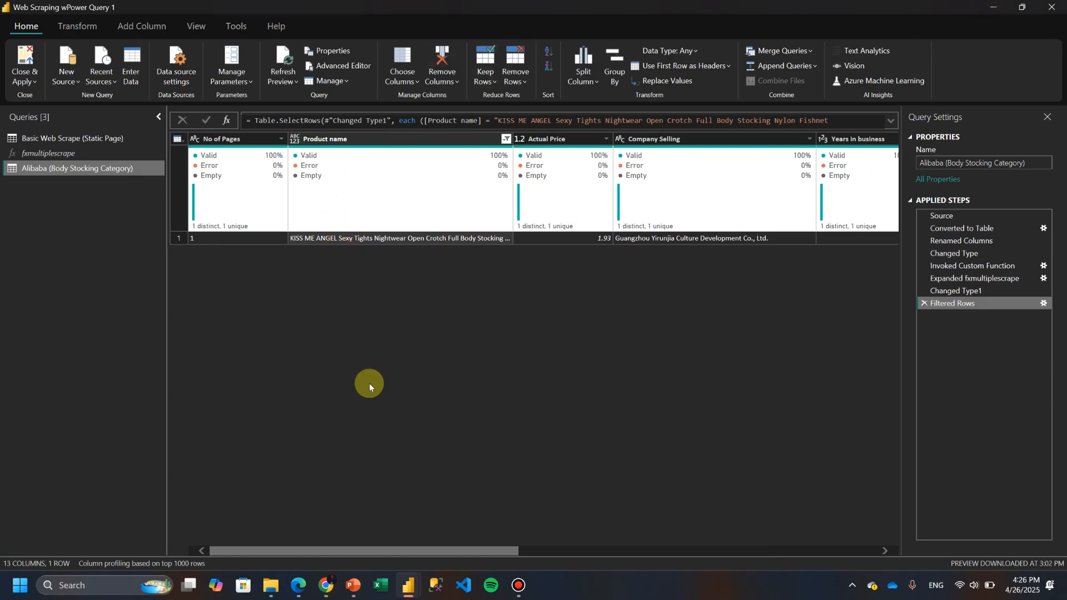
left_click(340, 536)
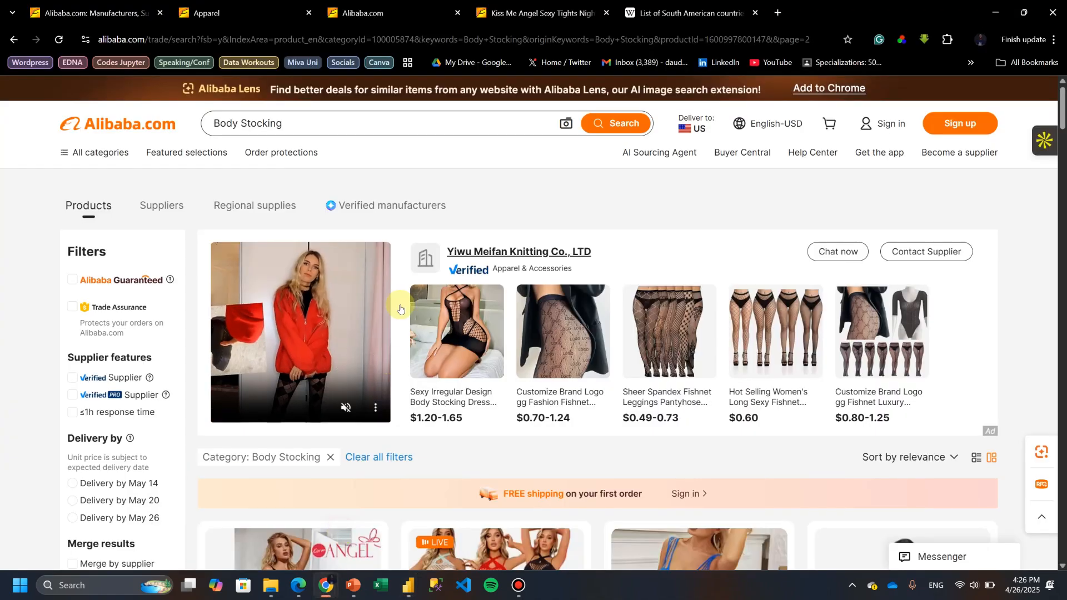
- Go to page 5 of the Body Stocking search results
scroll(786, 272, "down", 5)
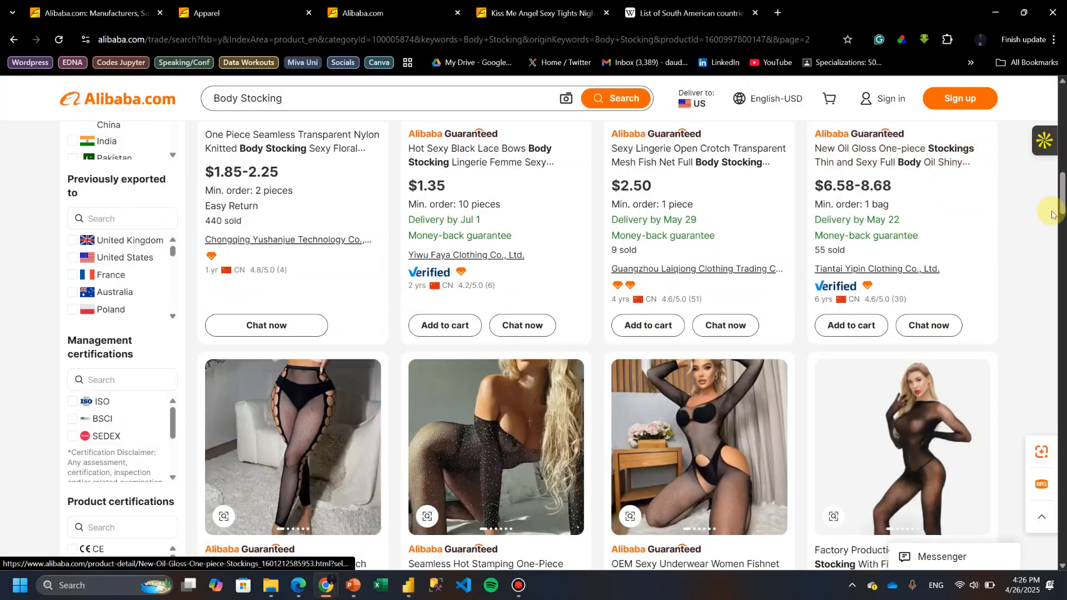
left_click_drag(1062, 195, 1029, 525)
scroll(1028, 525, "down", 5)
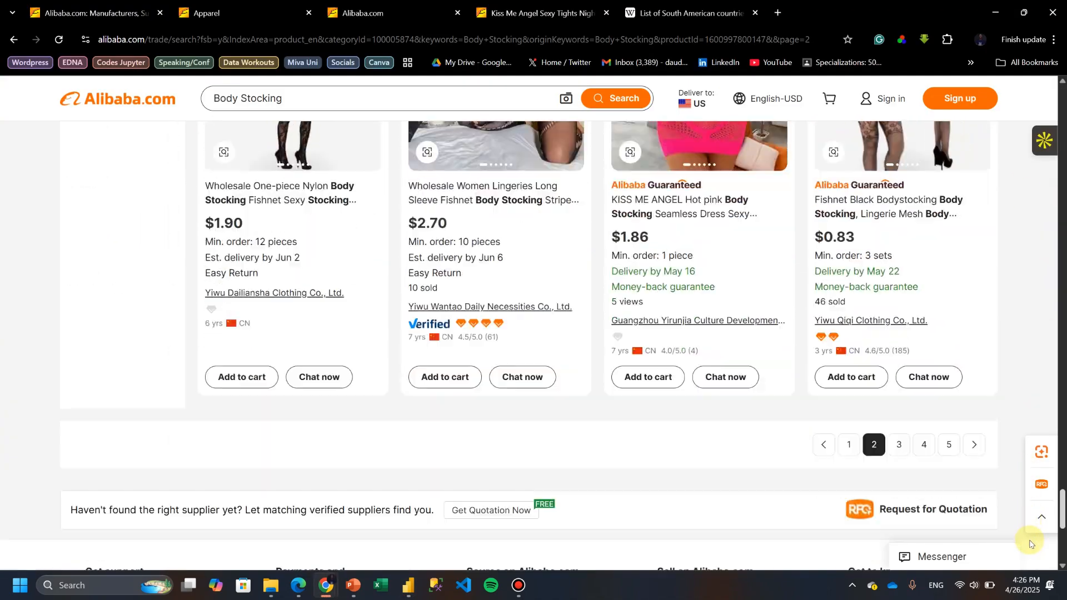
left_click(950, 445)
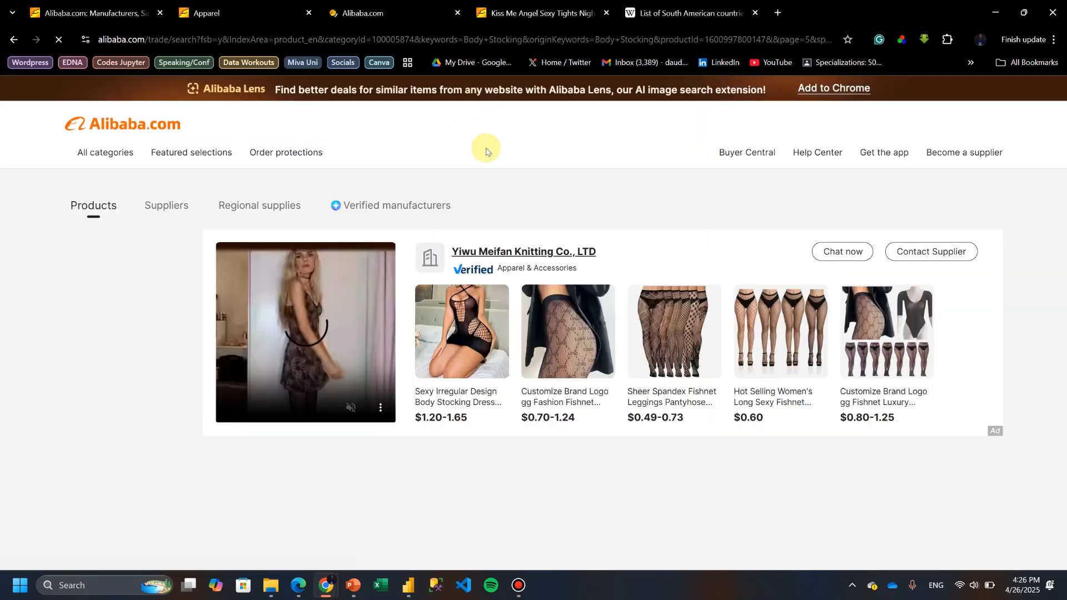
- Open the Womens Fishnet Bodystocking Sexy Exotic Lingerie One Piece Lace product page from the page 5 results and copy its full title
scroll(482, 427, "down", 4)
scroll(482, 427, "down", 3)
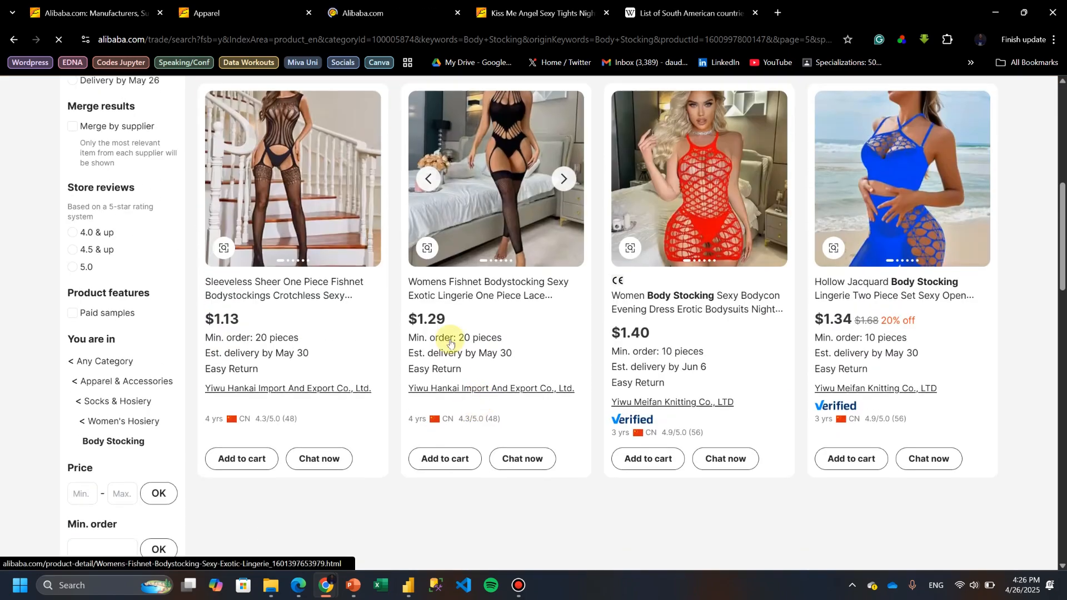
left_click(451, 286)
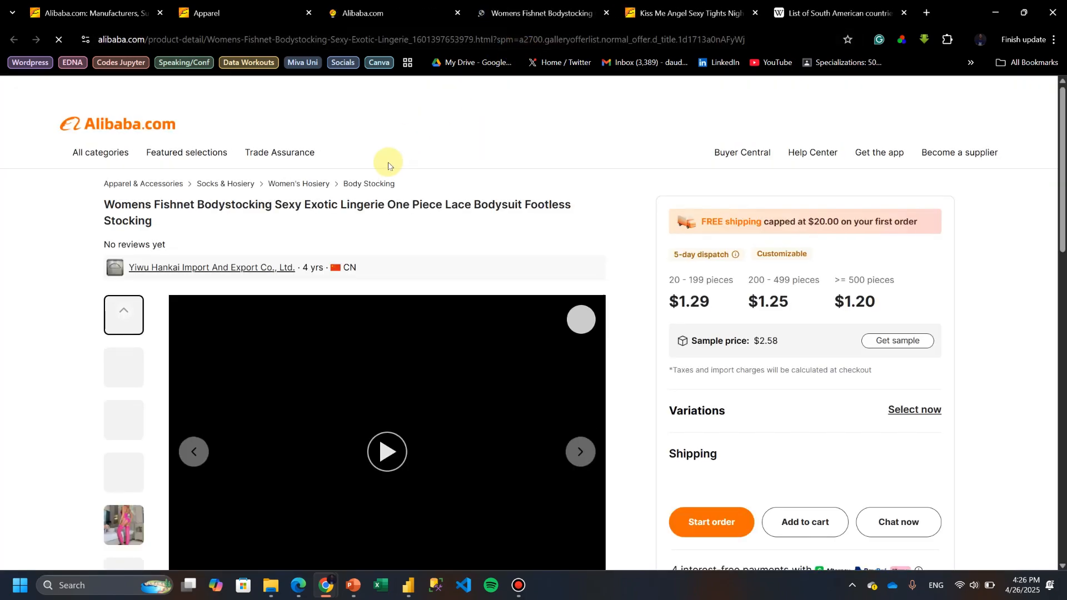
left_click_drag(158, 189, 107, 175)
key("ctrl+c")
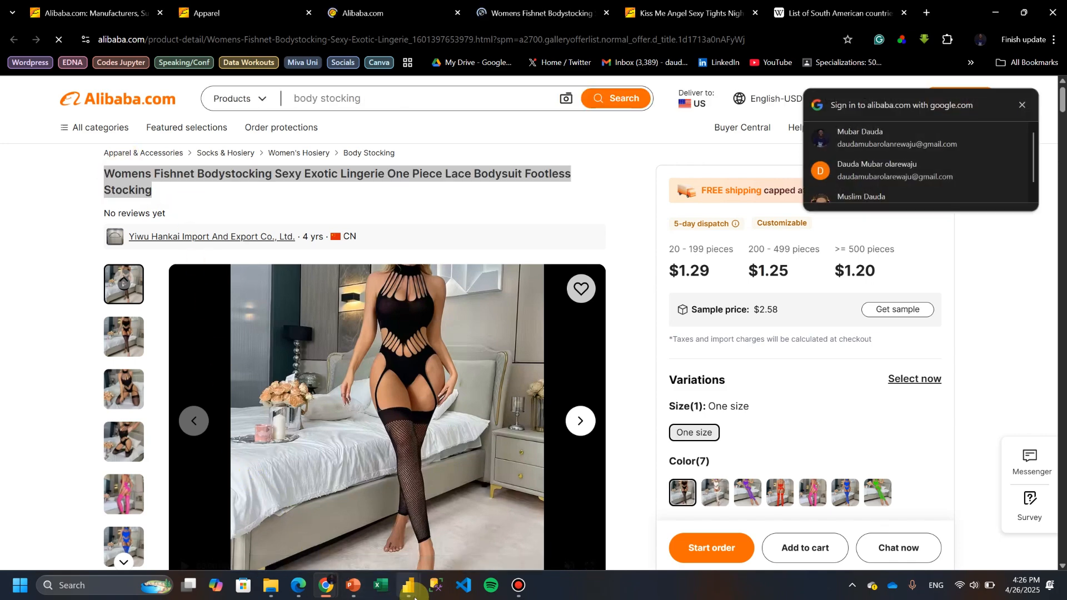
- Switch to Power Query Editor and replace the KISS ME ANGEL title in the Filtered Rows formula with the copied Womens Fishnet Bodystocking title
mouse_move(409, 585)
left_click(436, 534)
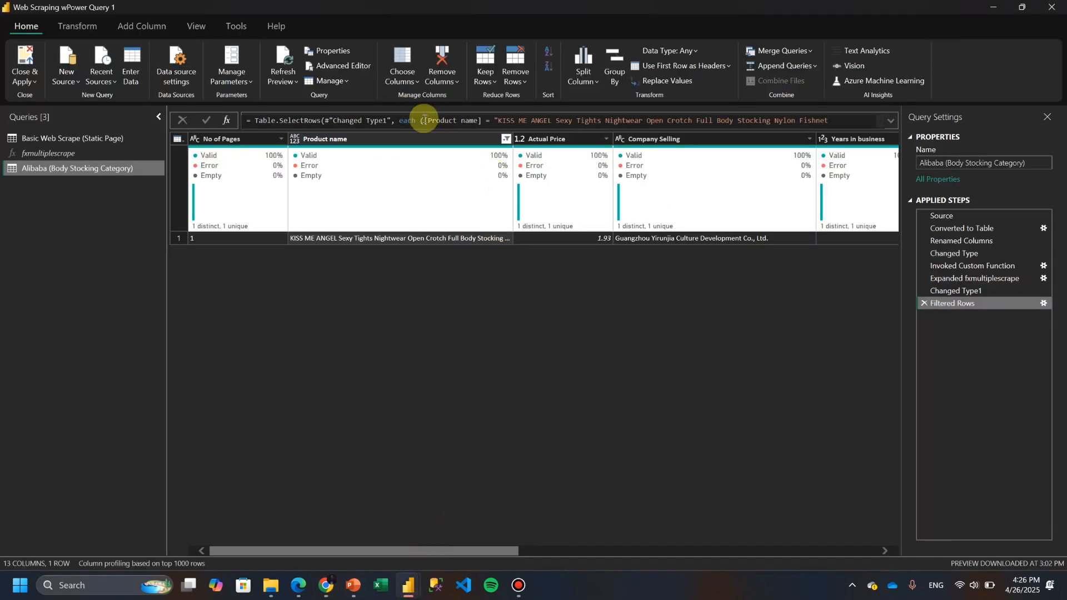
left_click_drag(499, 120, 827, 120)
left_click(898, 126)
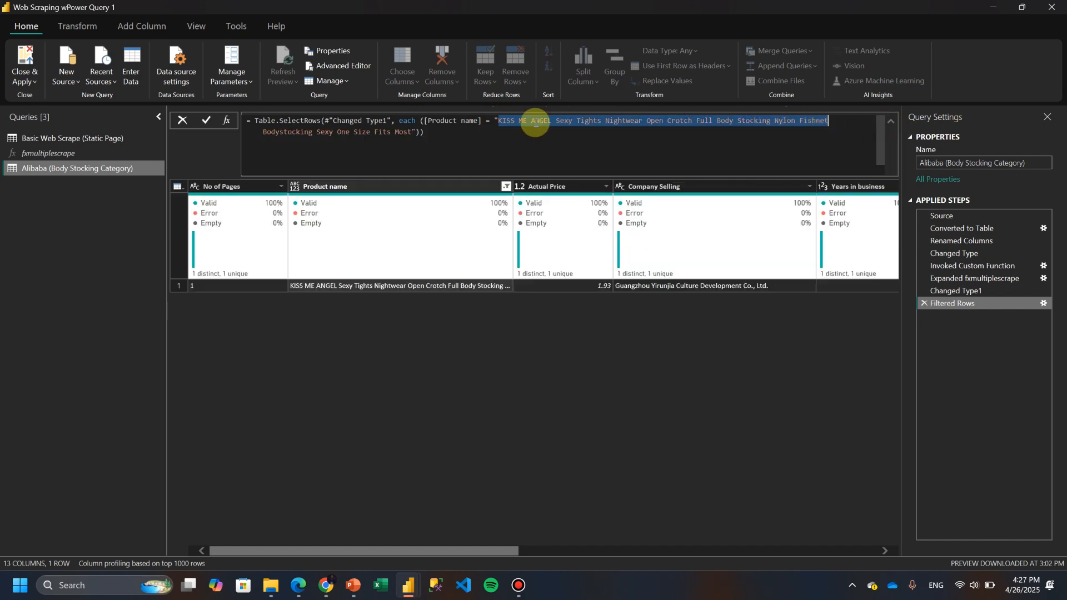
left_click(498, 120)
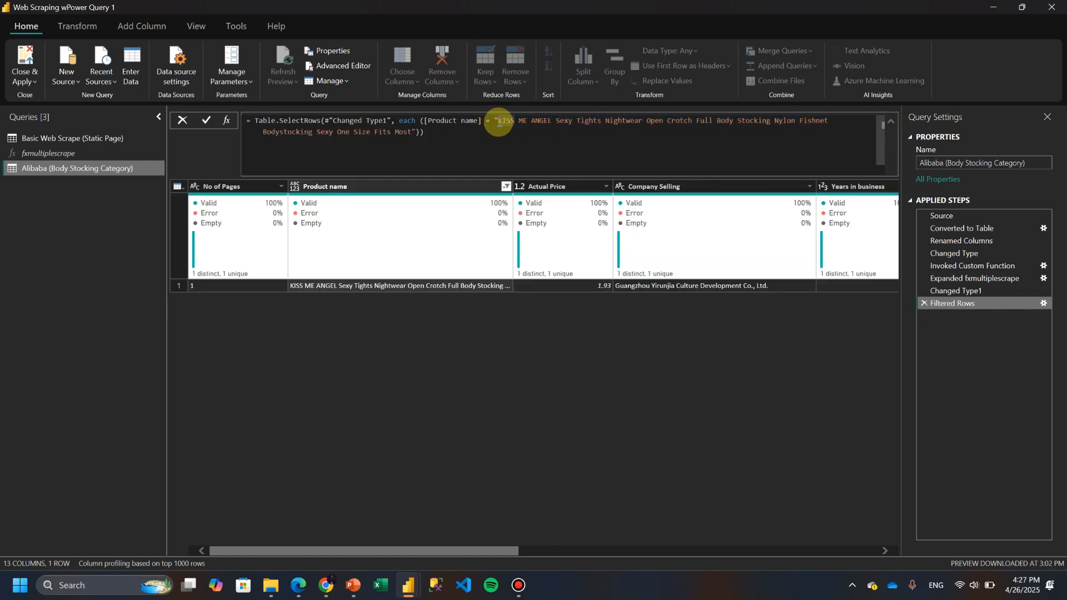
left_click_drag(498, 121, 405, 132)
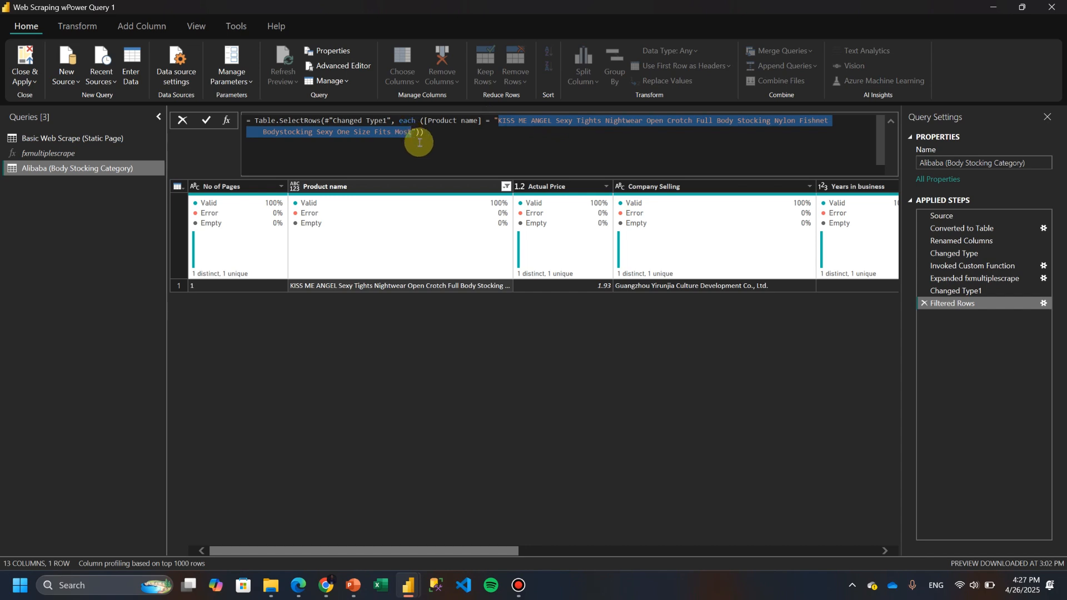
key("ctrl+v")
key("Return")
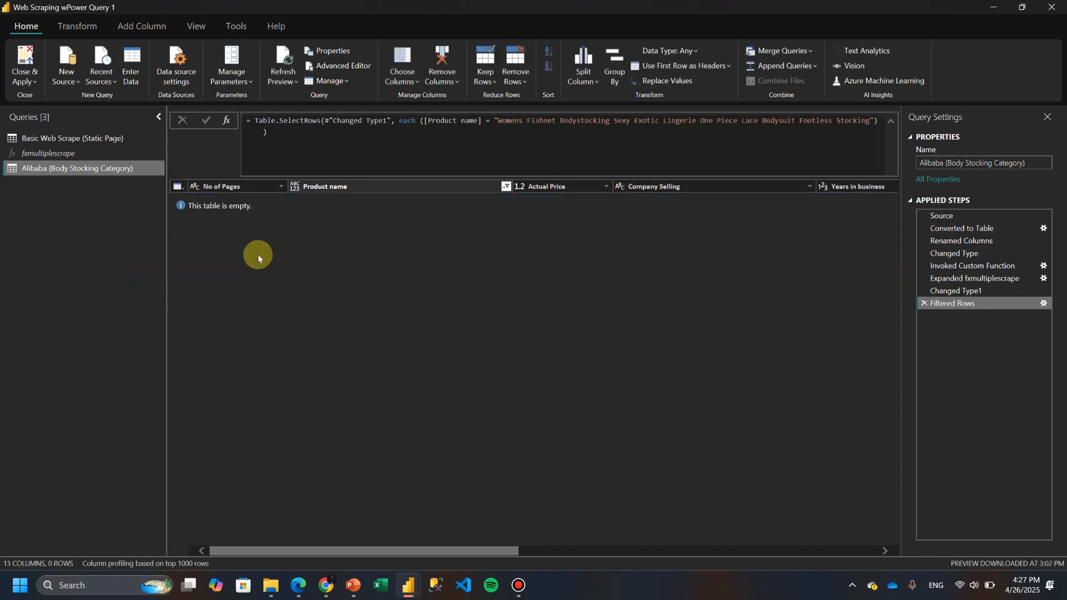
- Remove the Filtered Rows step and filter Product name to rows containing "Fashion Women Fishnet Body Stocking Bodysuit Sexy Sling Tights Soft Nightwear Lingerie for Women"
left_click(924, 304)
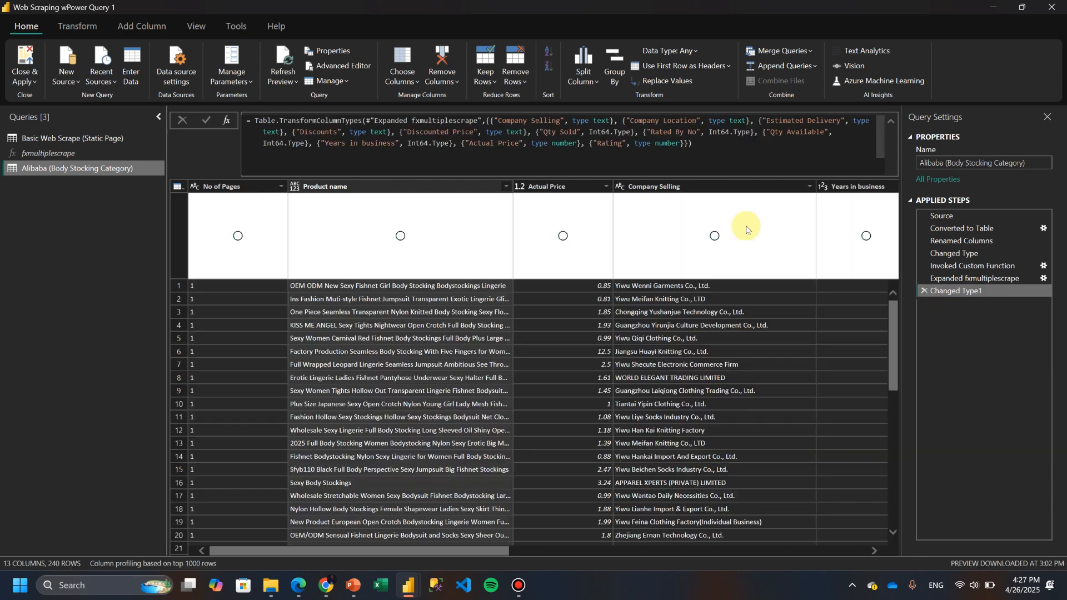
left_click(506, 186)
mouse_move(503, 279)
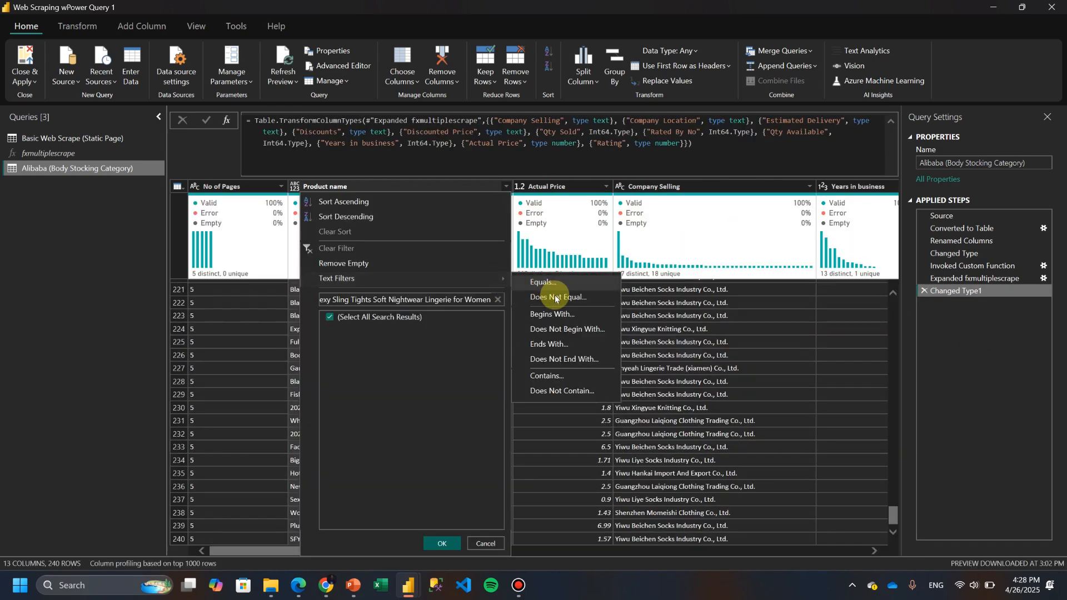
left_click(566, 376)
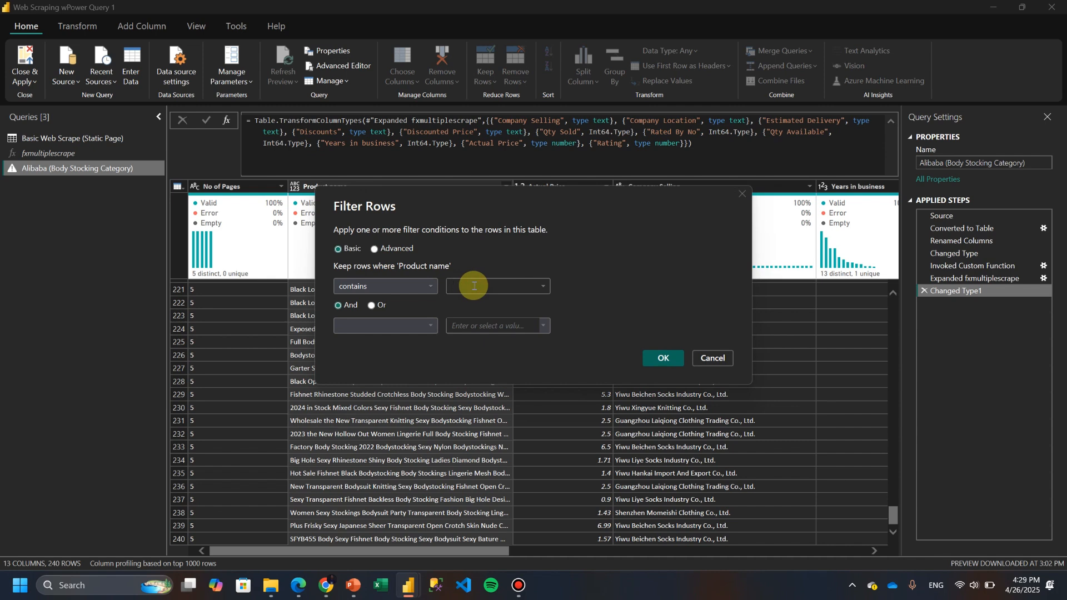
left_click(669, 359)
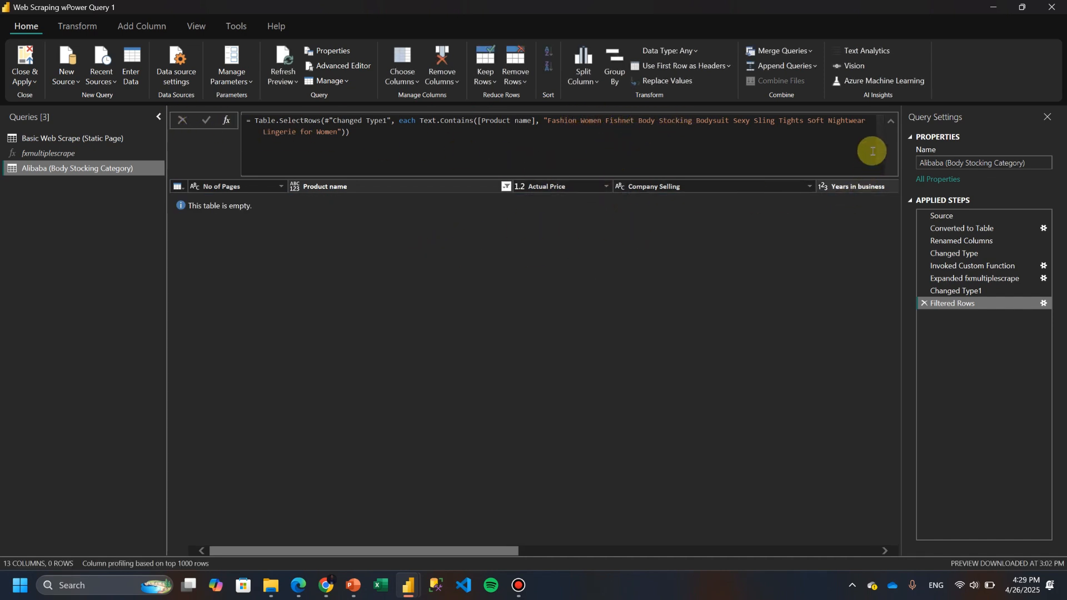
- Remove the Filtered Rows step, then close and apply the queries and show the Alibaba (Body Stocking Category) data in Table view
left_click(924, 304)
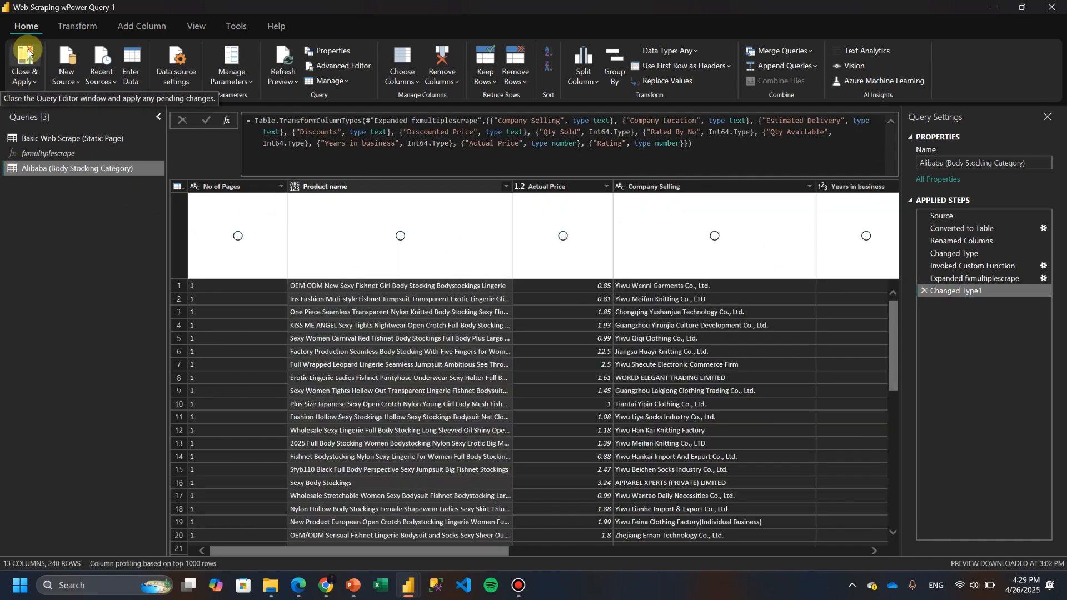
left_click(28, 53)
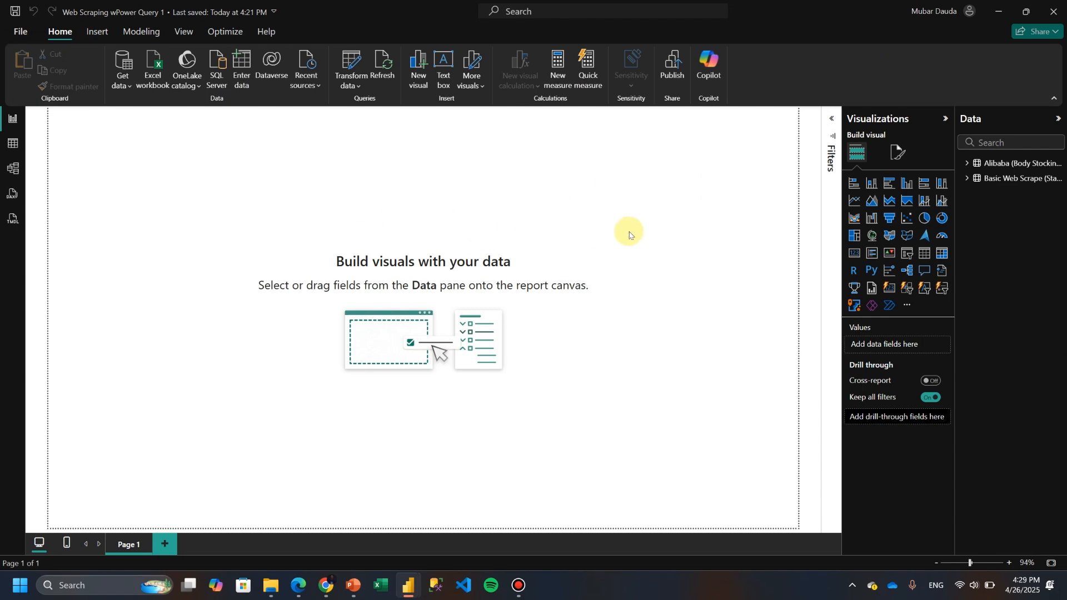
left_click(13, 148)
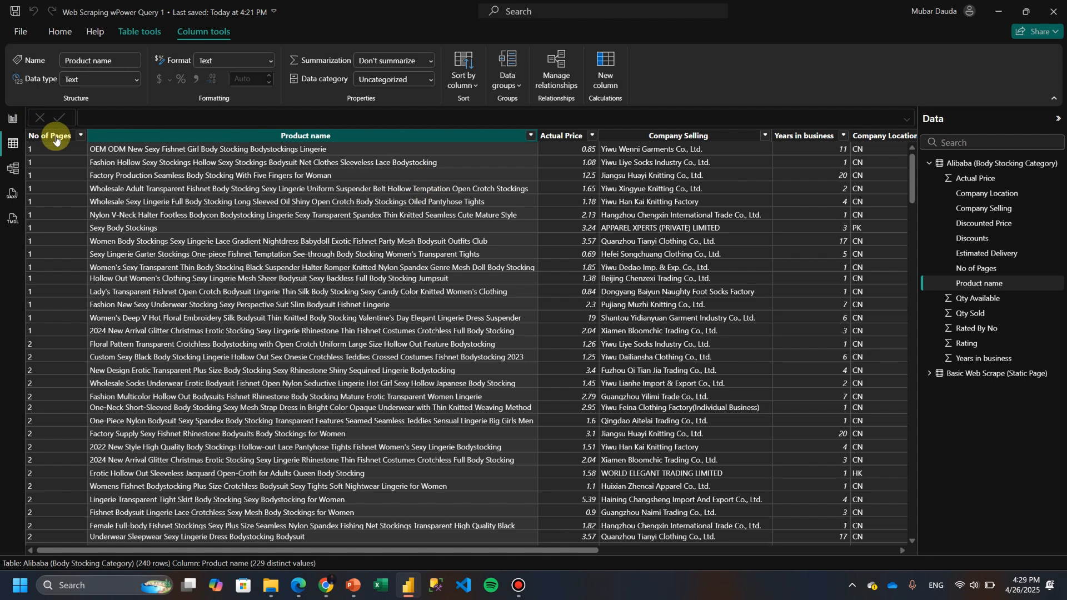
- Switch to Chrome to check which results page lists the Fashion Women Fishnet product, and return to Power BI Desktop
mouse_move(324, 586)
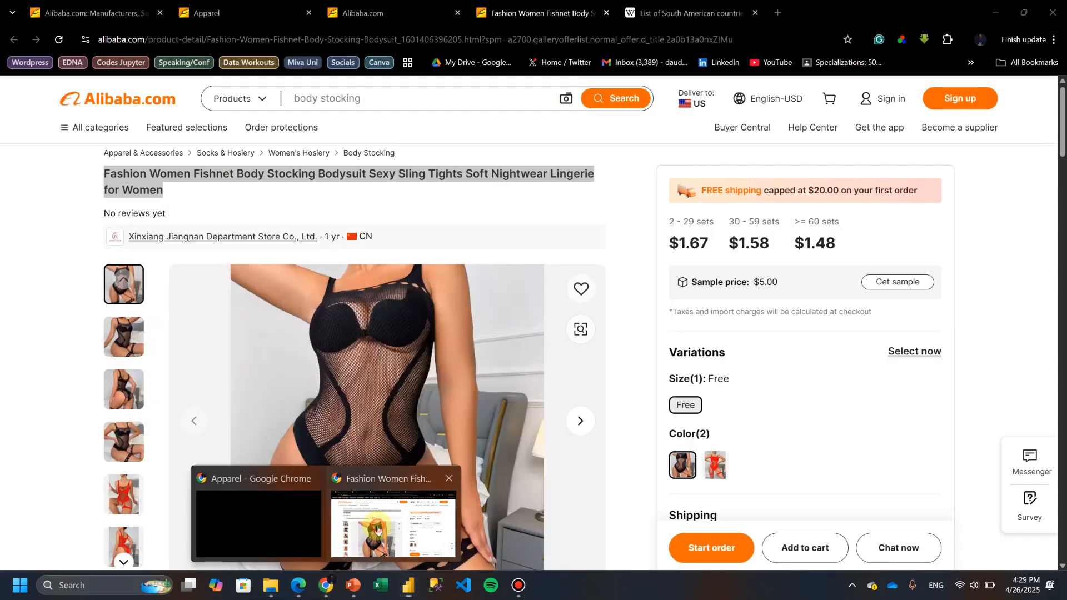
left_click(377, 529)
left_click(389, 16)
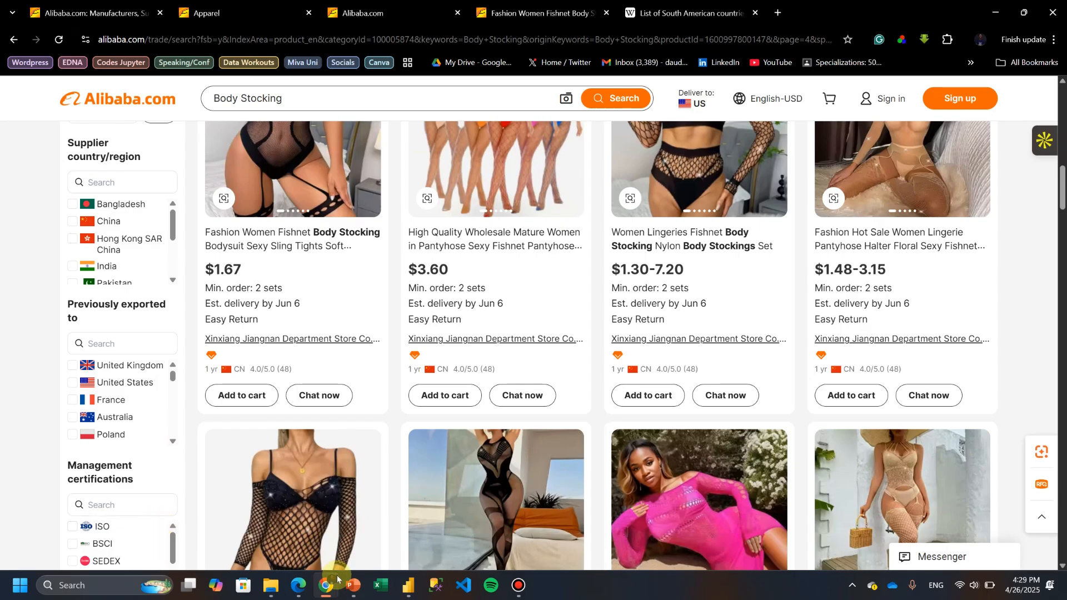
mouse_move(414, 590)
left_click(439, 529)
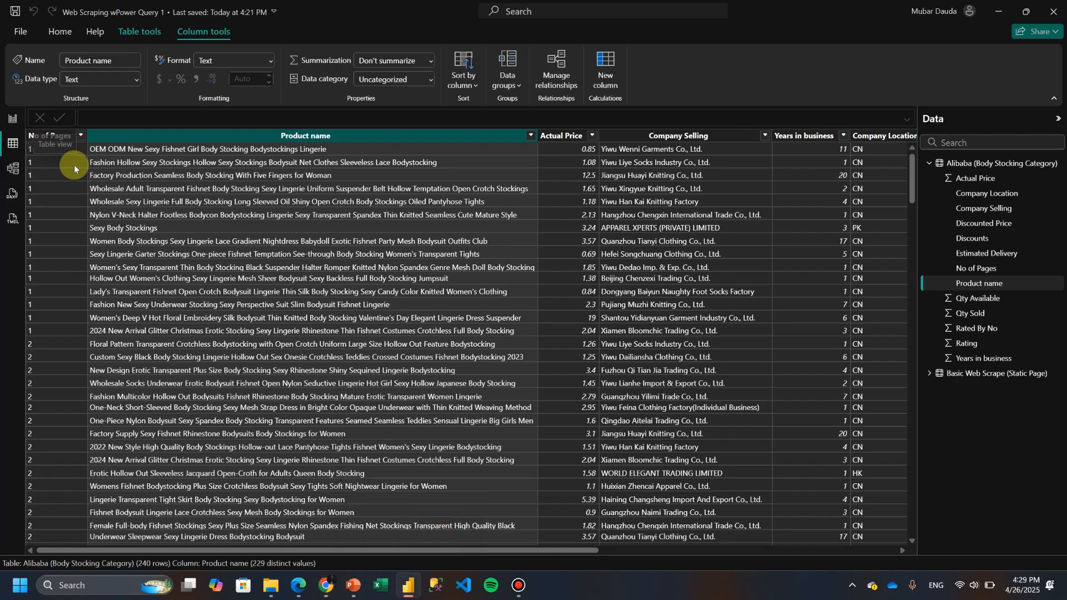
- Filter the No of Pages column to 4 and search the Product name filter values for the copied Fashion Women Fishnet title
left_click(81, 136)
left_click(107, 258)
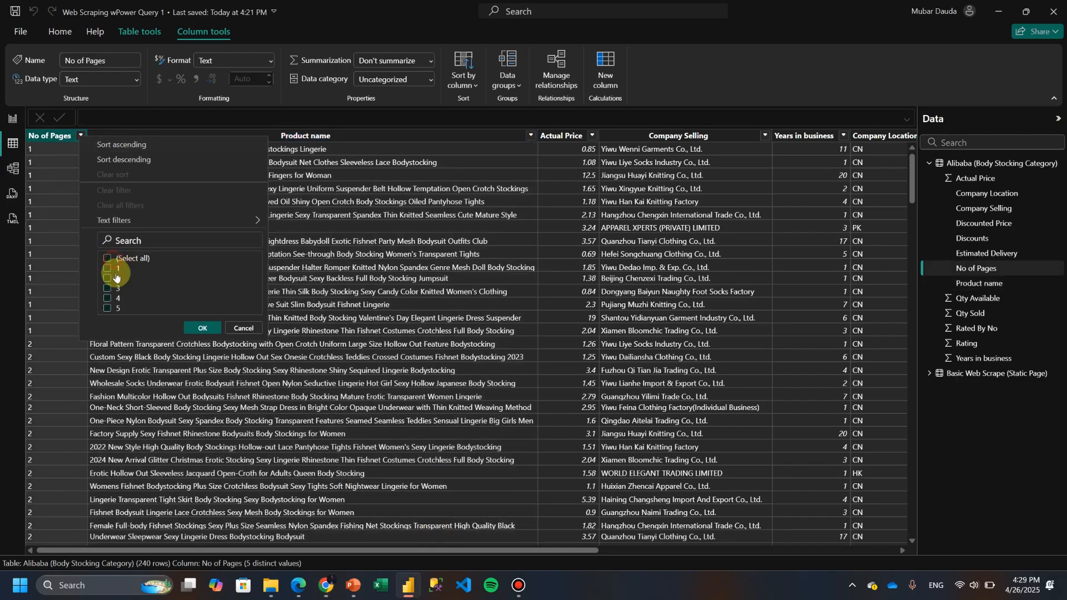
left_click(116, 301)
left_click(201, 328)
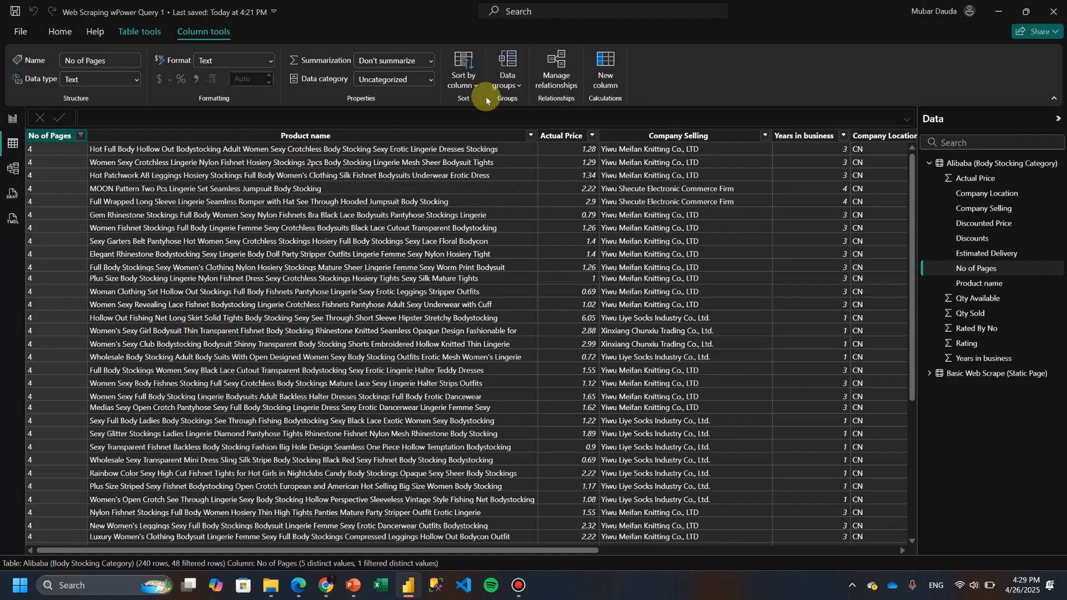
left_click(531, 135)
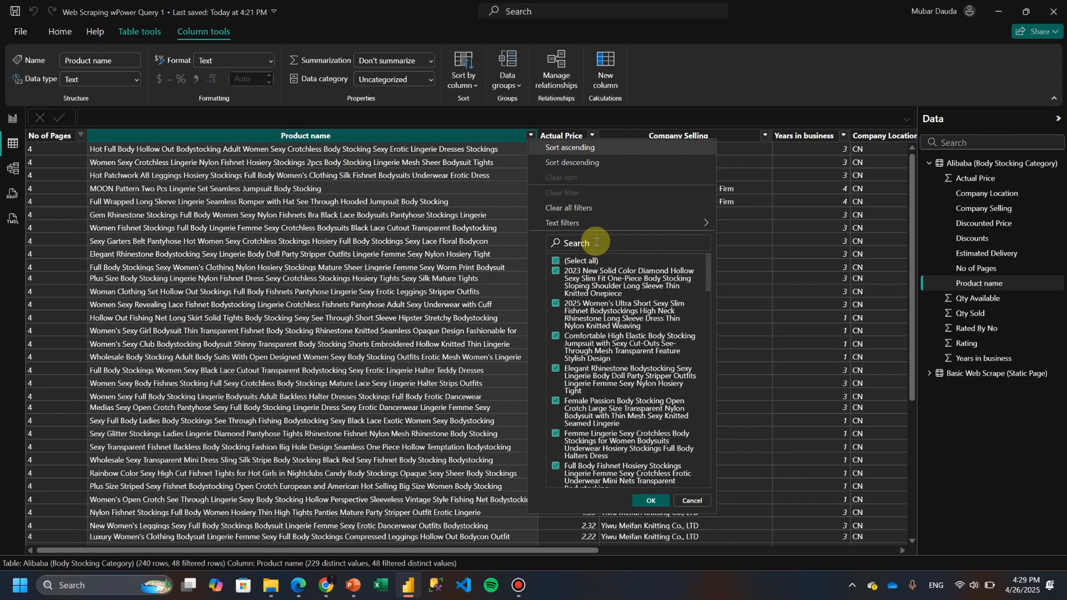
key("ctrl+v")
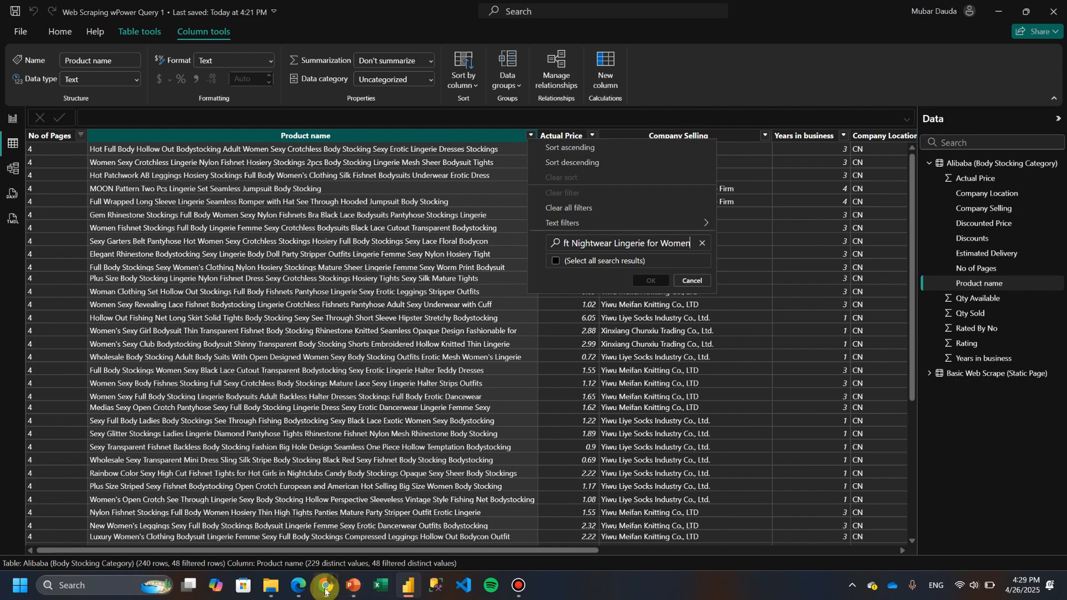
- Switch to Chrome, open the Fashion Wholesale Zip Bodysuit product from the page 4 results and select its full title for copying
mouse_move(325, 589)
left_click(340, 487)
scroll(420, 417, "up", 5)
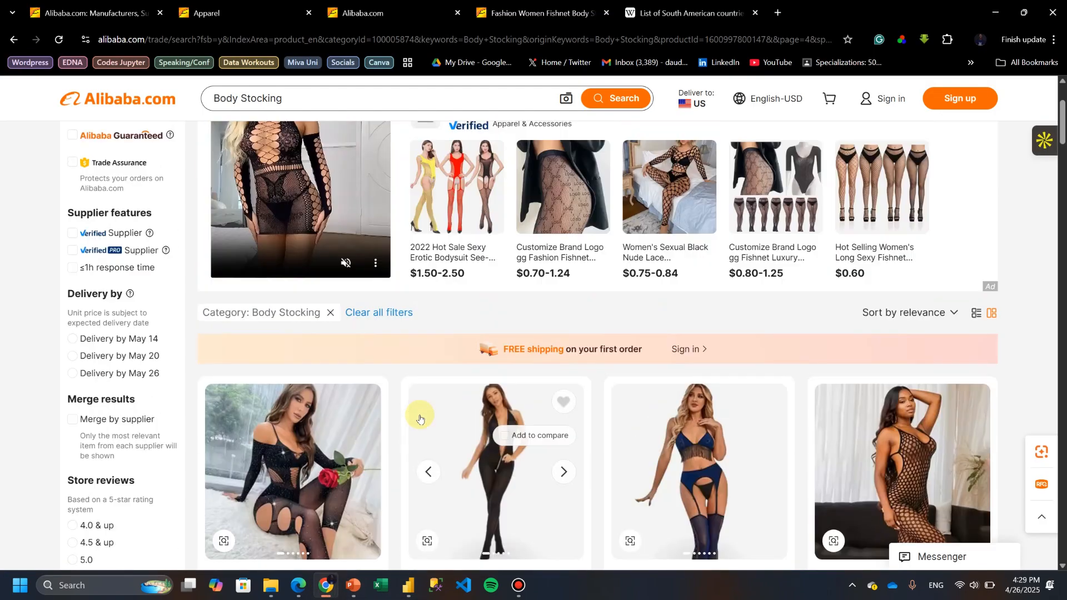
scroll(419, 418, "down", 5)
left_click(475, 285)
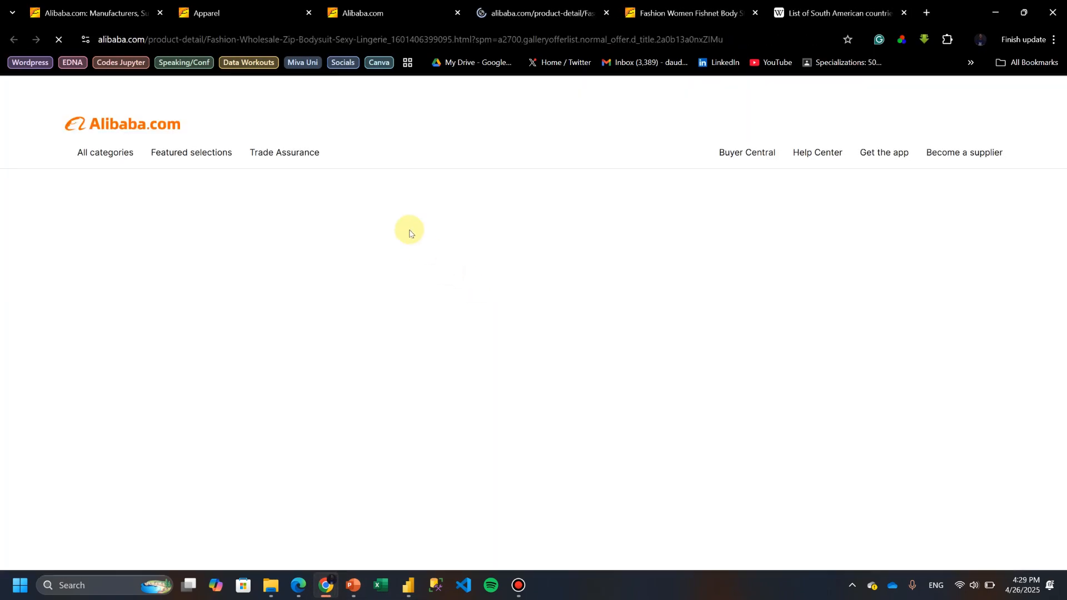
left_click_drag(249, 190, 104, 173)
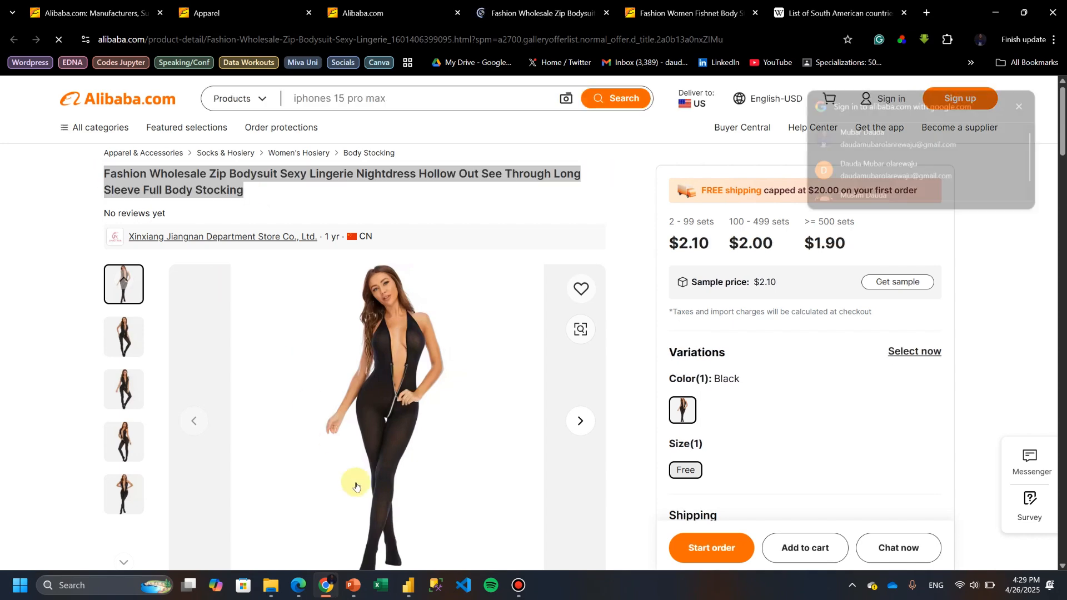
- Switch to Power BI Desktop, search the Product name filter values for the copied Fashion Wholesale Zip Bodysuit title, and sort that column ascending
left_click(409, 585)
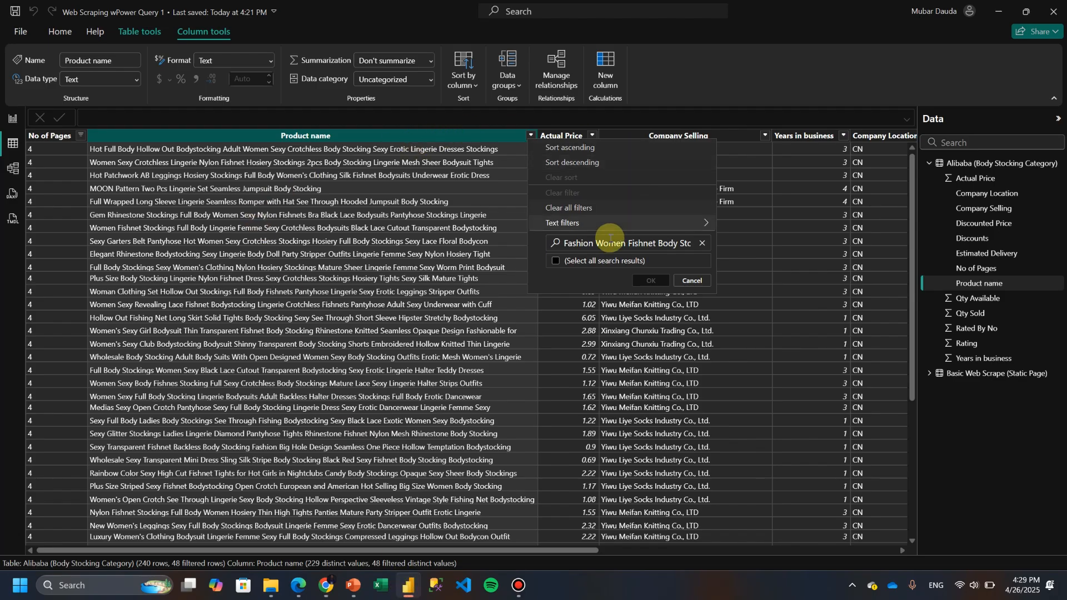
key("ctrl+a")
key("ctrl+v")
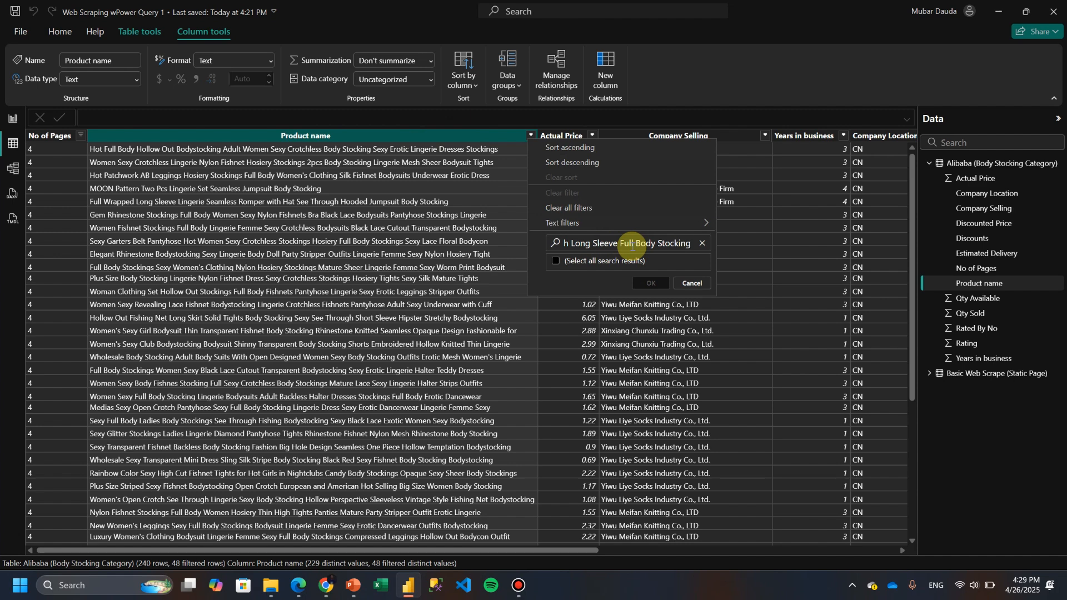
left_click(691, 282)
left_click(531, 135)
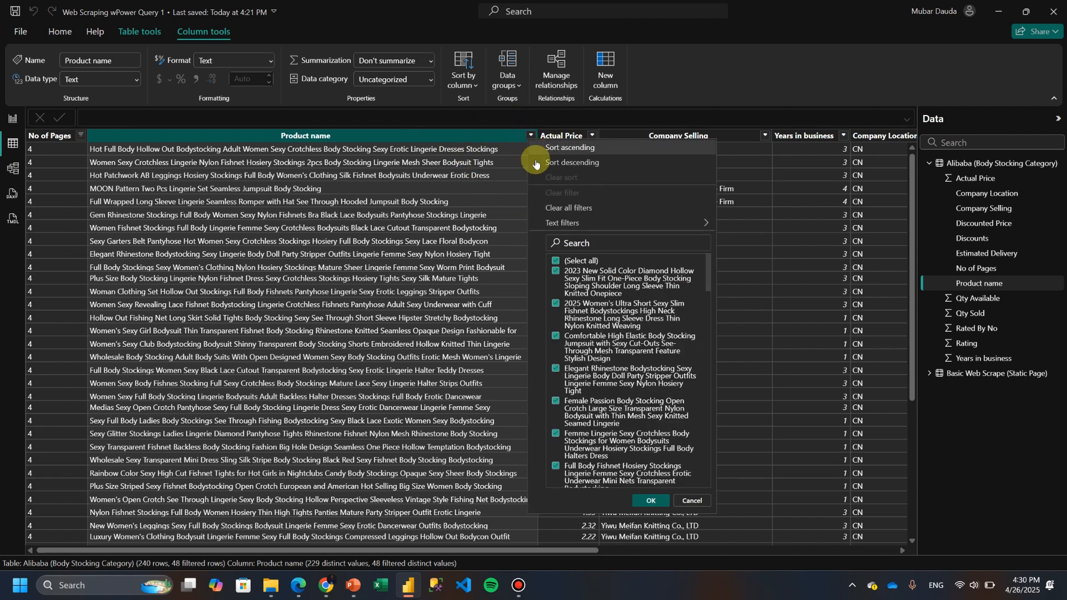
left_click(573, 147)
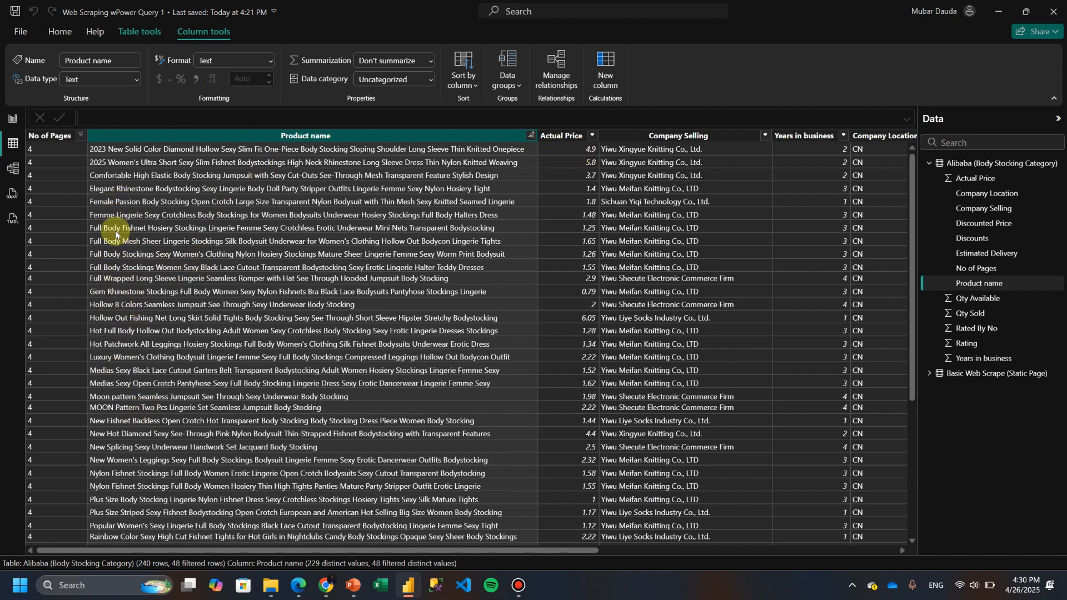
- Switch to Chrome, look over the Fashion Wholesale Zip Bodysuit product page and close it to return to the page 4 results
mouse_move(327, 585)
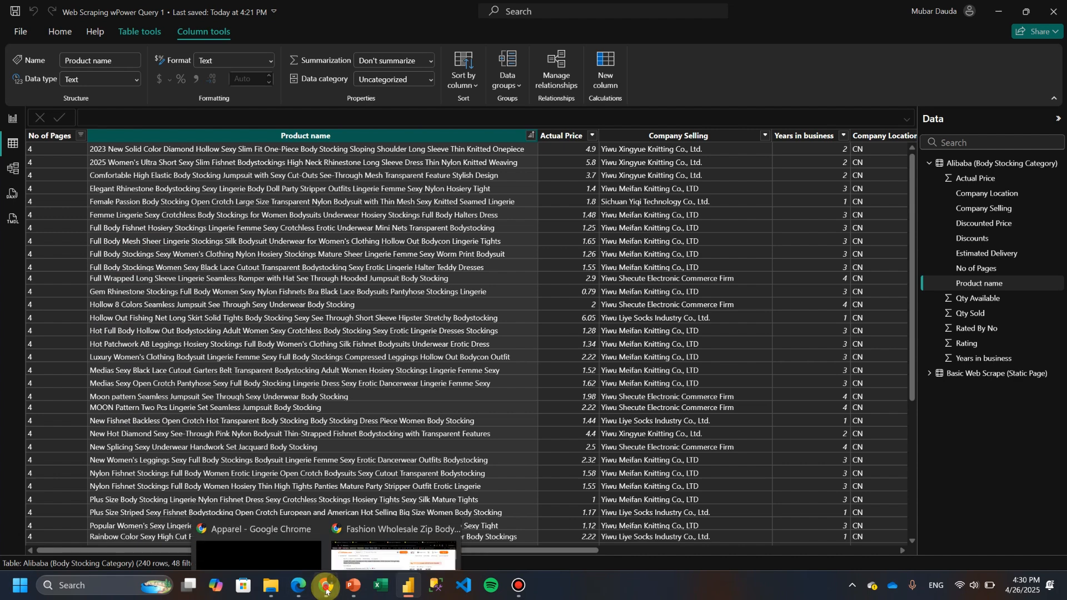
left_click(356, 517)
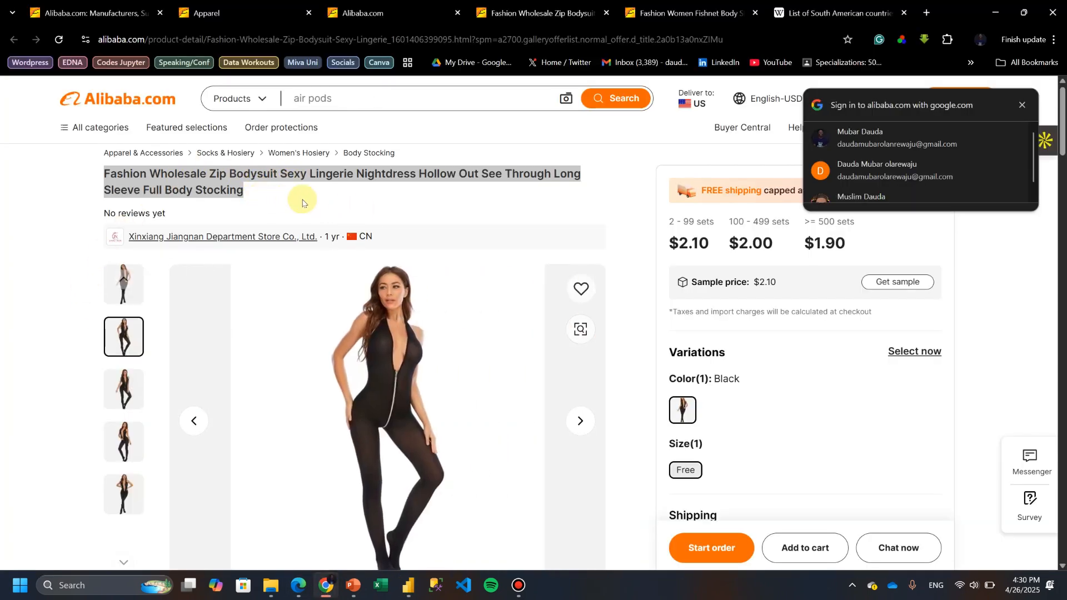
scroll(248, 185, "down", 2)
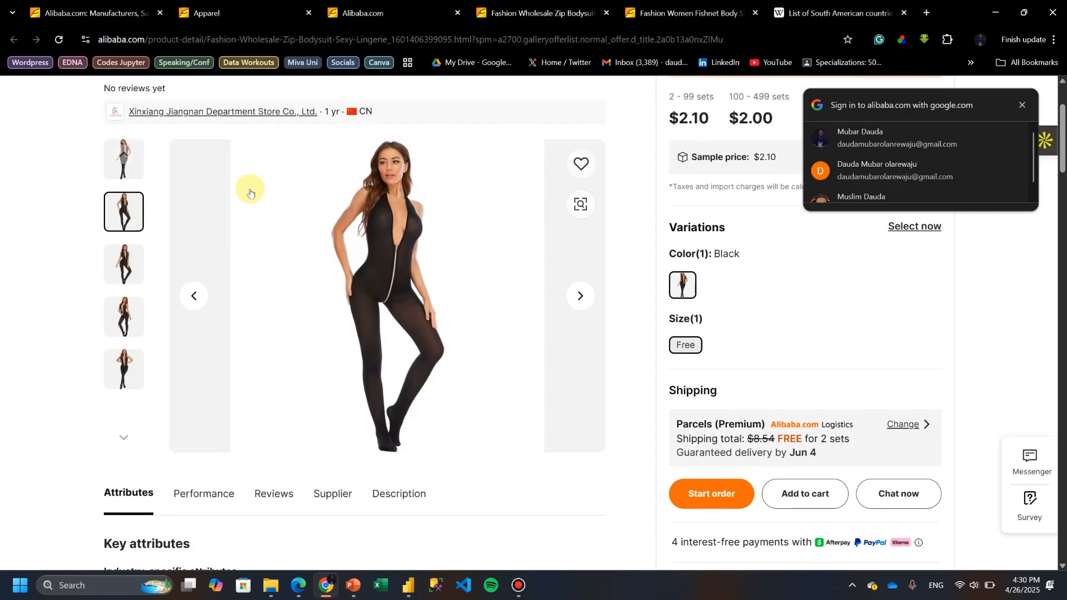
scroll(248, 188, "up", 2)
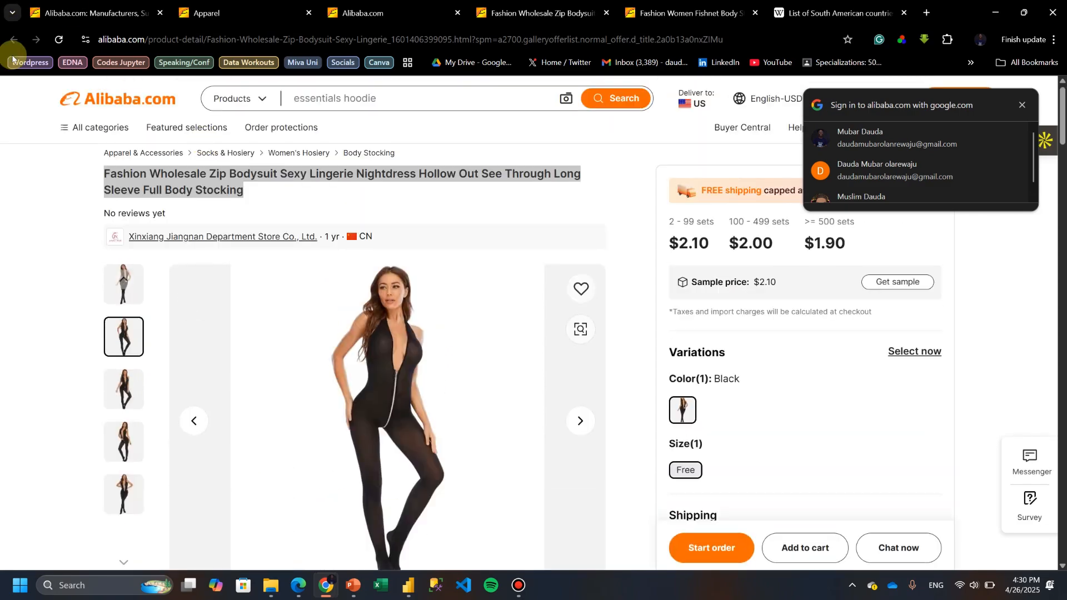
left_click(604, 12)
- Open the New Fashion Sexy Body Stocking Net product from the page 4 results and select its full title for copying
scroll(387, 279, "up", 7)
scroll(386, 280, "down", 3)
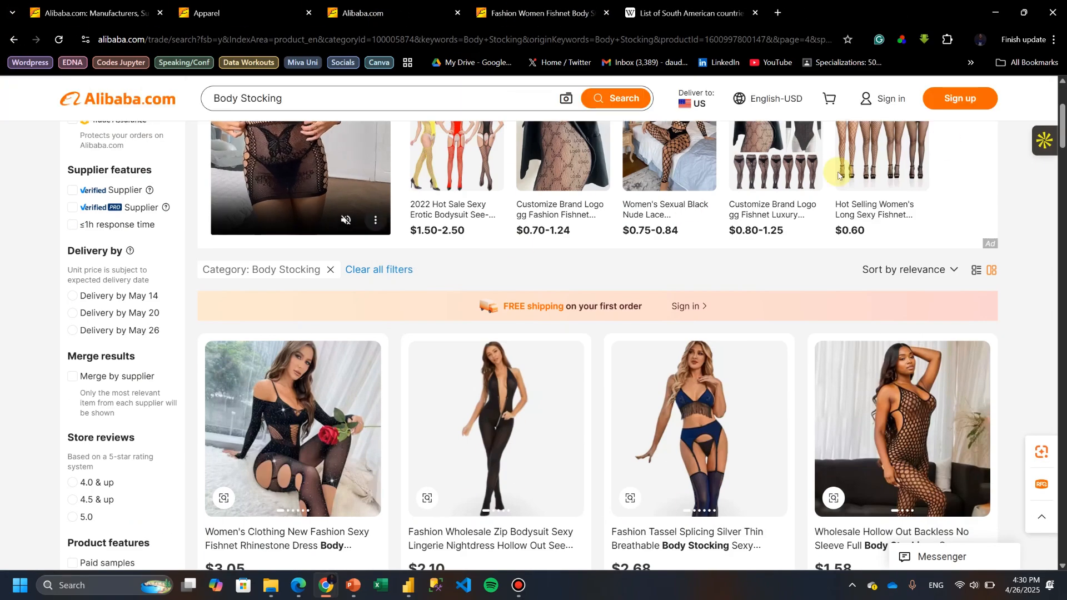
scroll(579, 397, "down", 6)
scroll(578, 400, "down", 9)
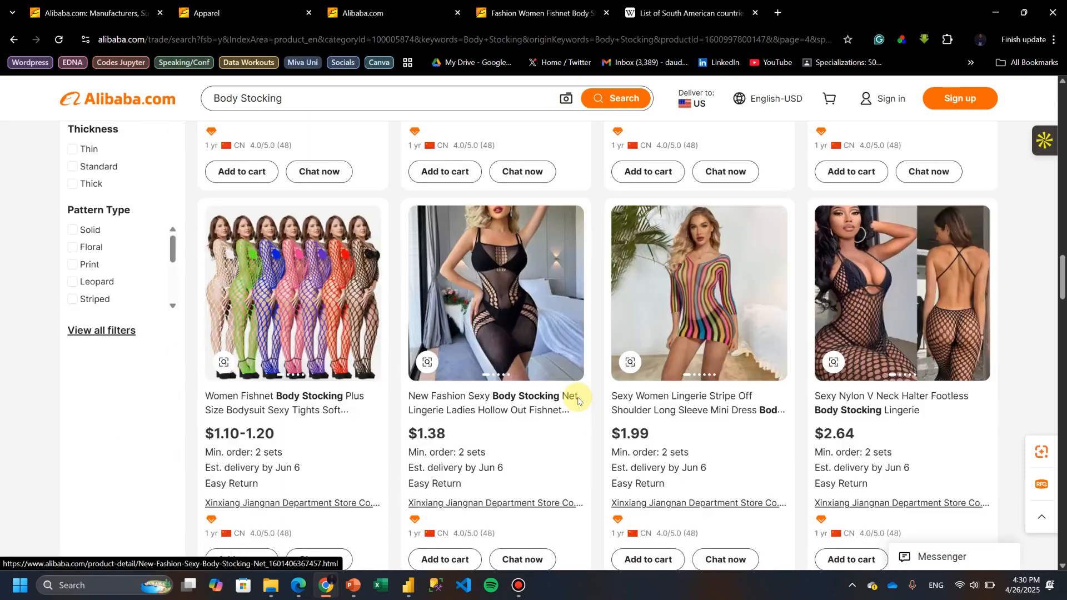
scroll(555, 378, "down", 1)
left_click(473, 339)
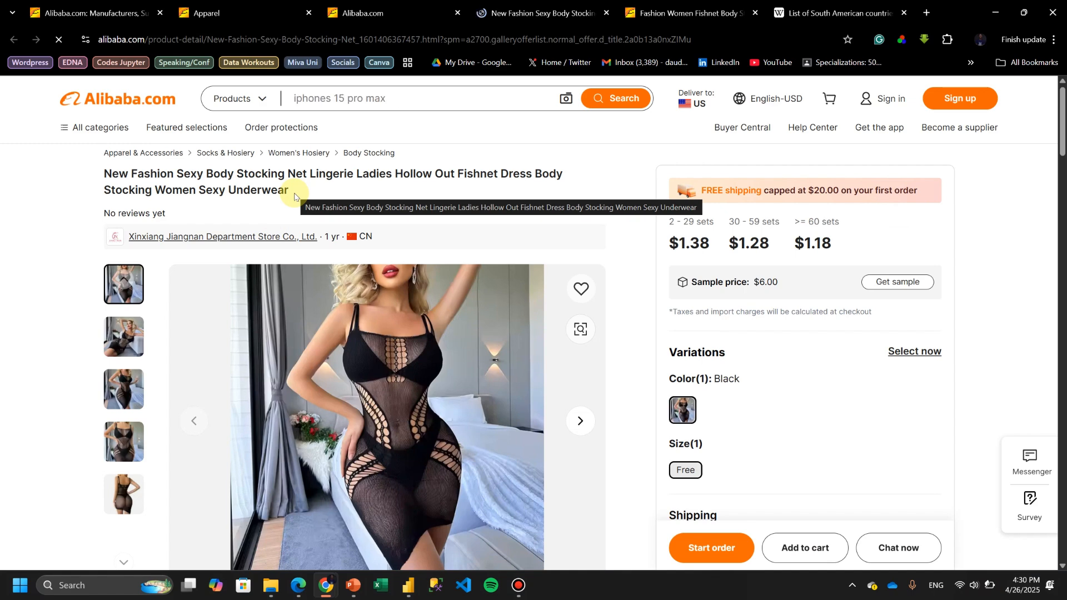
left_click_drag(166, 190, 112, 175)
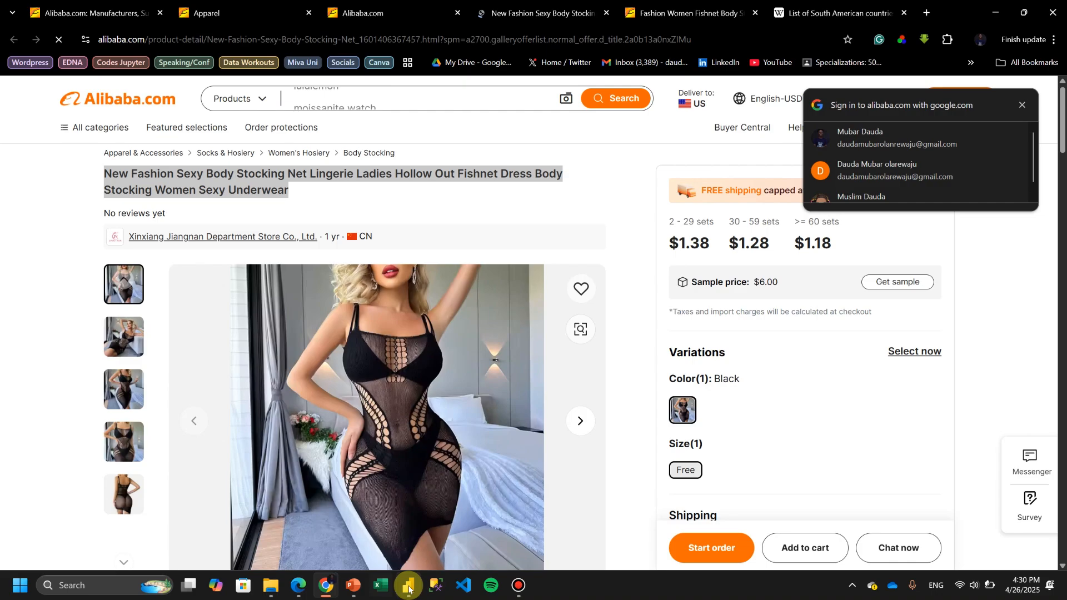
- Switch to Power BI Desktop, search the Product name filter values for the copied title, and look through the page 4 product rows
left_click(409, 587)
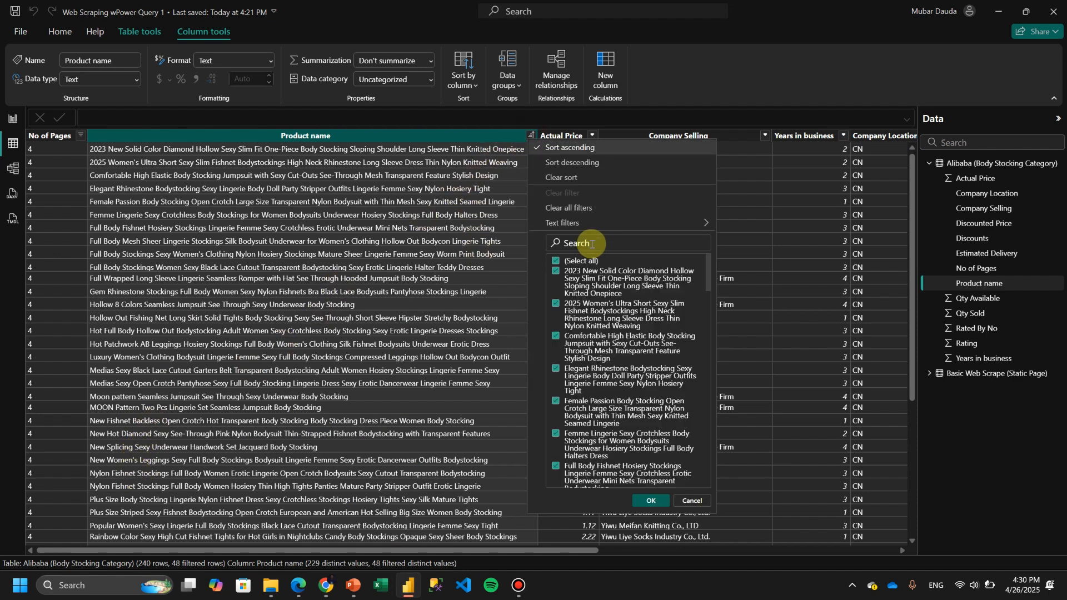
left_click(592, 244)
key("ctrl+v")
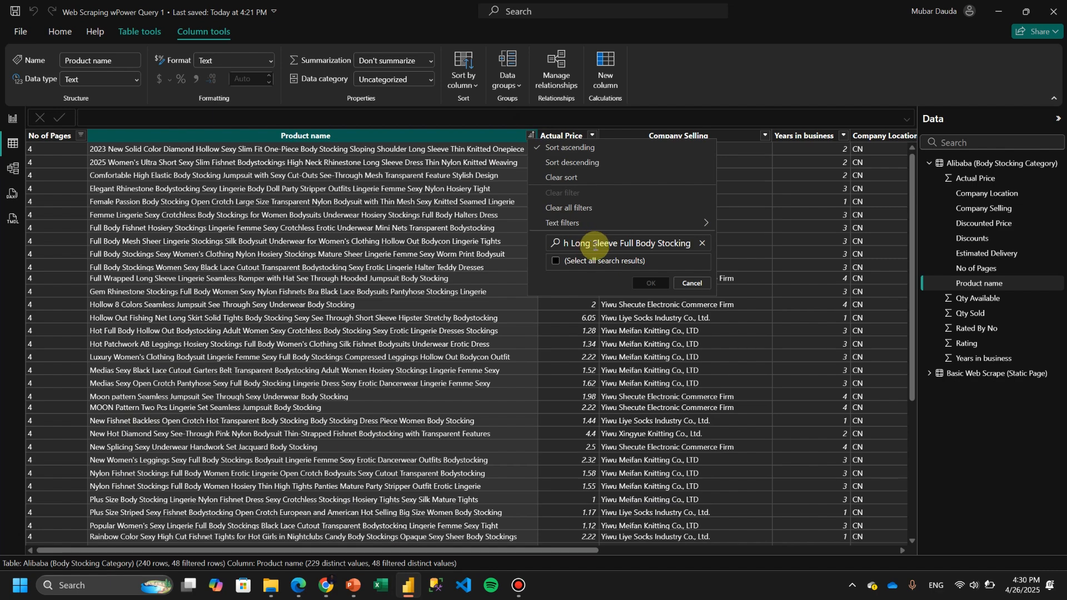
left_click(694, 283)
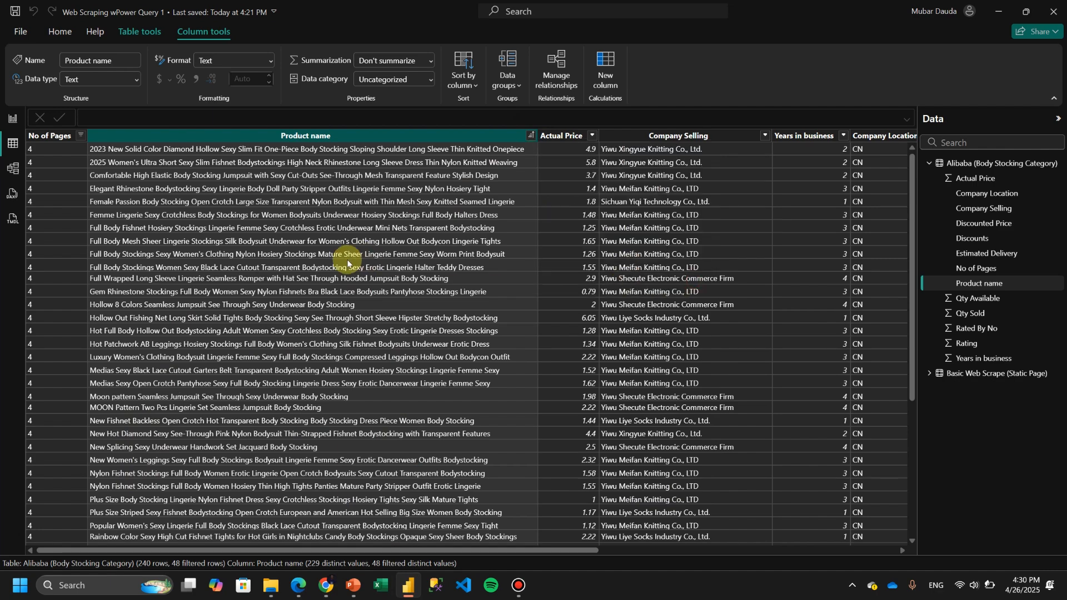
scroll(174, 345, "down", 6)
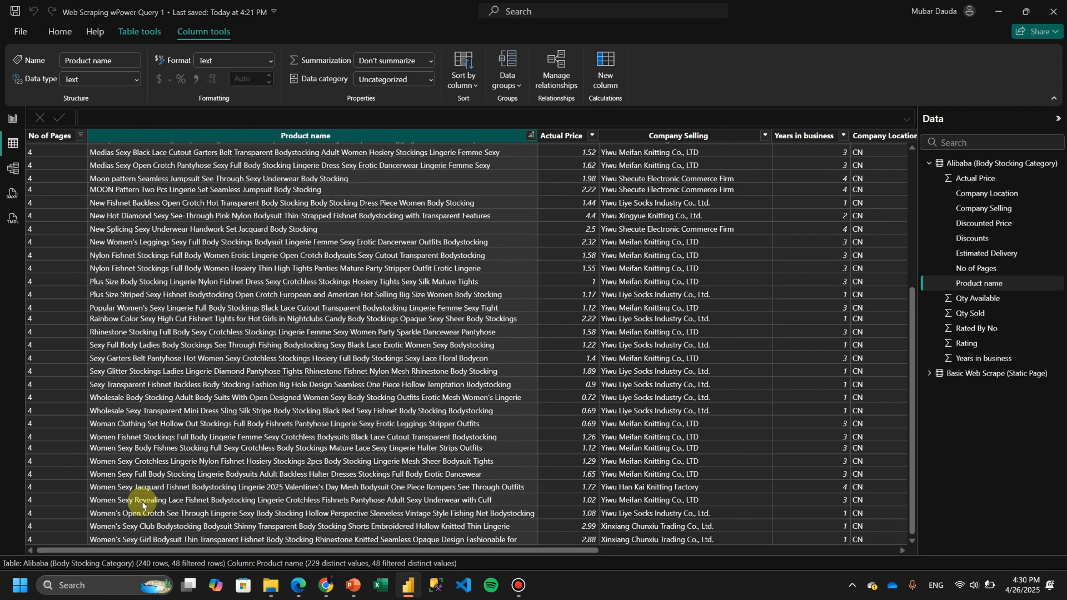
scroll(141, 499, "up", 6)
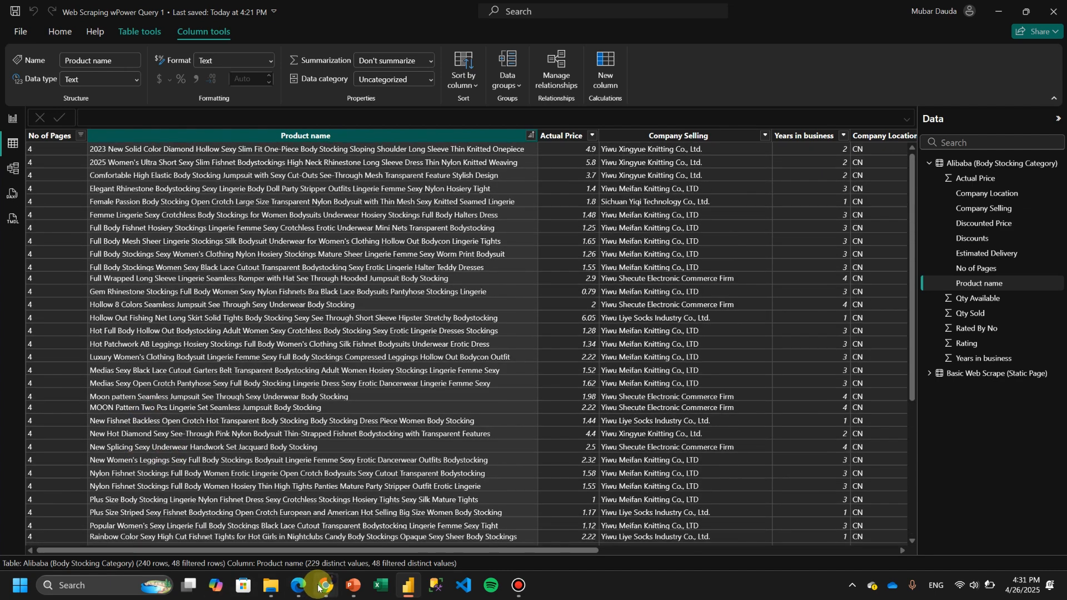
- Switch to Chrome and close the New Fashion Sexy Body Stocking Net product page
mouse_move(318, 588)
left_click(325, 495)
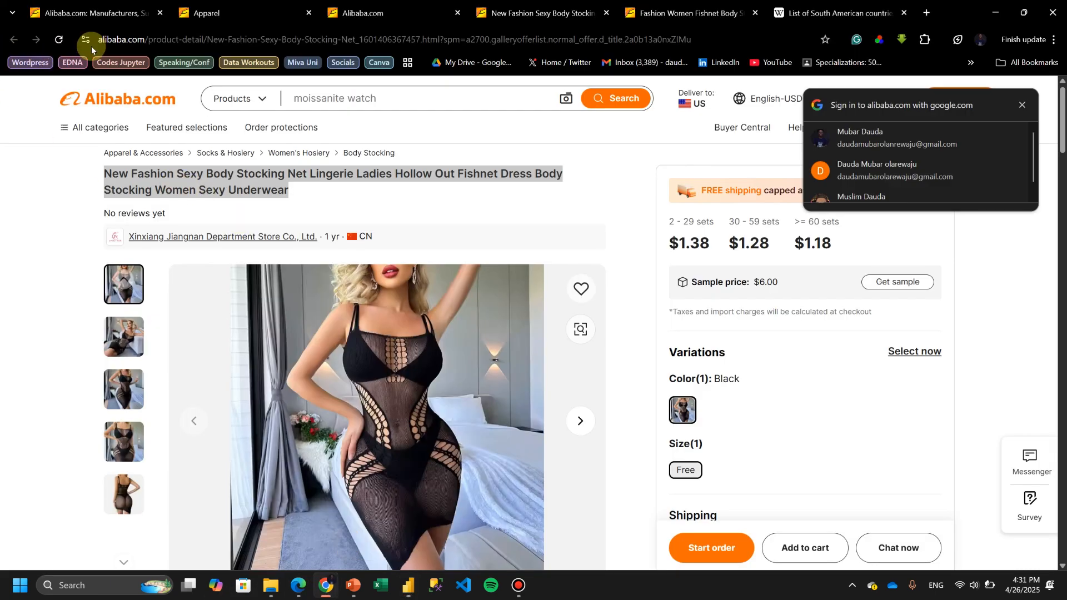
middle_click(503, 18)
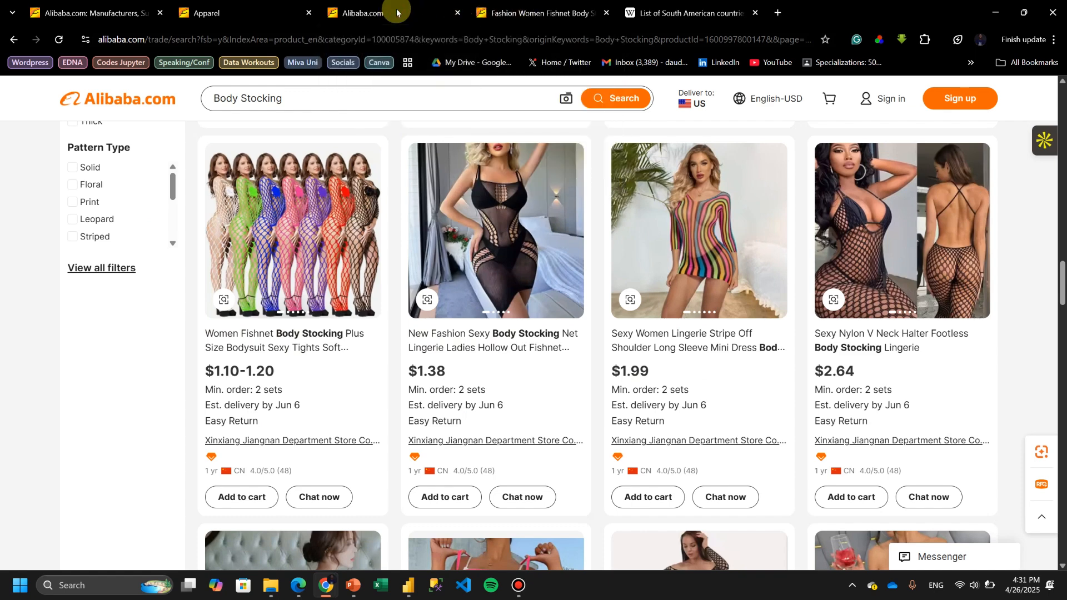
- Load page 3 of the Body Stocking results by changing the page value in the URL to 3
left_click(760, 39)
key("End")
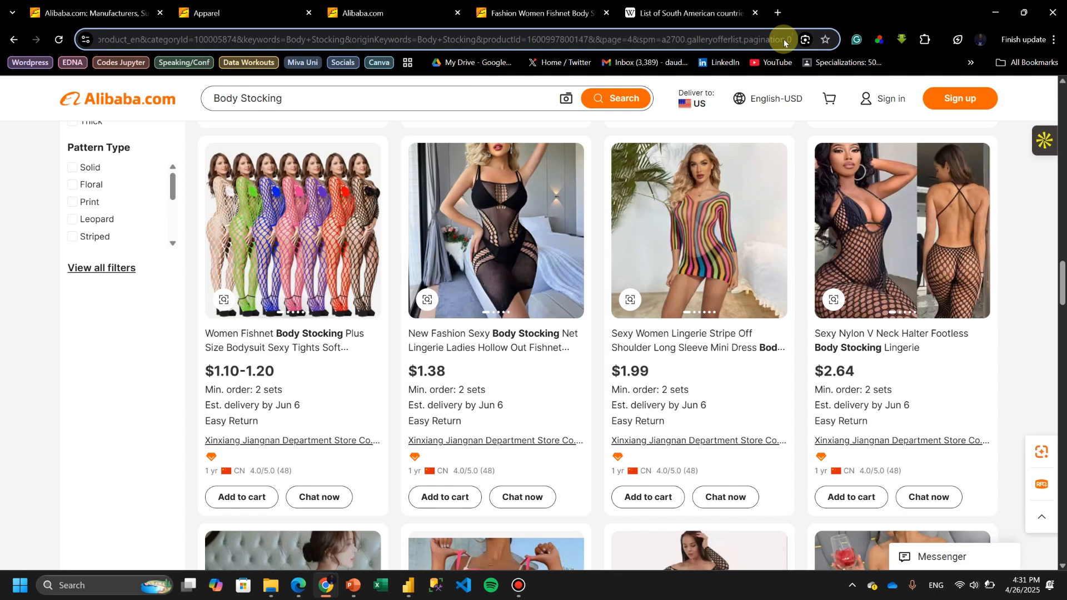
left_click(634, 39)
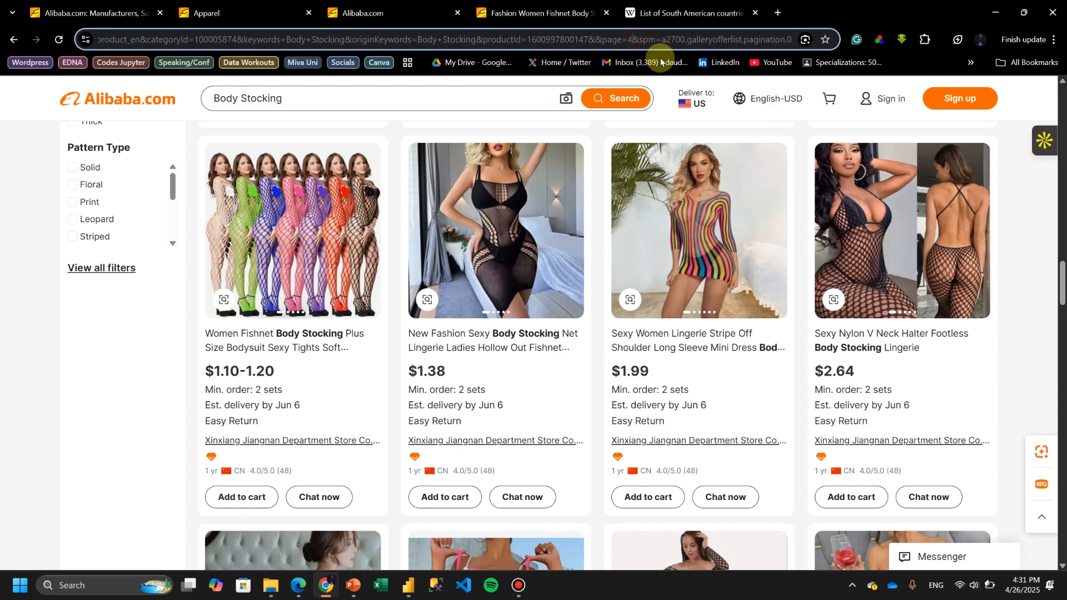
key("BackSpace")
type("2")
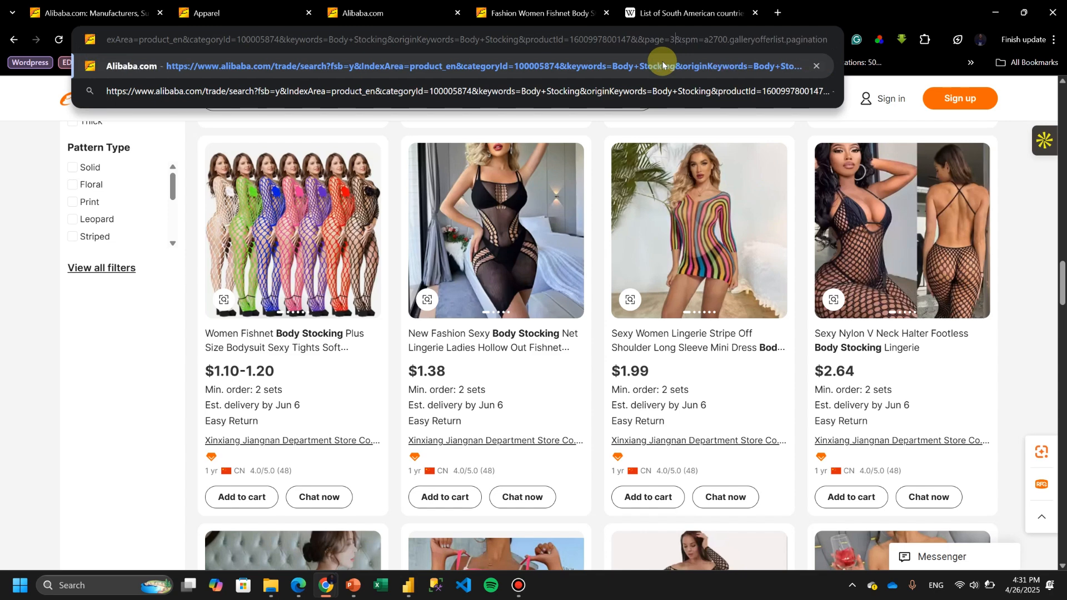
key("BackSpace")
type("3")
key("Return")
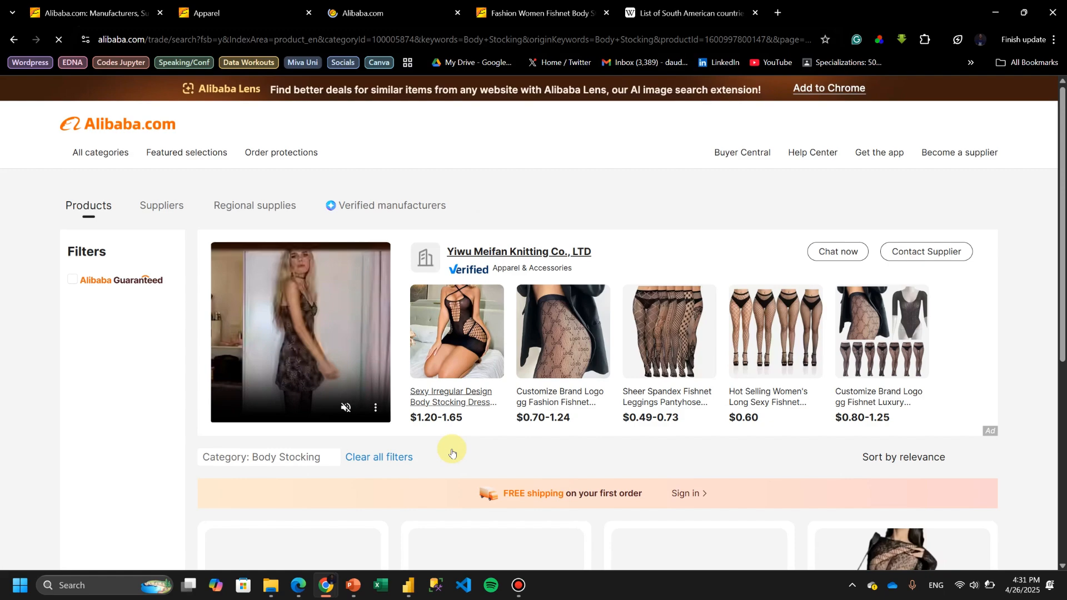
- Open the Full Body Black Lace Transparent Bodystocking product from the page 3 results and select its full title for copying
scroll(451, 447, "down", 13)
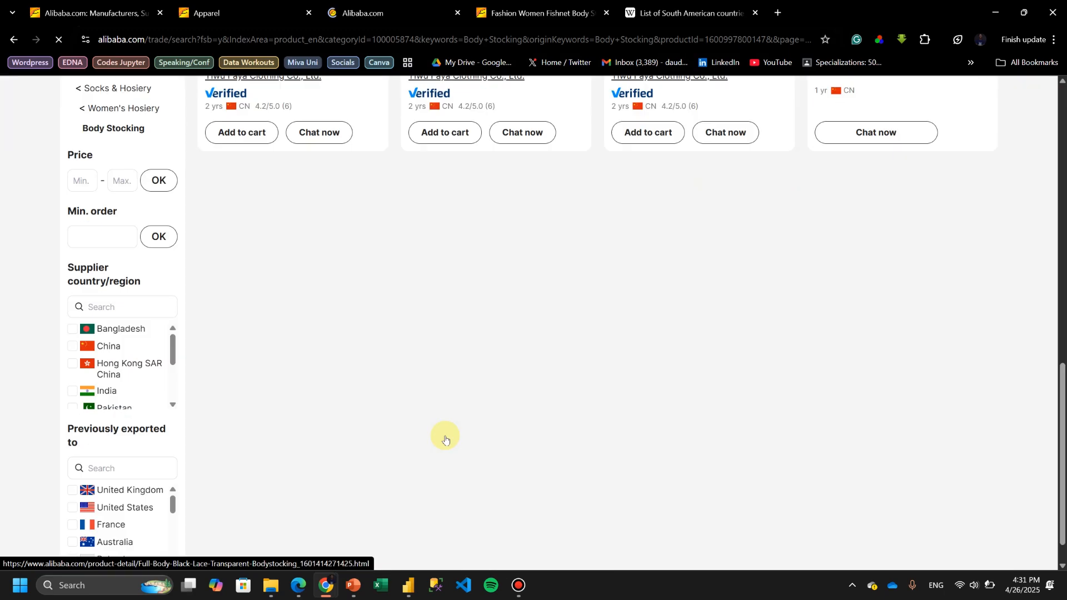
scroll(445, 440, "up", 4)
scroll(445, 440, "up", 8)
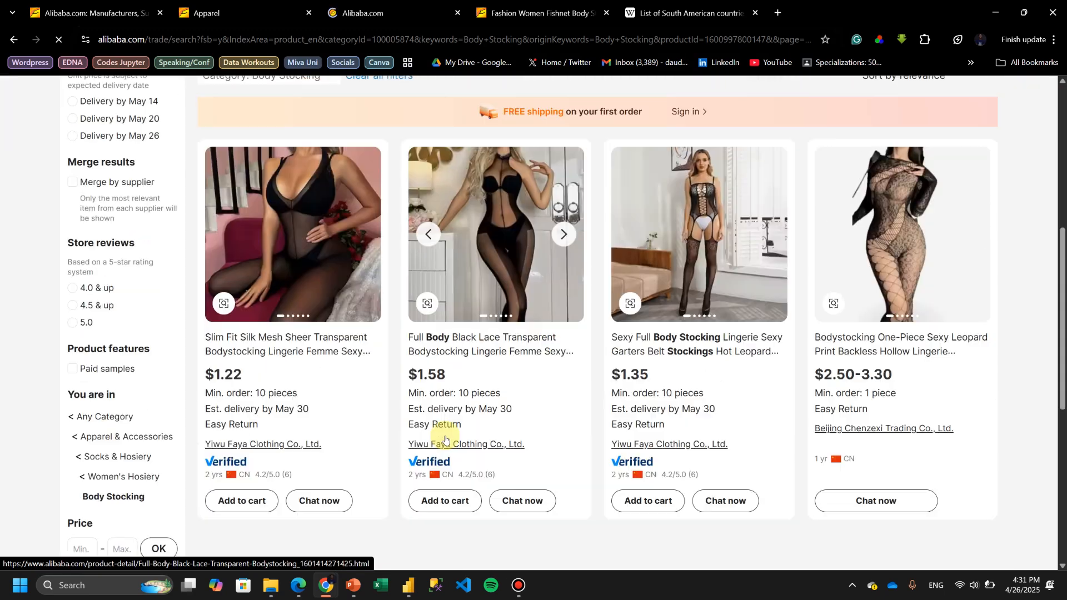
scroll(446, 440, "down", 10)
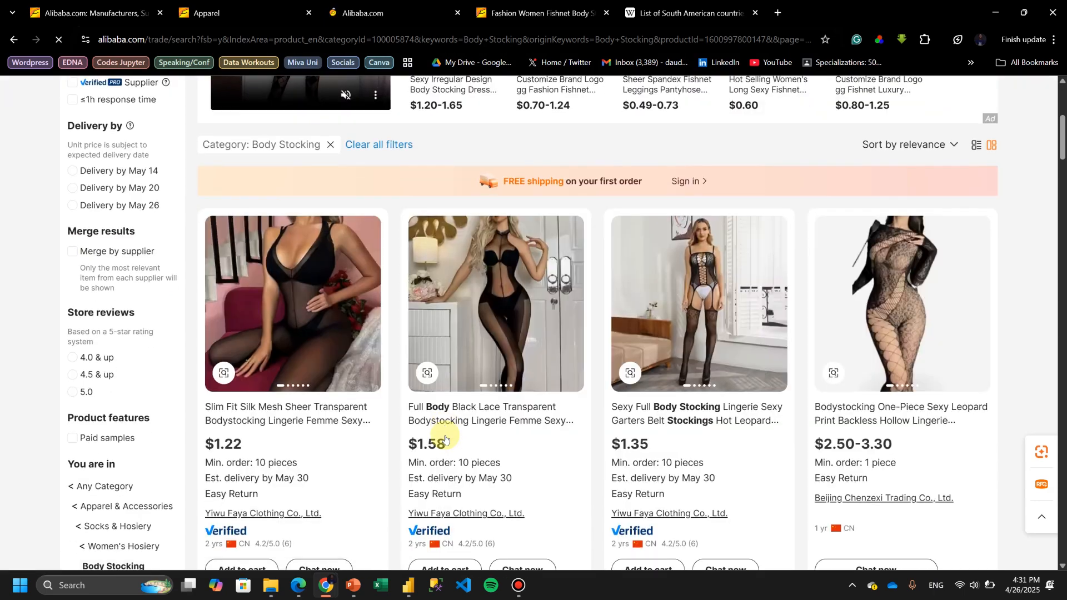
scroll(446, 437, "up", 10)
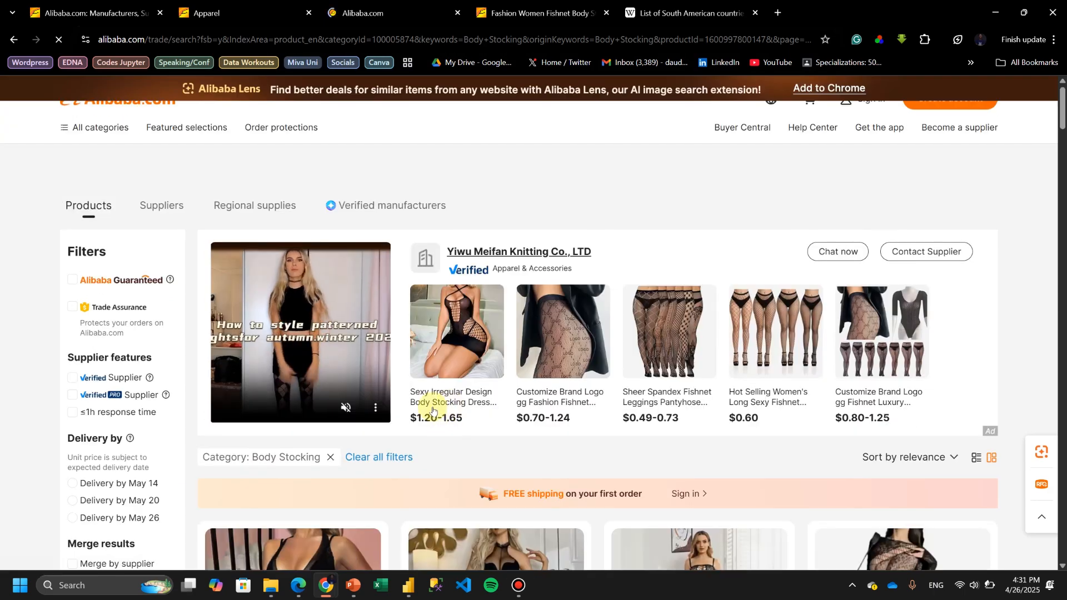
scroll(433, 414, "up", 1)
scroll(413, 465, "down", 6)
scroll(412, 469, "down", 3)
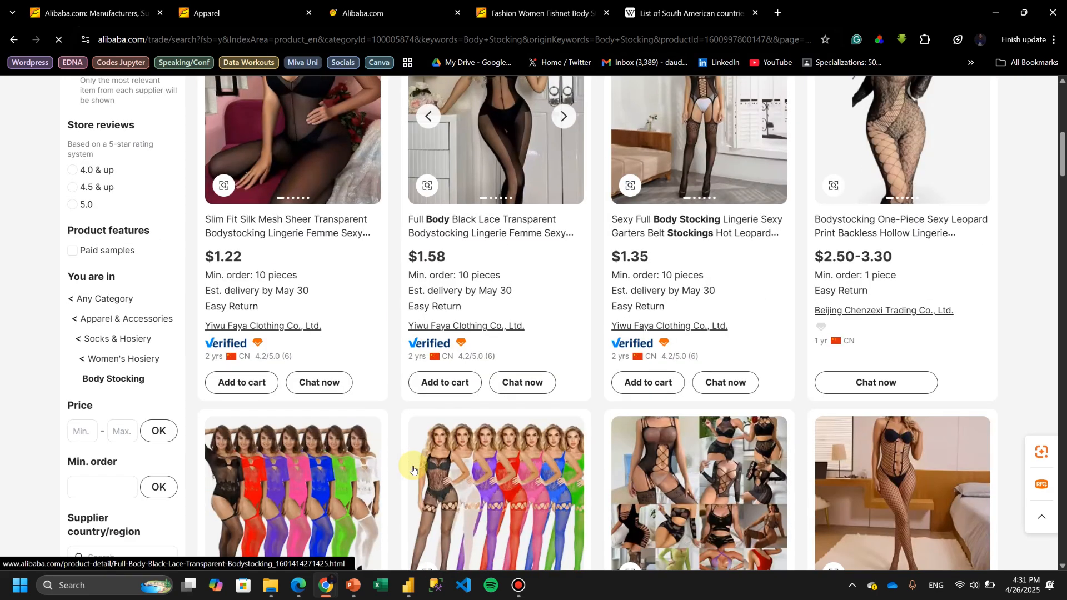
scroll(413, 470, "up", 1)
scroll(413, 470, "up", 2)
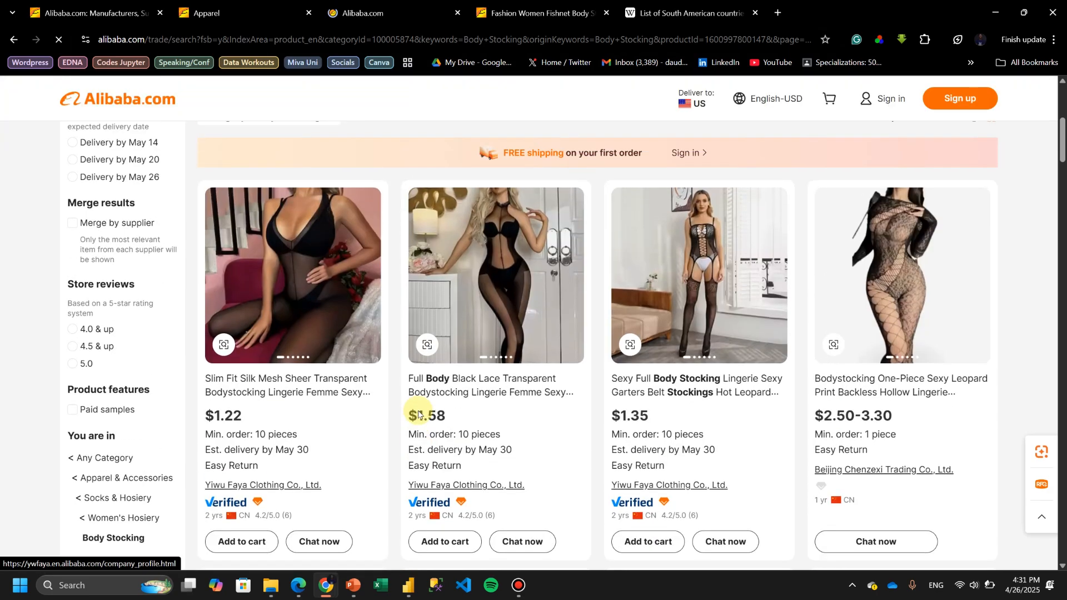
left_click(440, 408)
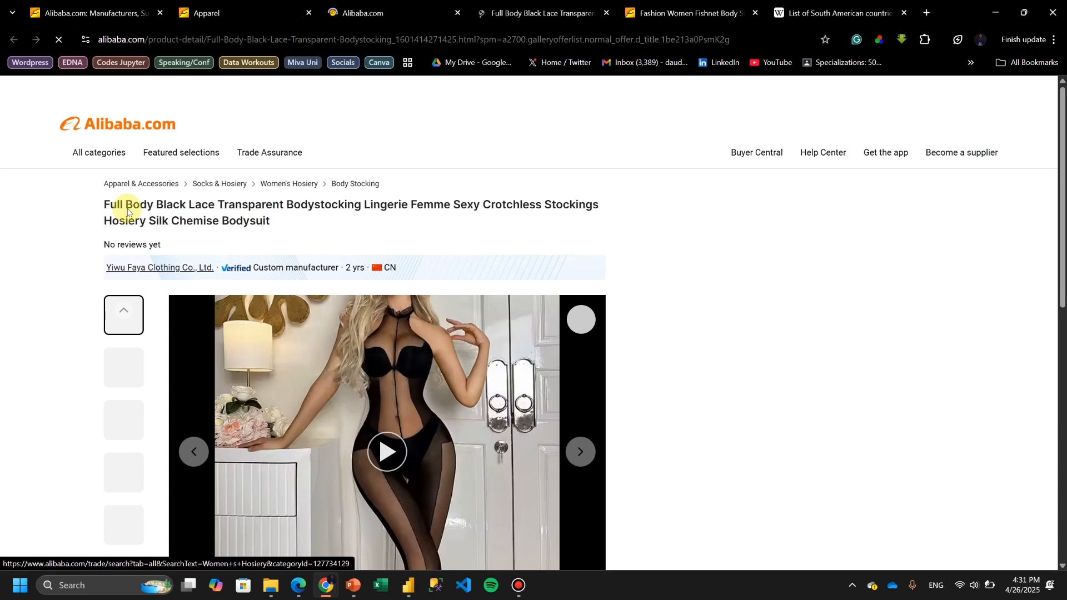
left_click_drag(127, 212, 268, 219)
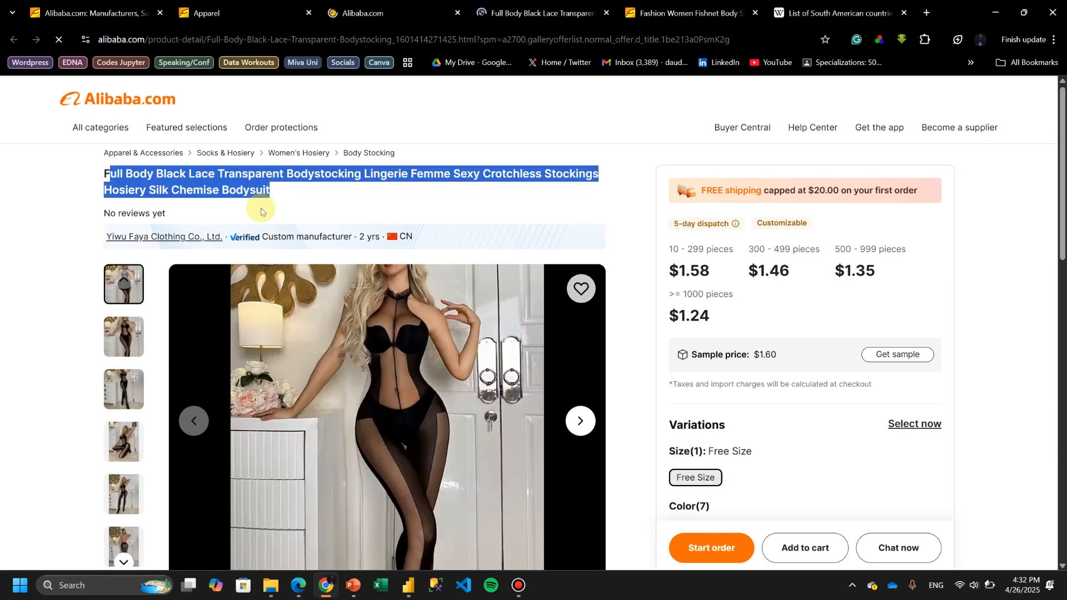
- Switch to Power BI Desktop and filter the No of Pages column to 3 instead of 4
left_click(410, 588)
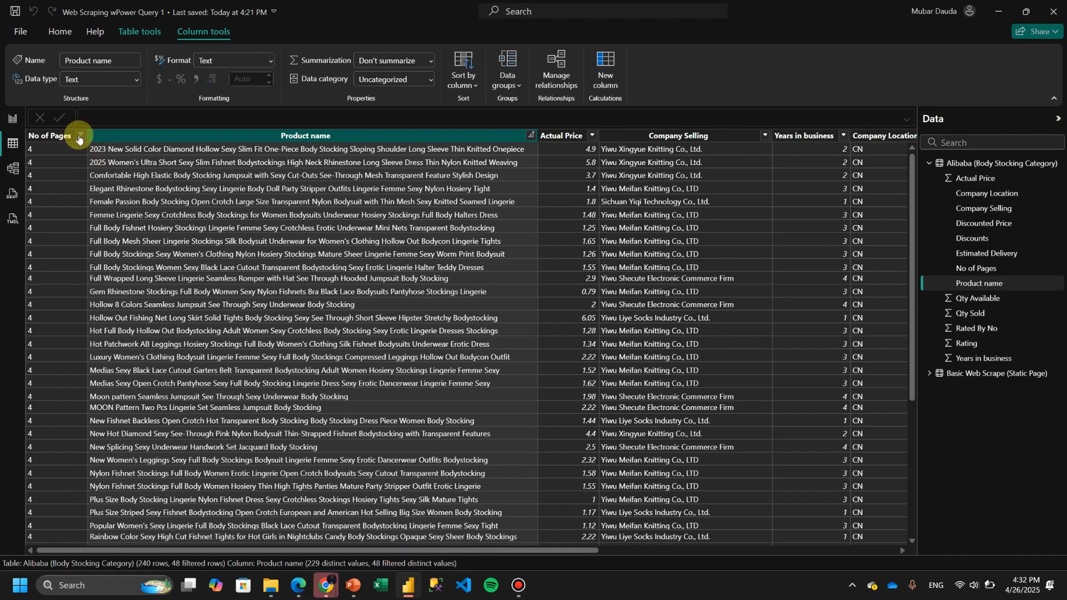
left_click(82, 239)
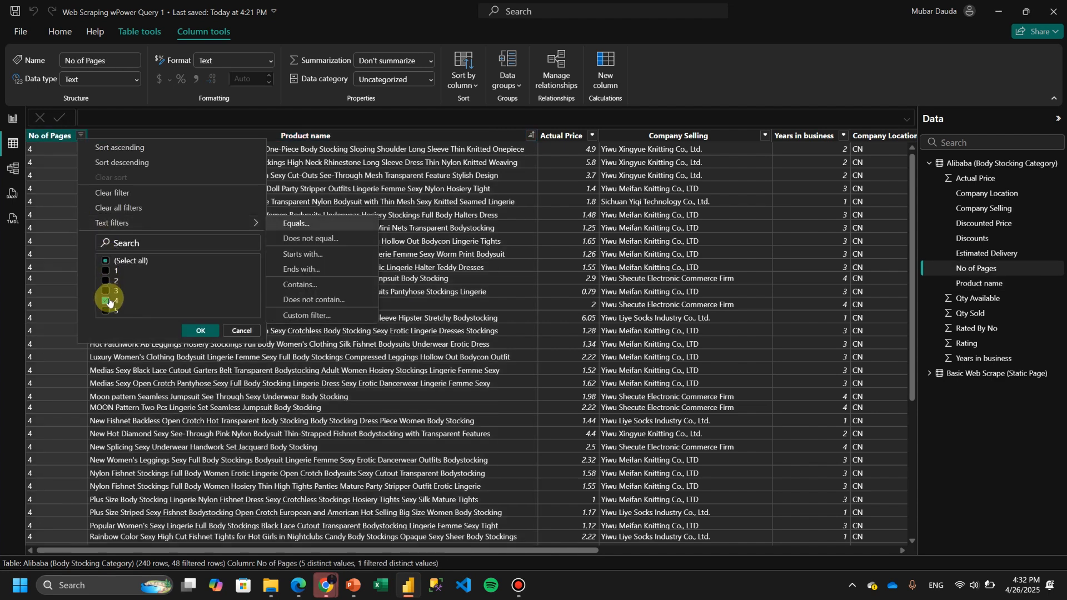
left_click(113, 291)
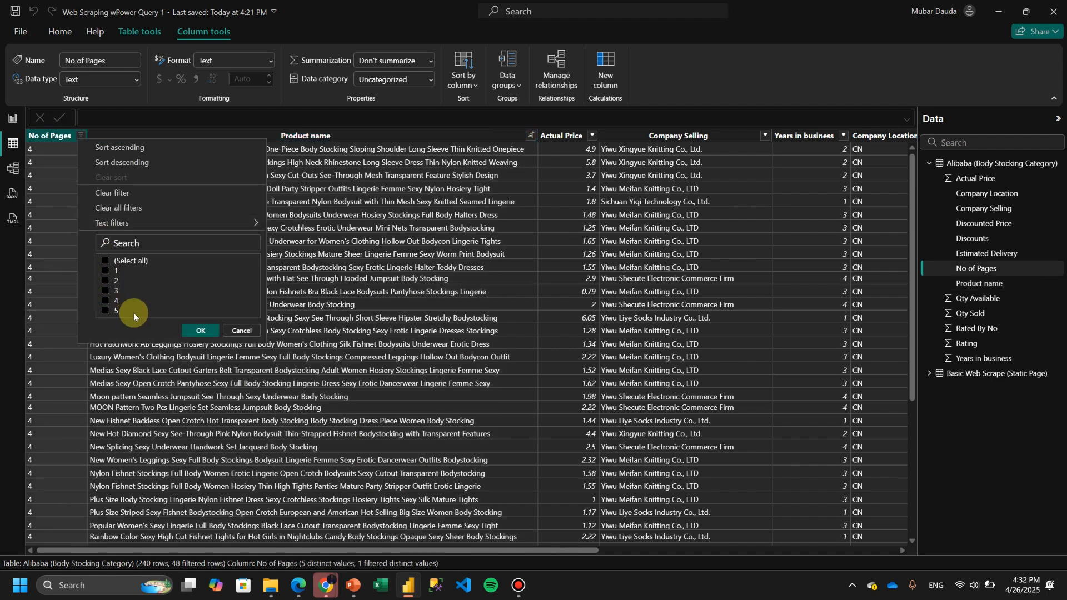
left_click(194, 333)
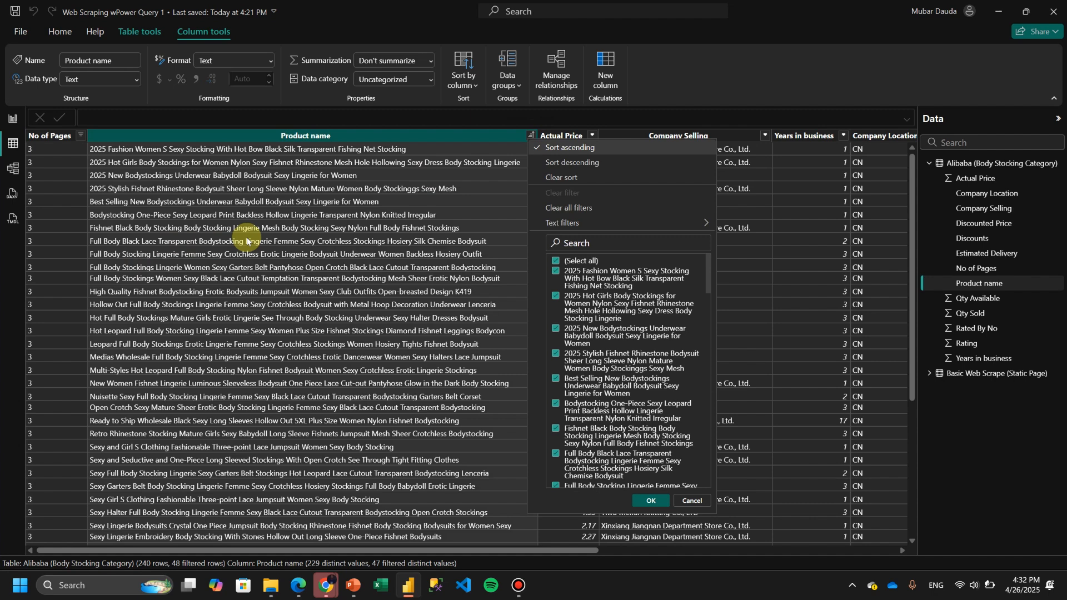
- Search the Product name filter values for the copied Full Body Black Lace Transparent Bodystocking title and close the filter without applying it
left_click(597, 244)
key("ctrl+v")
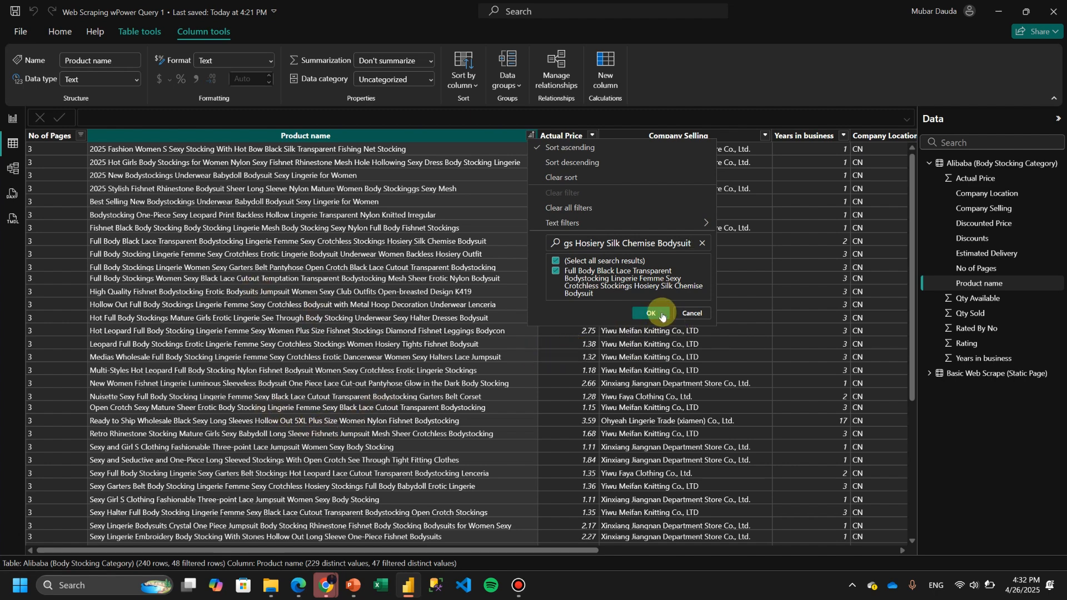
left_click(652, 313)
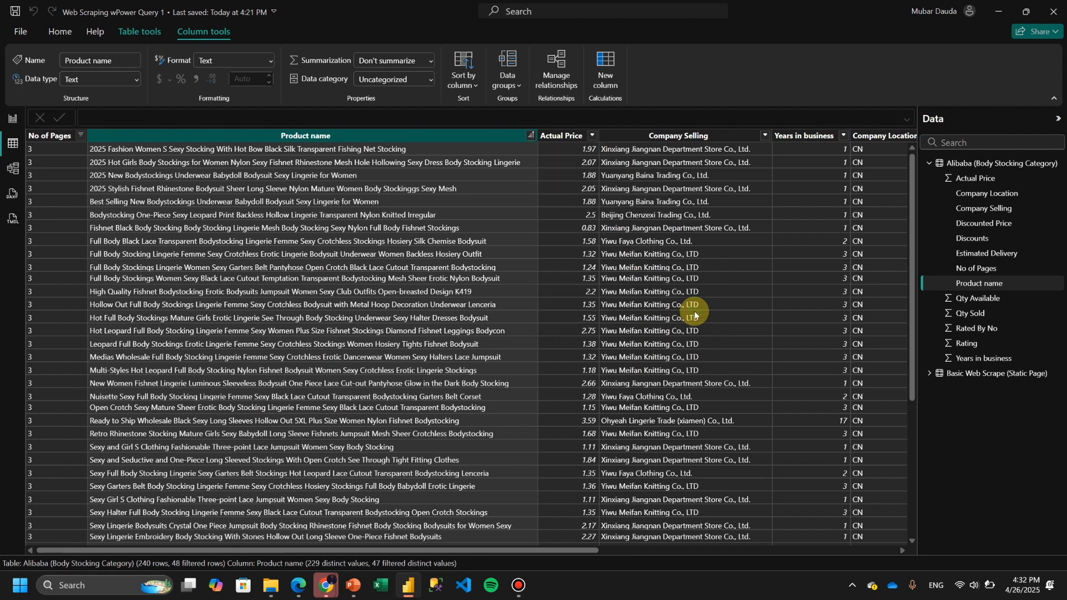
left_click(12, 119)
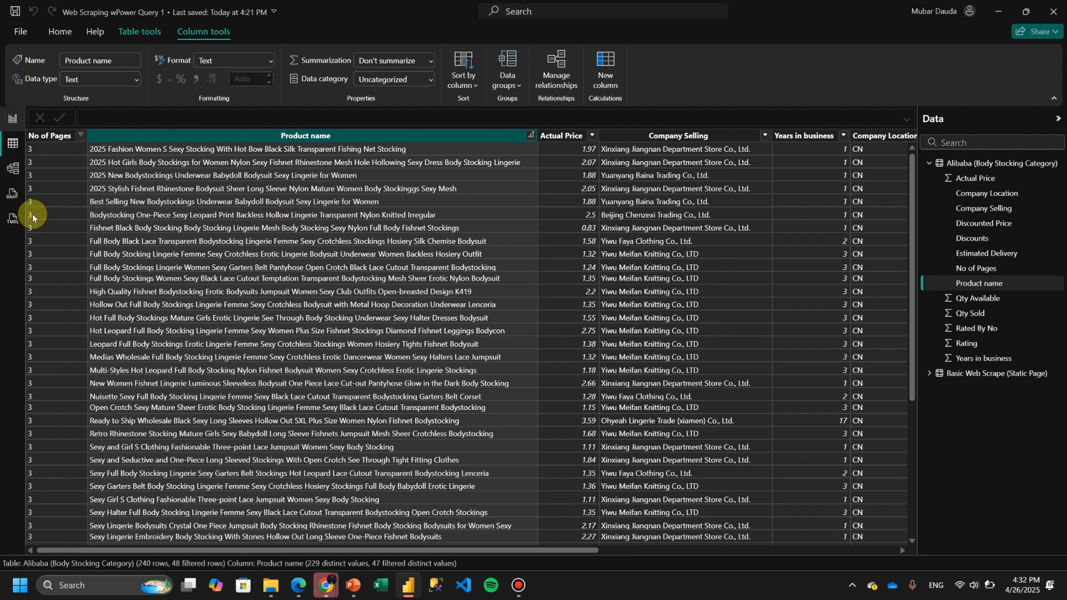